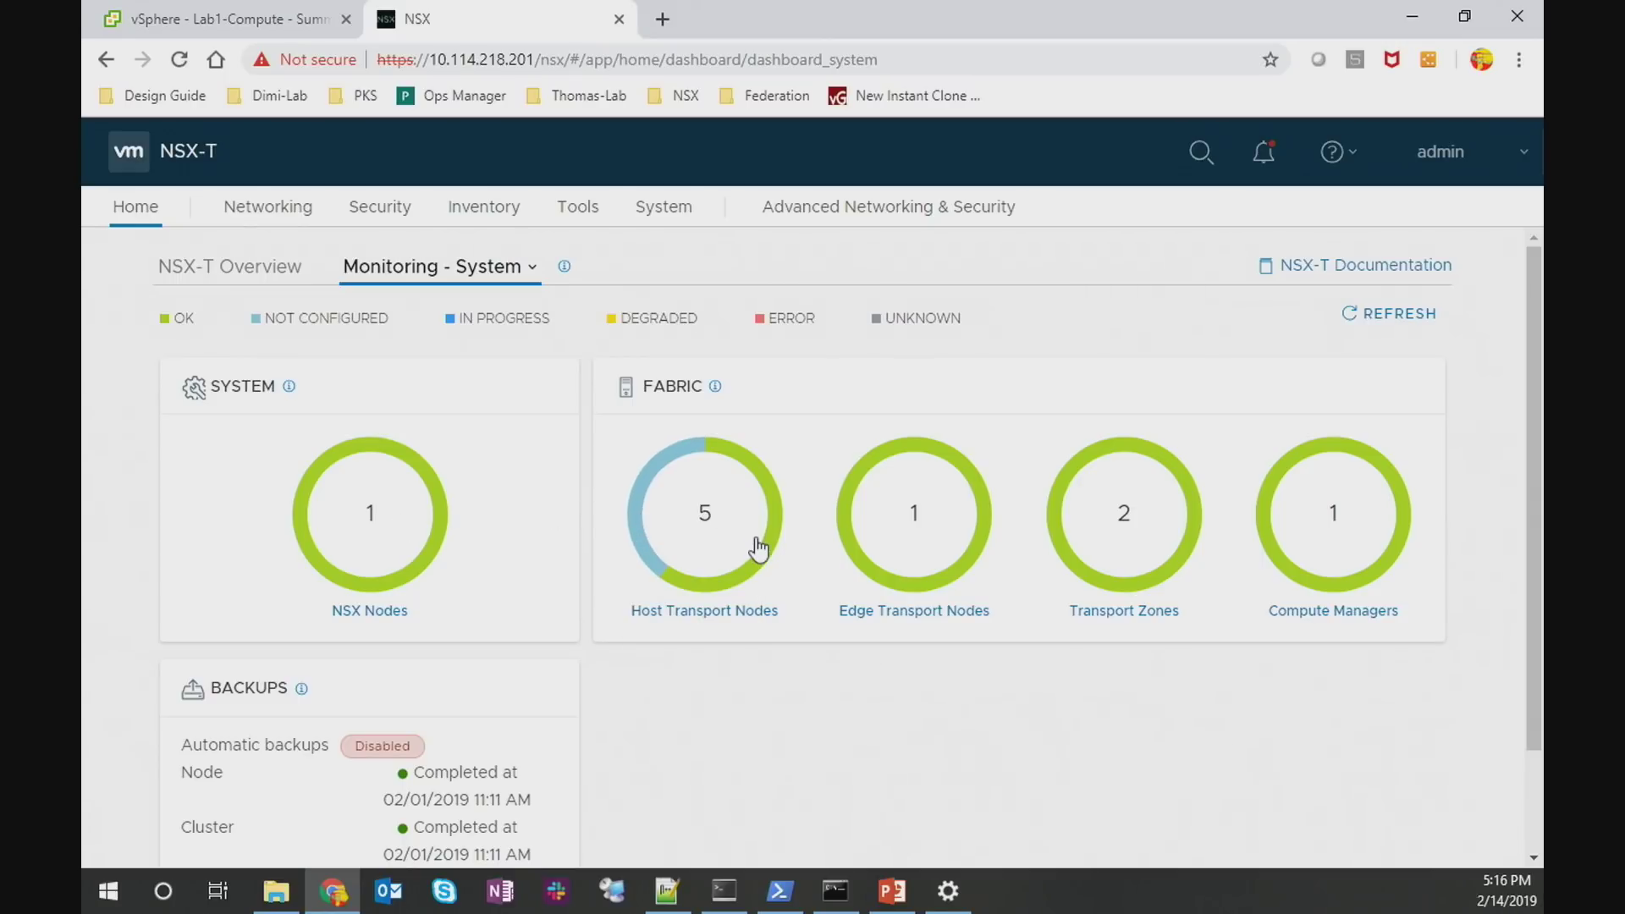
Examine the host transport nodes, filter them to those managed by Lab1-vCenter, and expand the Lab1-Compute cluster
mouse_move(772, 526)
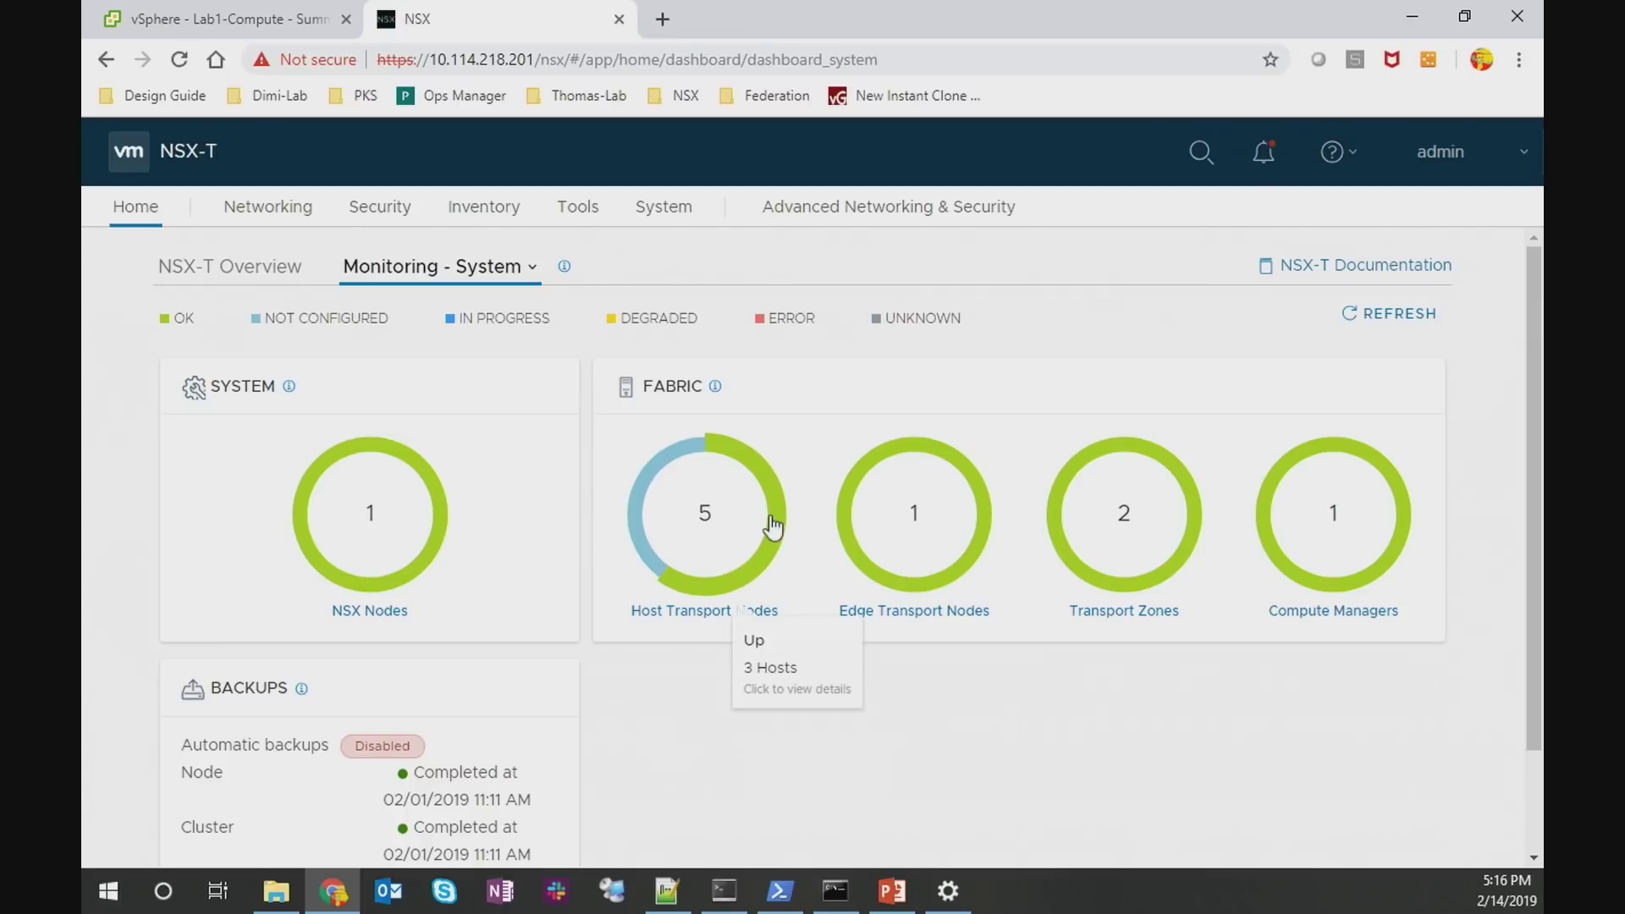
left_click(773, 526)
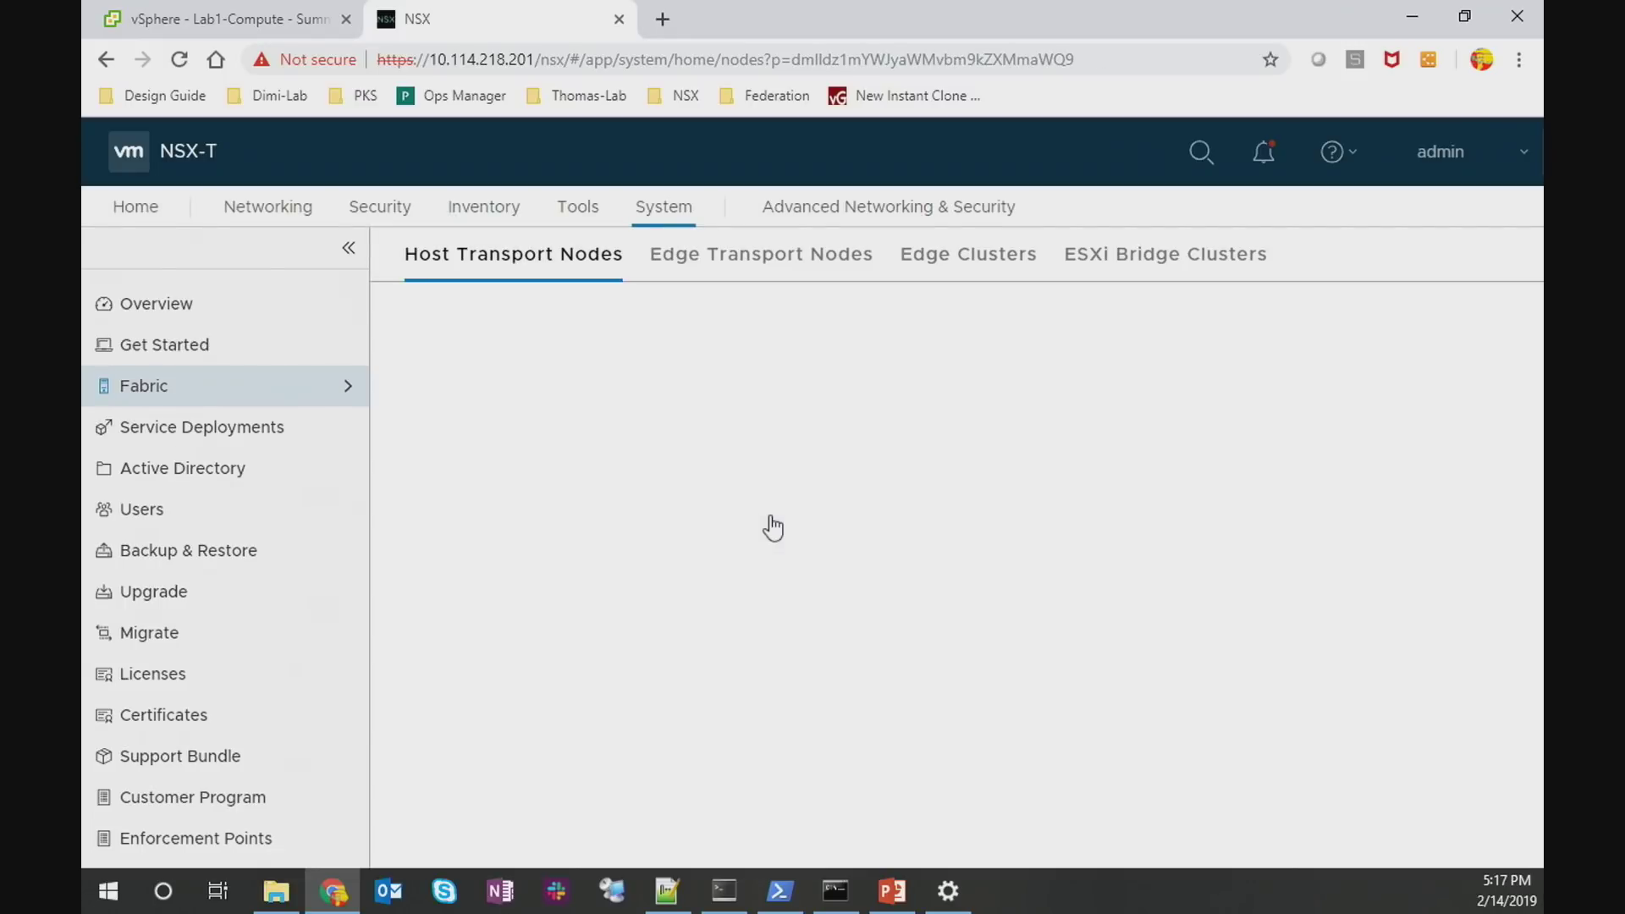
left_click(544, 262)
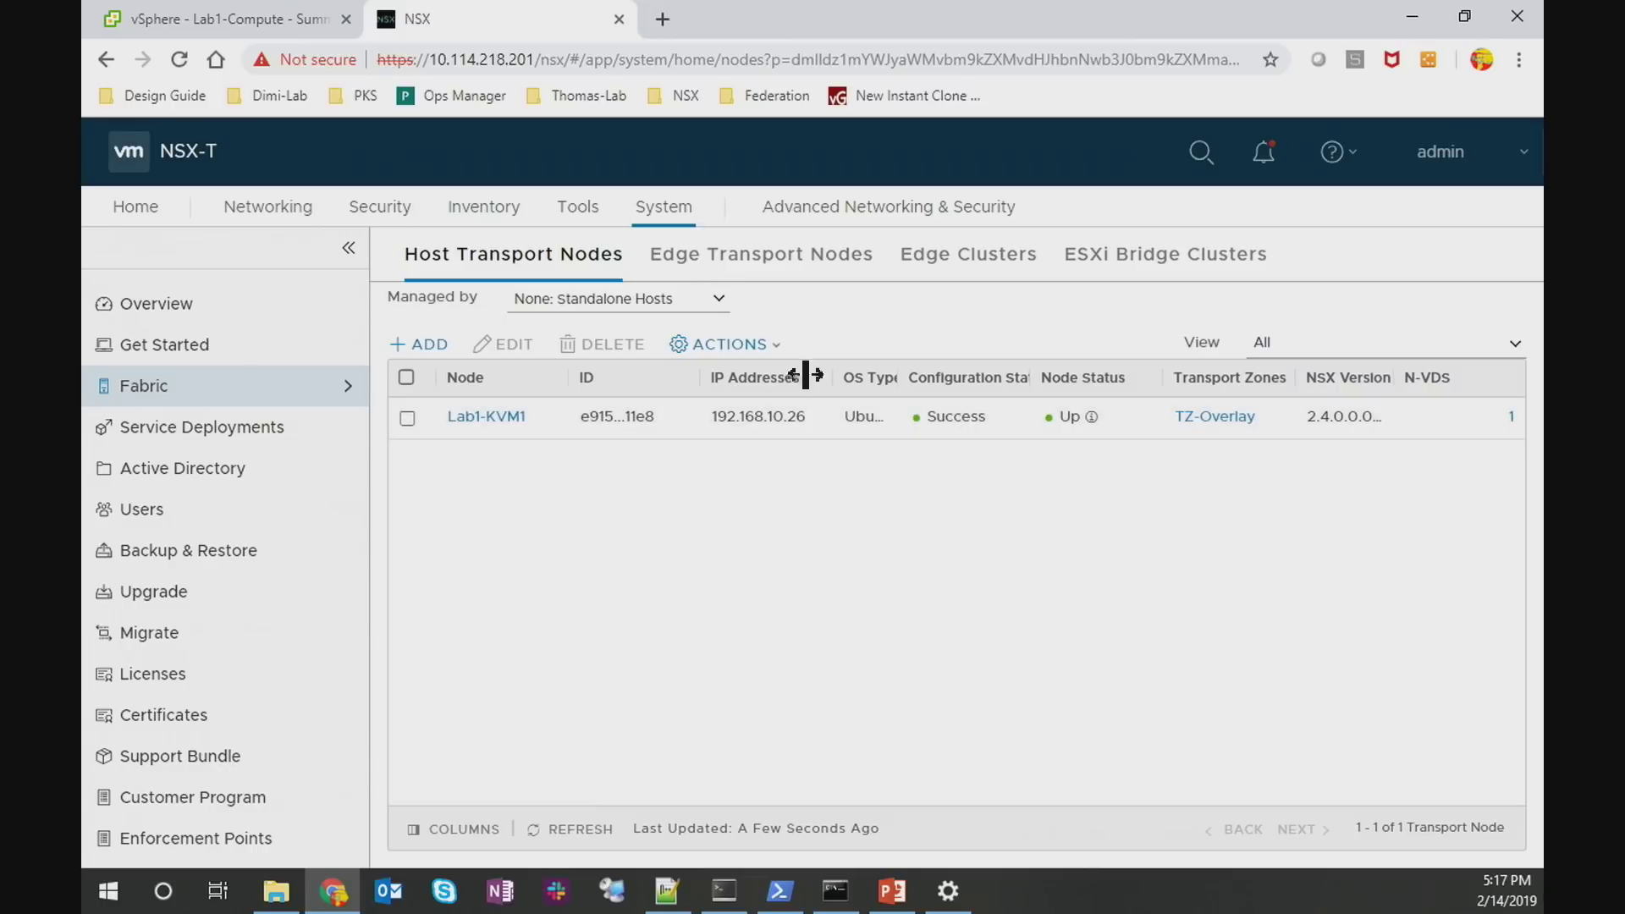
left_click(655, 303)
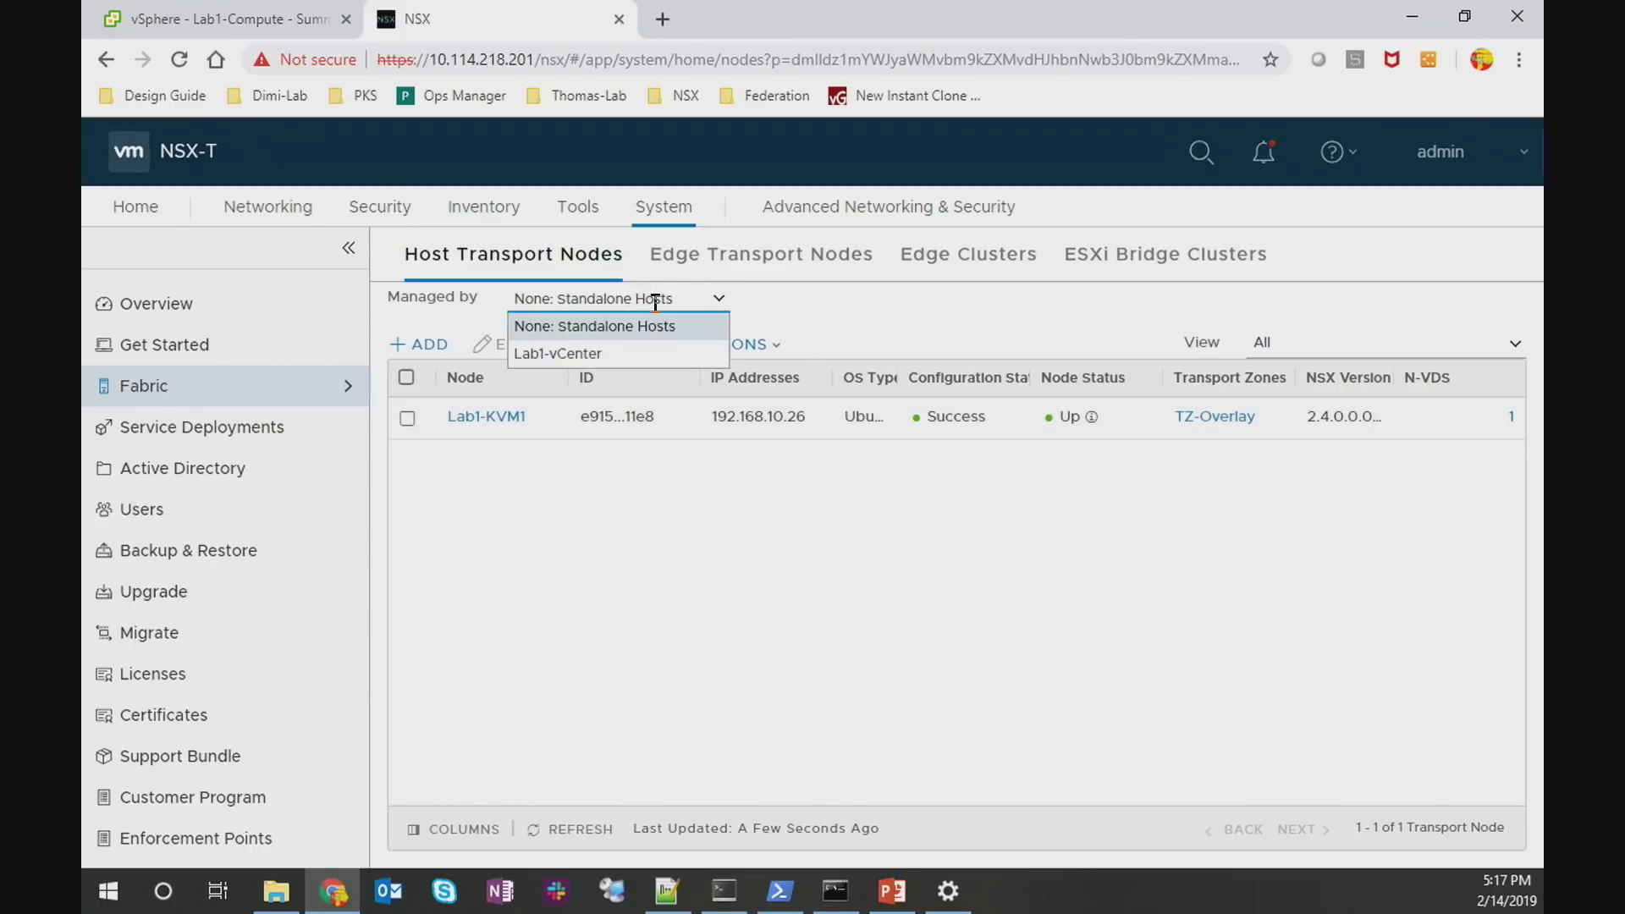
left_click(631, 364)
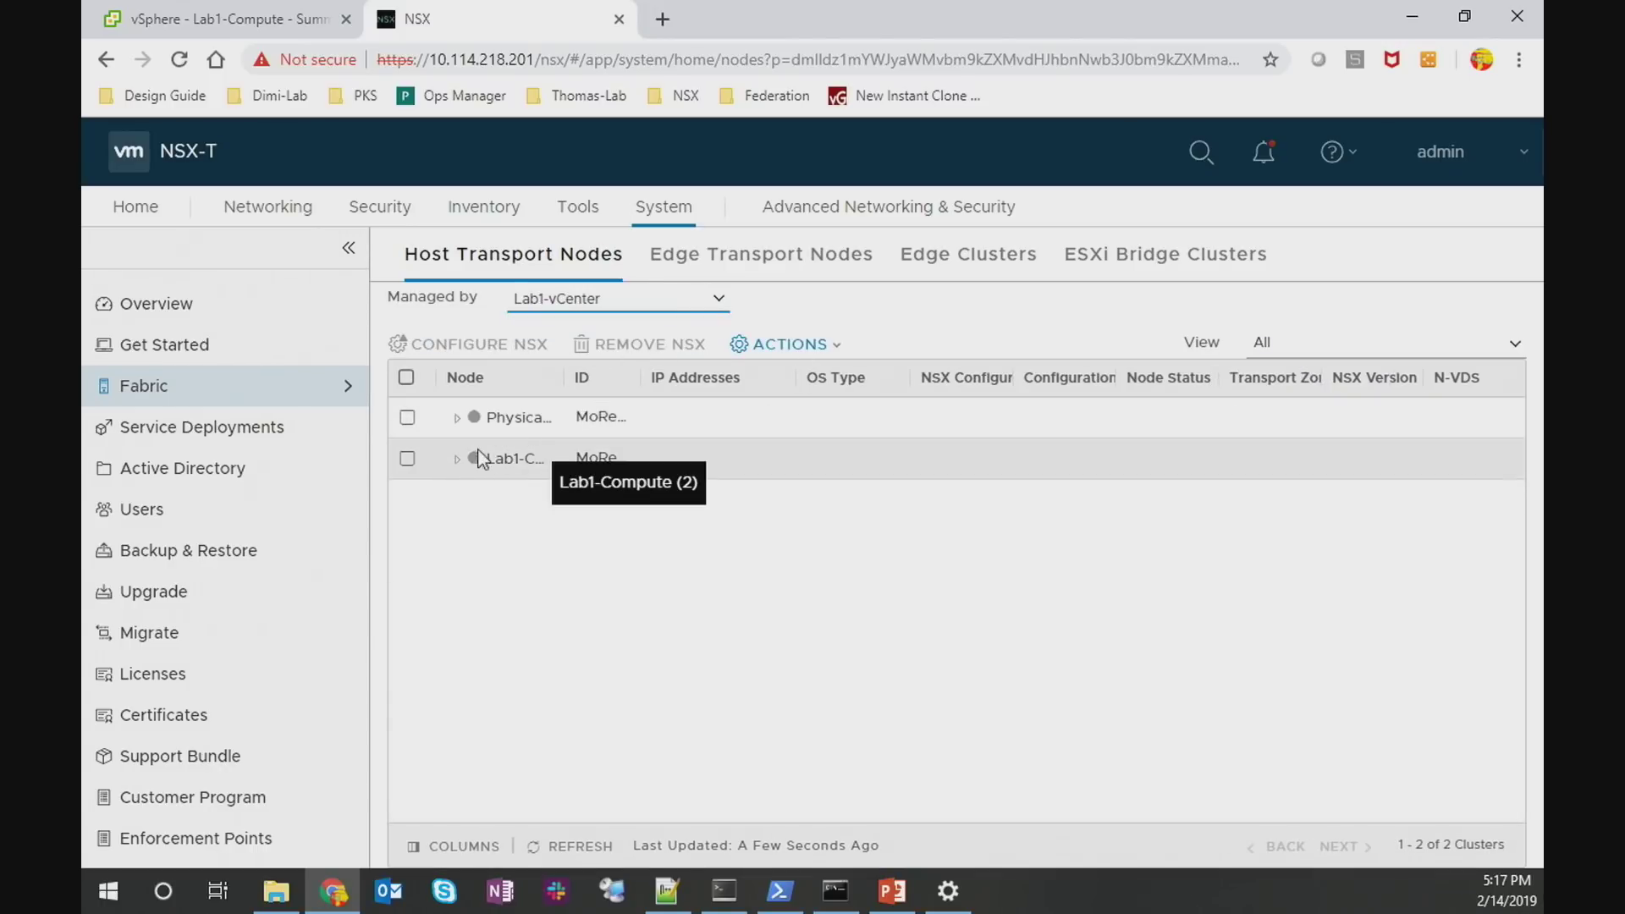
left_click(458, 460)
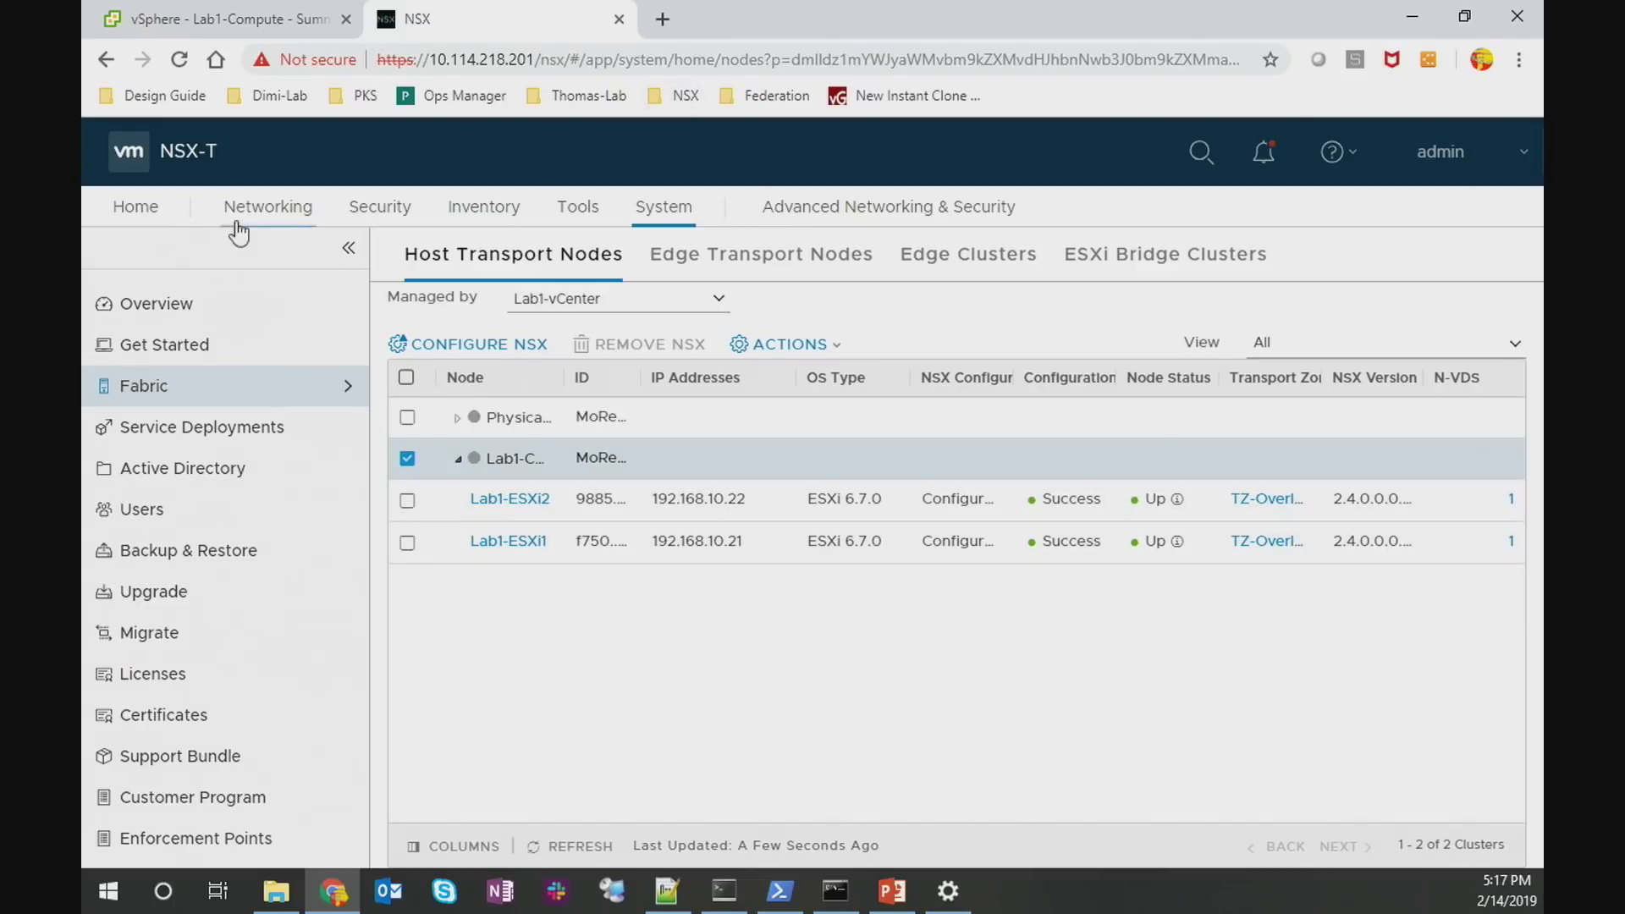
Return to the home overview and display the System monitoring dashboard
left_click(143, 207)
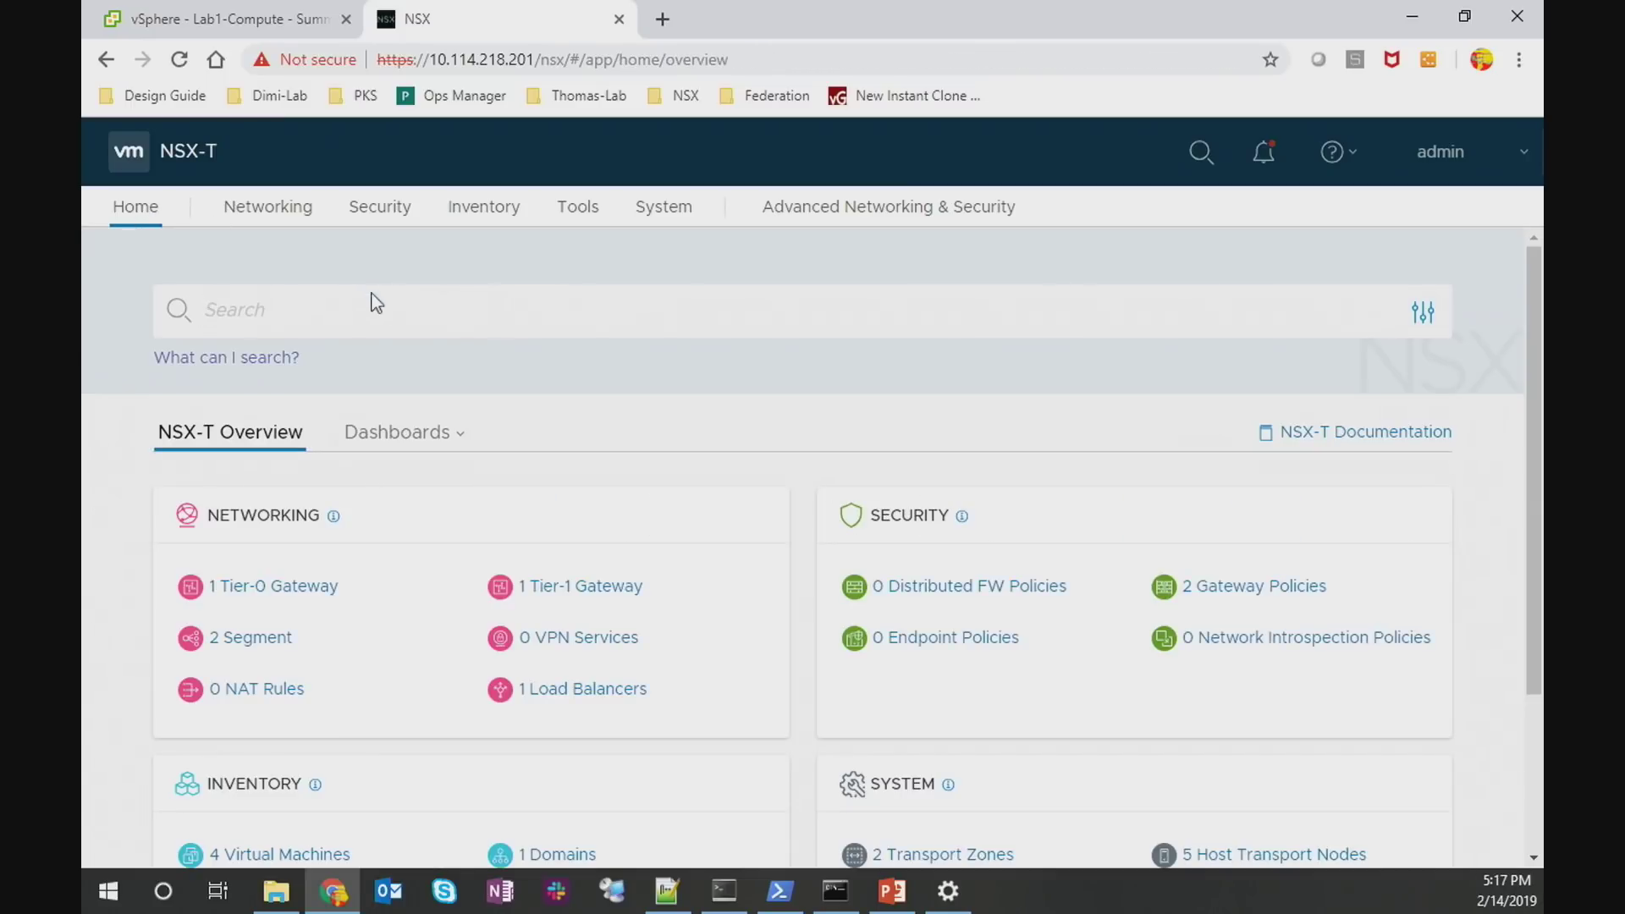
left_click(394, 435)
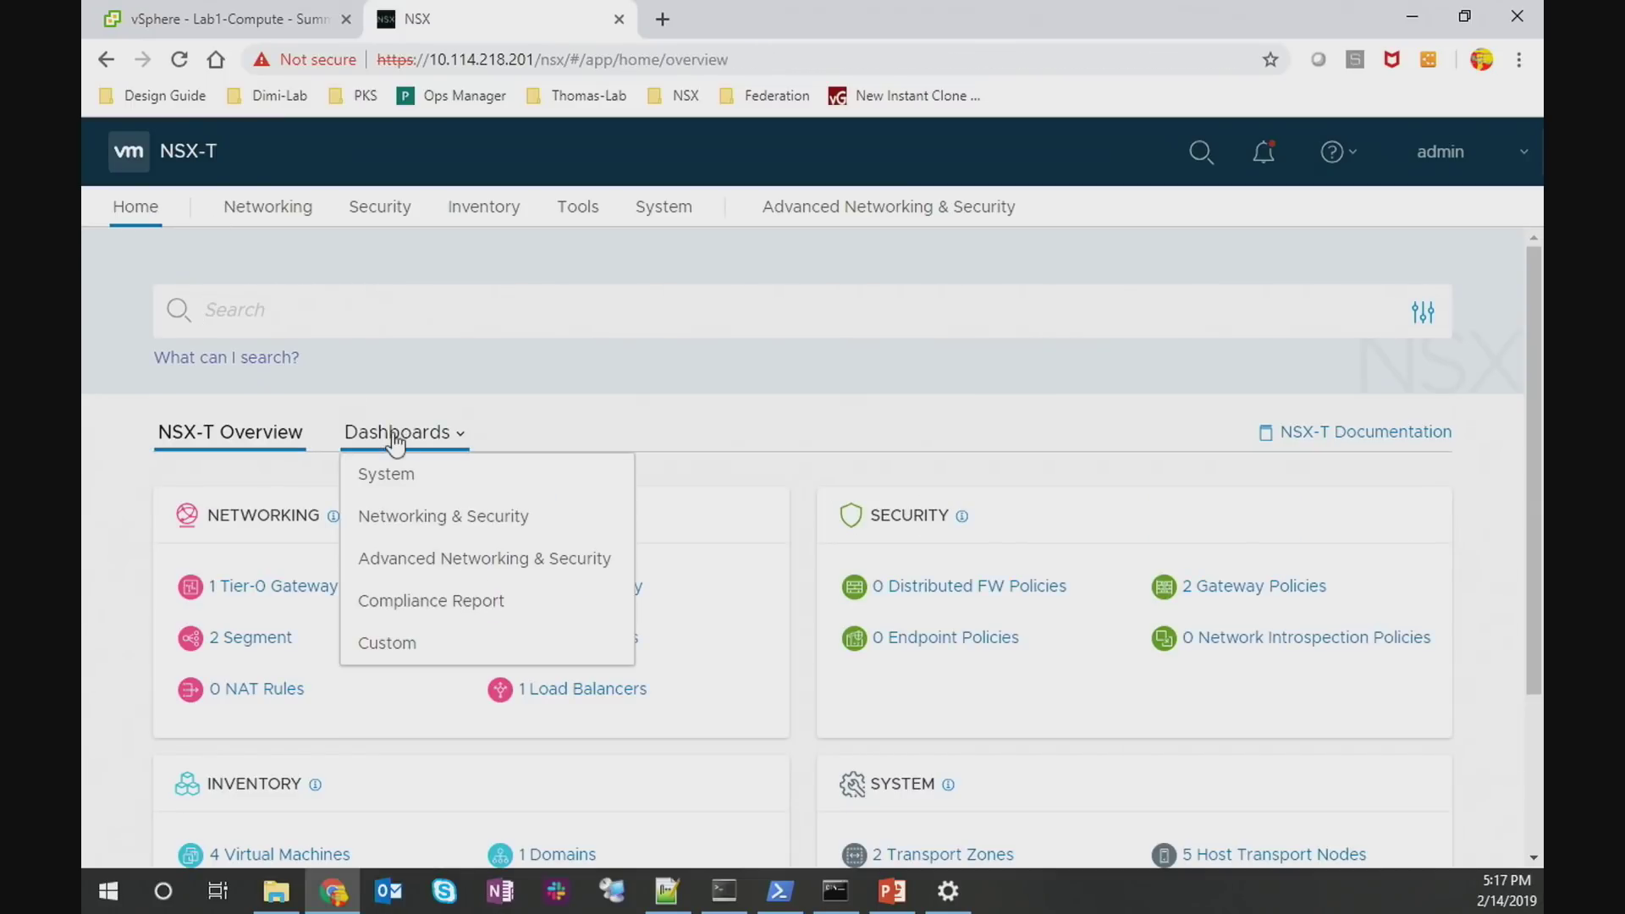
left_click(419, 481)
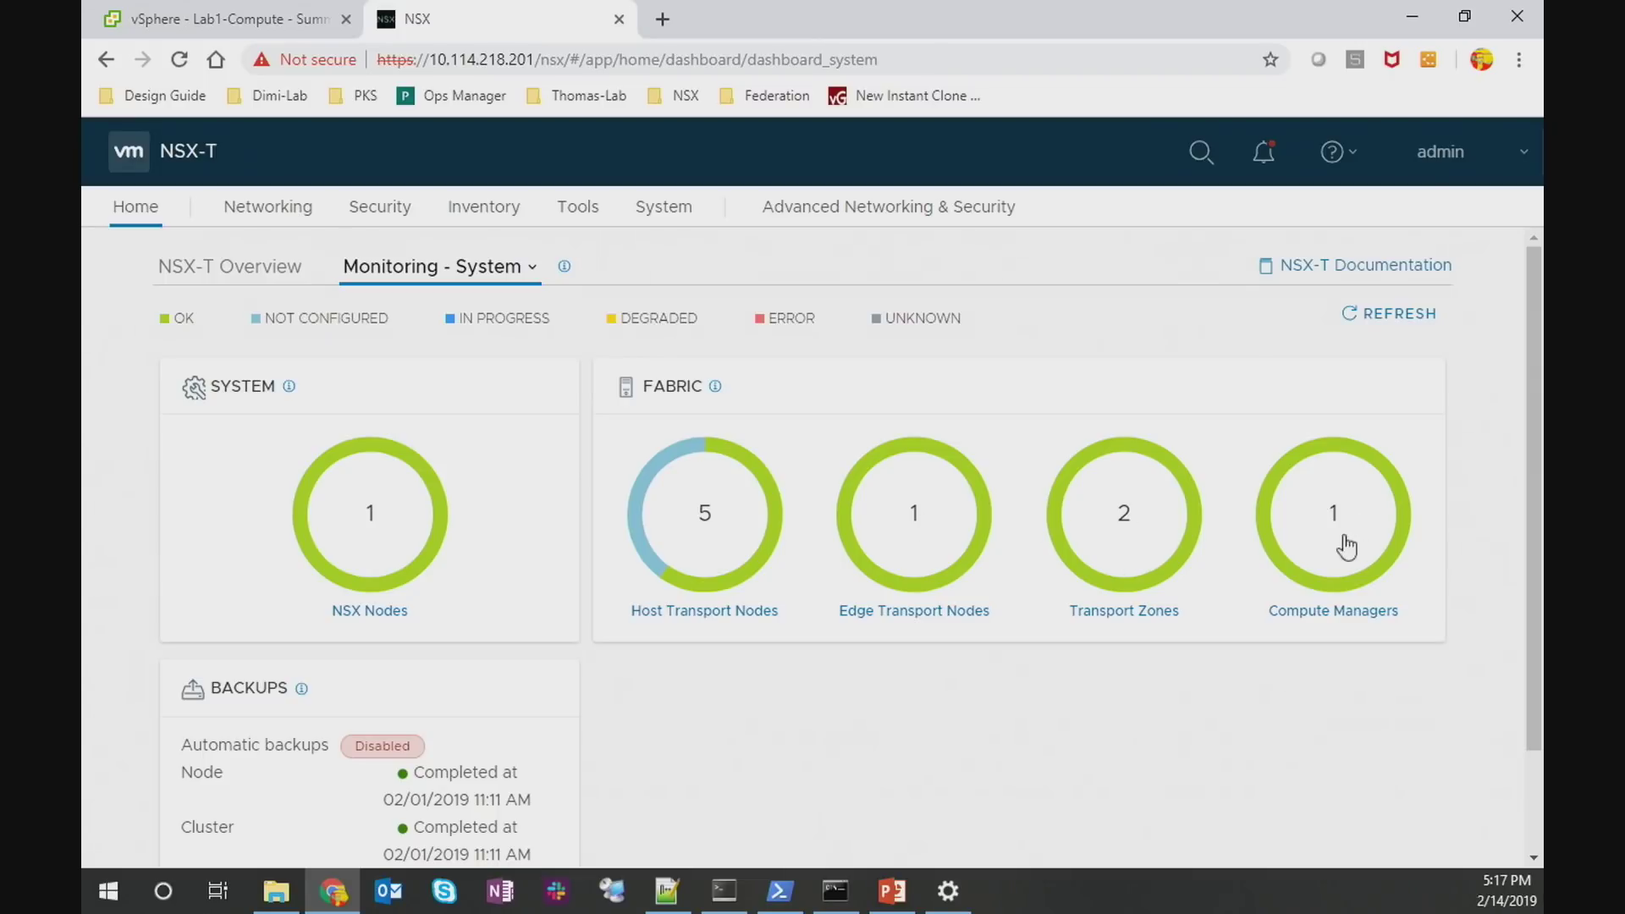
Display the Networking & Security monitoring dashboard and review its gateways, segments, load balancers and VPNs
left_click(480, 269)
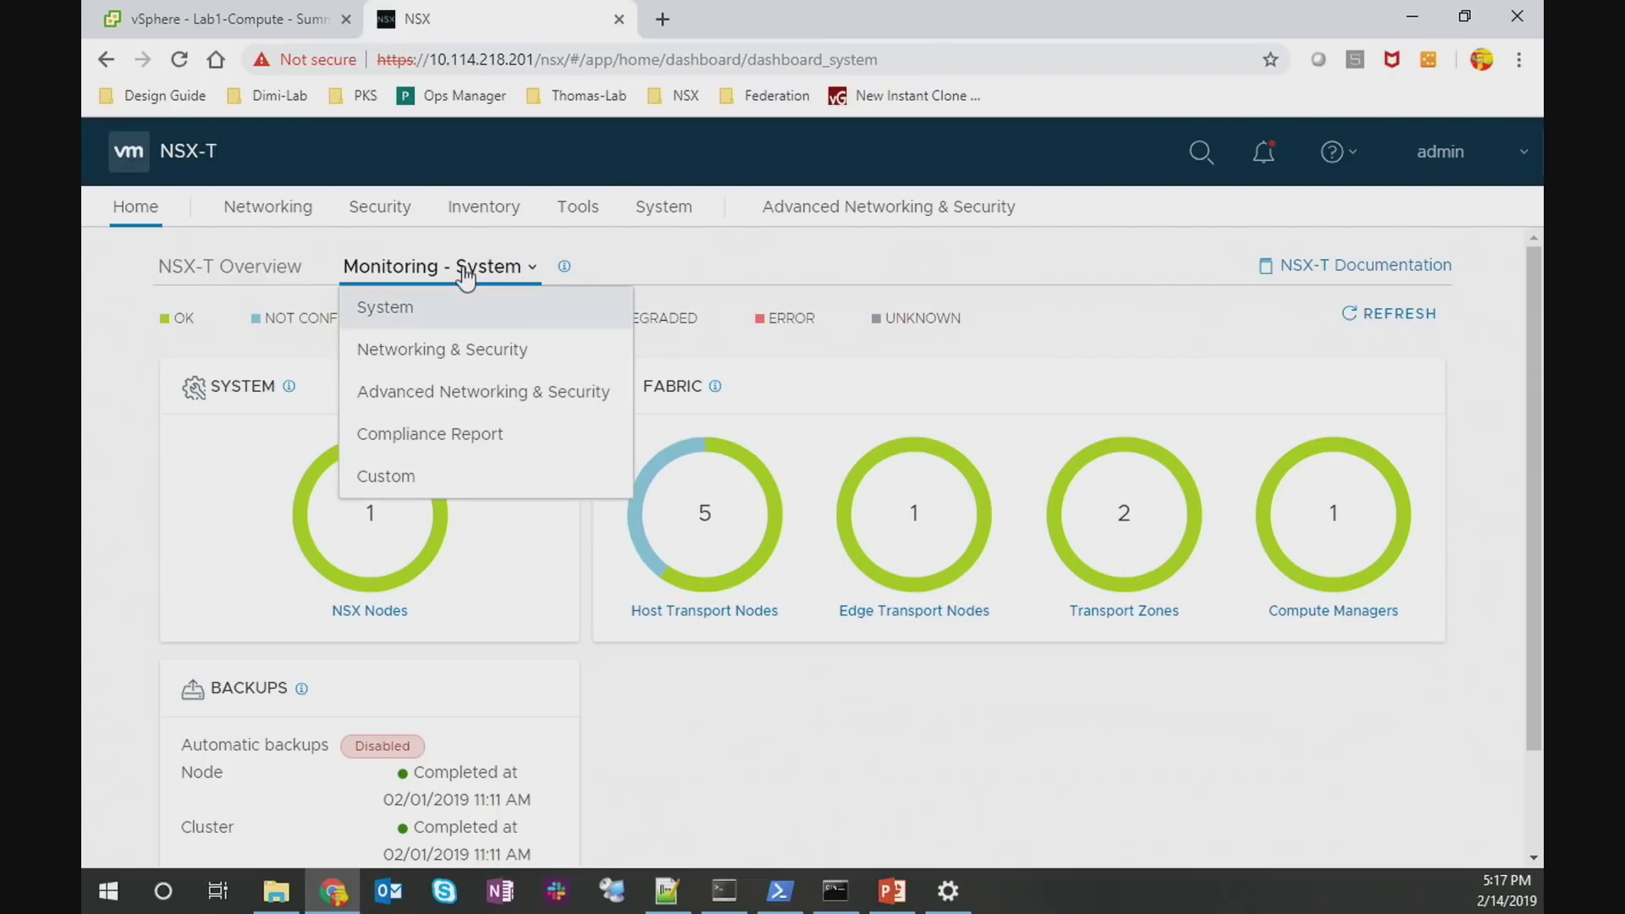
left_click(457, 350)
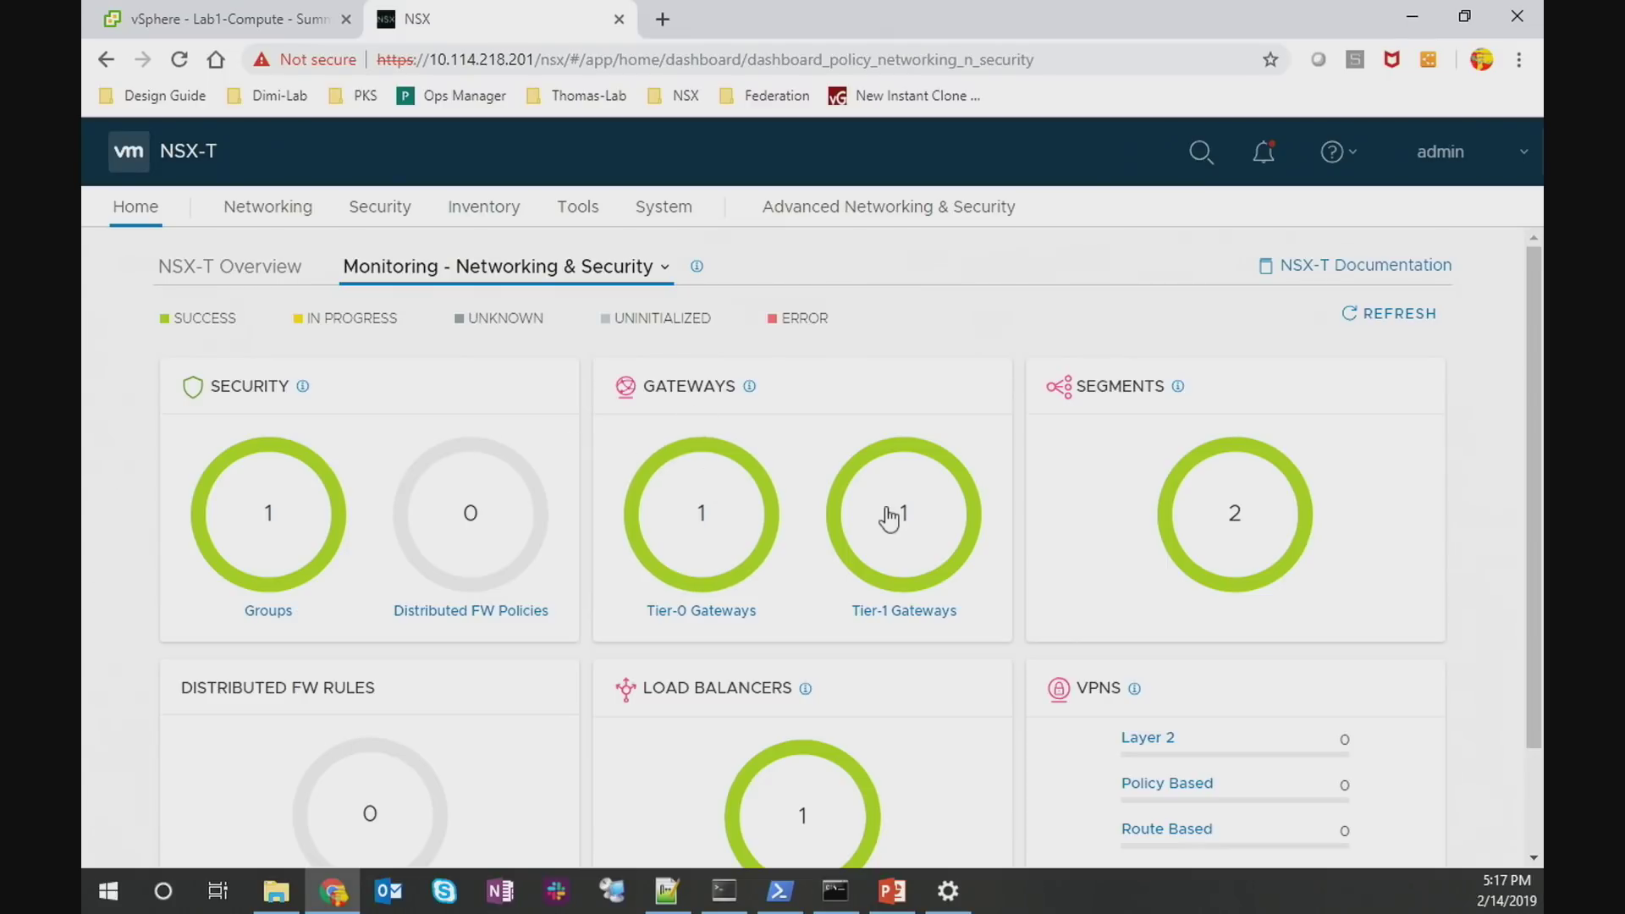
scroll(1227, 558, "down", 2)
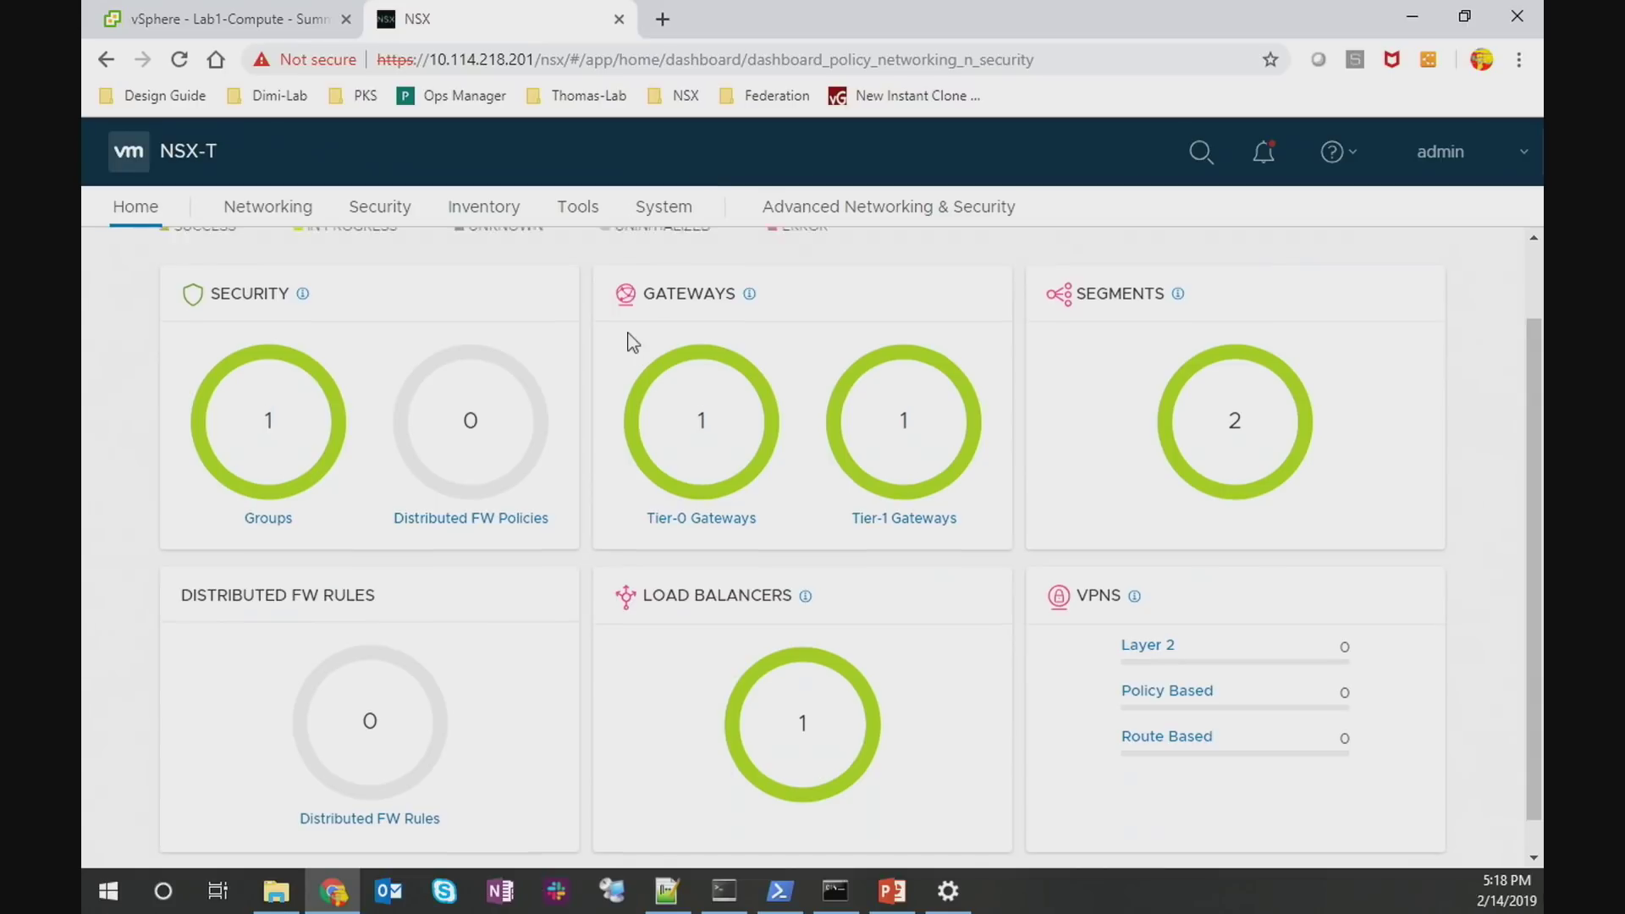
scroll(627, 338, "up", 1)
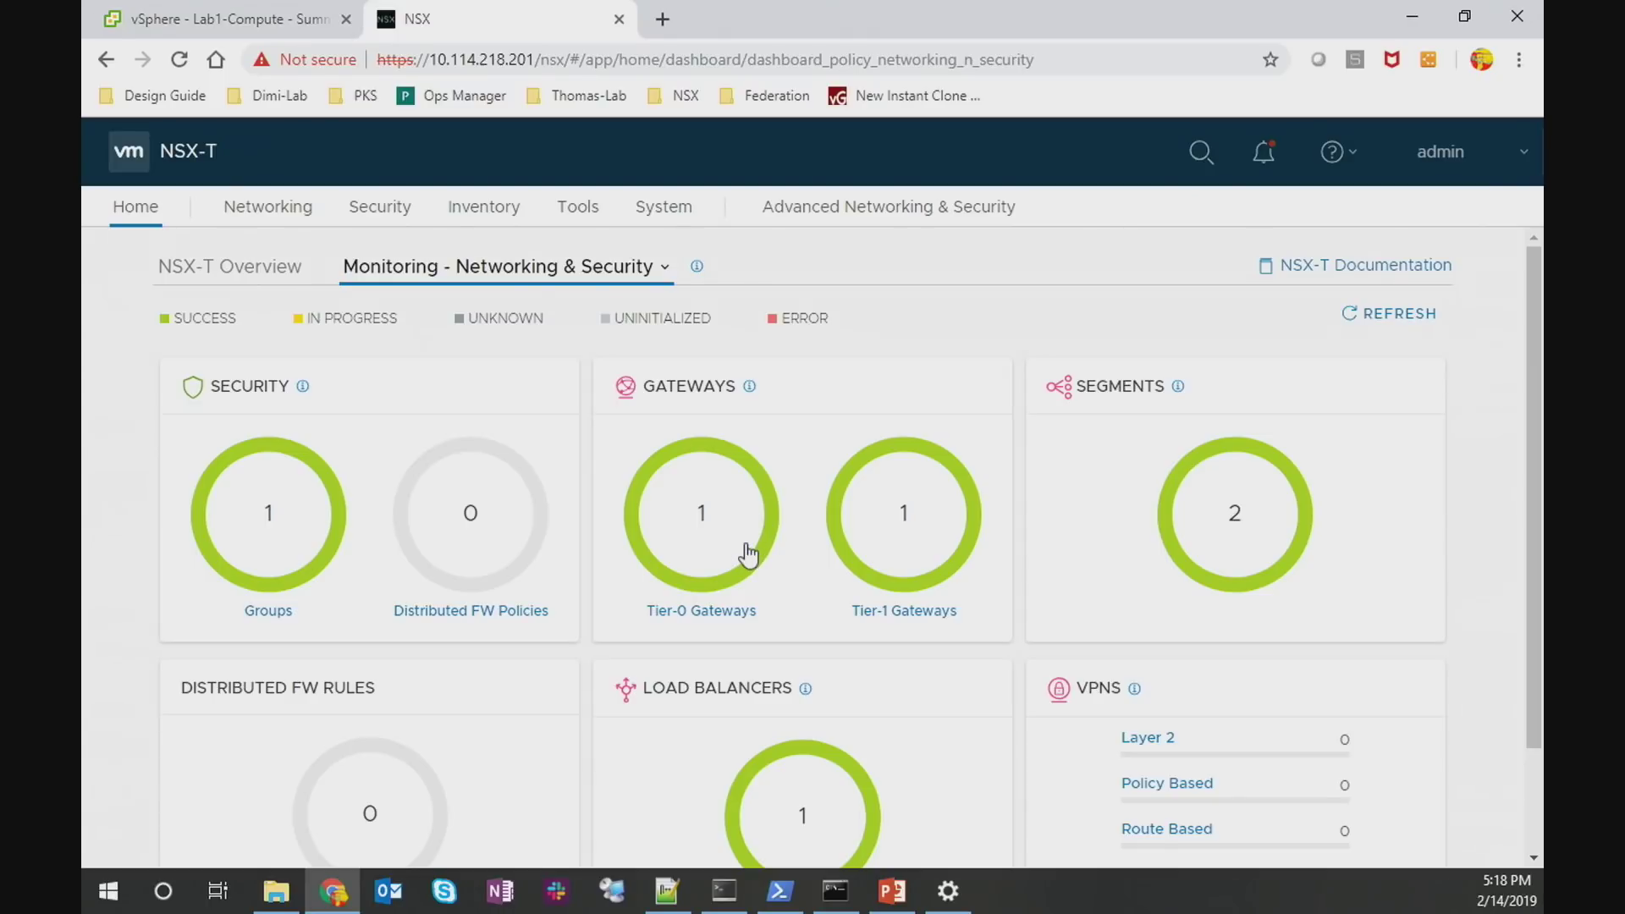
mouse_move(687, 590)
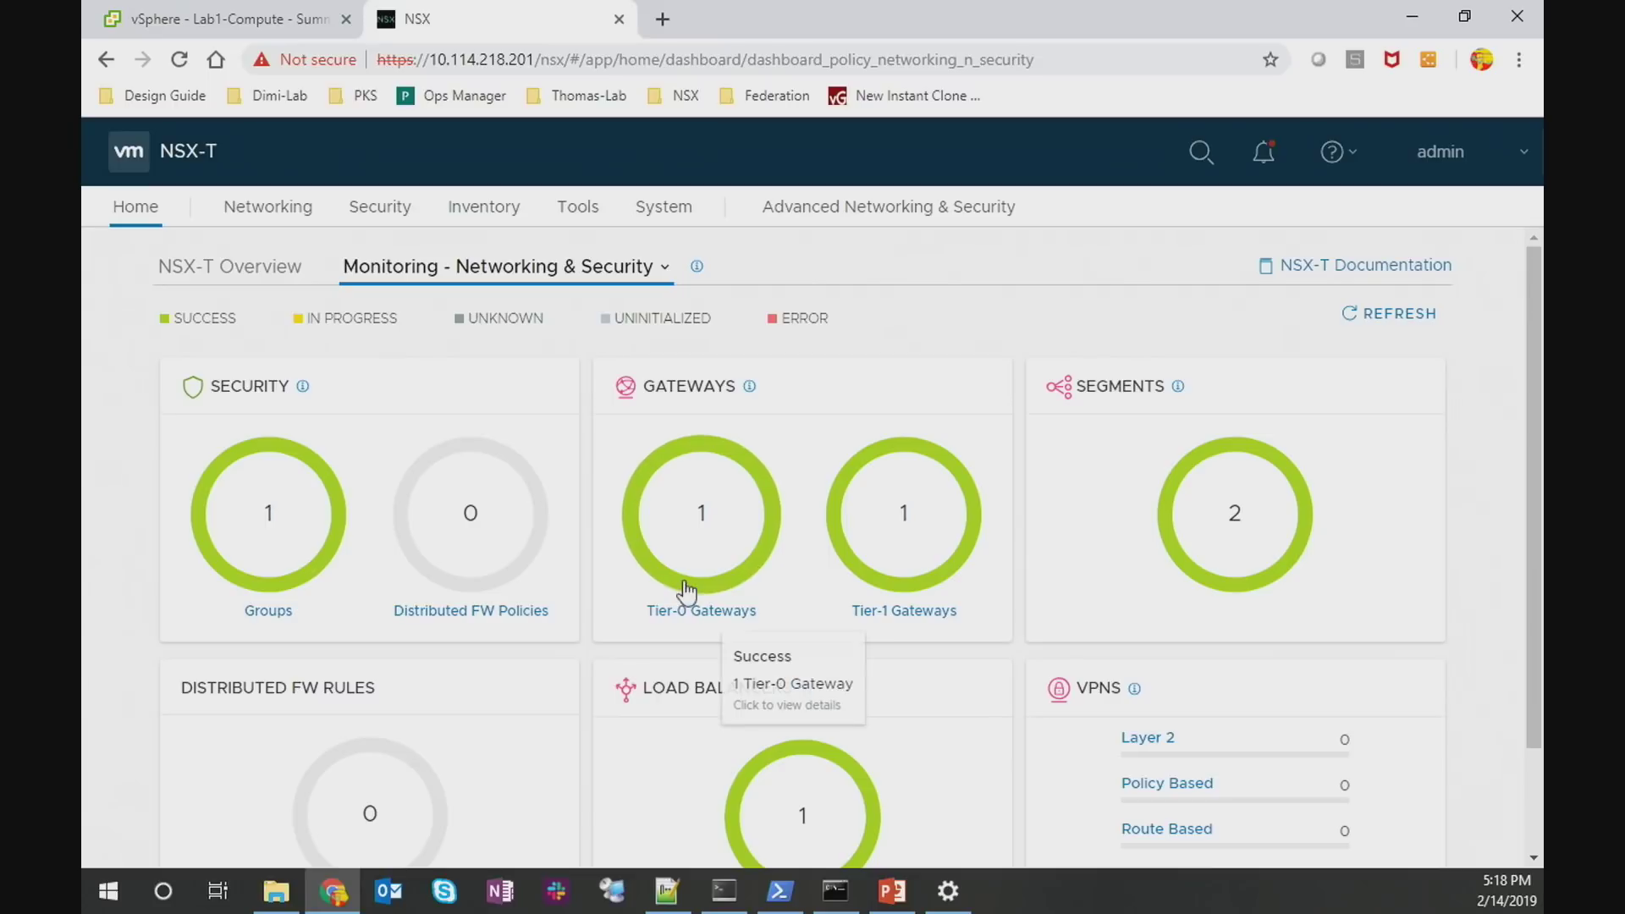
scroll(726, 616, "down", 1)
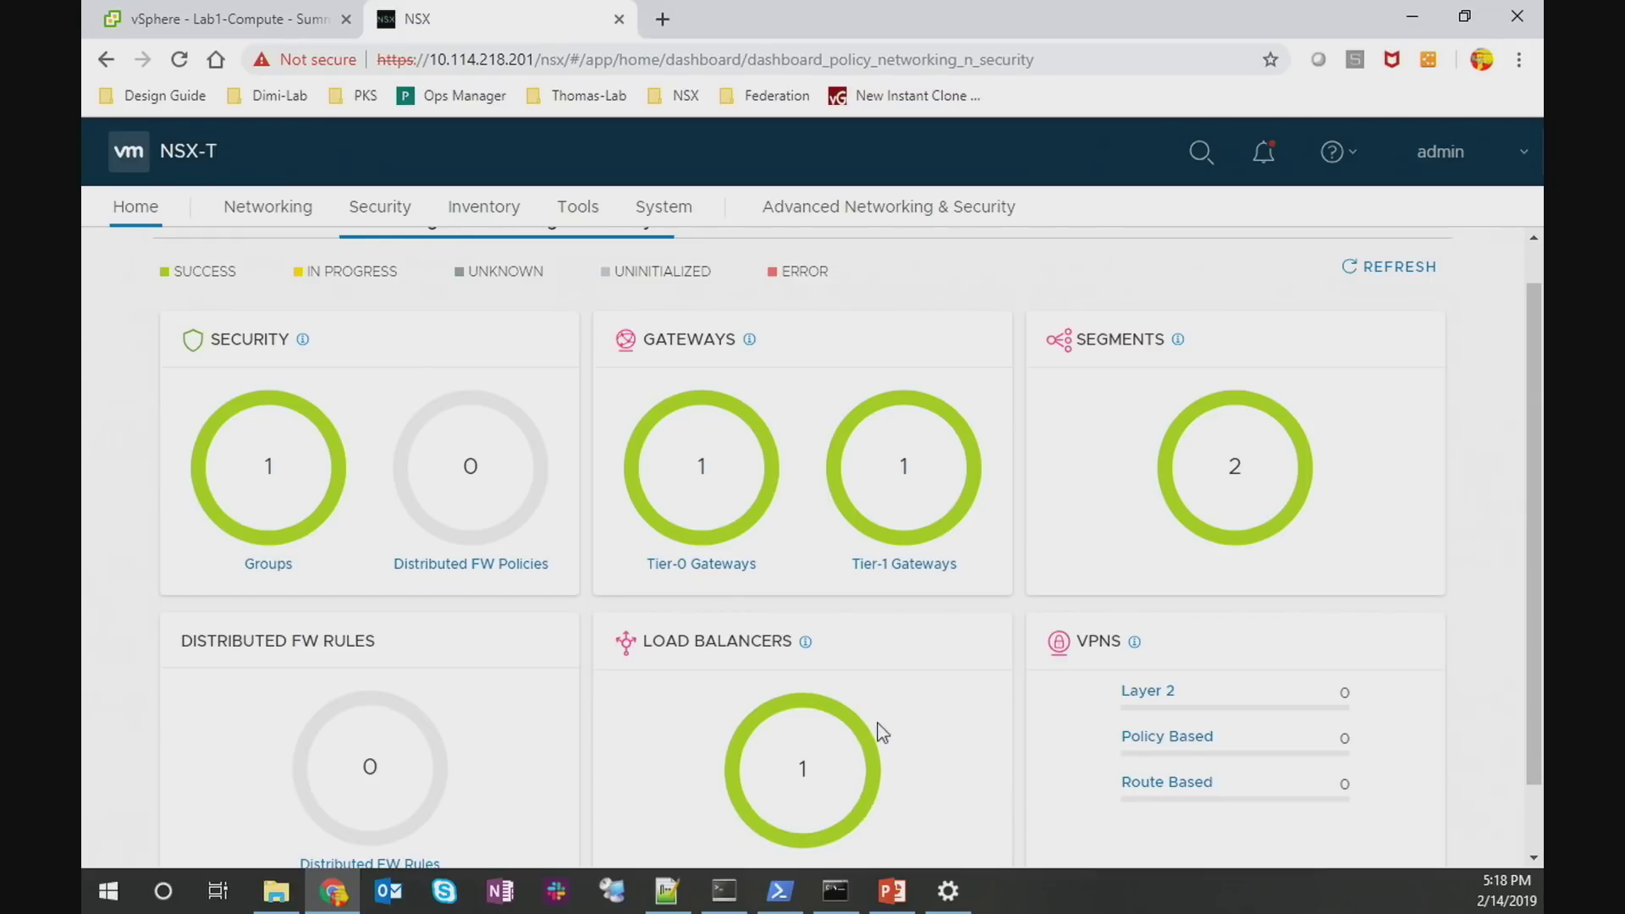
scroll(878, 731, "up", 1)
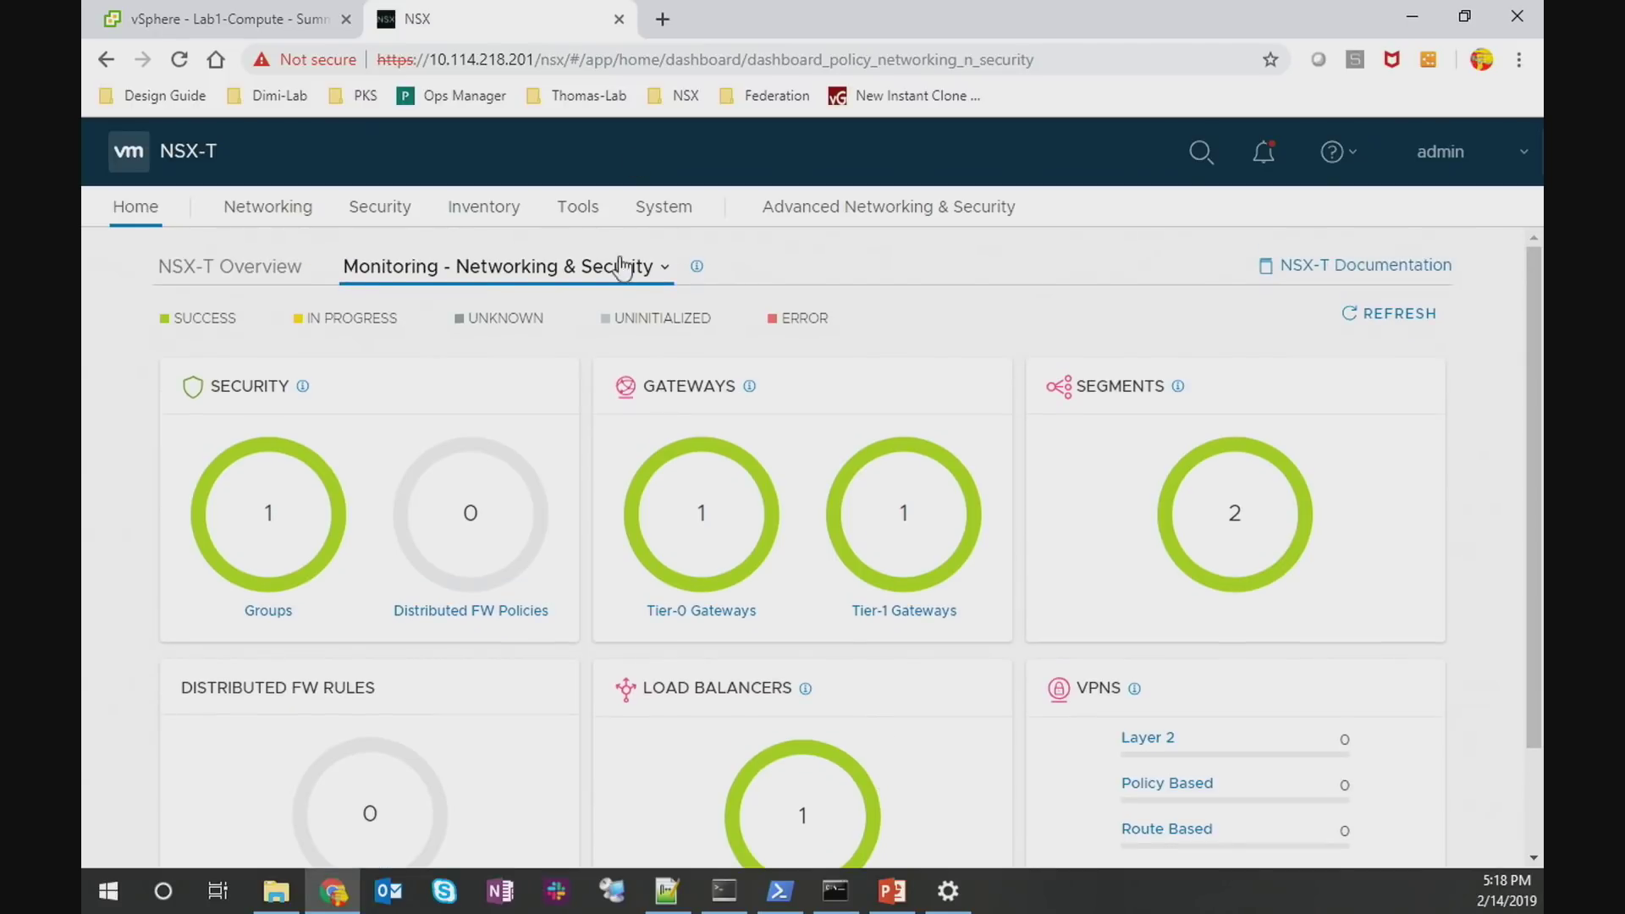
Display the Advanced Networking & Security monitoring dashboard and review its load balancing, firewall and switching status
left_click(620, 265)
left_click(556, 409)
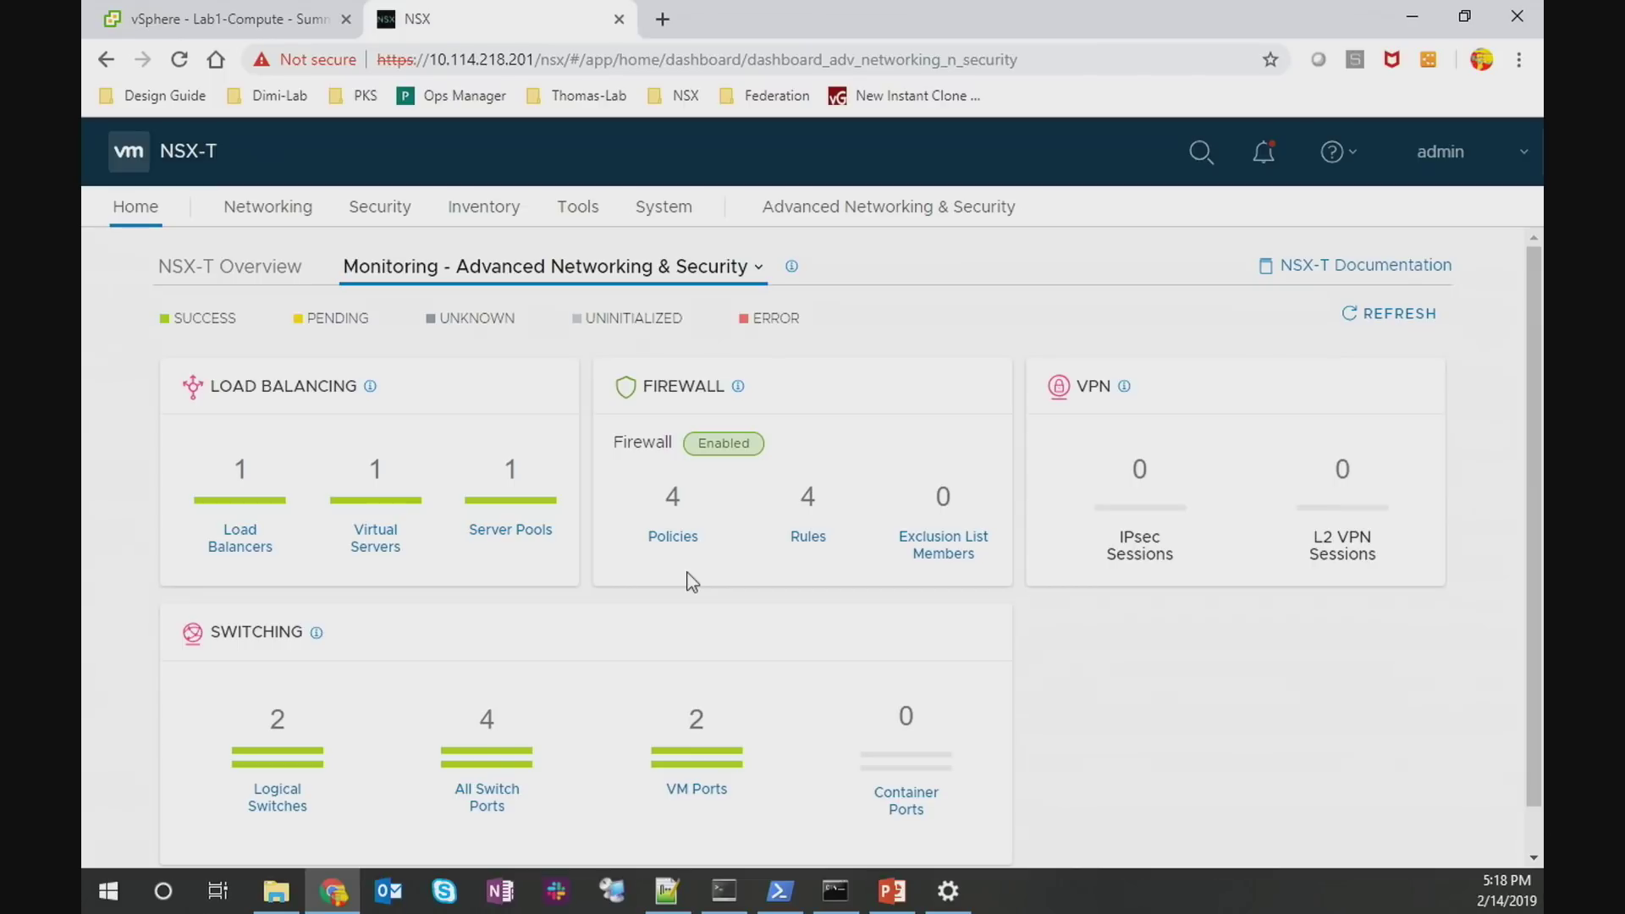
left_click(500, 269)
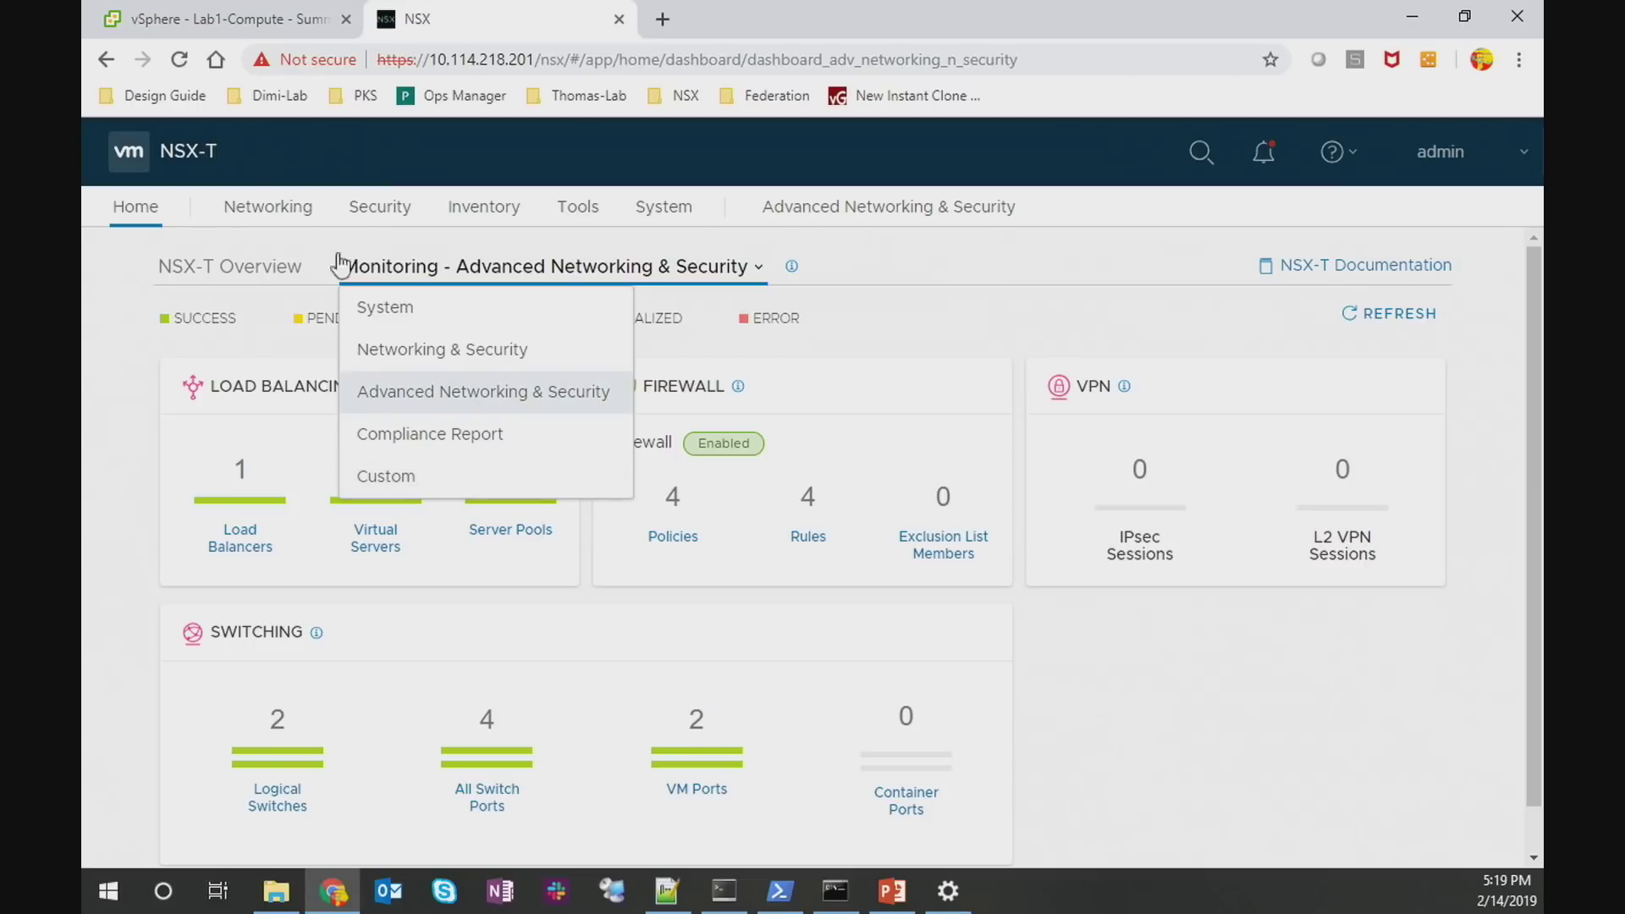
Review the network segments list and check which segments are linked to Tier-1 gateway T1-LR1
left_click(294, 212)
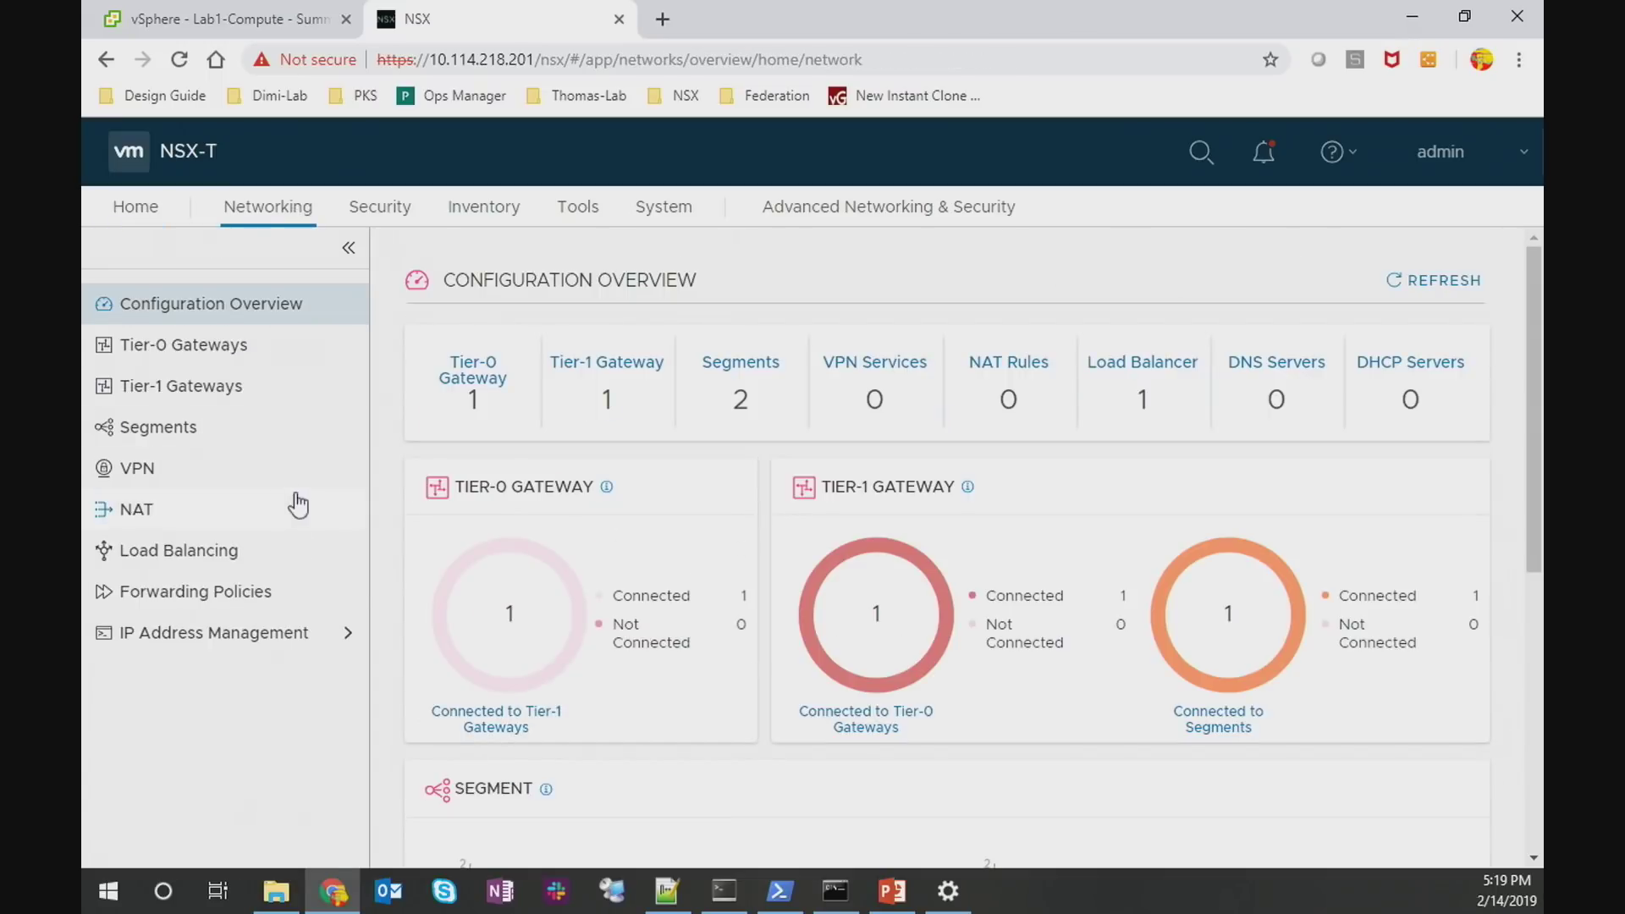
left_click(236, 425)
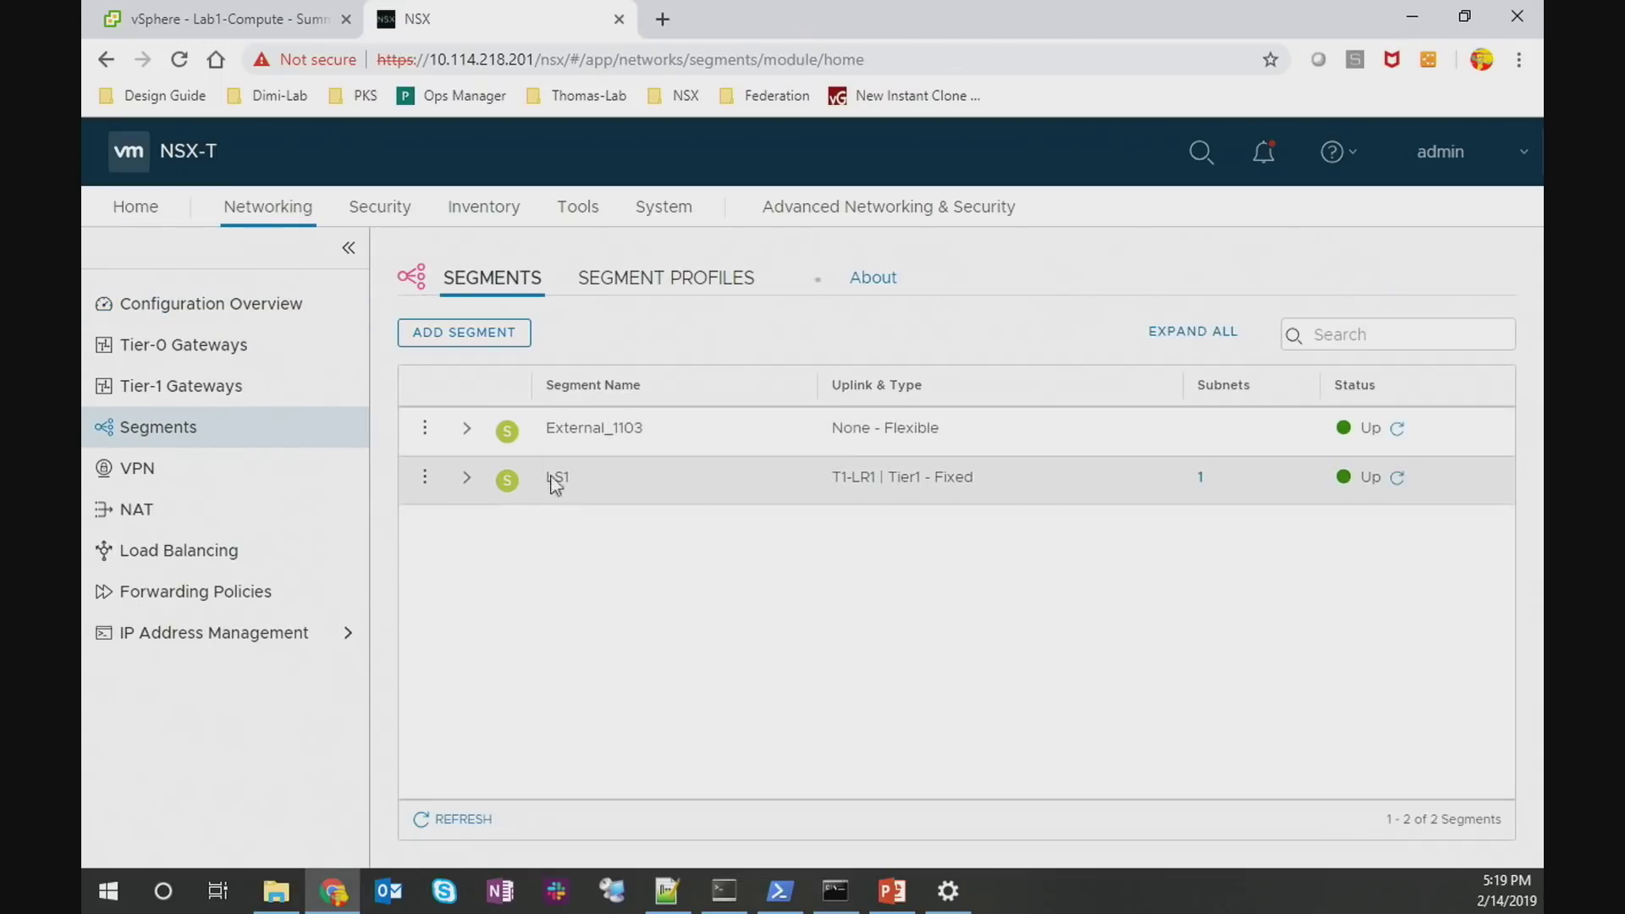
left_click(260, 395)
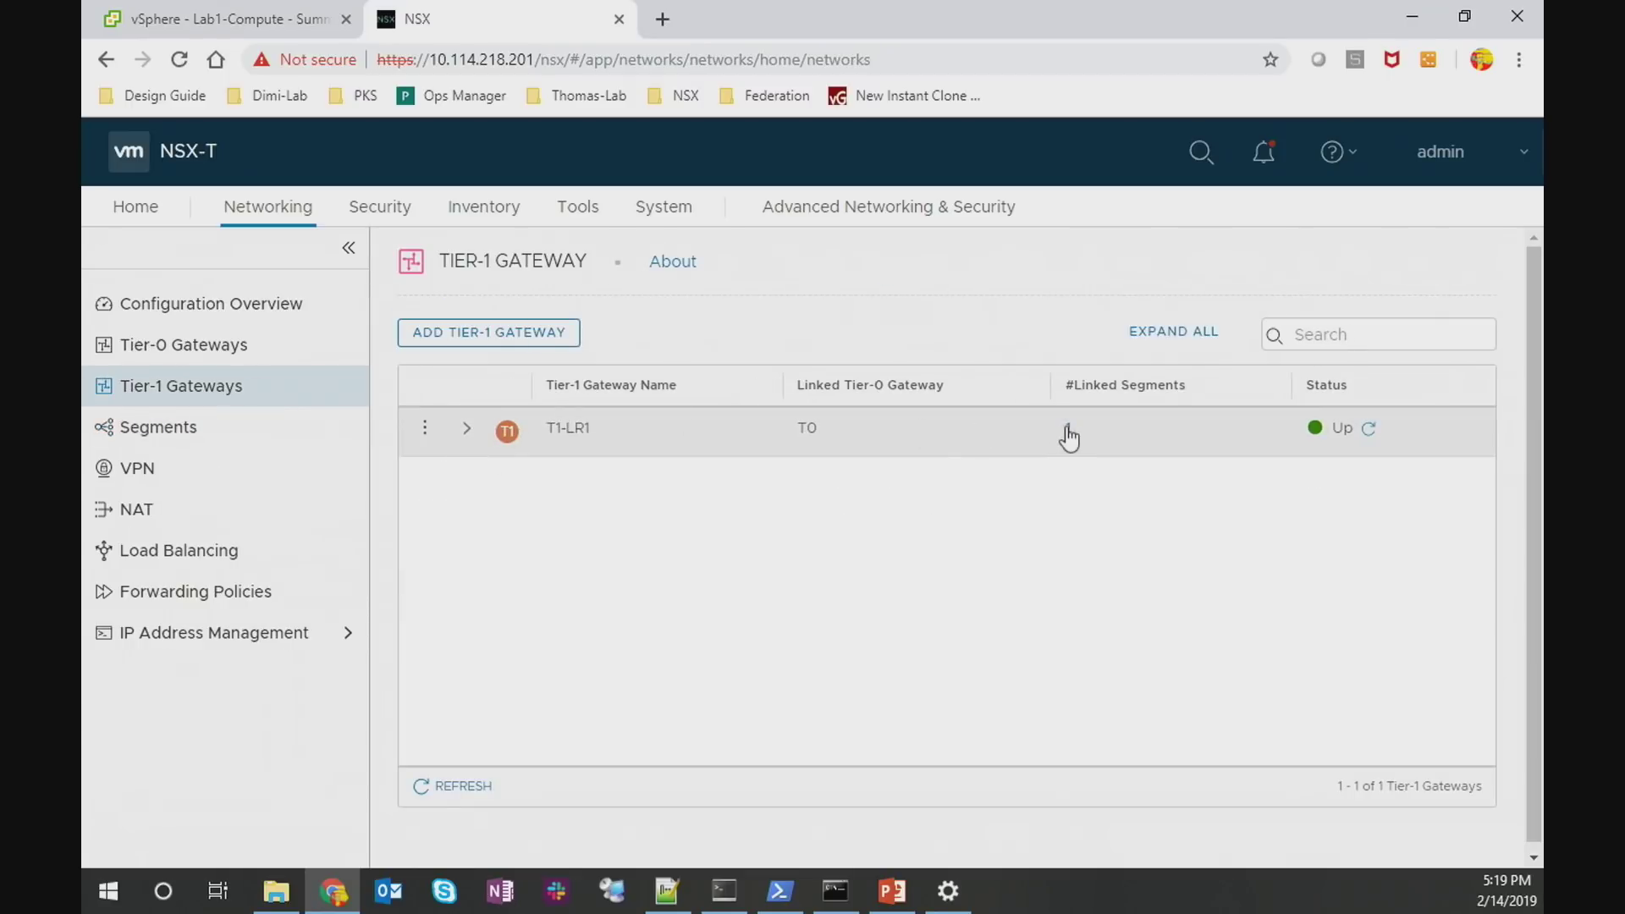
left_click(1068, 428)
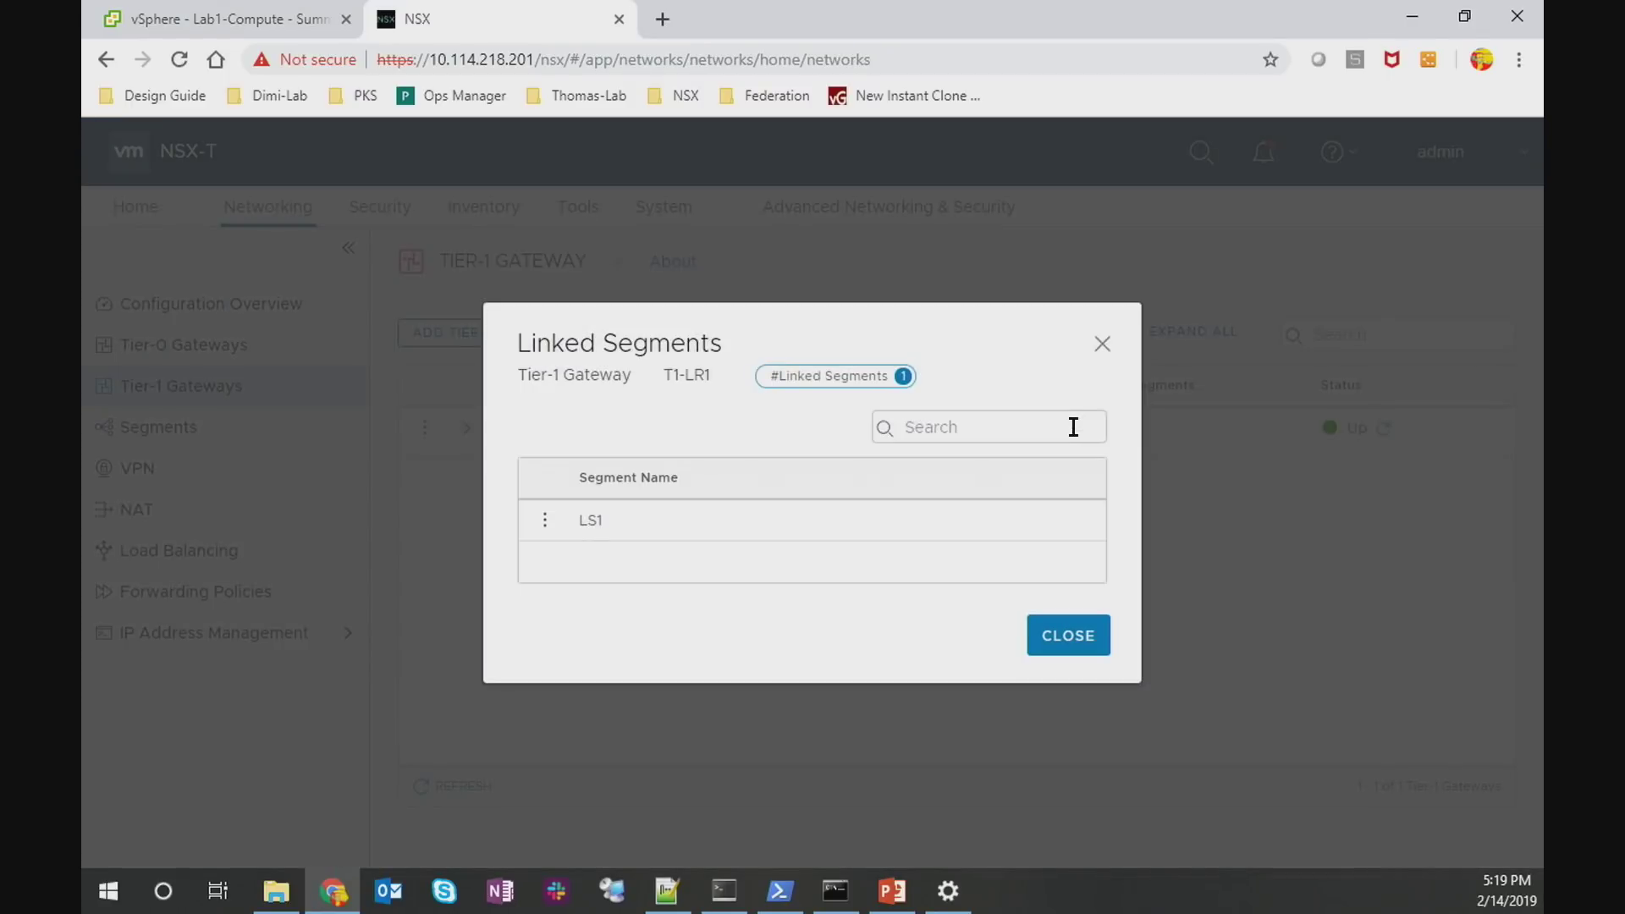
left_click(1101, 344)
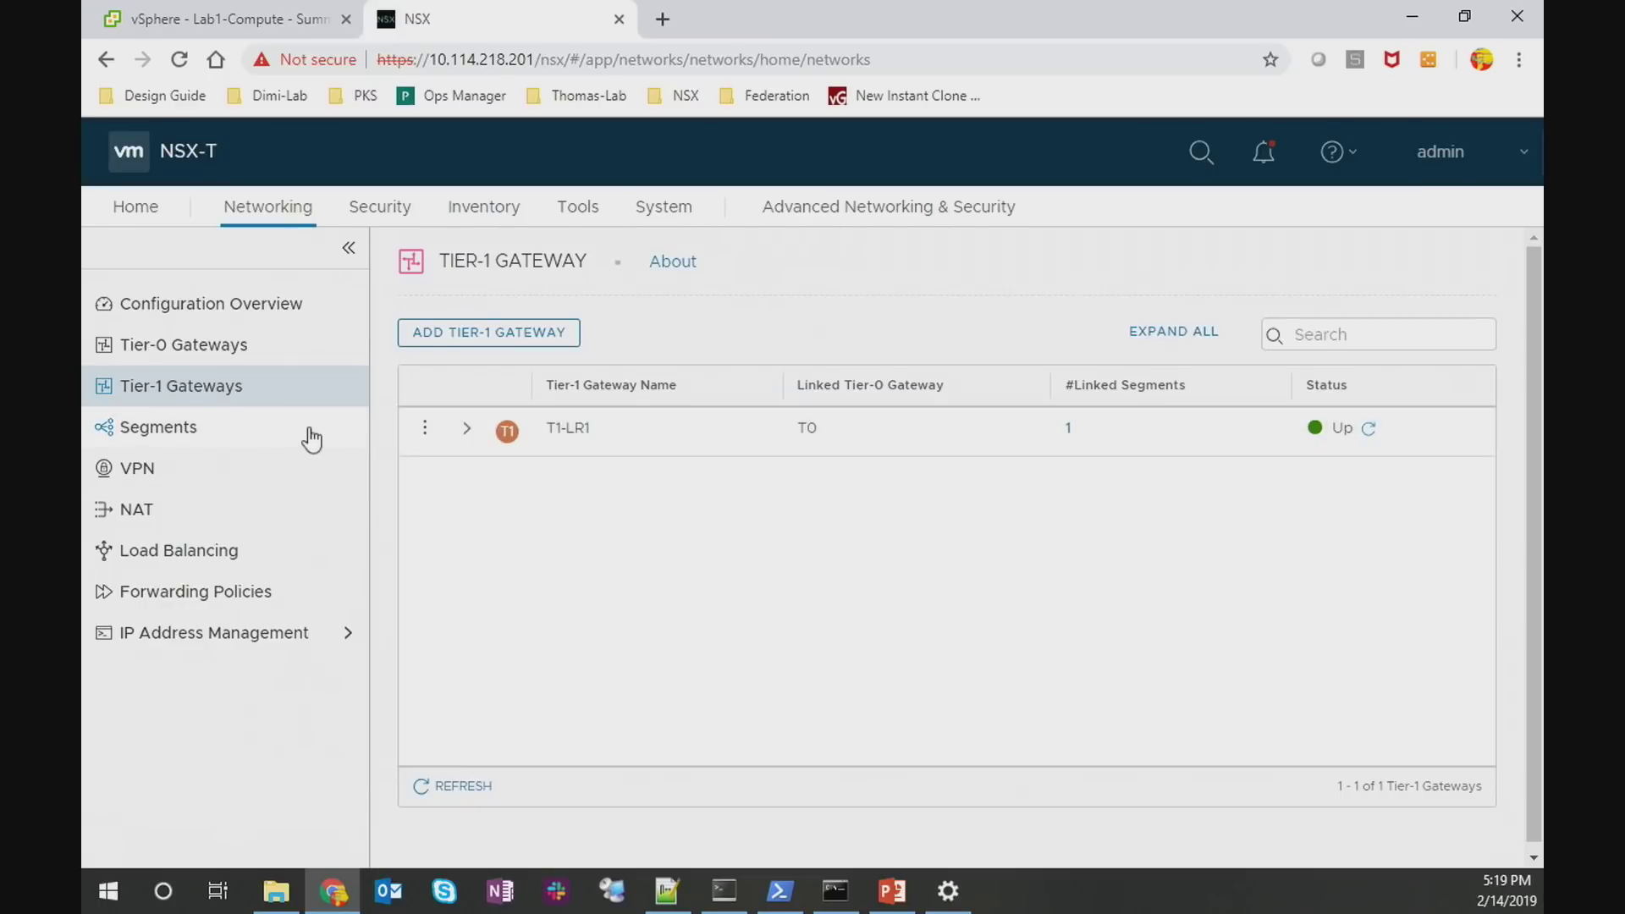
Inspect segment LS1's ports and compare them with the virtual machines under Lab1-Compute in the vSphere Client
left_click(311, 439)
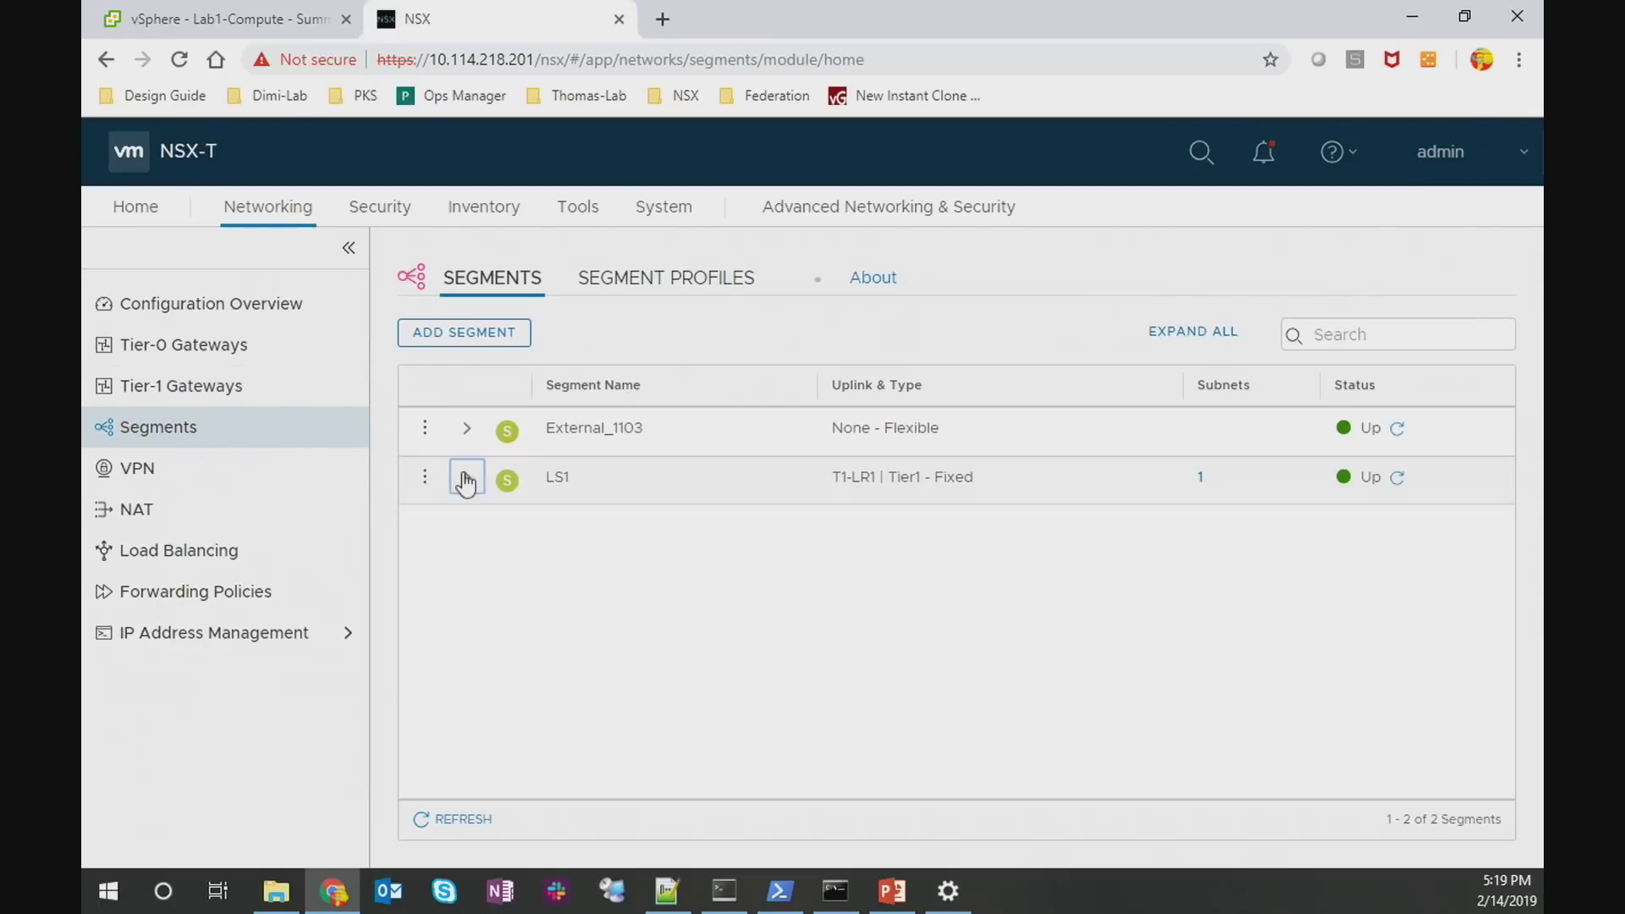
left_click(465, 481)
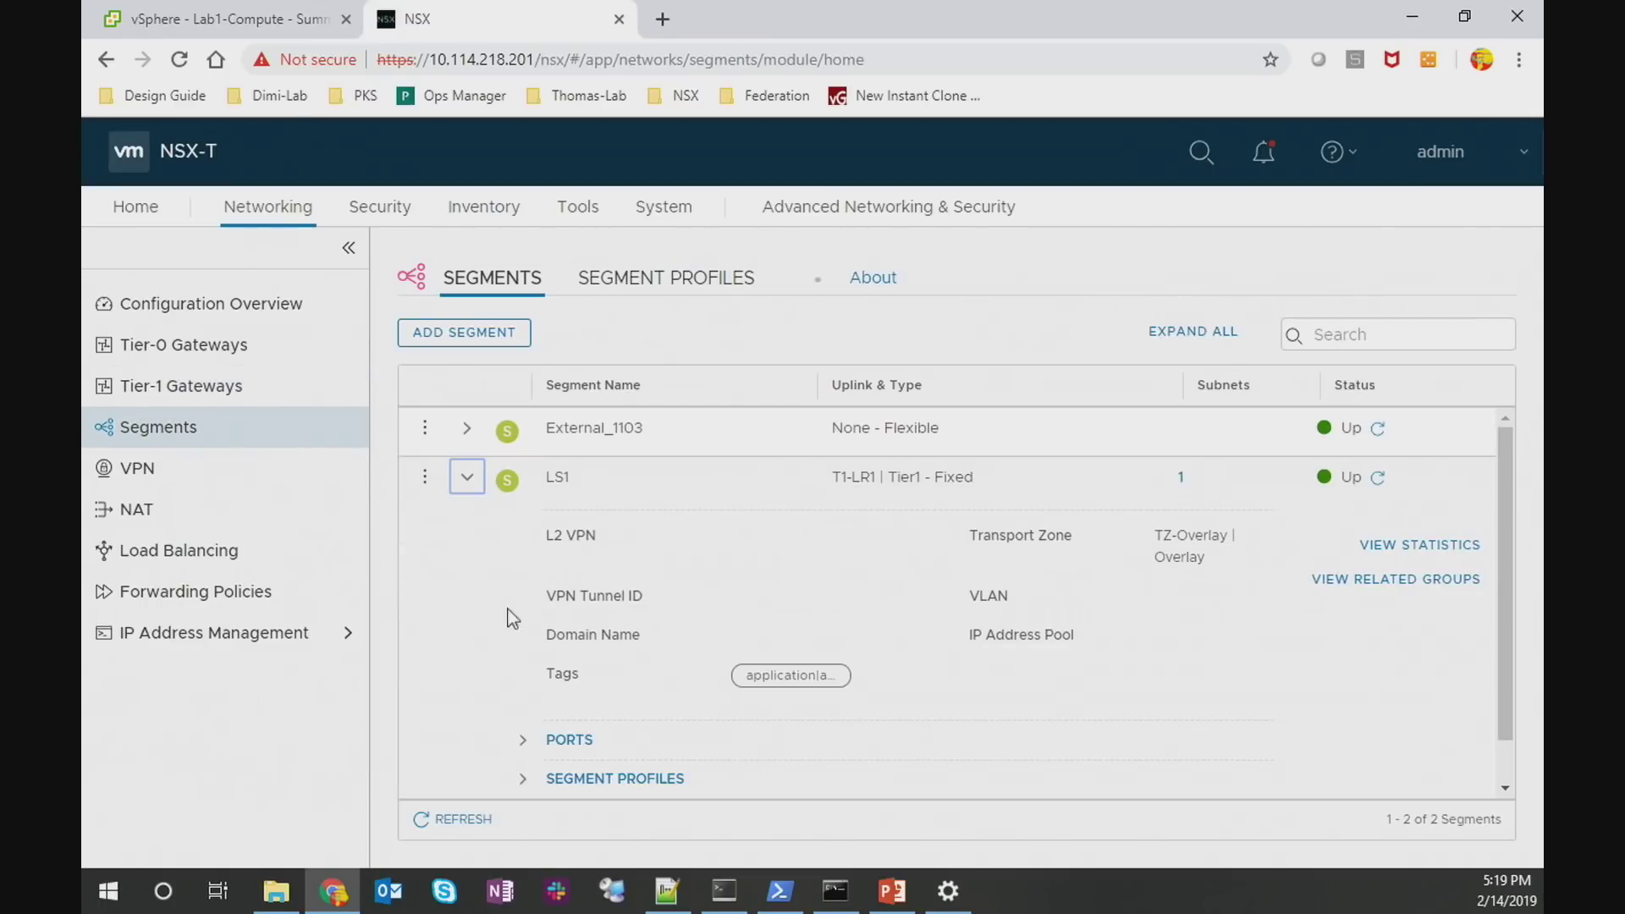
left_click(547, 741)
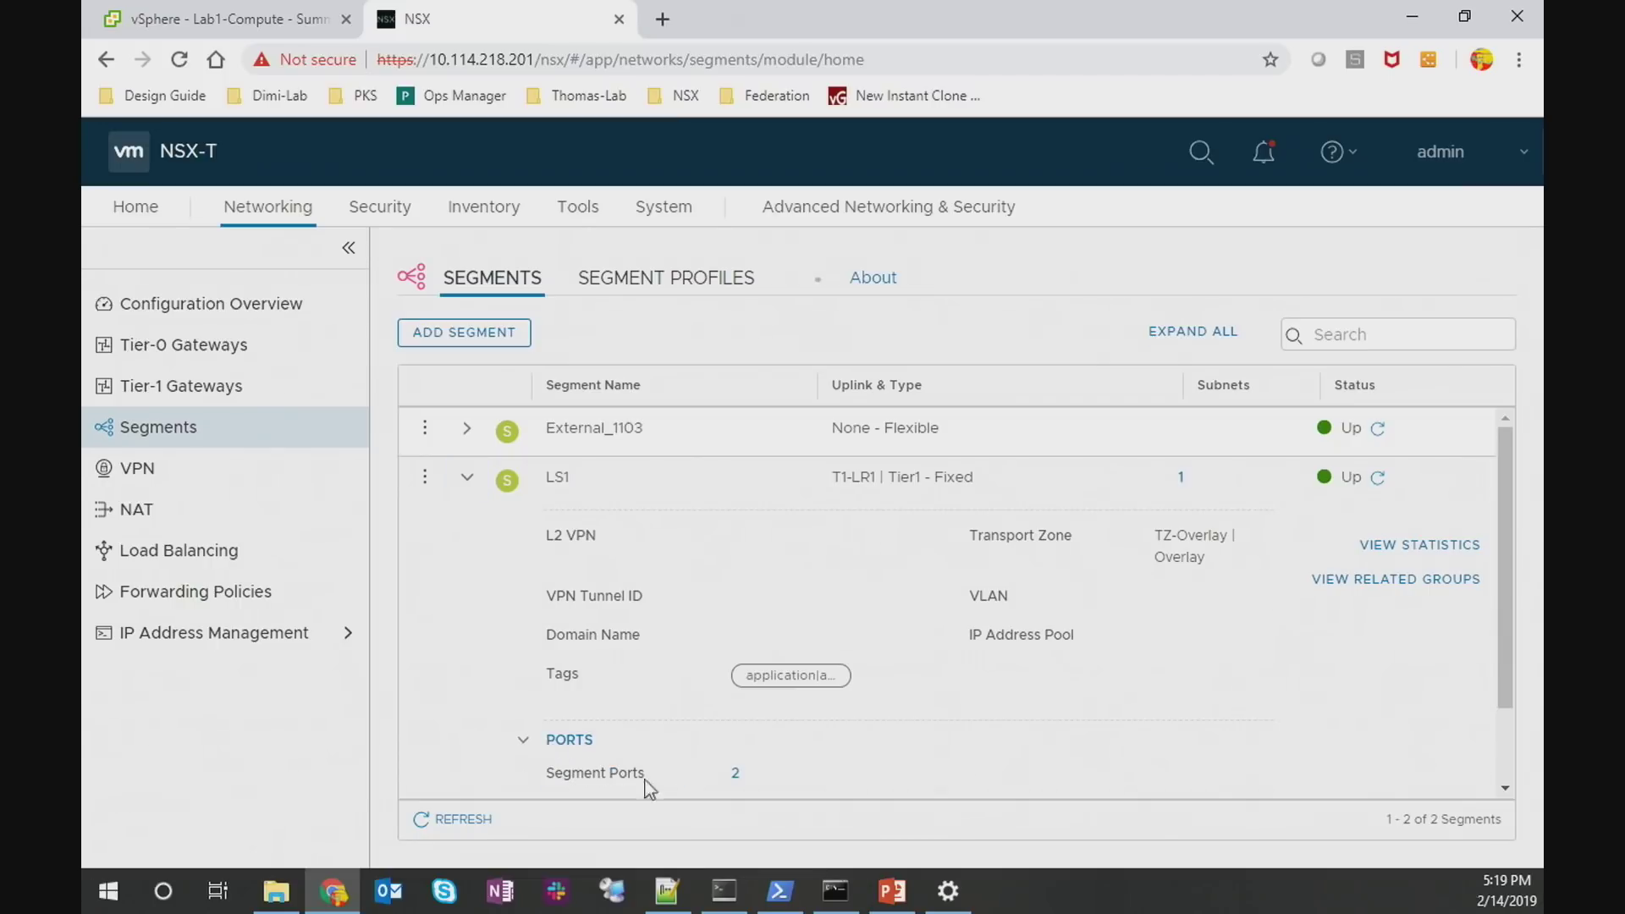
left_click(734, 775)
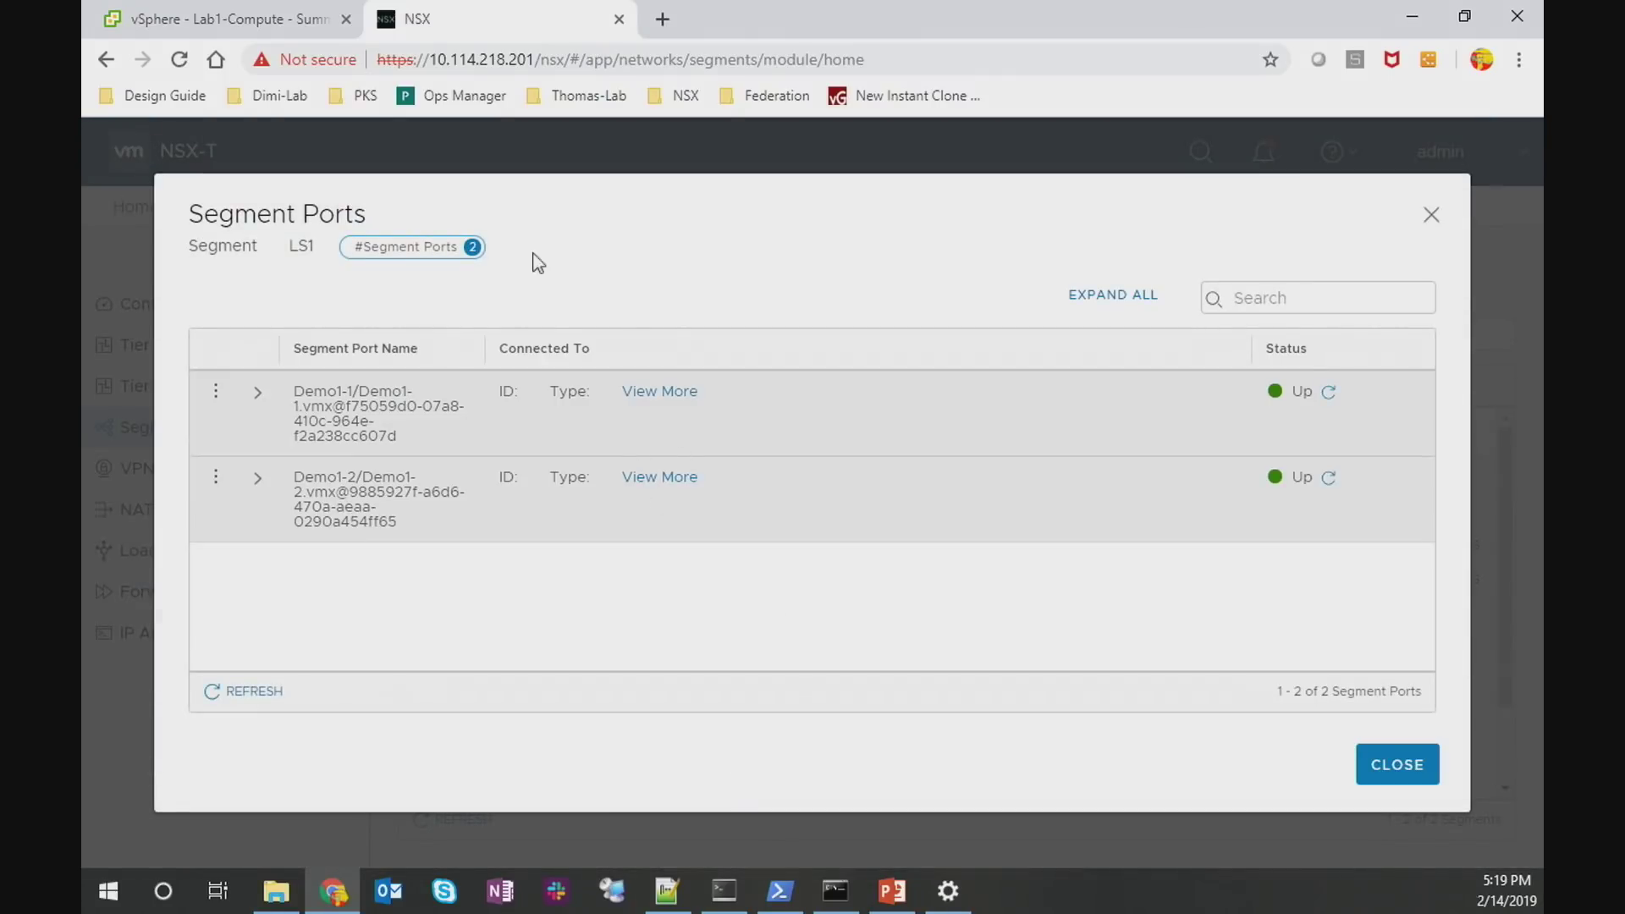
left_click(1429, 215)
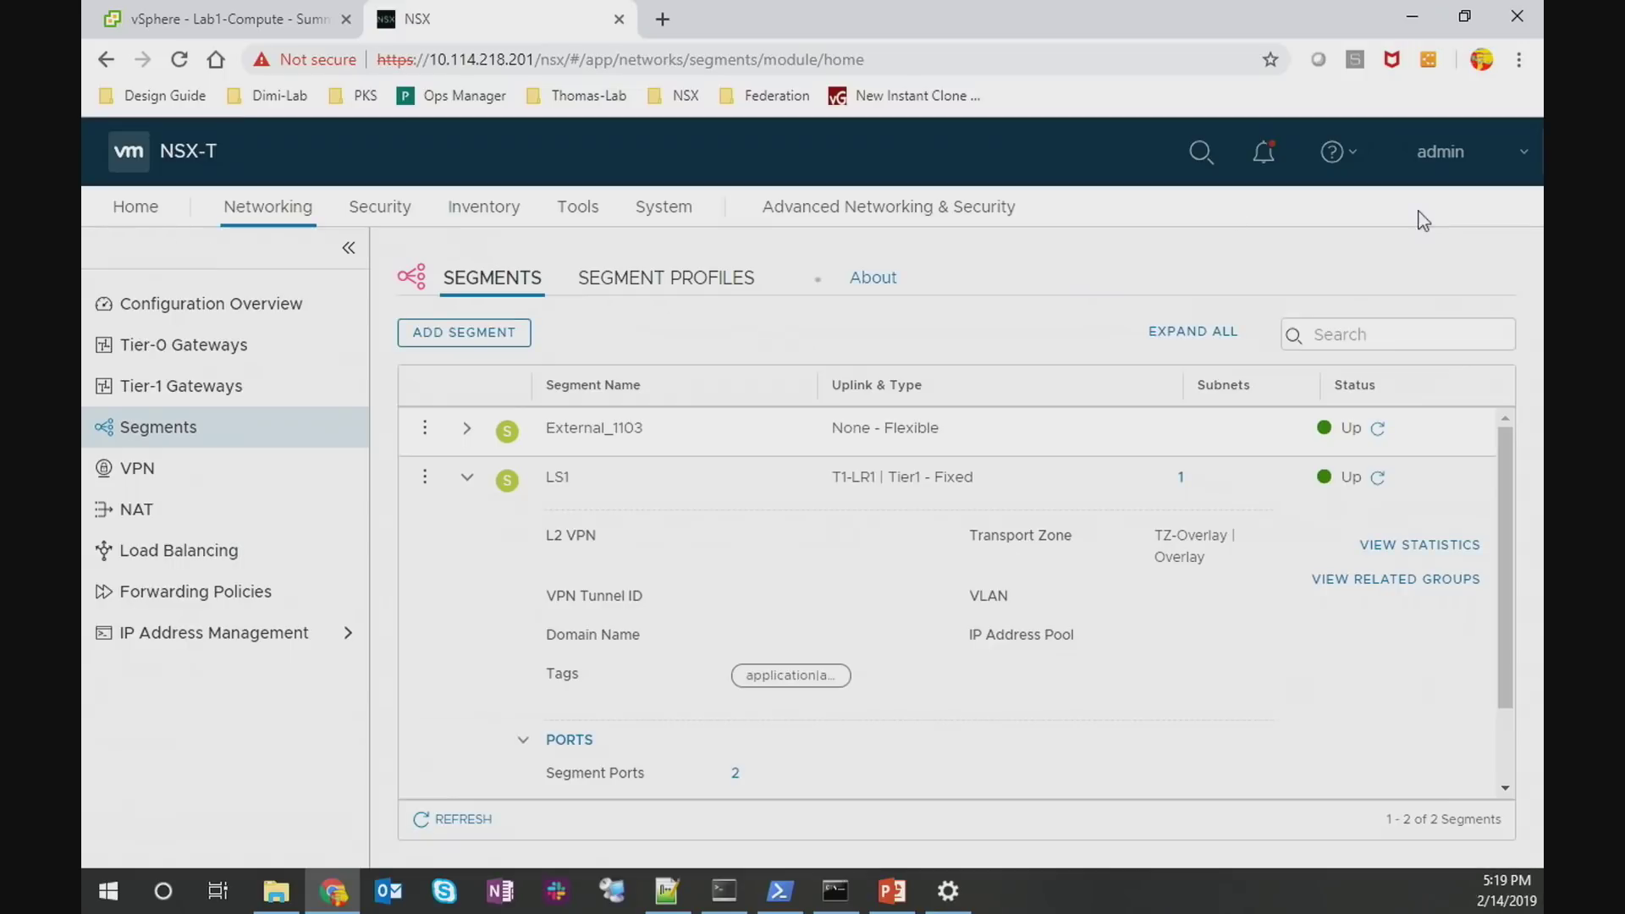
left_click(262, 7)
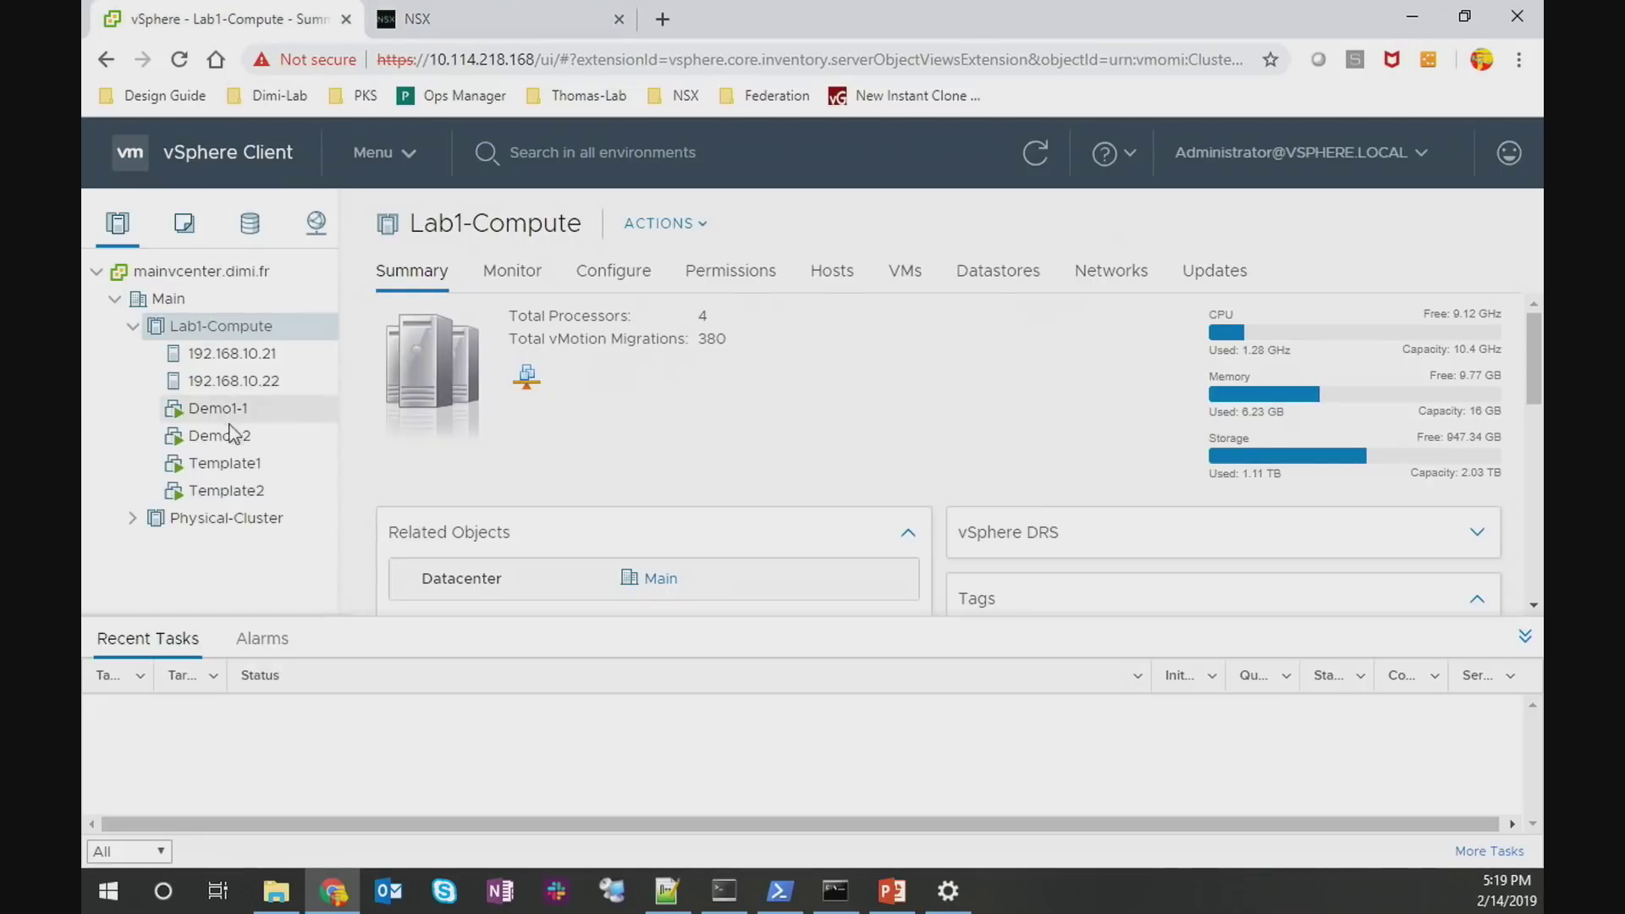
left_click(432, 12)
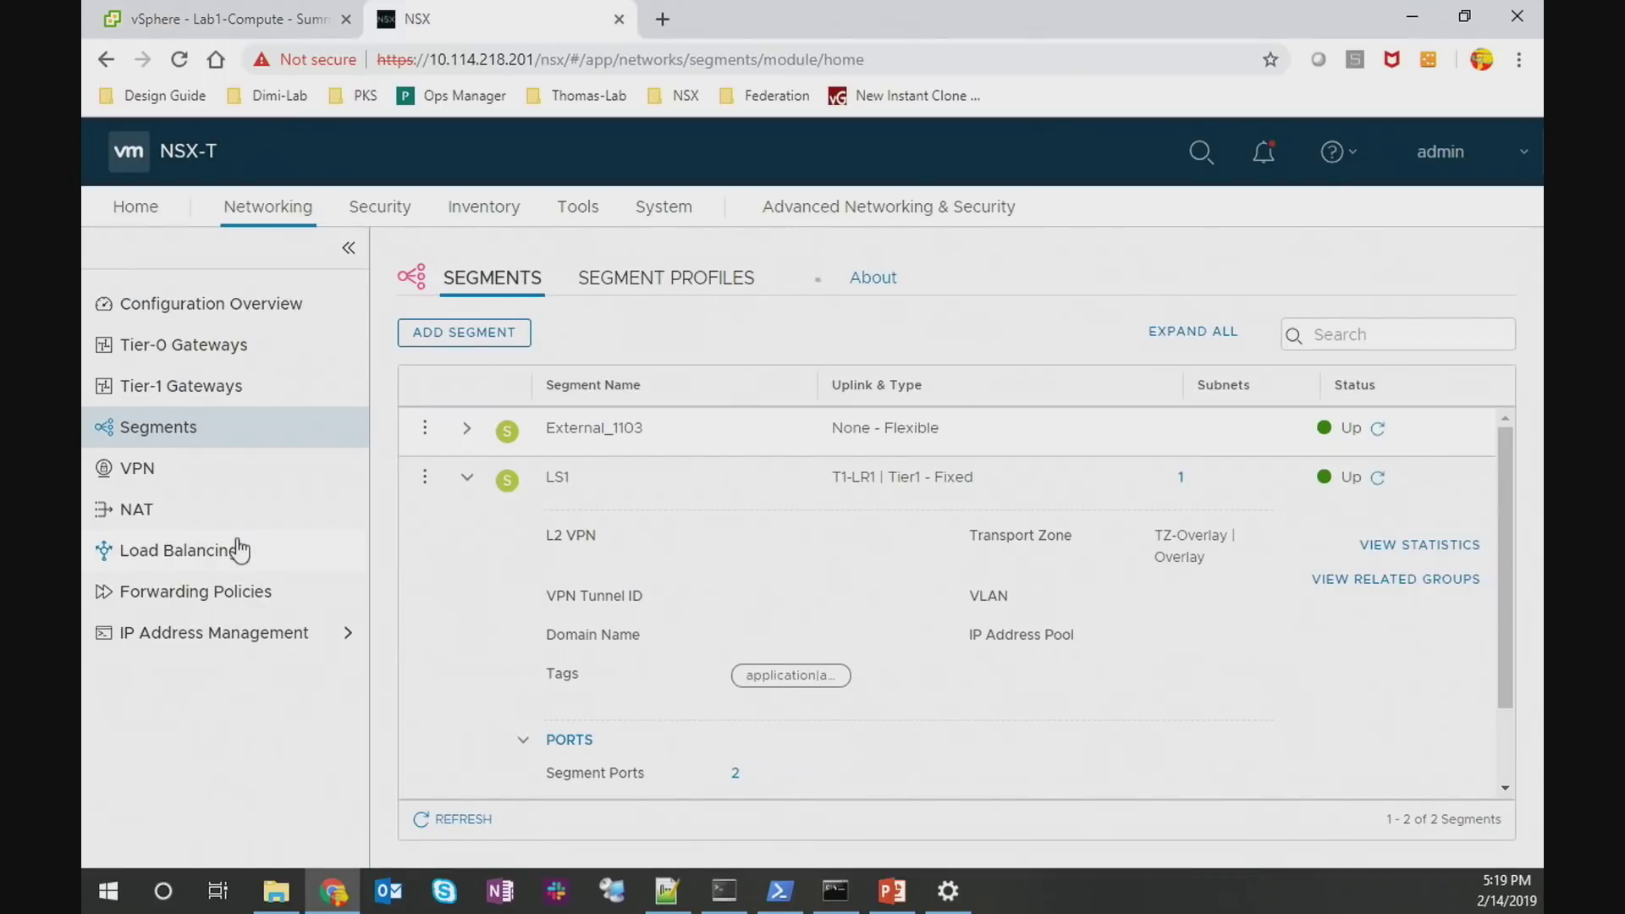
Review the load balancing virtual servers and the server pools, and check the members of Pool1
left_click(240, 549)
left_click(682, 292)
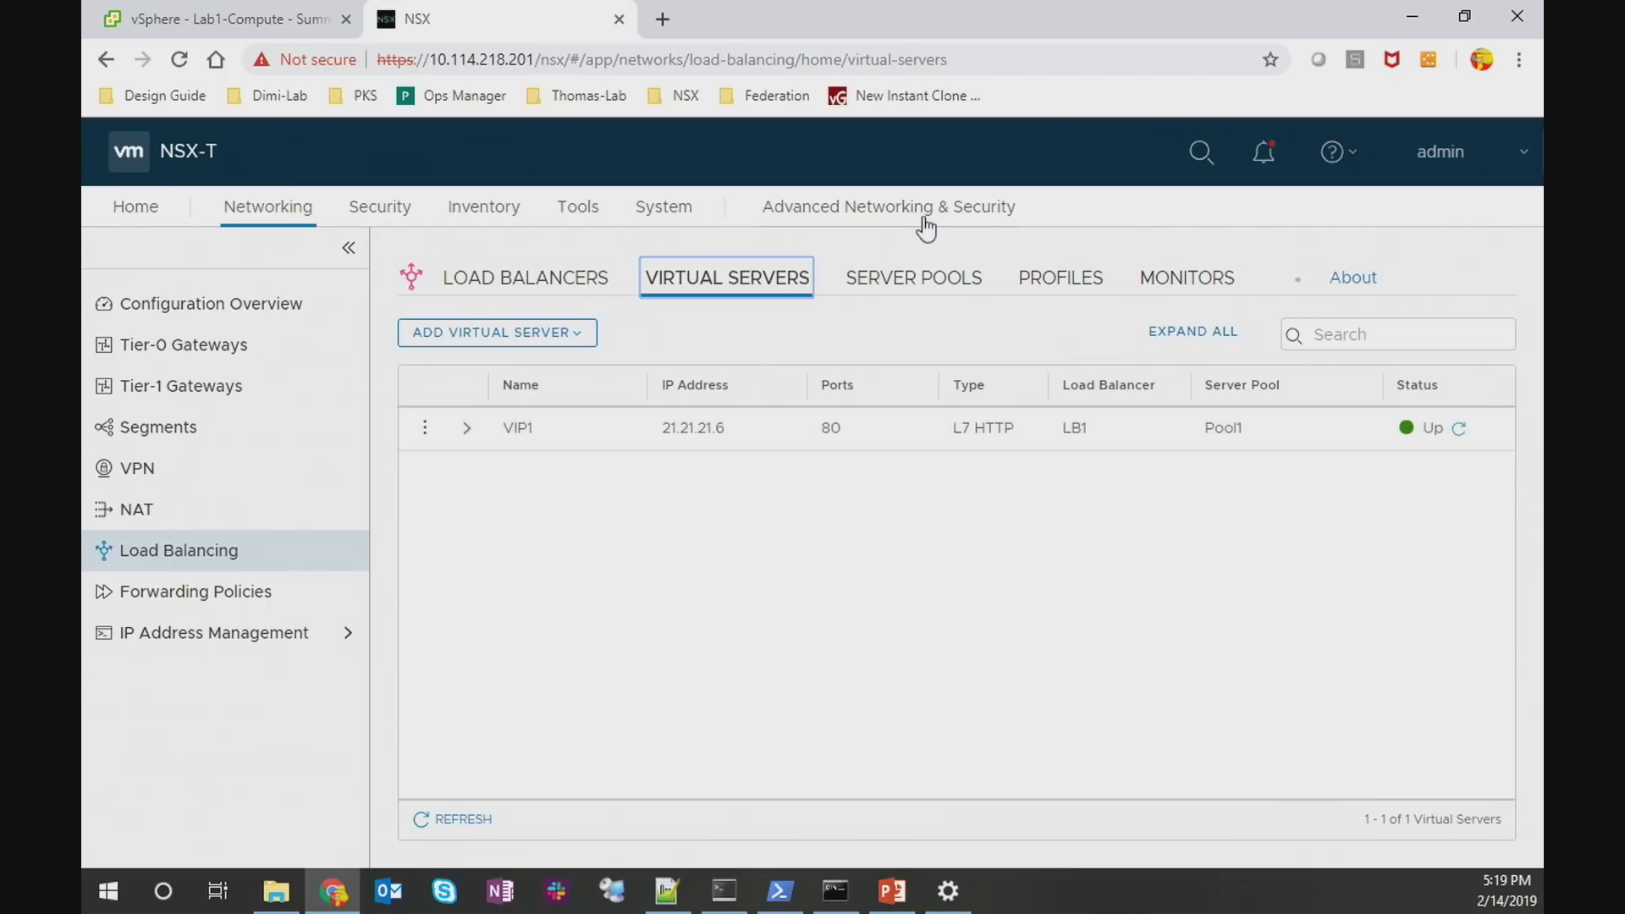
left_click(908, 281)
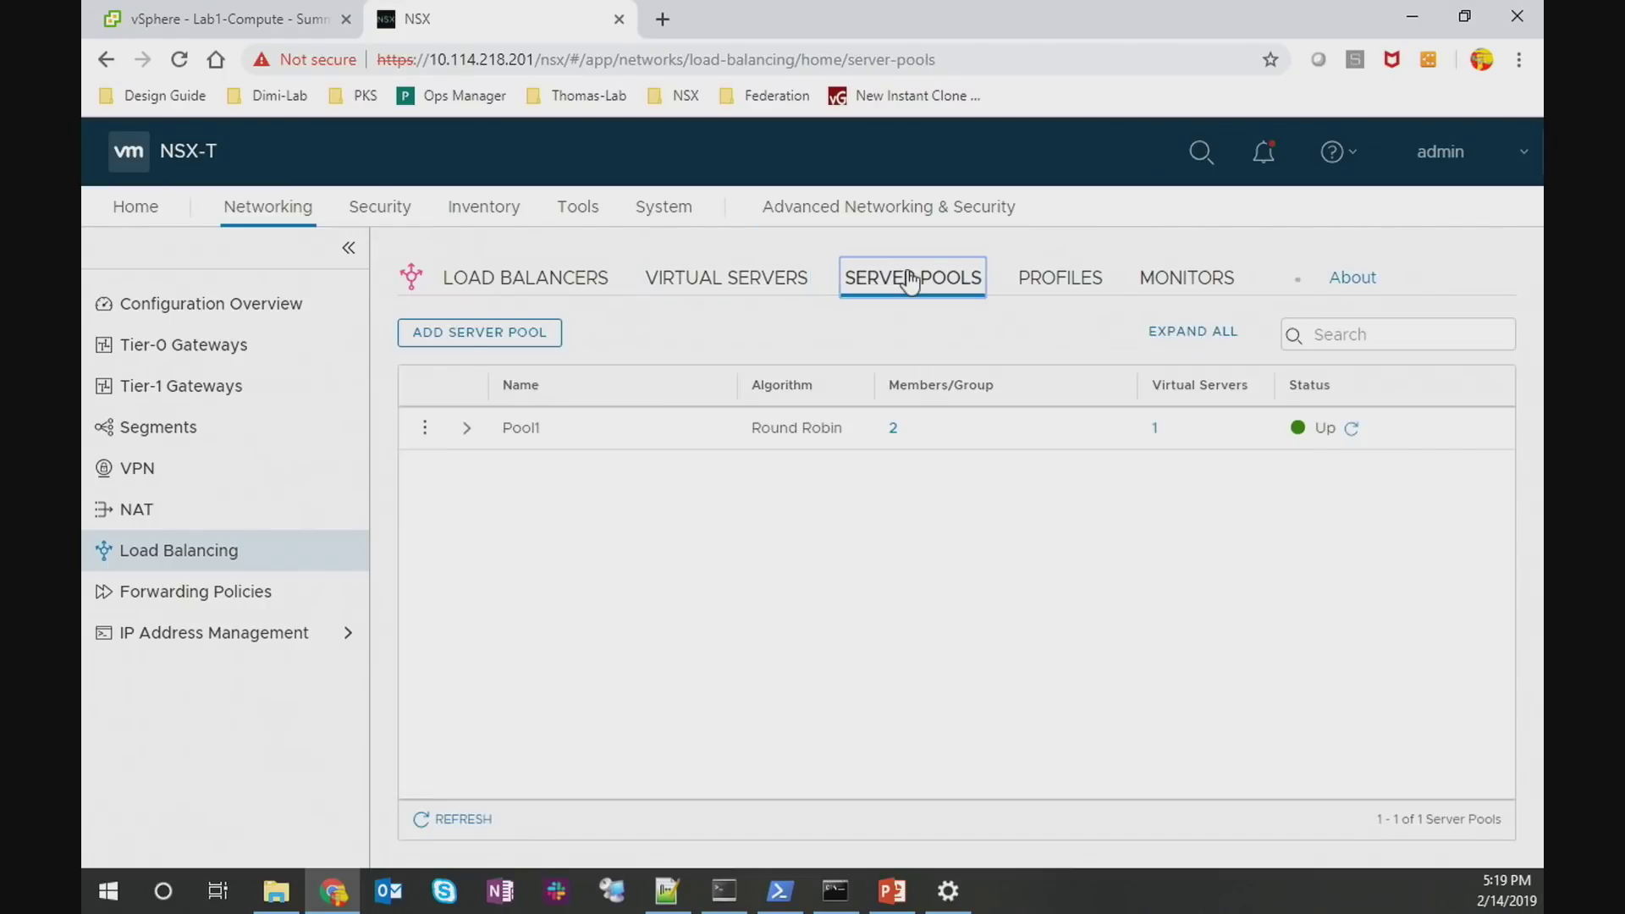
left_click(892, 429)
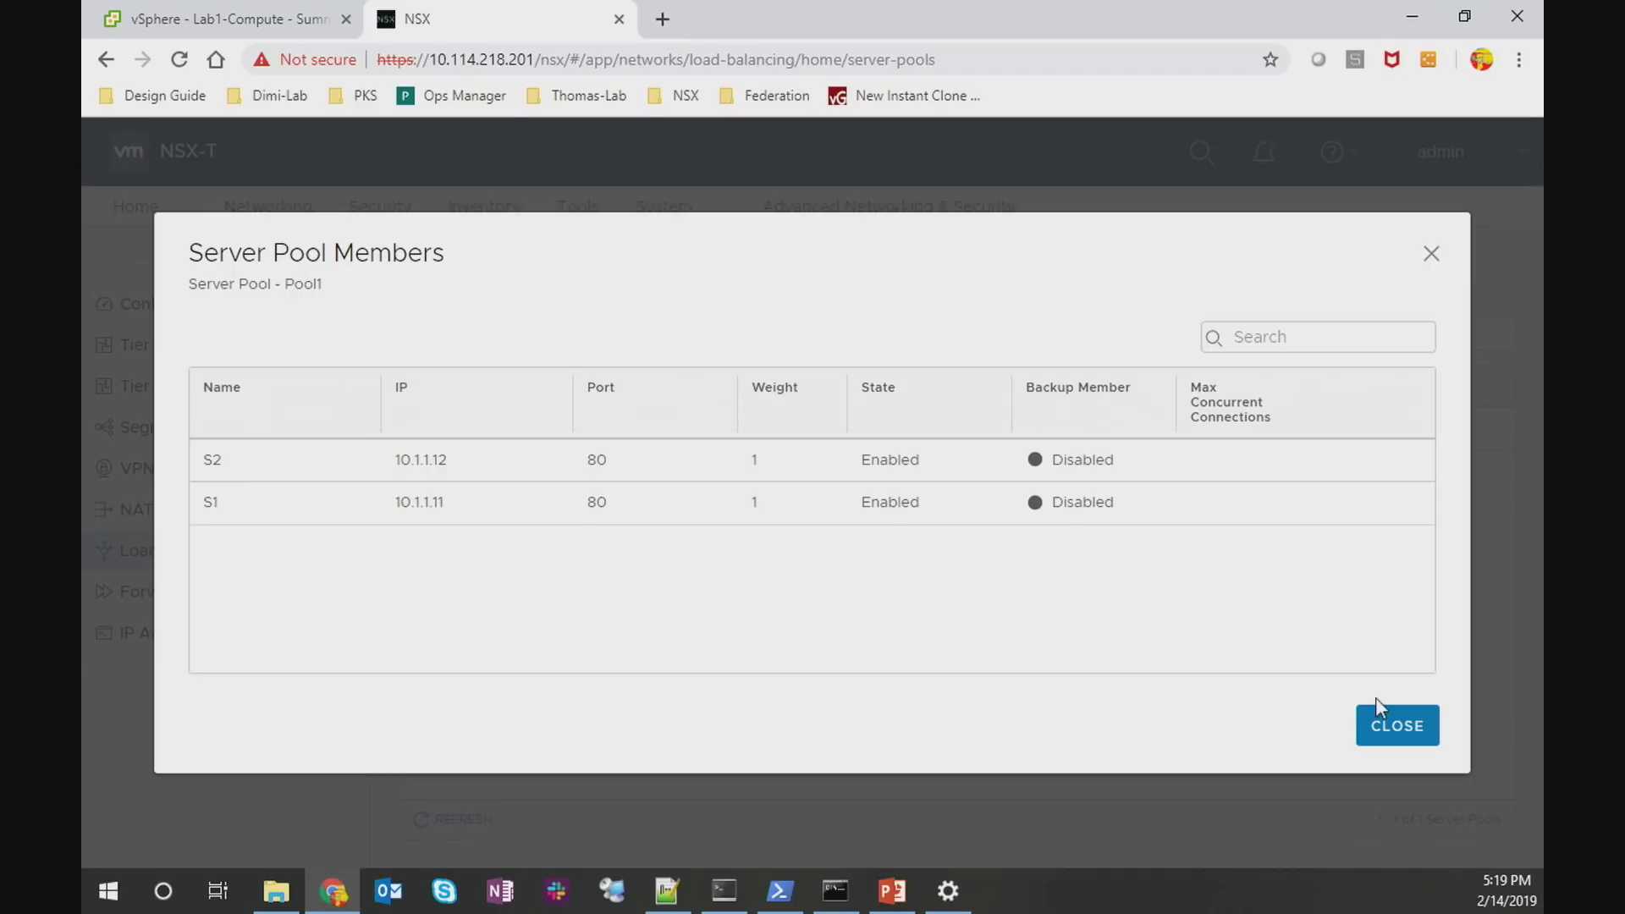
left_click(1373, 729)
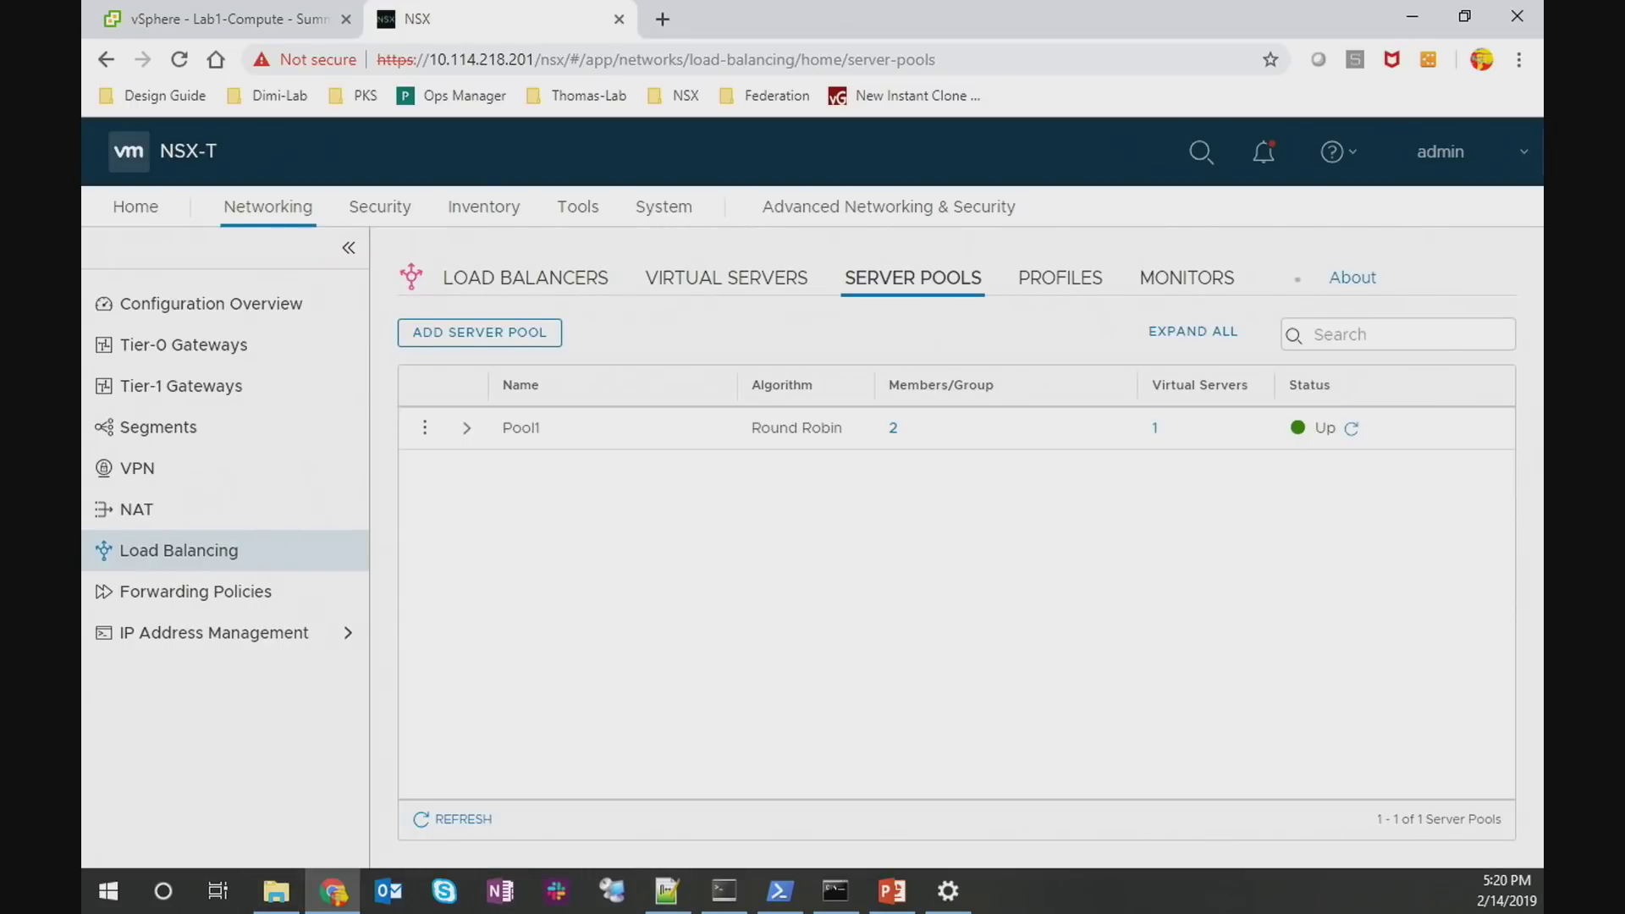
key("alt+Tab")
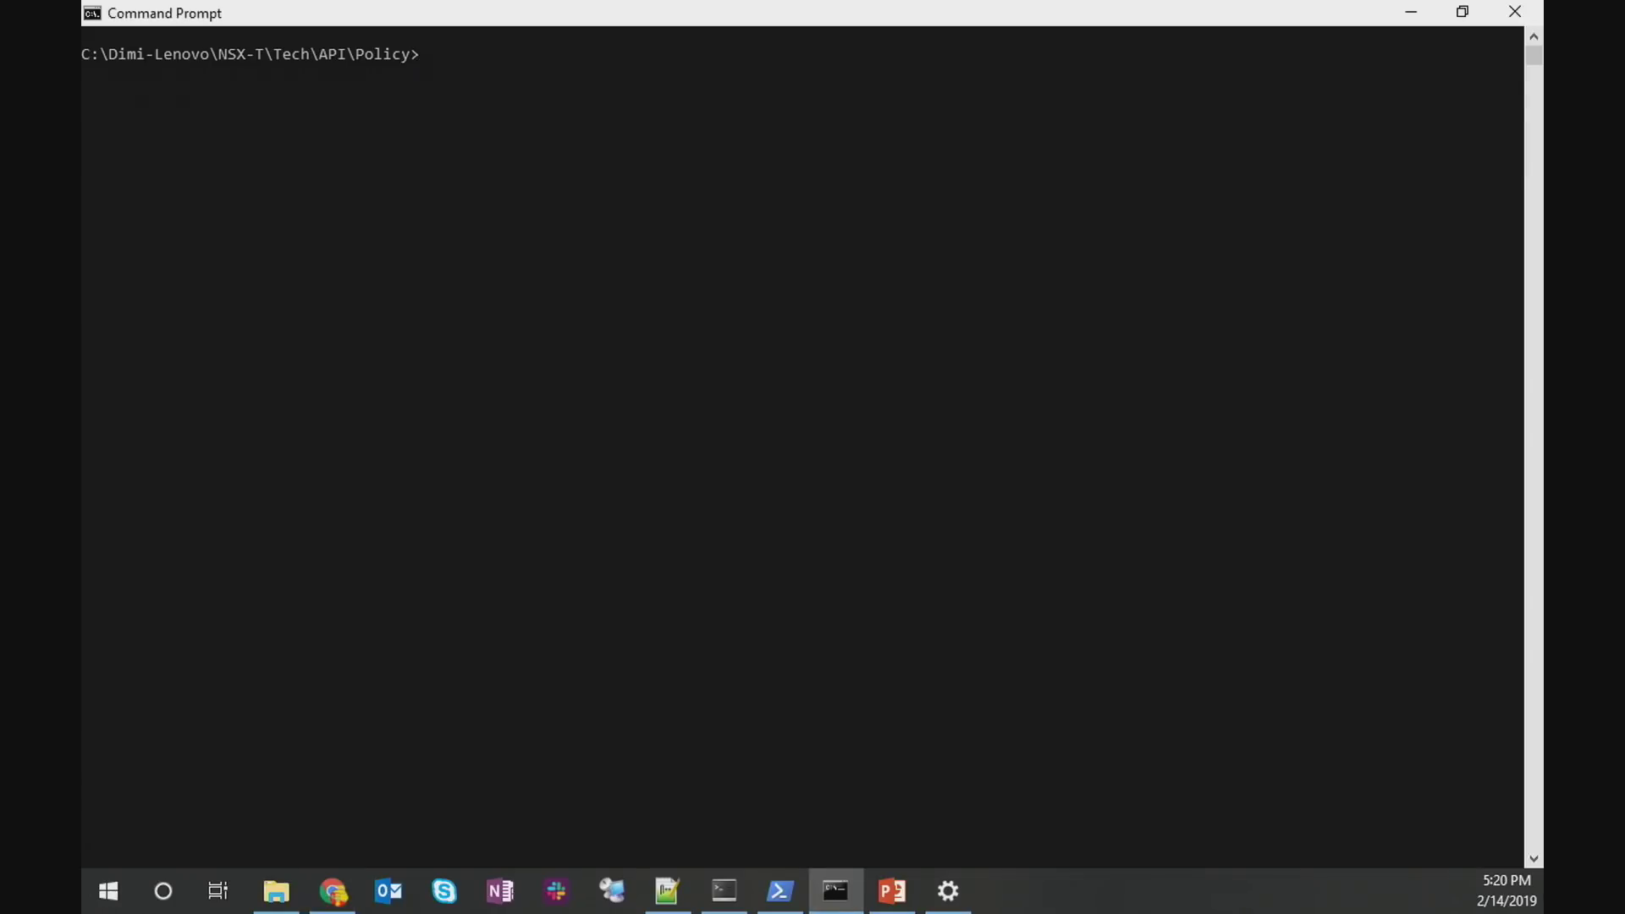
type("cls")
key("alt+Tab")
type("clear")
key("Up")
key("Up")
key("Left")
key("Left")
key("Left")
key("Left")
key("Left")
key("Left")
key("Left")
key("Left")
key("Left")
key("BackSpace")
type("6")
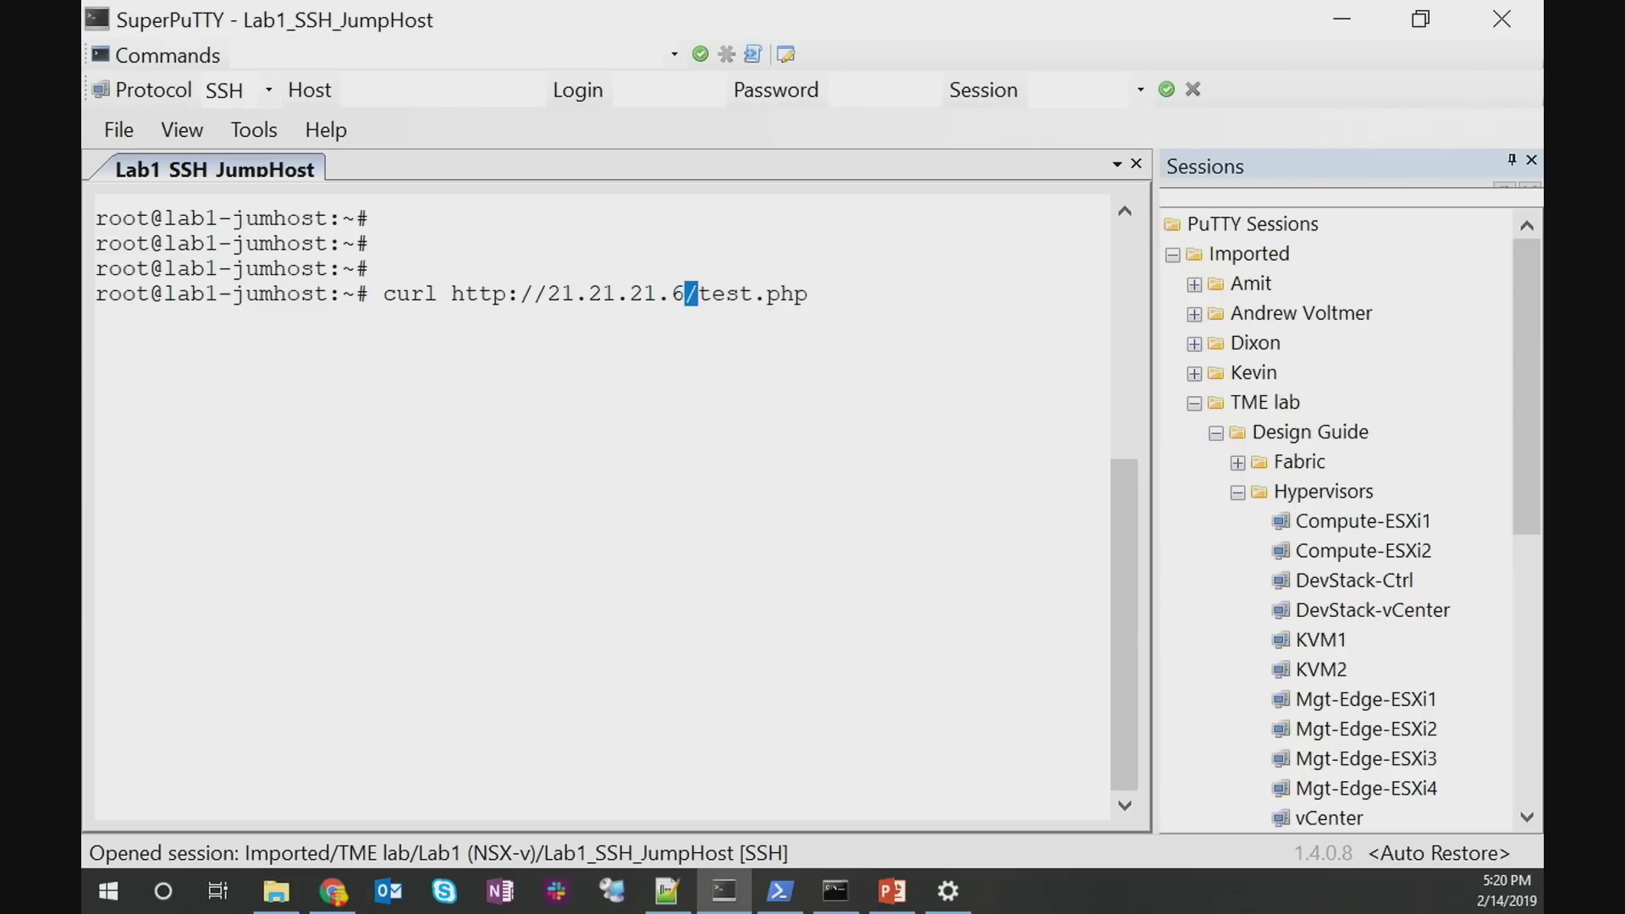
key("Return")
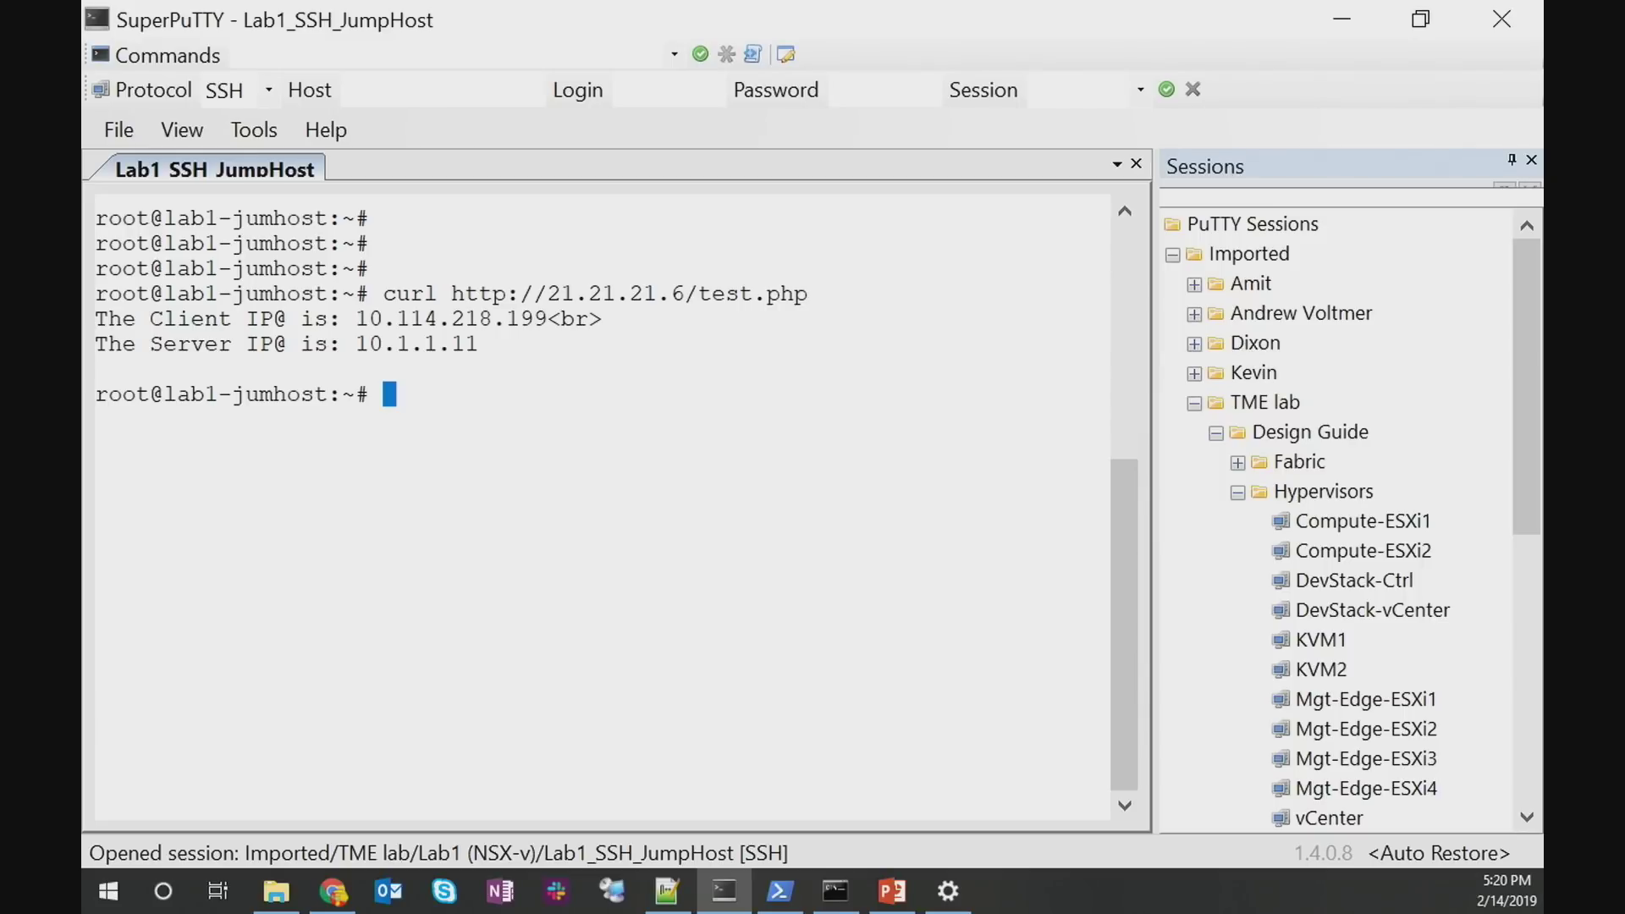
List the jump host's network interfaces with ifconfig and repeat the curl request to 21.21.21.6 several times to test load balancing
type("ifconfig")
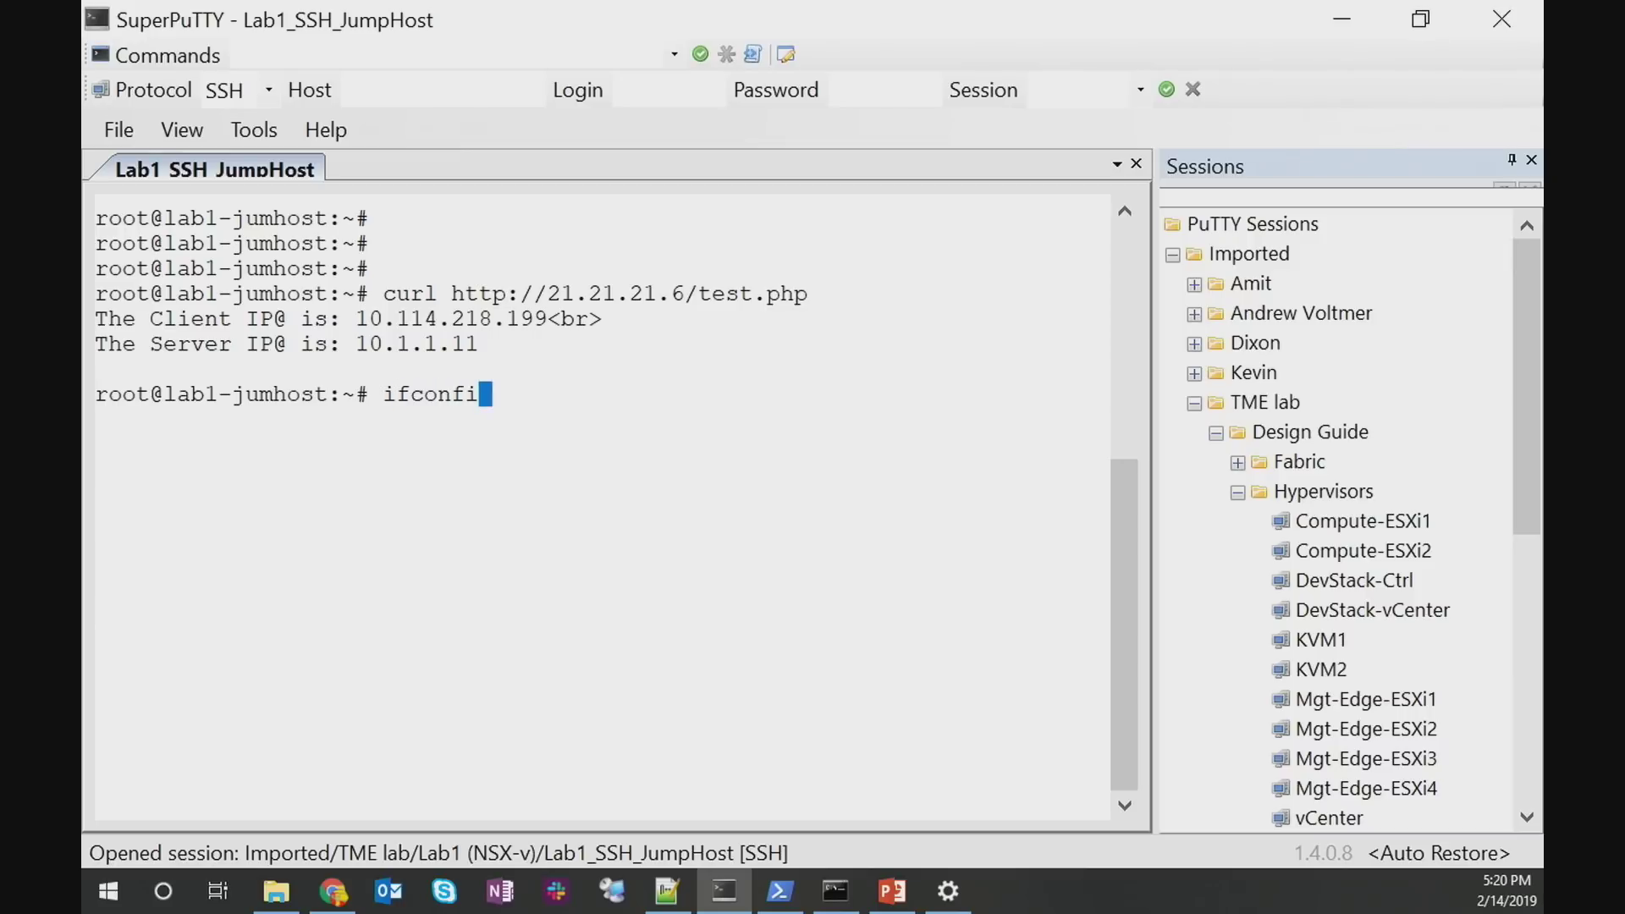
key("Return")
key("Up")
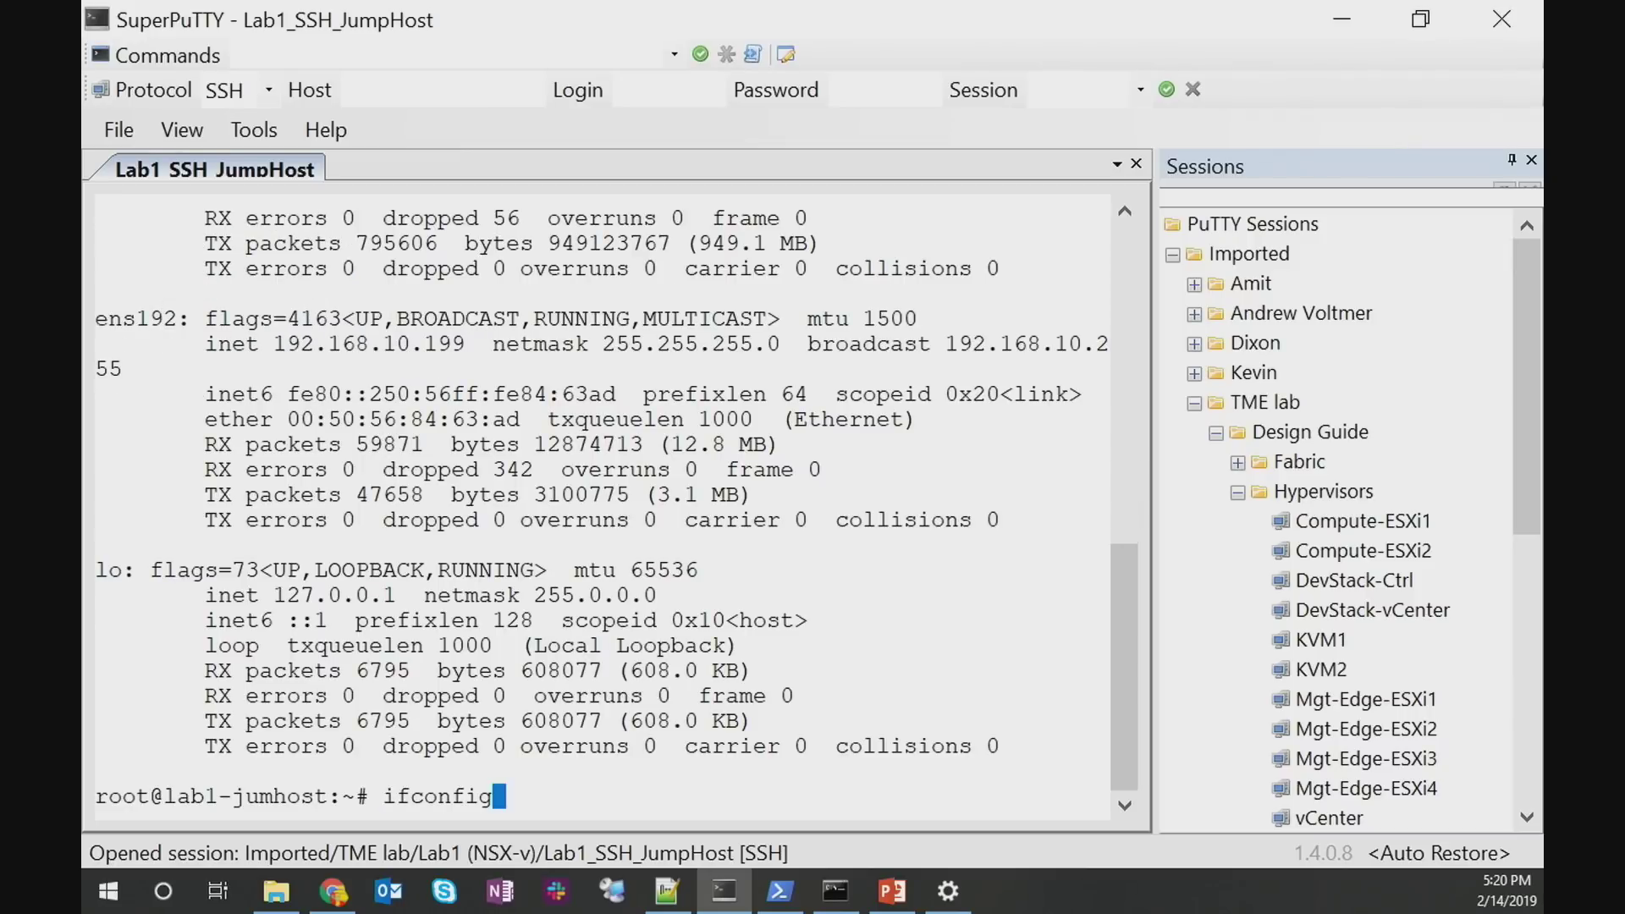
key("Up")
key("Return")
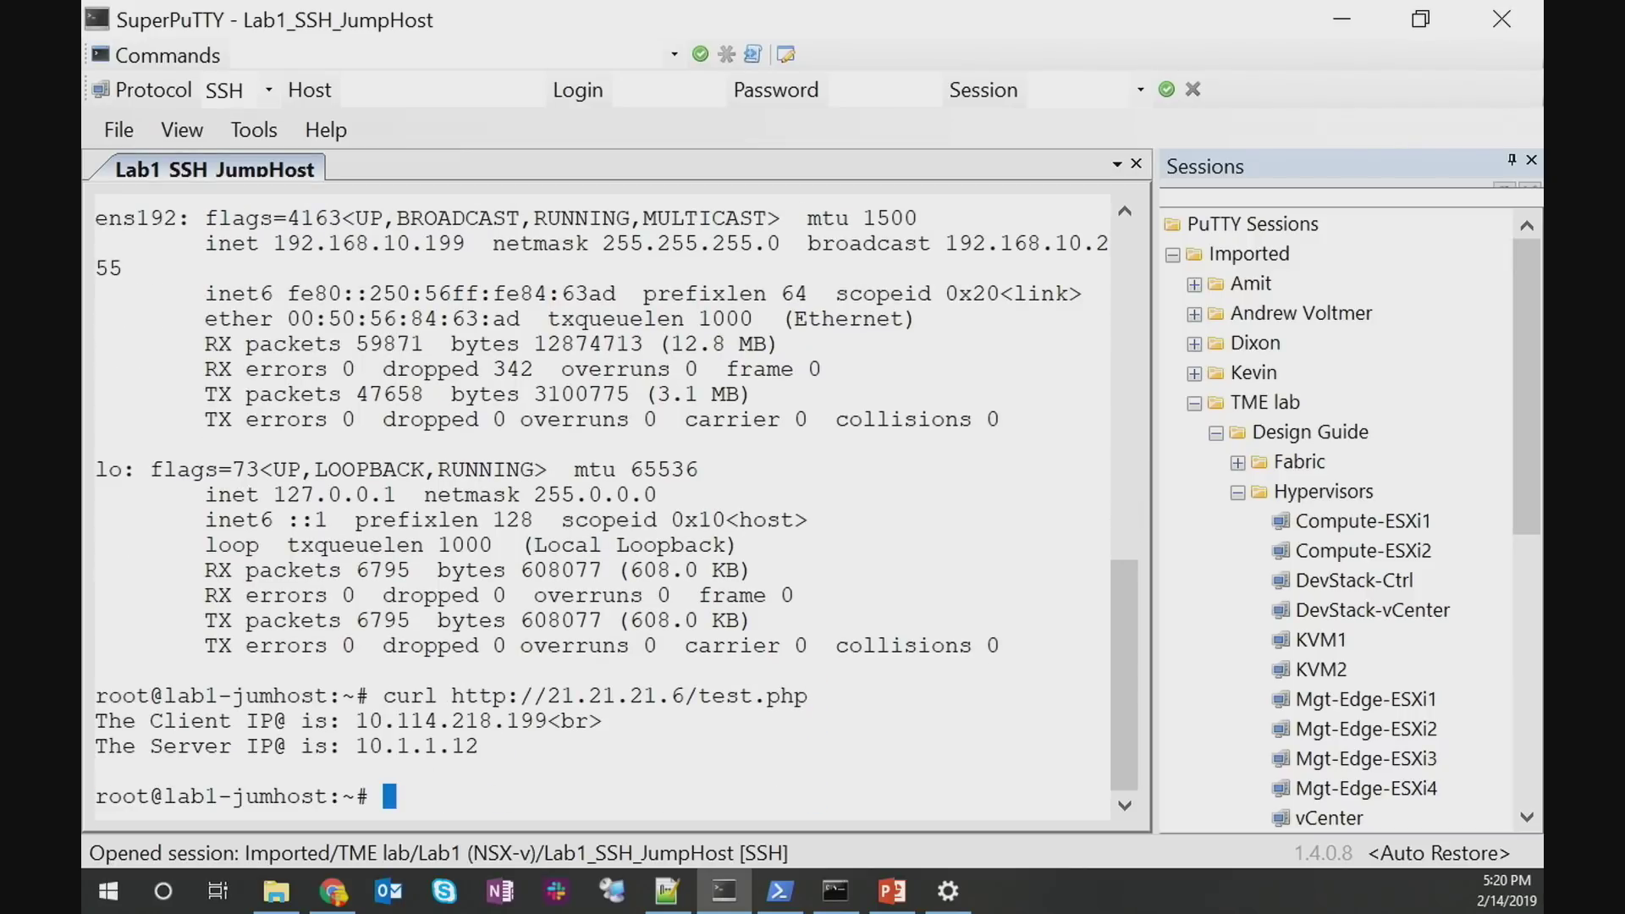
key("Up")
key("Return")
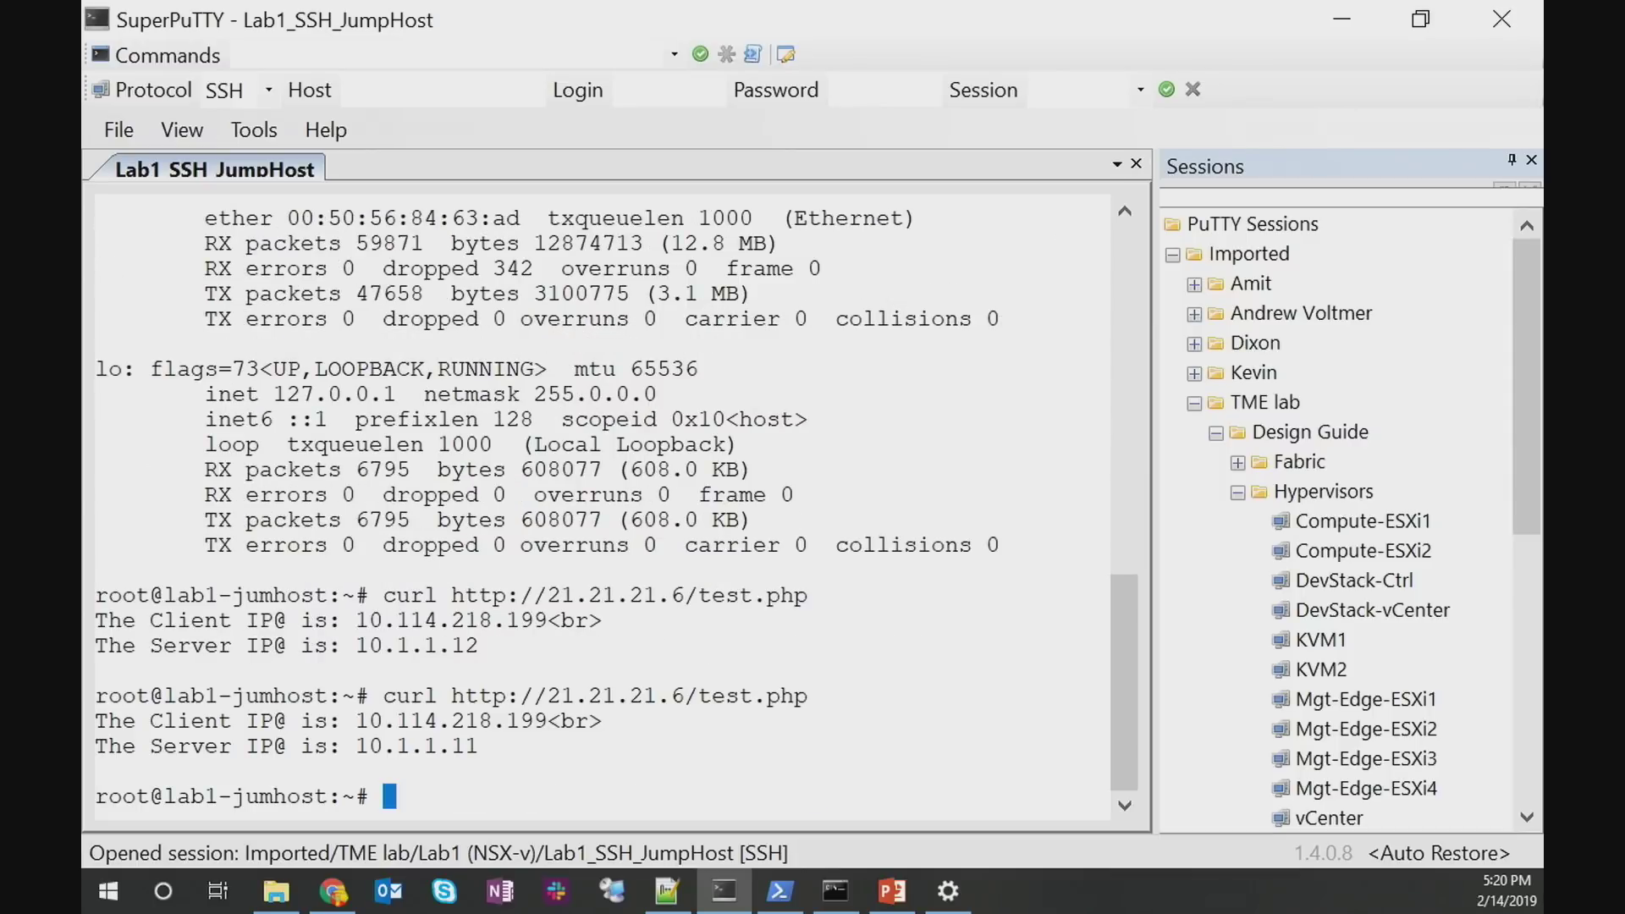
key("Up")
key("Return")
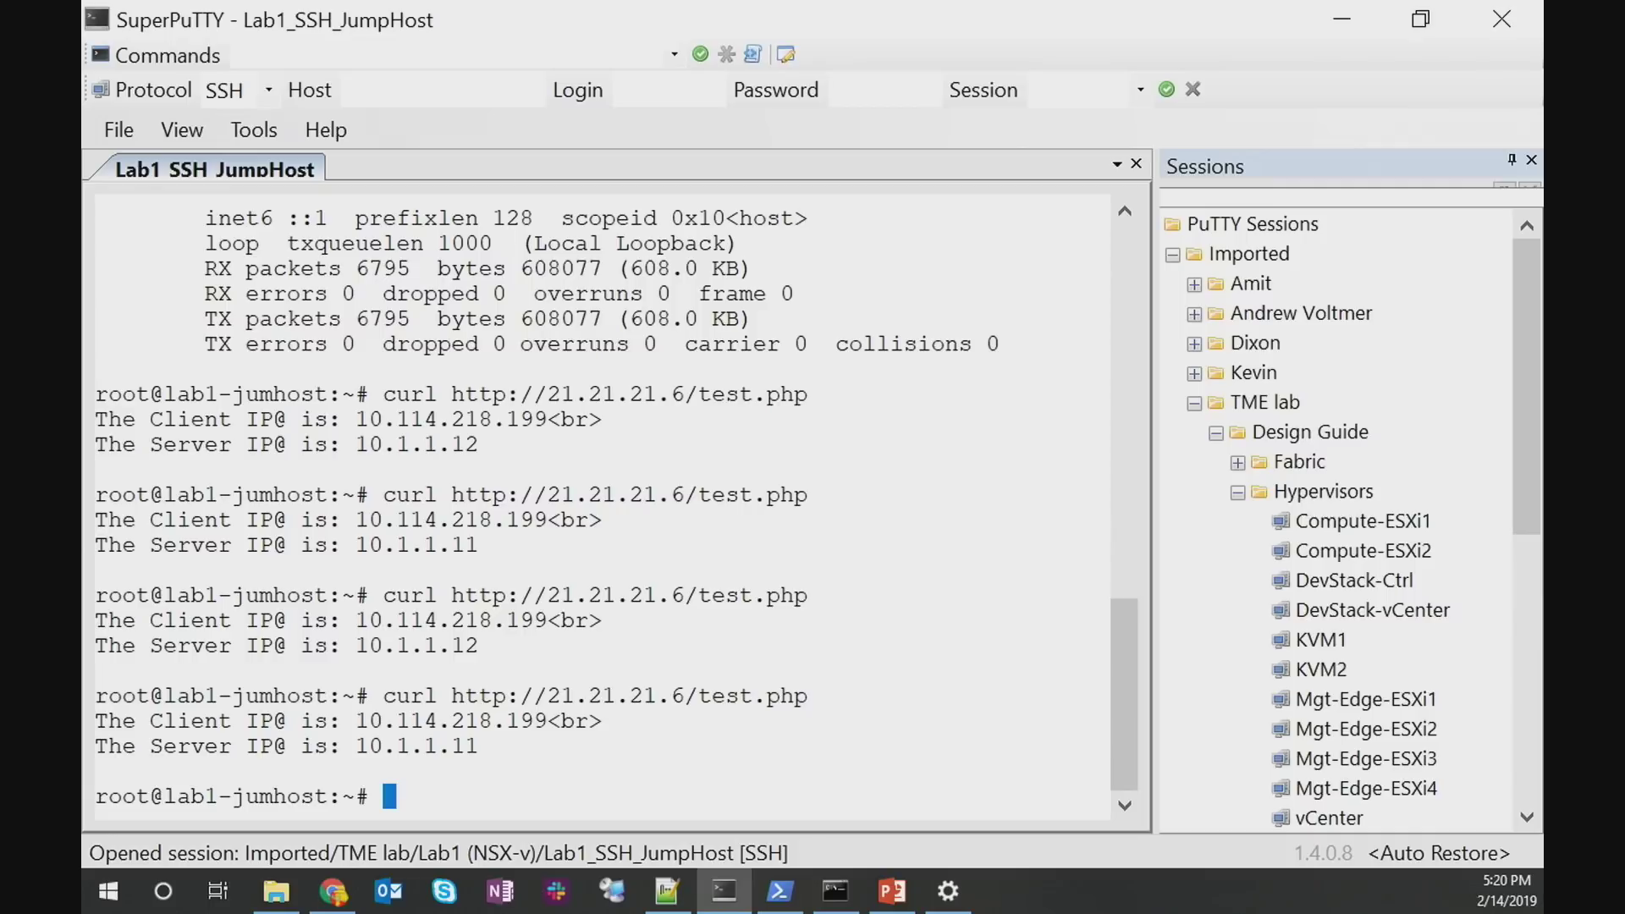
Return to NSX-T in Chrome and display Pool1's member statistics in the Advanced Networking & Security load balancing section
key("alt+Tab")
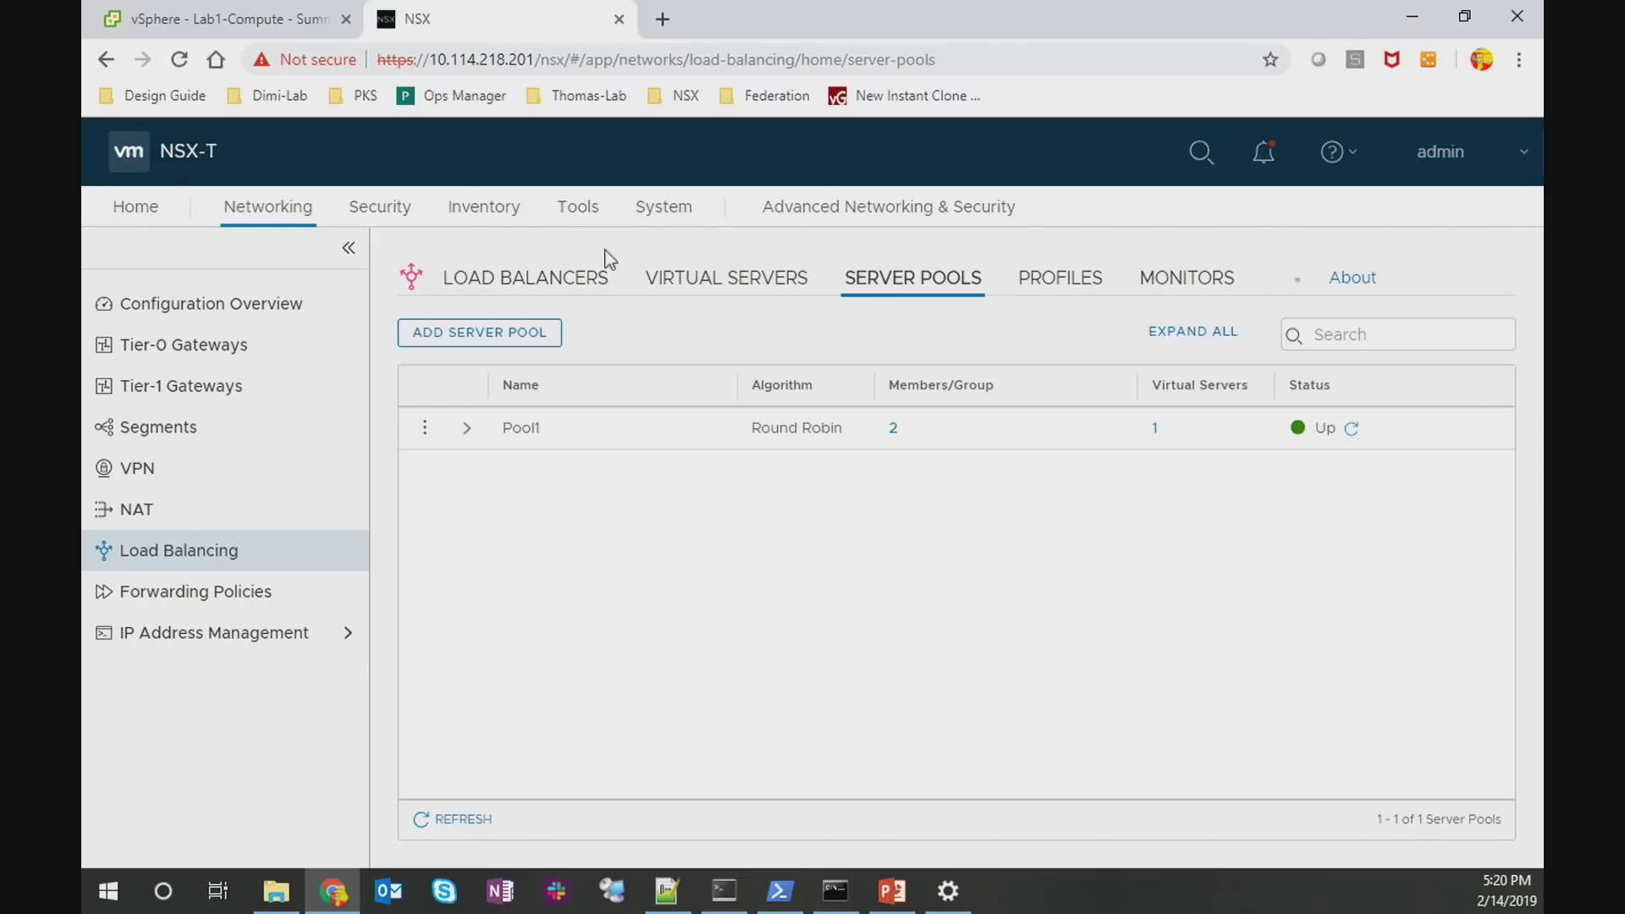
left_click(845, 206)
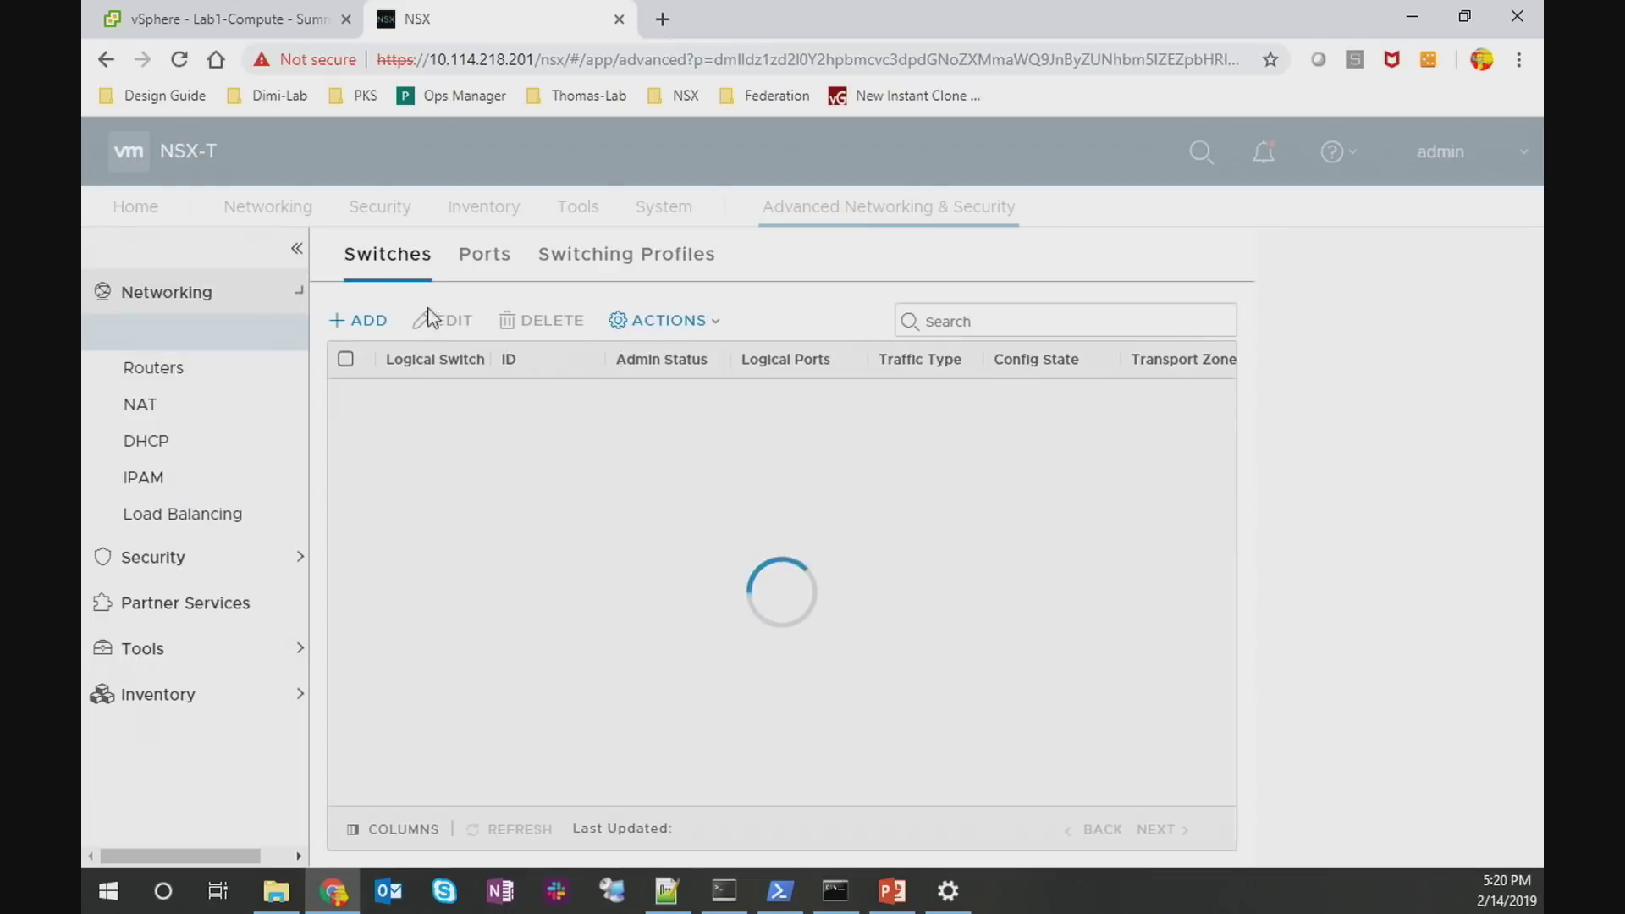
left_click(211, 526)
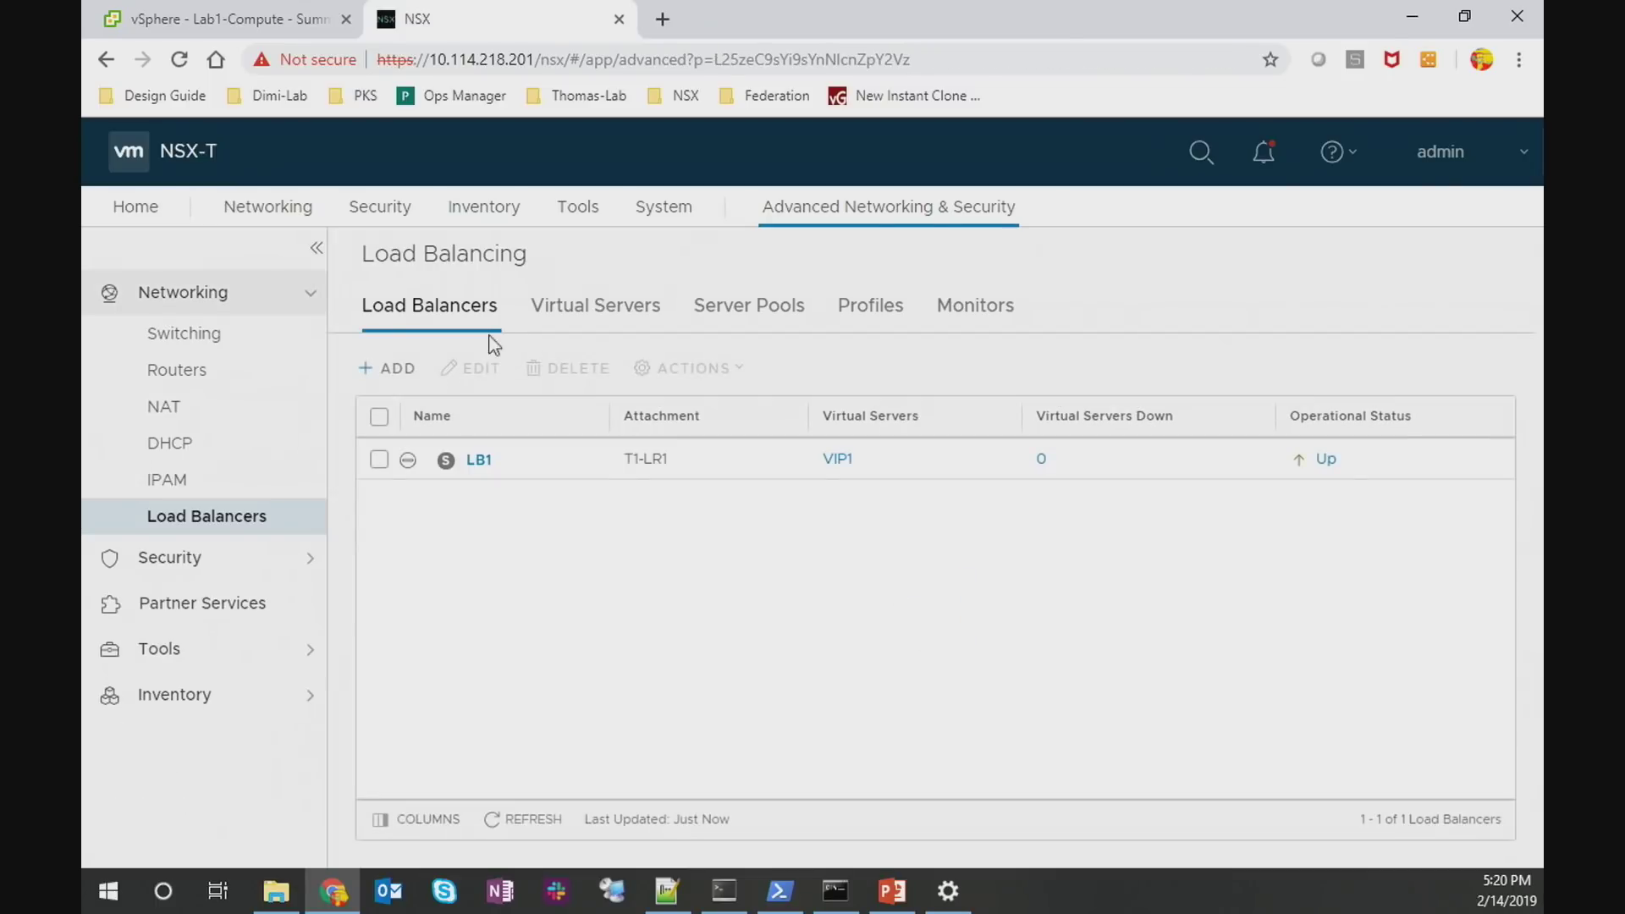
left_click(709, 337)
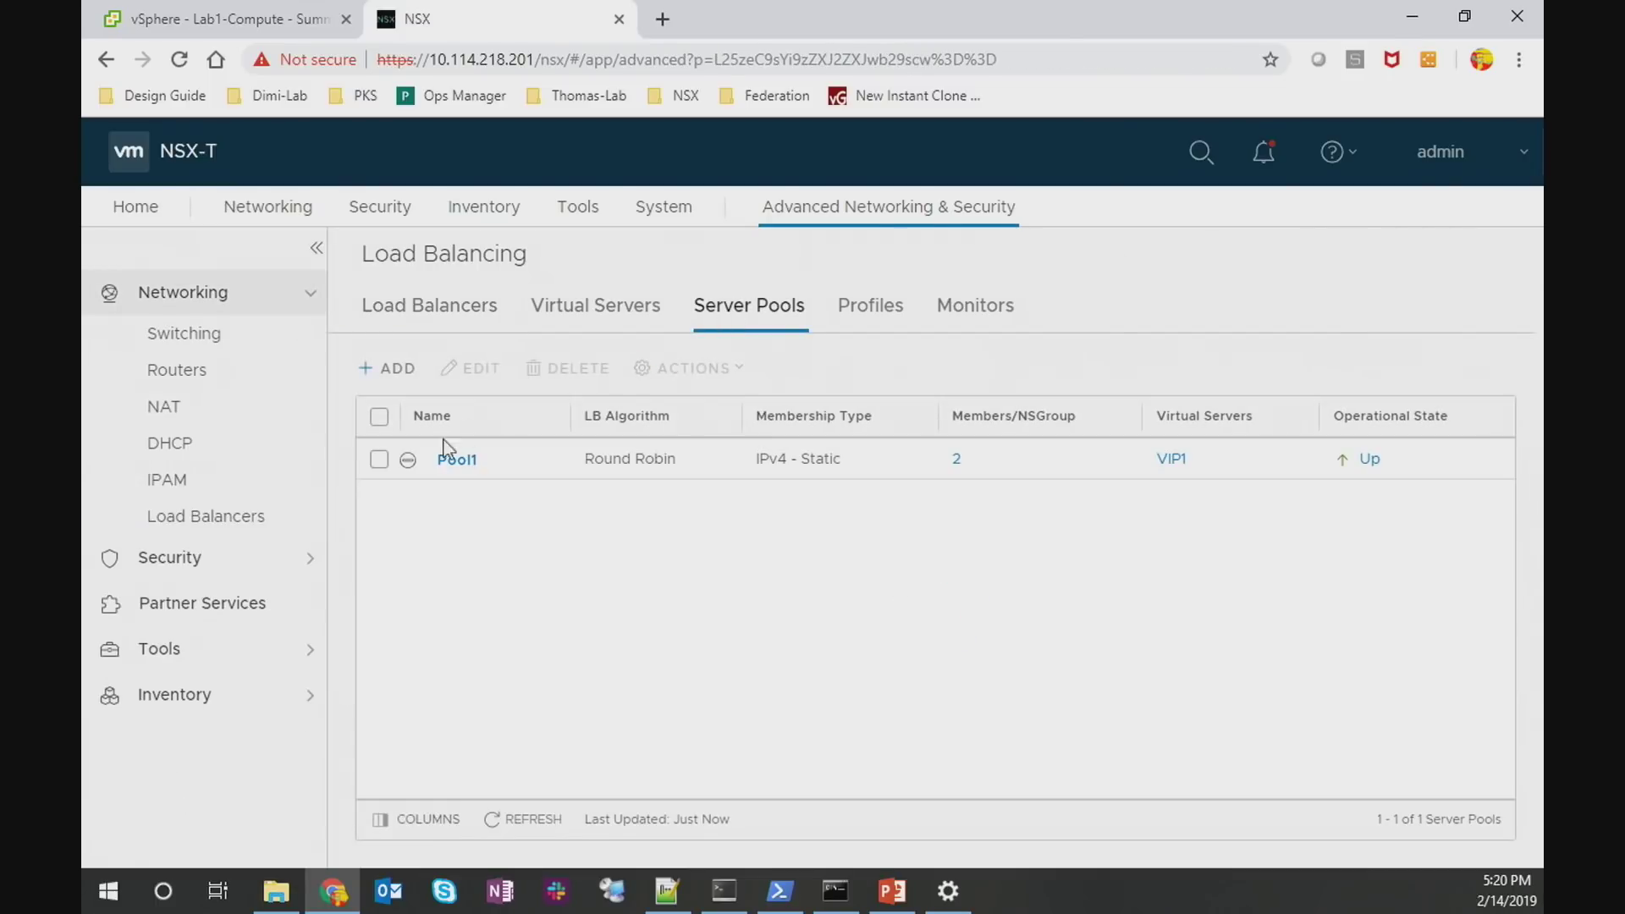
left_click(443, 463)
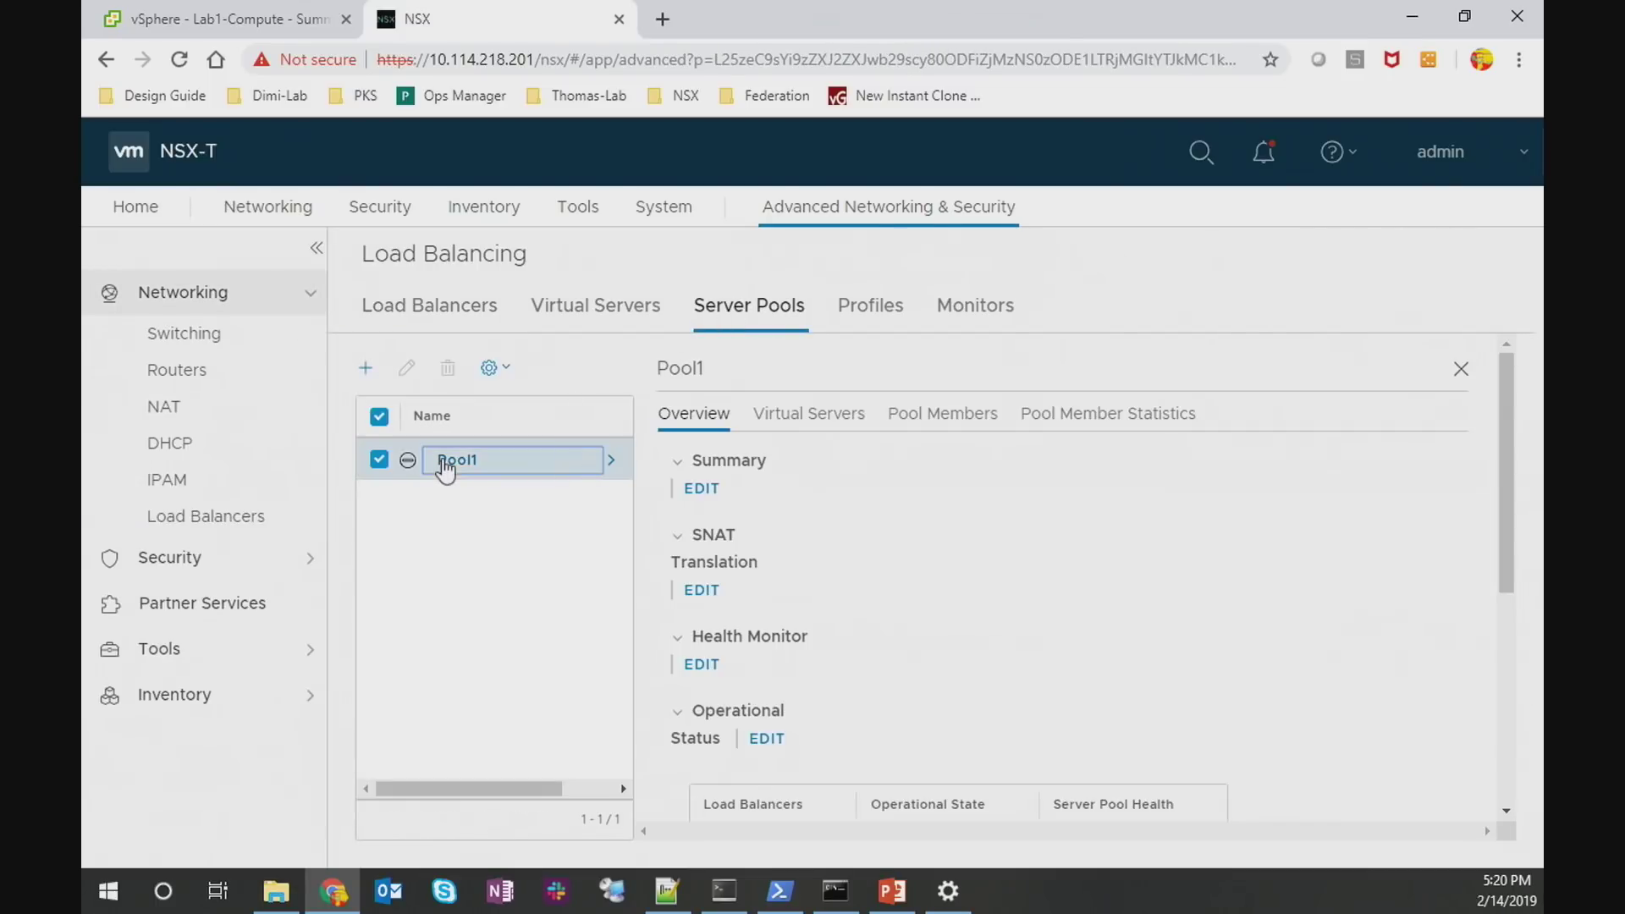
left_click(1104, 410)
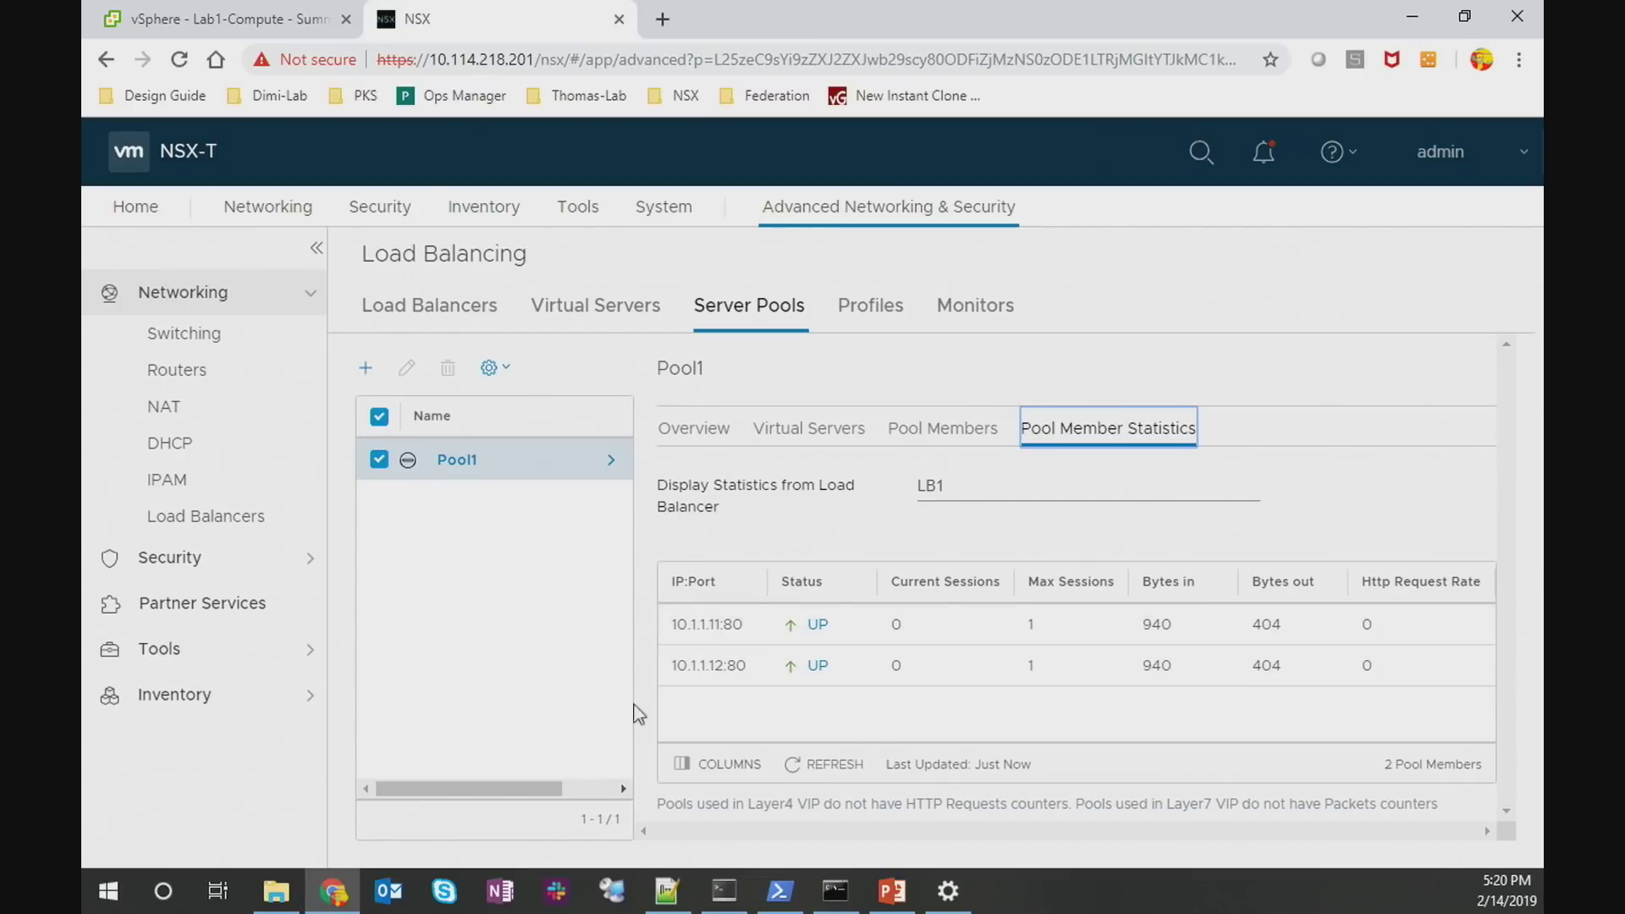
Add the Http Requests column to Pool1's member statistics table and check the values for both members
left_click(681, 764)
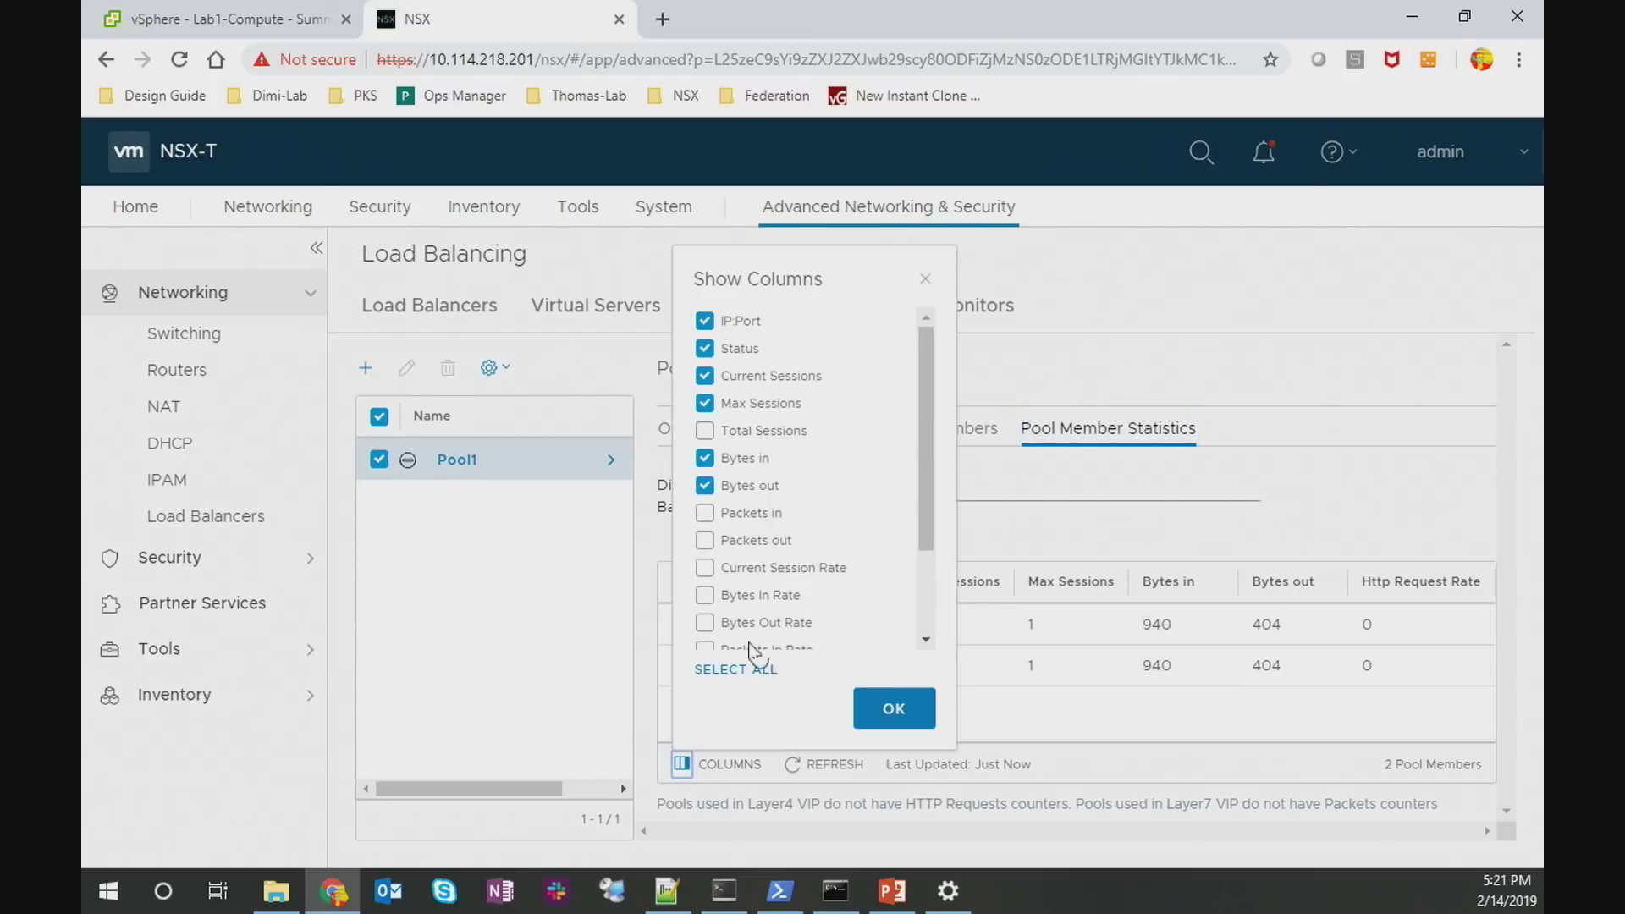
scroll(790, 562, "down", 2)
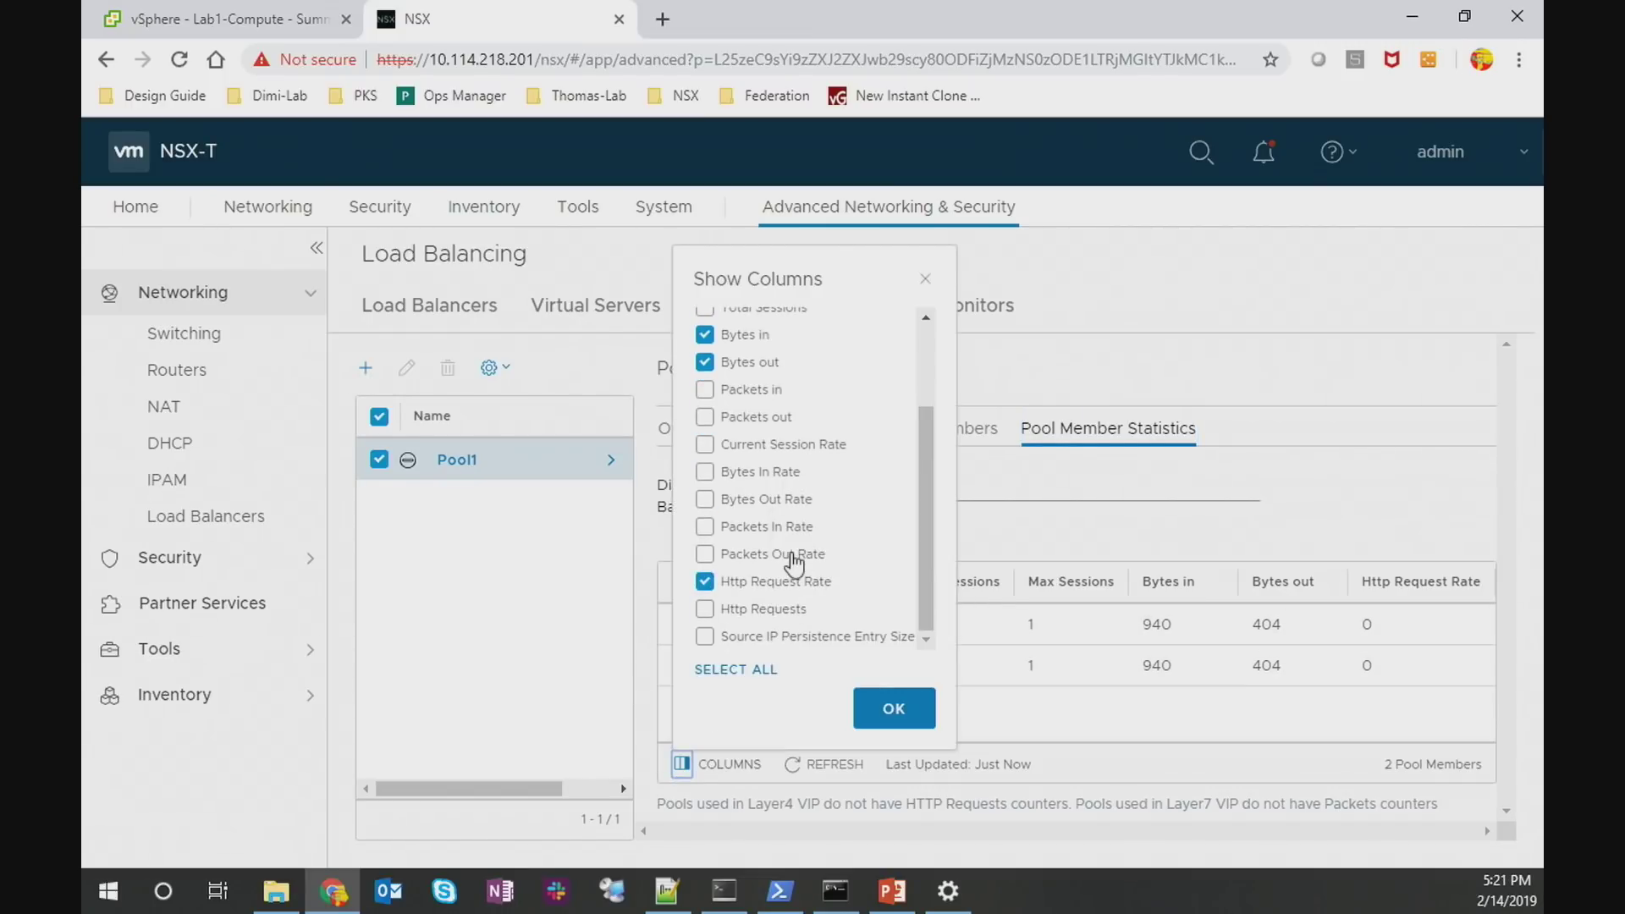
left_click(708, 609)
left_click(895, 710)
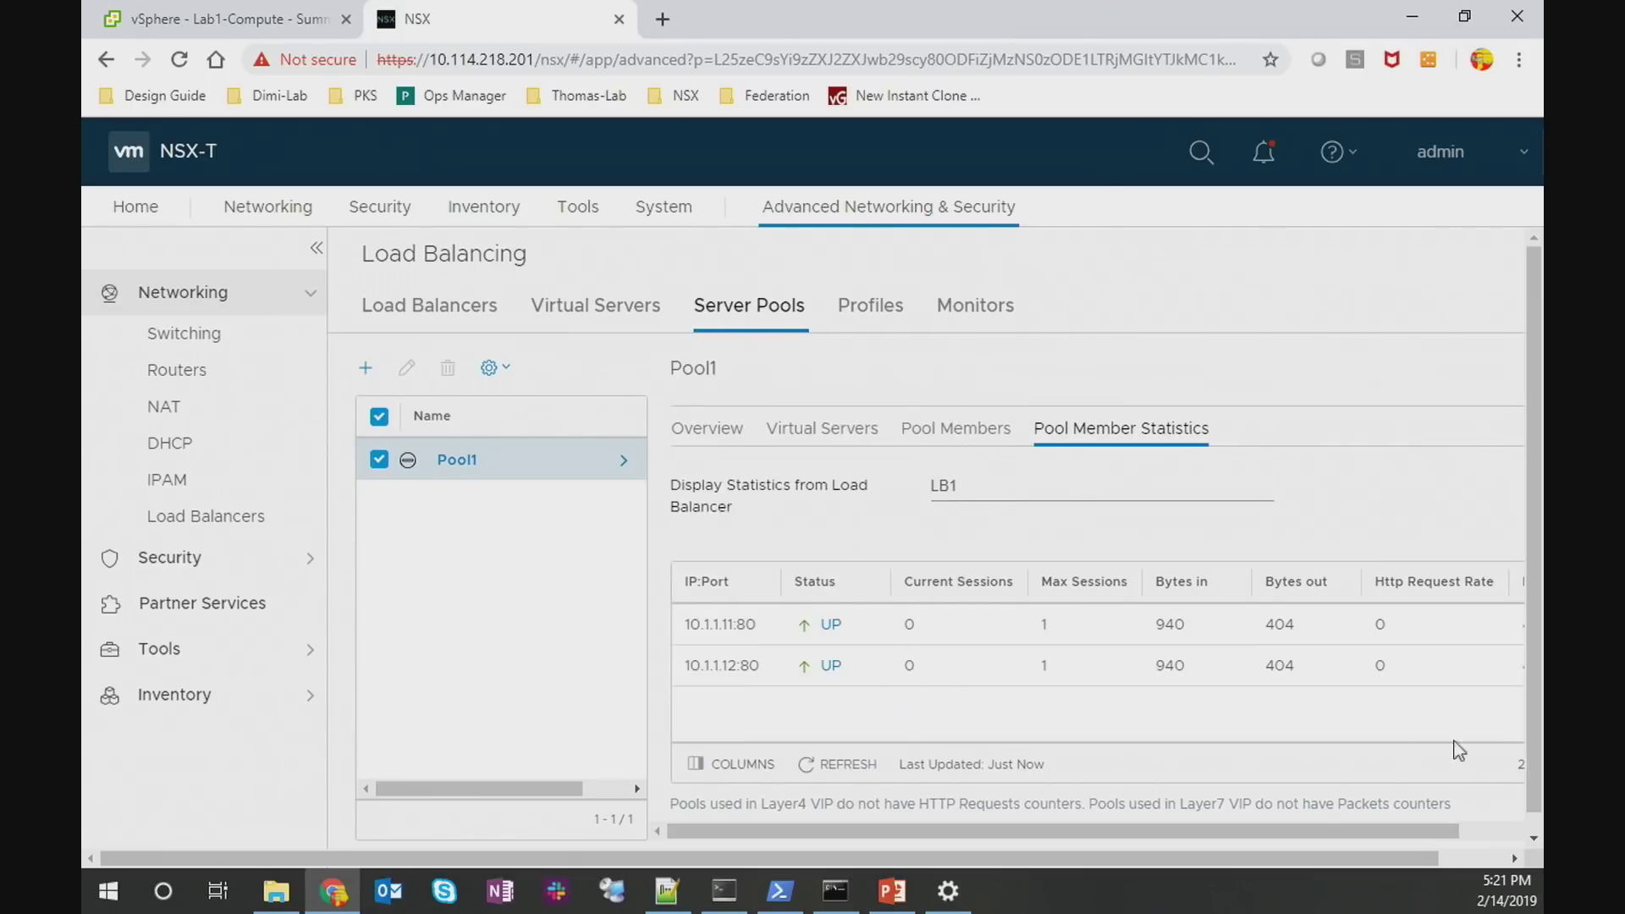
left_click_drag(1315, 834, 1412, 860)
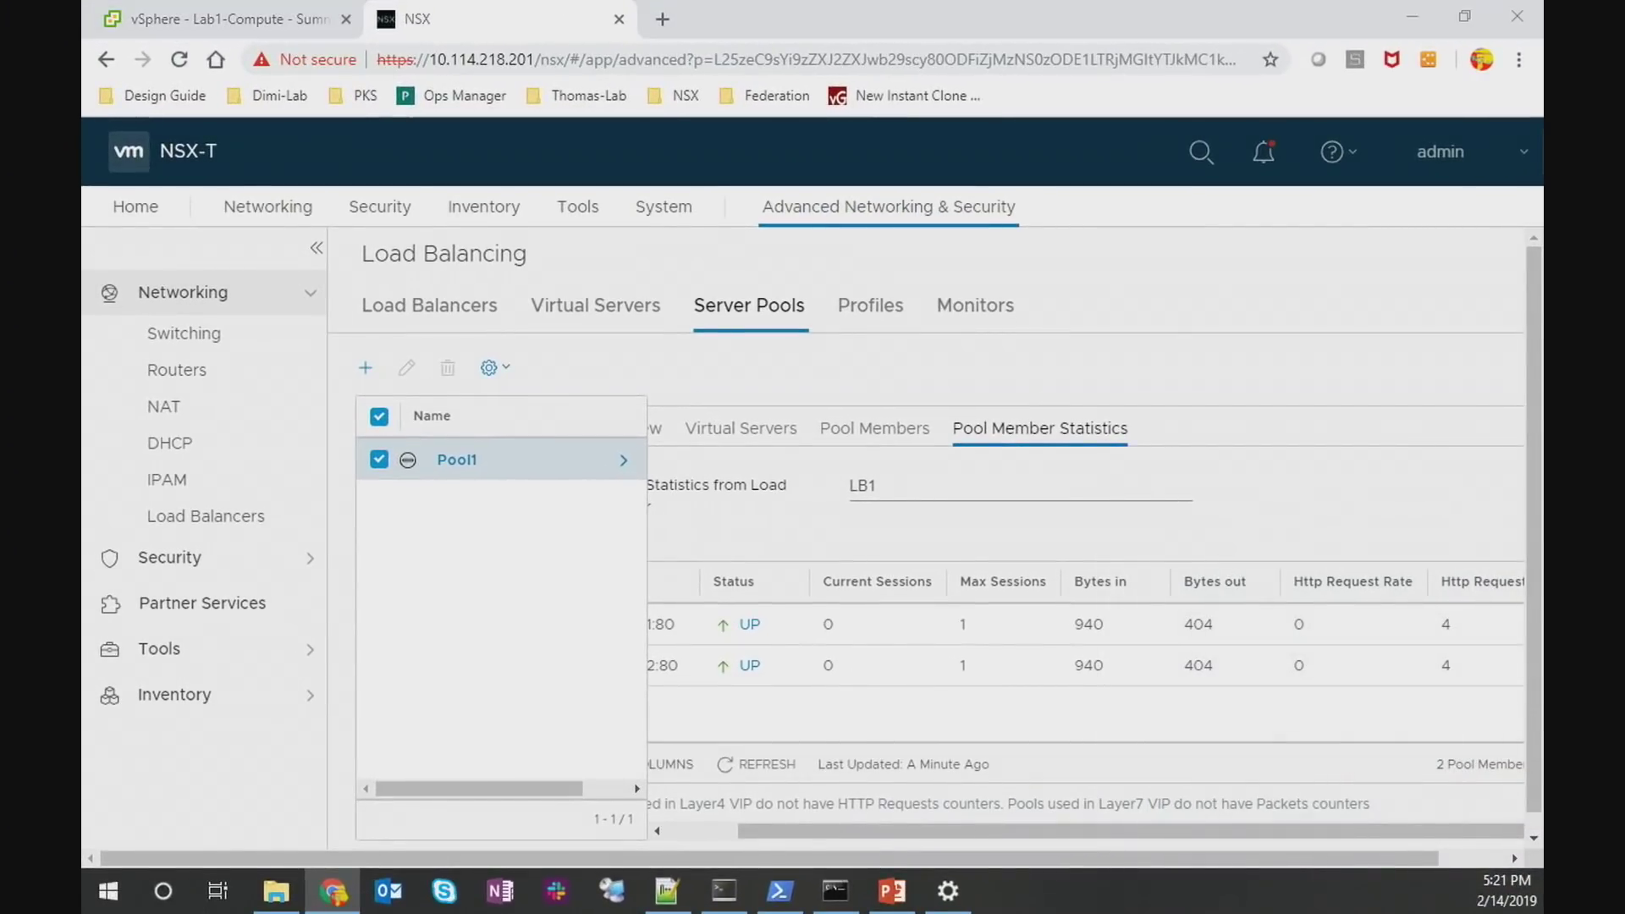
Switch to the PowerPoint slide show and advance from the Demo1 lab diagram to the Demo2 title slide
key("alt+Tab")
key("alt+Tab")
key("alt+Tab")
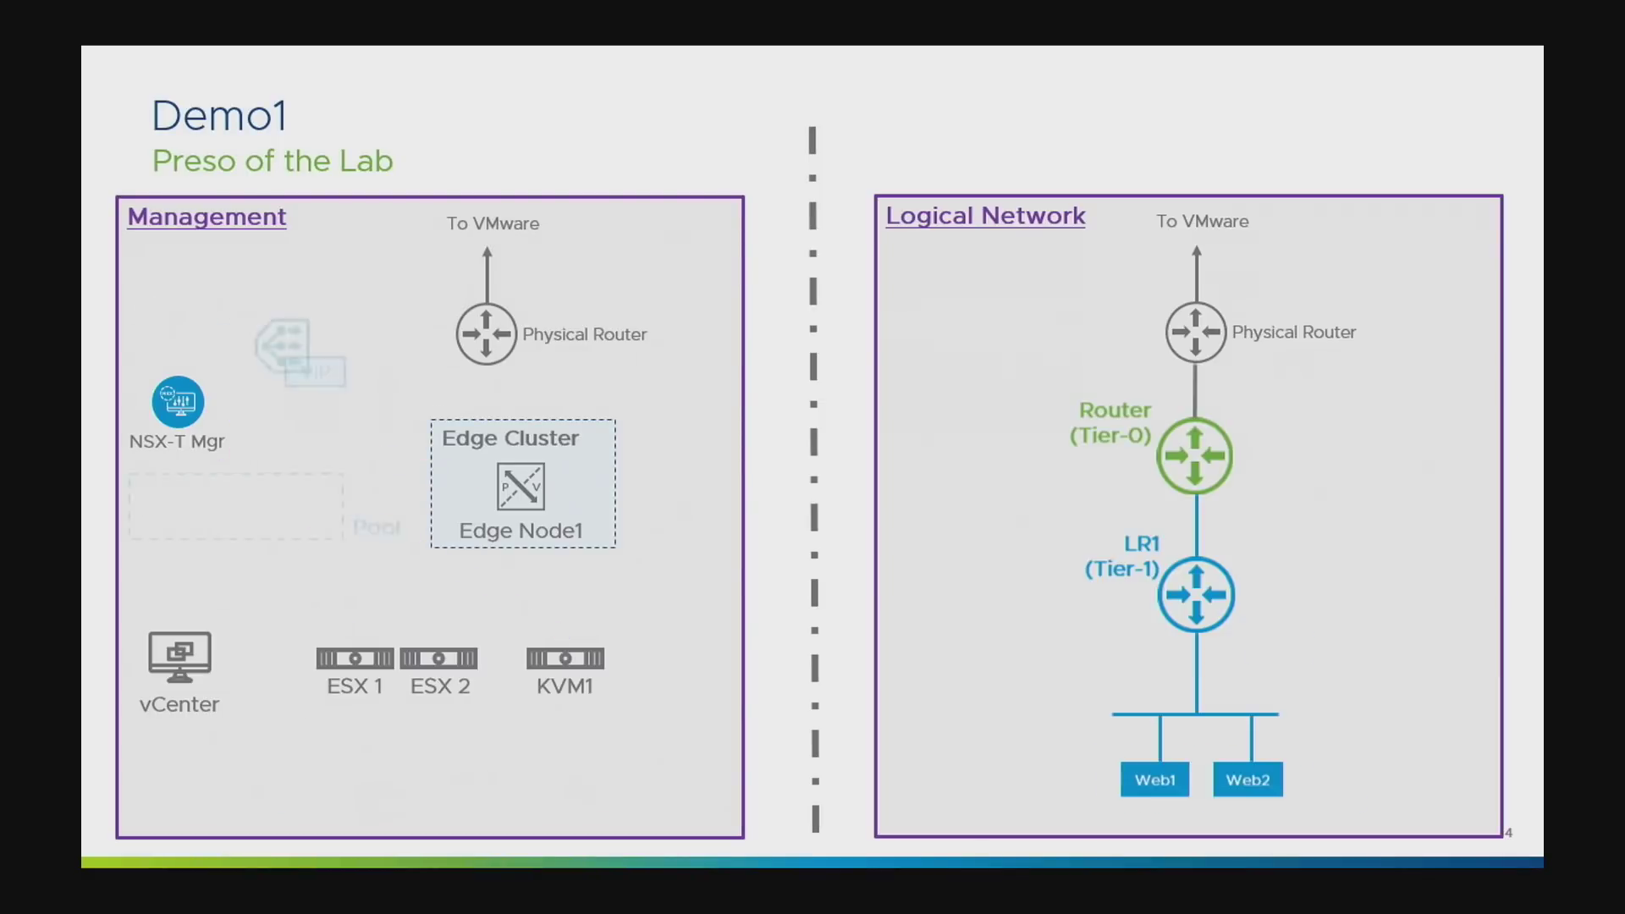
key("Right")
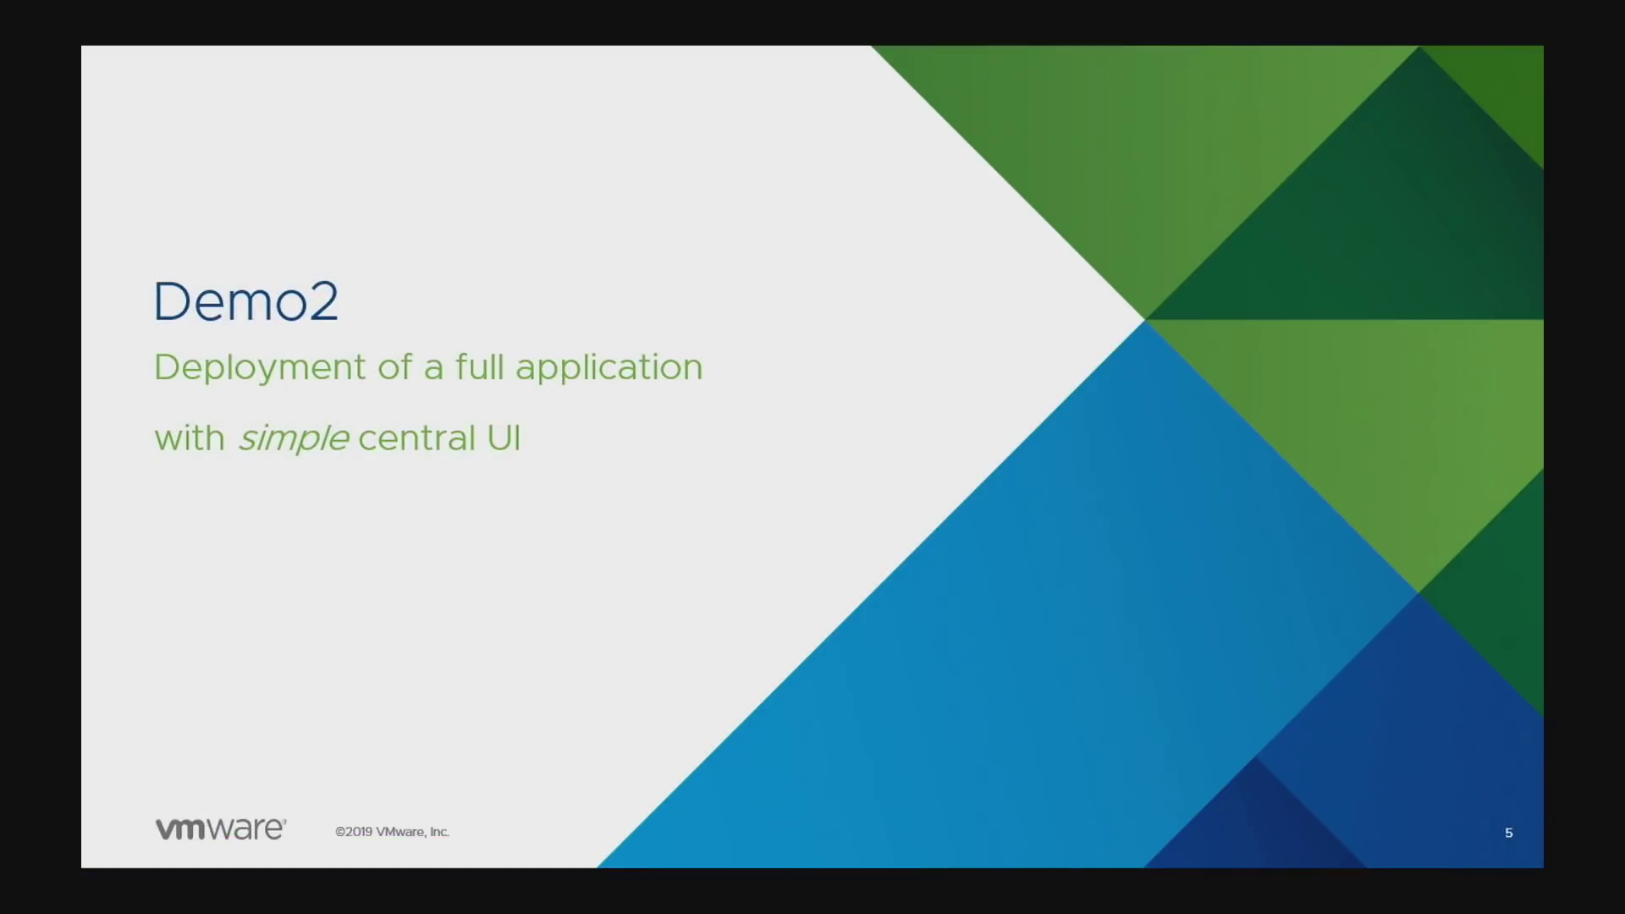
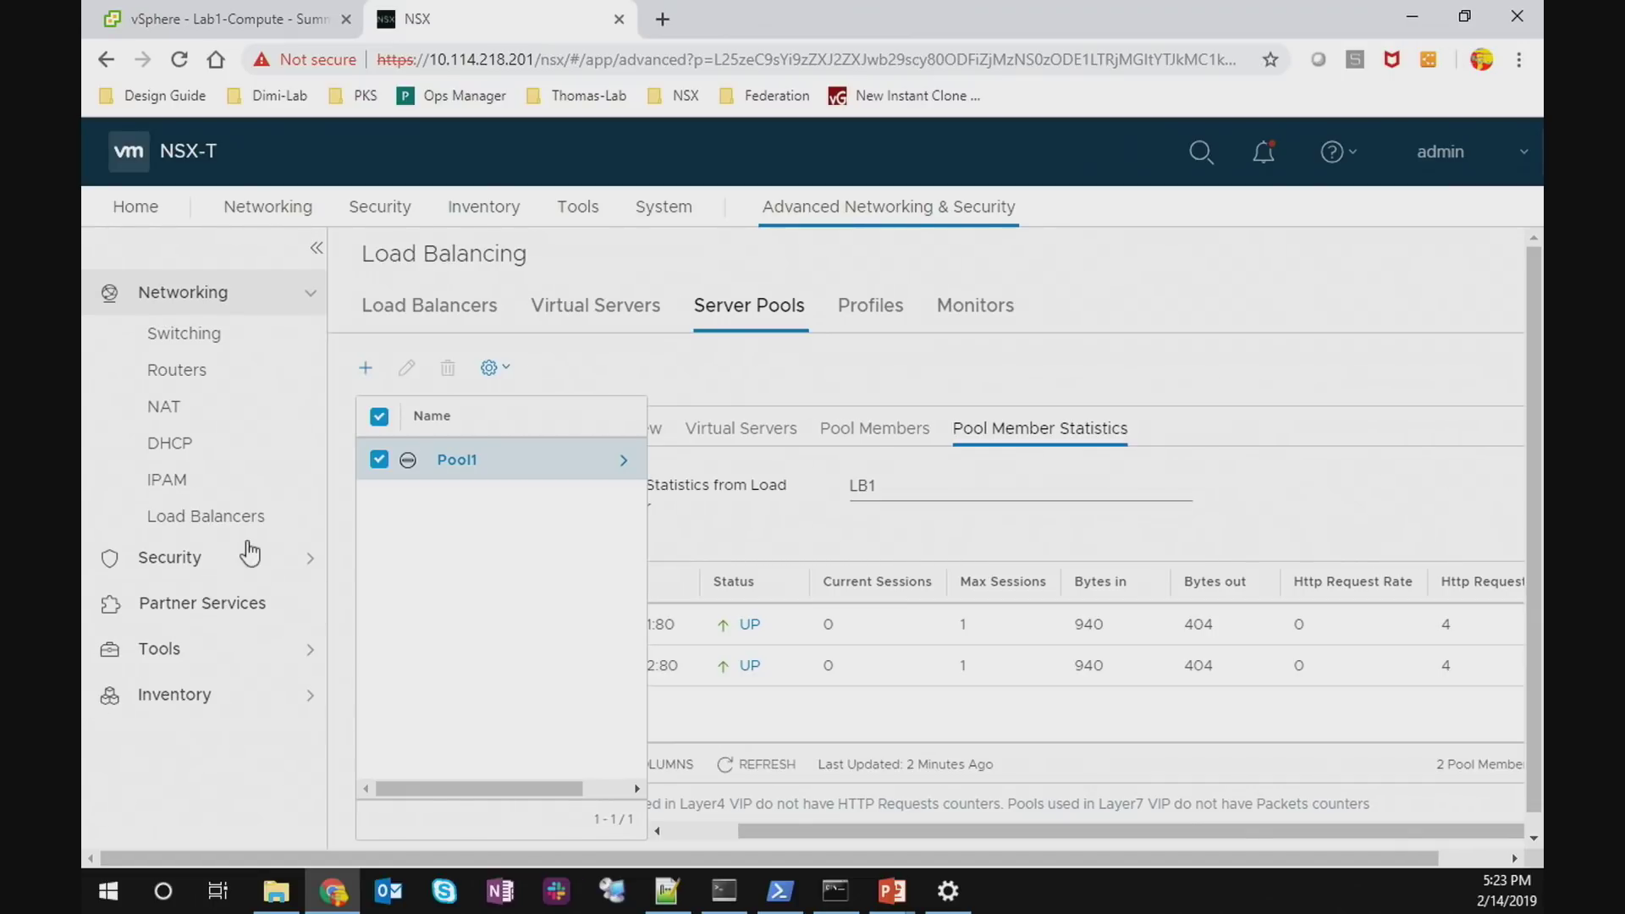
In NSX-T, create a Tier-1 gateway named T1-LR2, link it to Tier-0 gateway T0 and choose its edge cluster
left_click(254, 211)
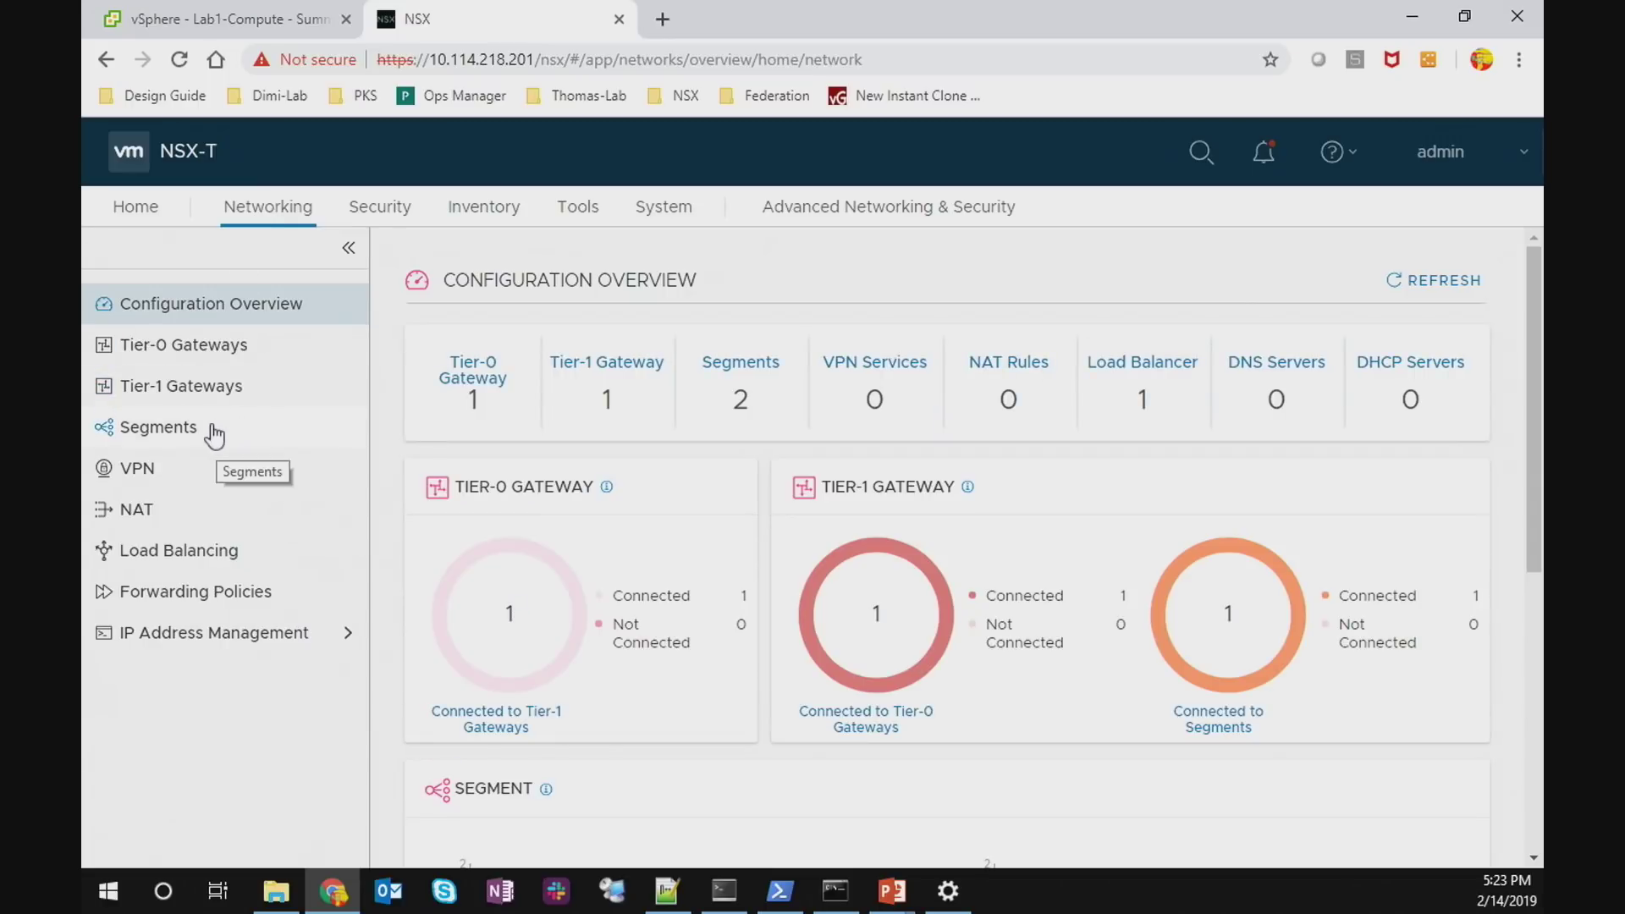
left_click(234, 362)
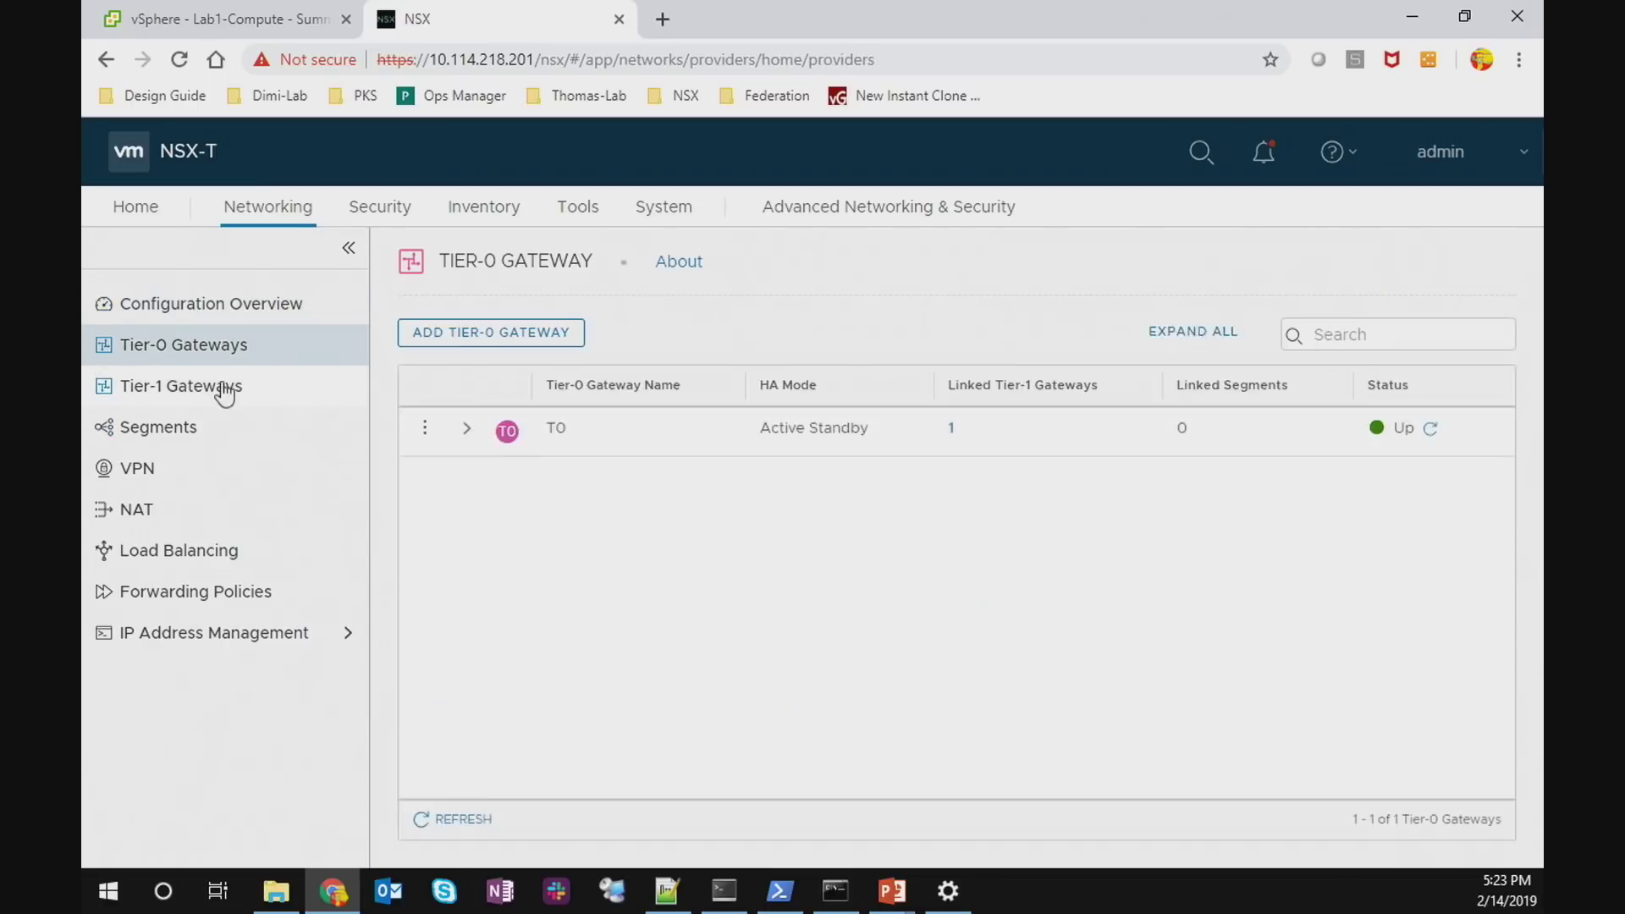
left_click(227, 387)
left_click(418, 347)
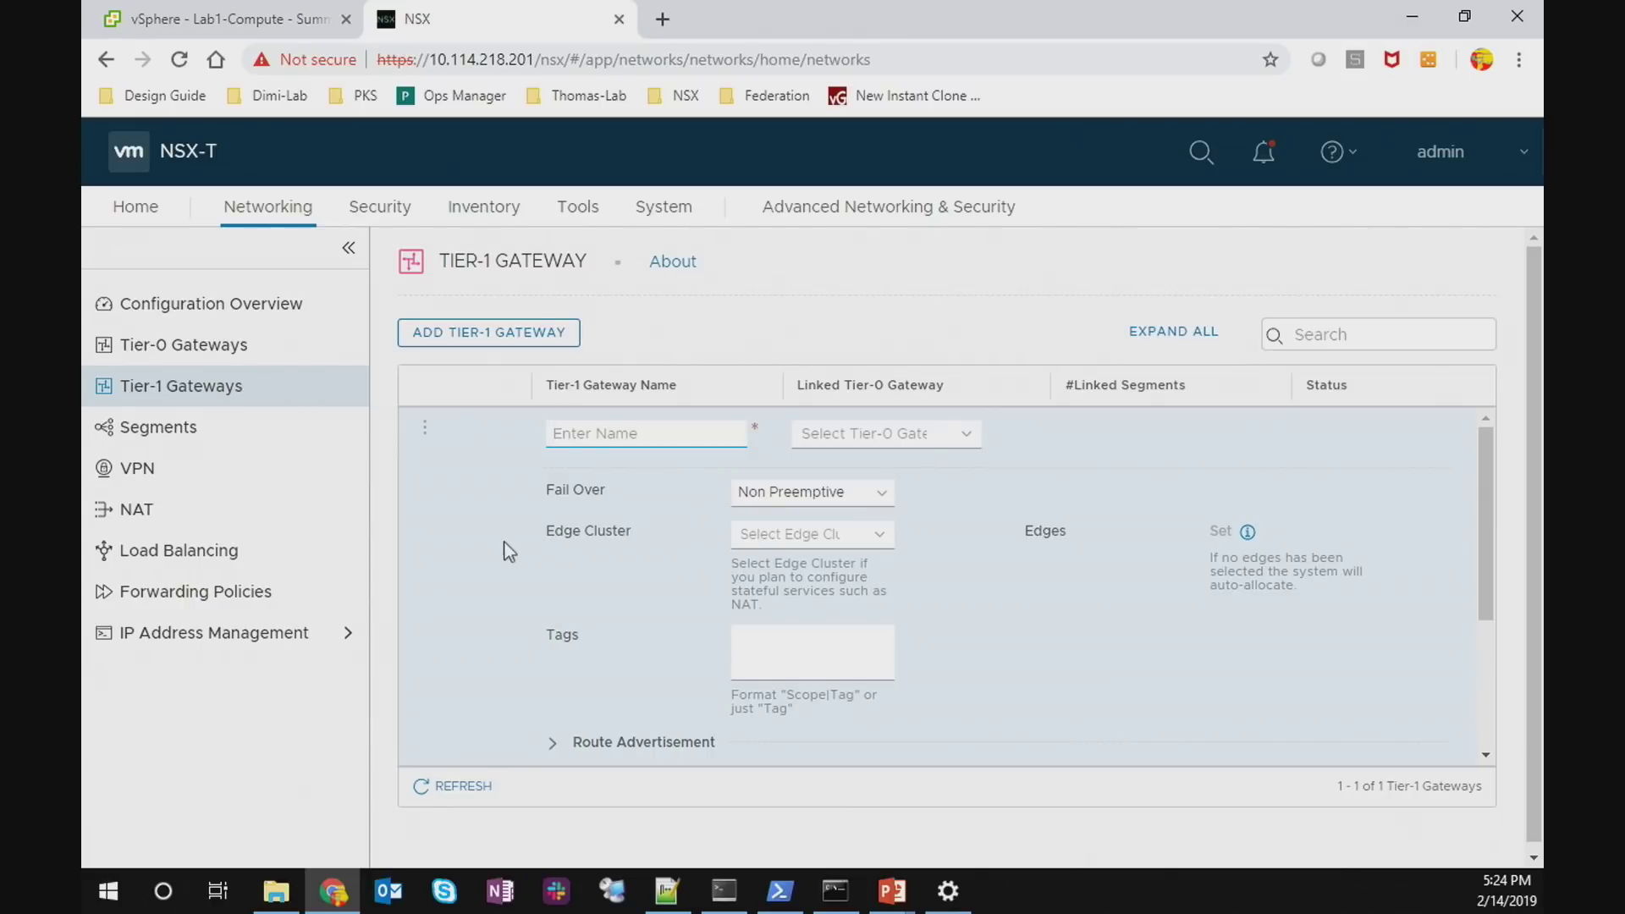
type("T1-LR2")
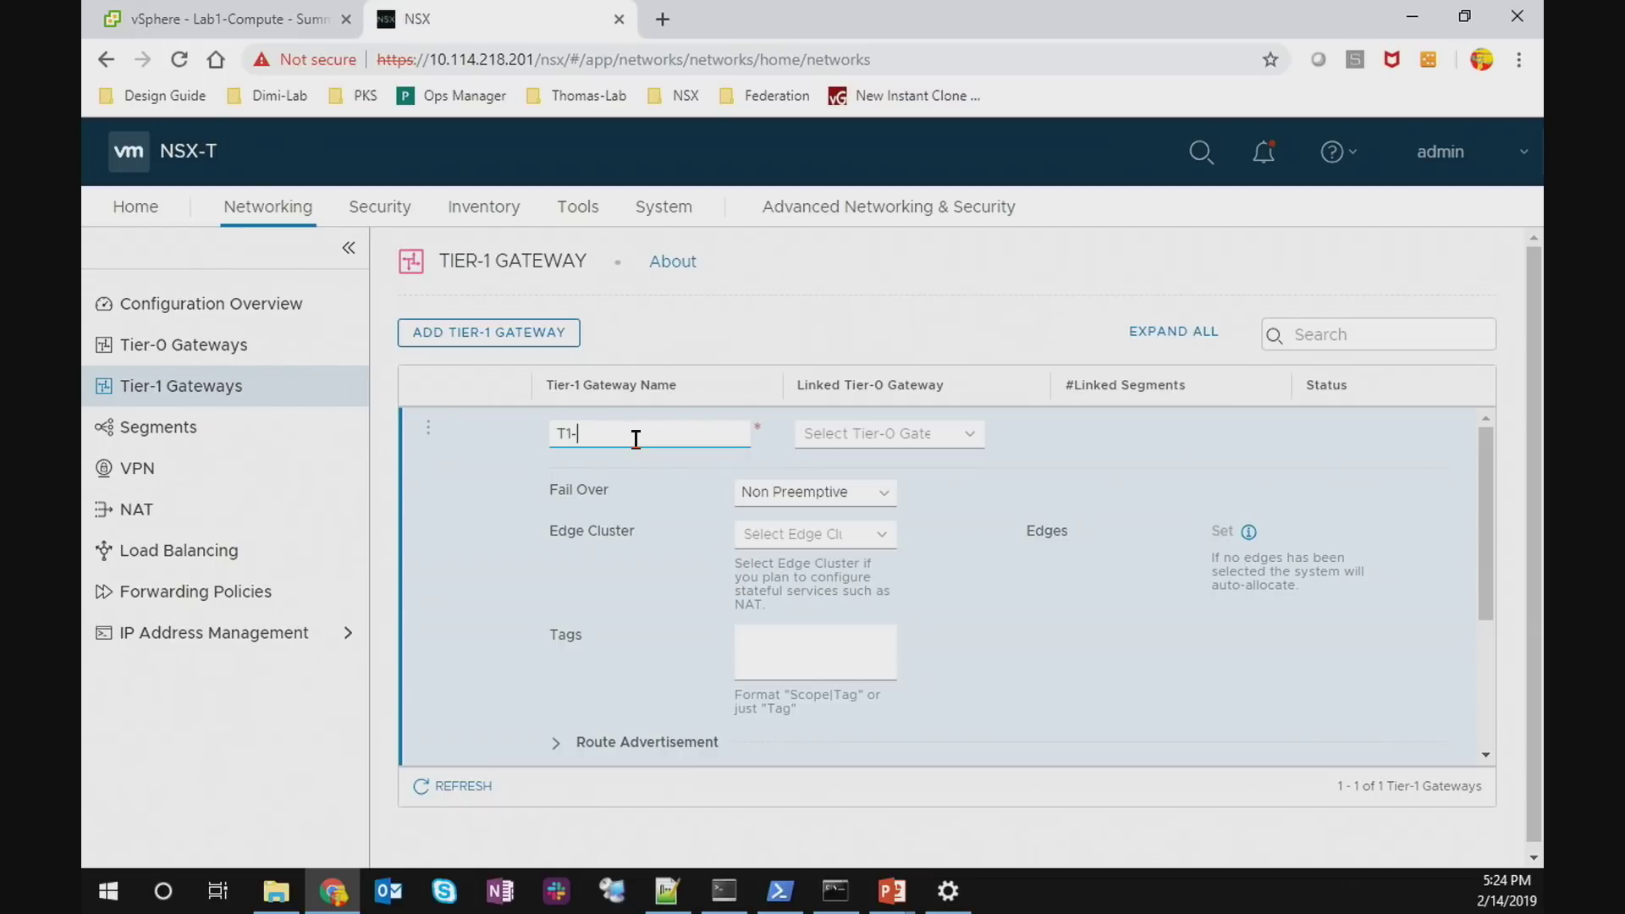
left_click(971, 439)
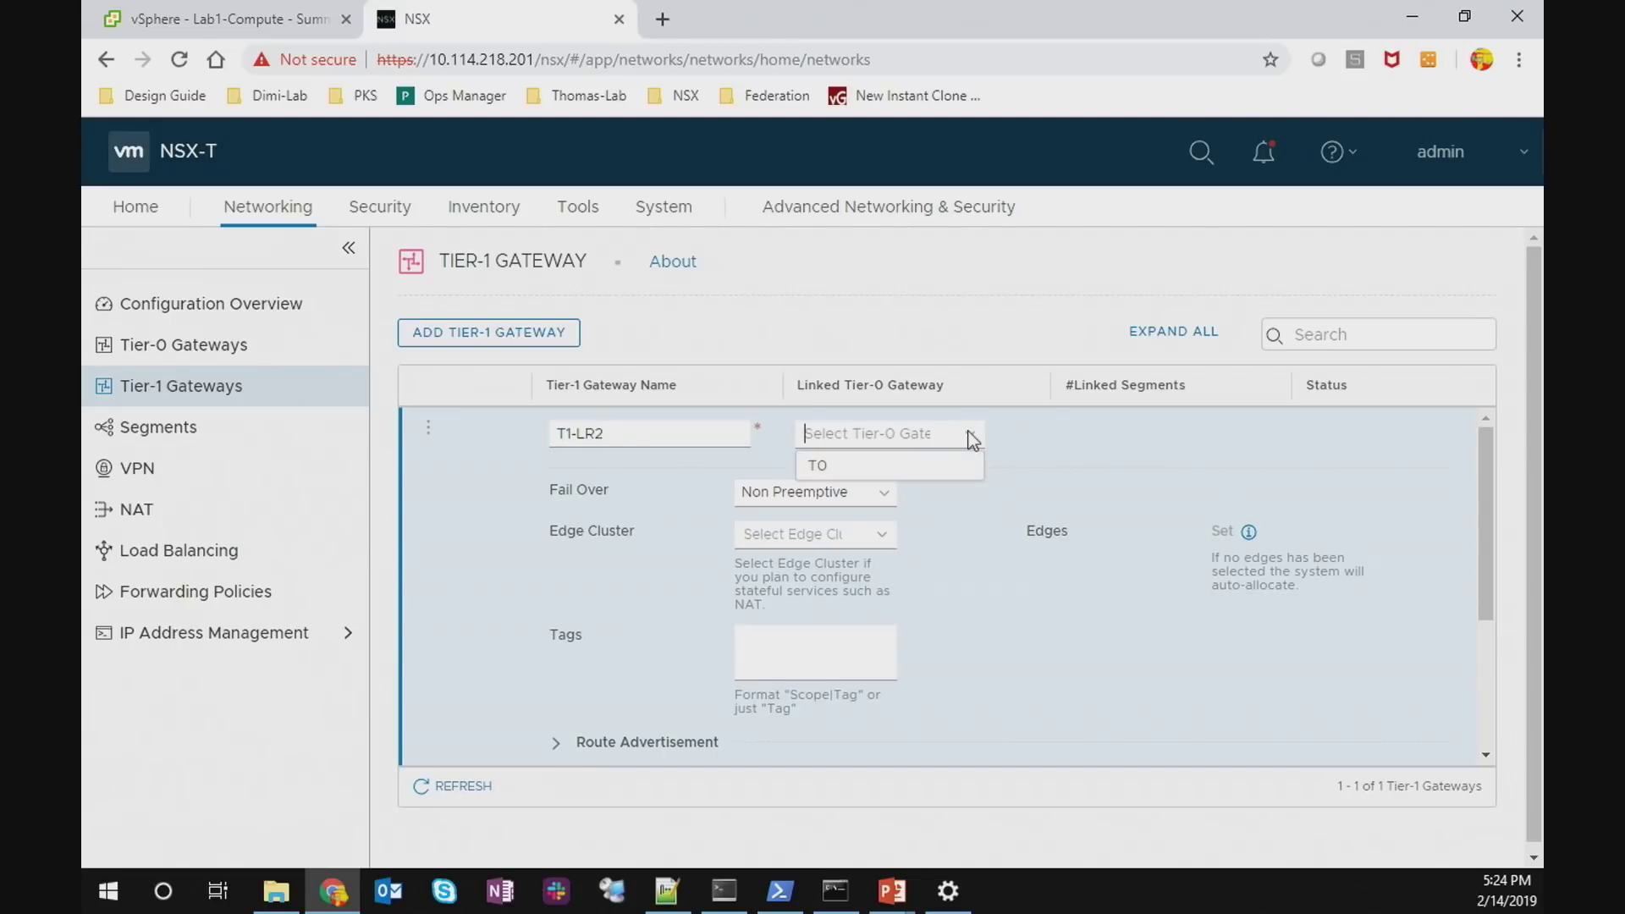
left_click(931, 476)
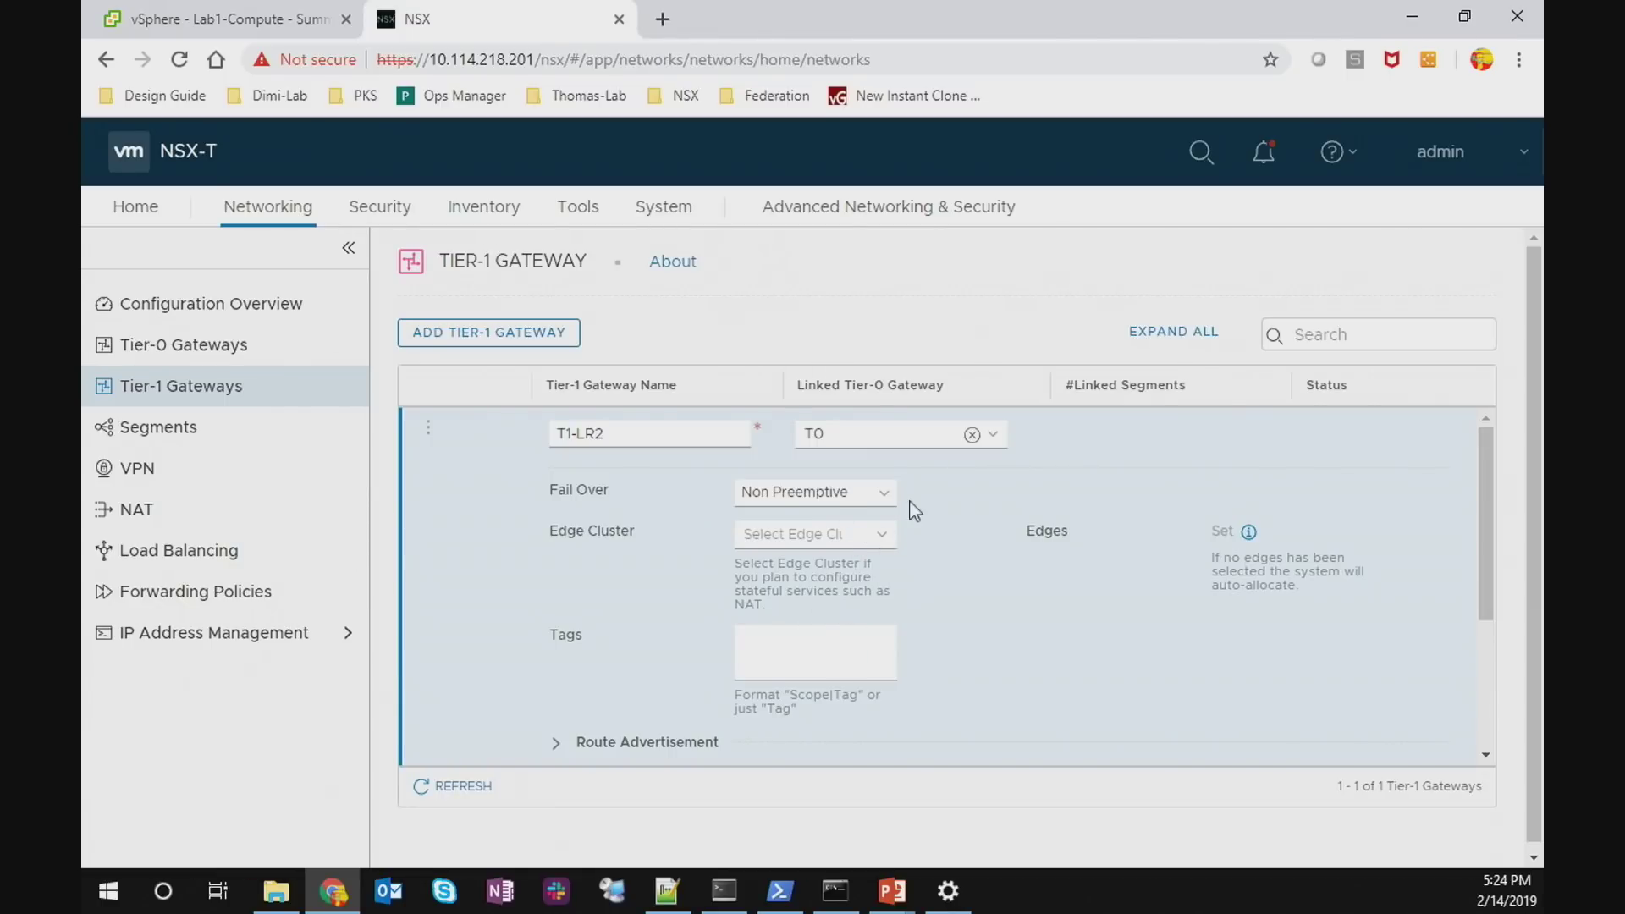
left_click(883, 536)
left_click(863, 564)
Advertise all LB VIP routes and all connected segments & service ports on T1-LR2, and save the gateway without continuing its configuration
scroll(922, 668, "down", 3)
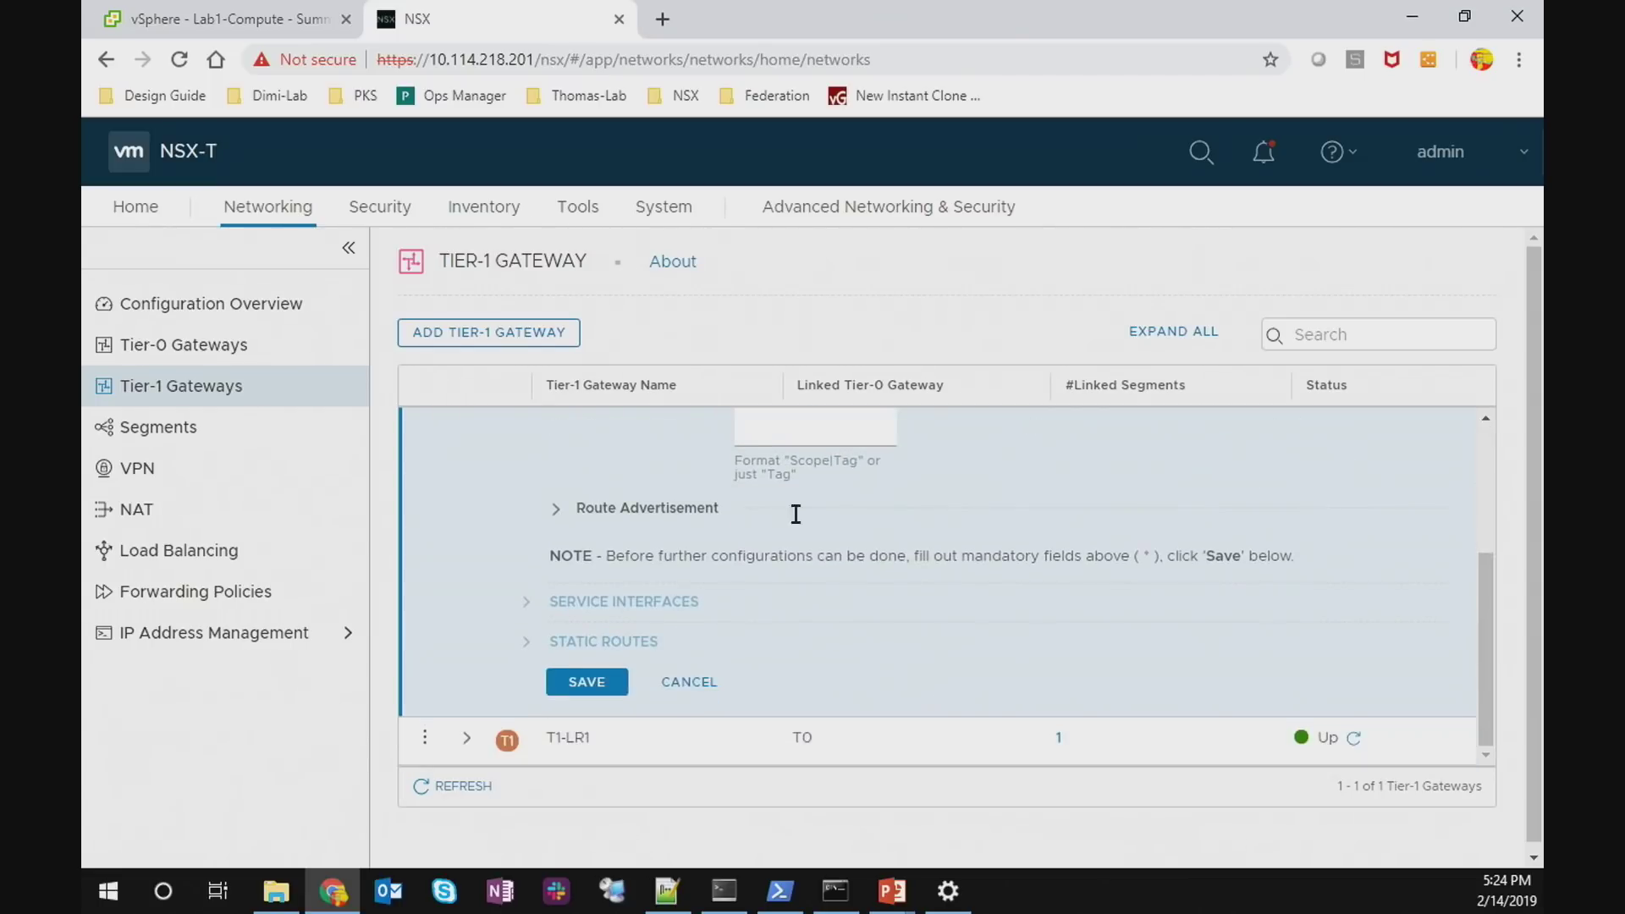
left_click(601, 510)
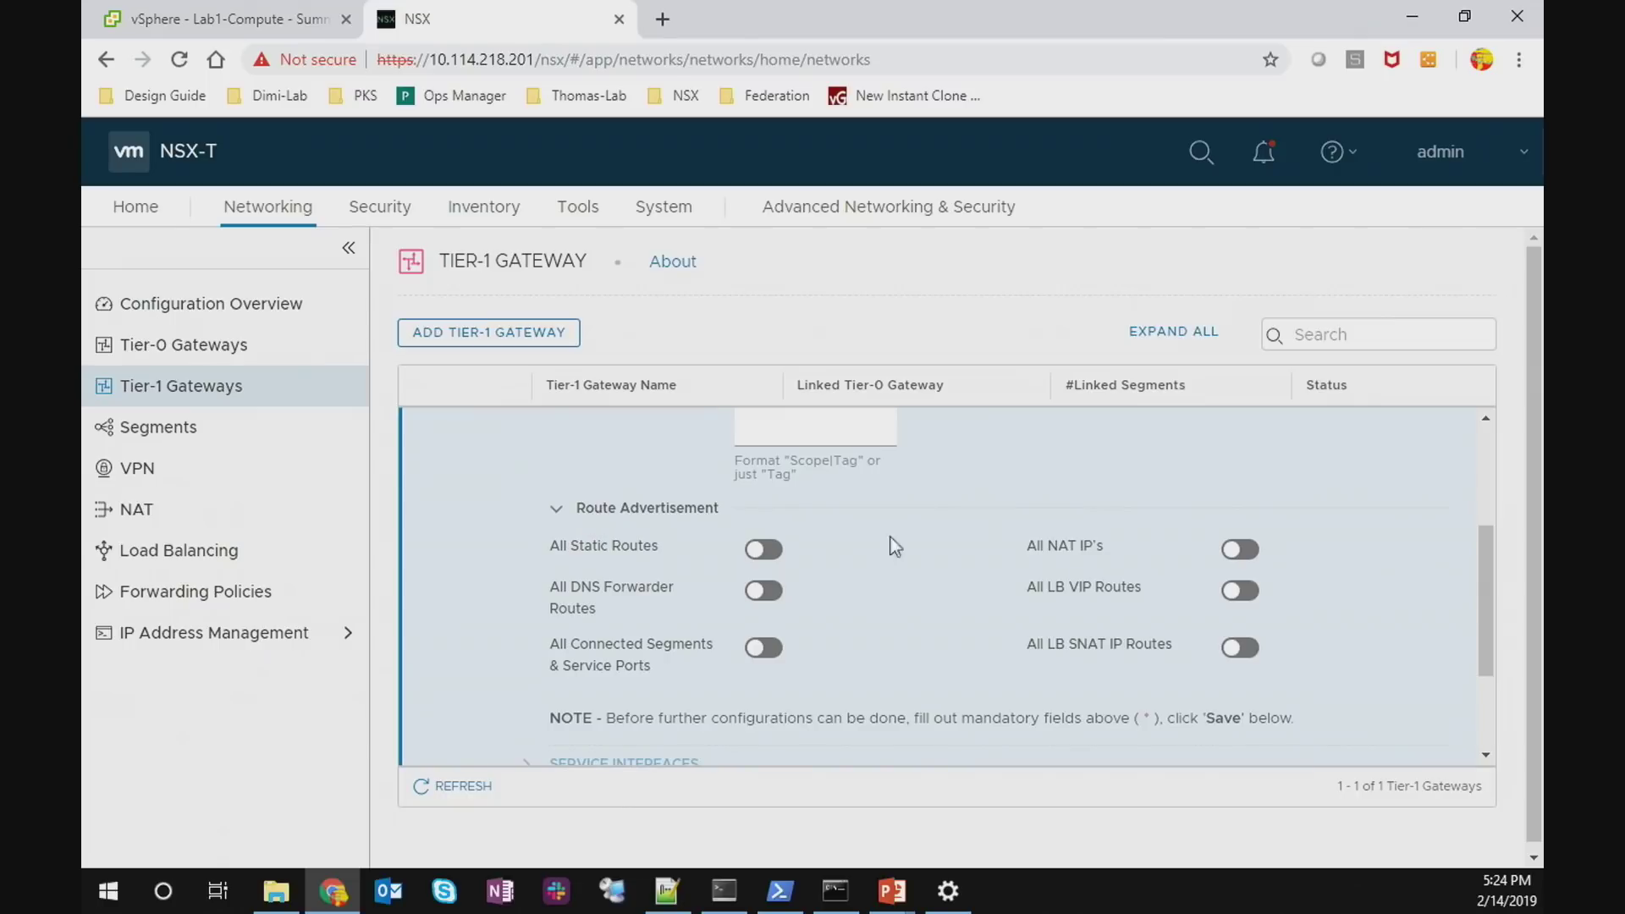
left_click(1237, 591)
left_click(765, 650)
scroll(769, 655, "down", 2)
scroll(772, 660, "down", 1)
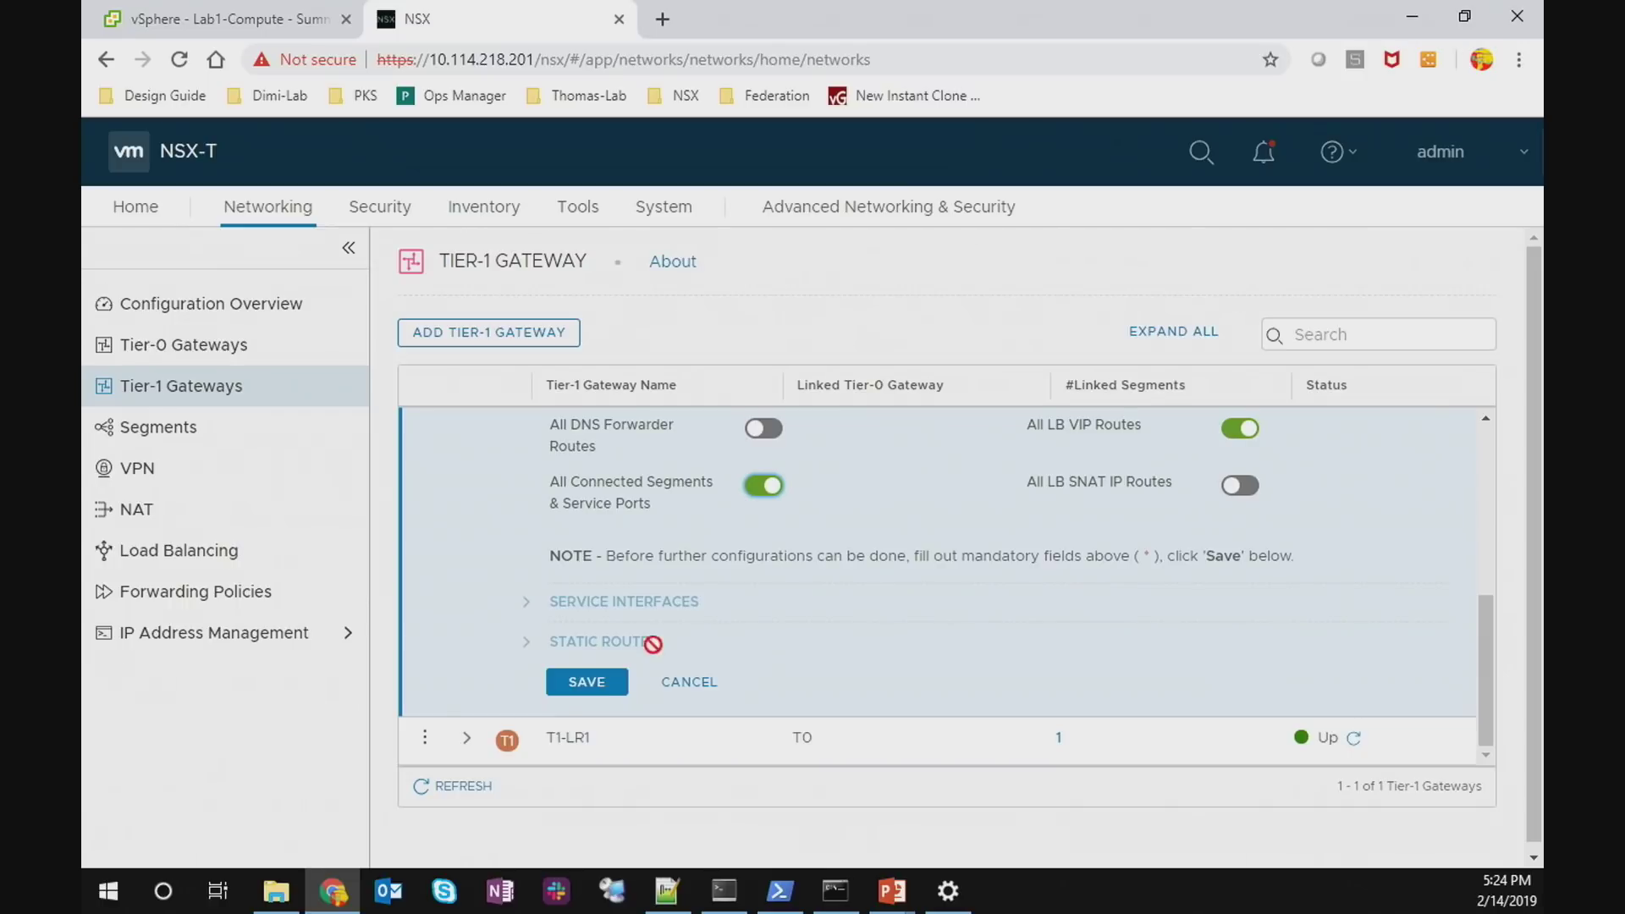
left_click(607, 685)
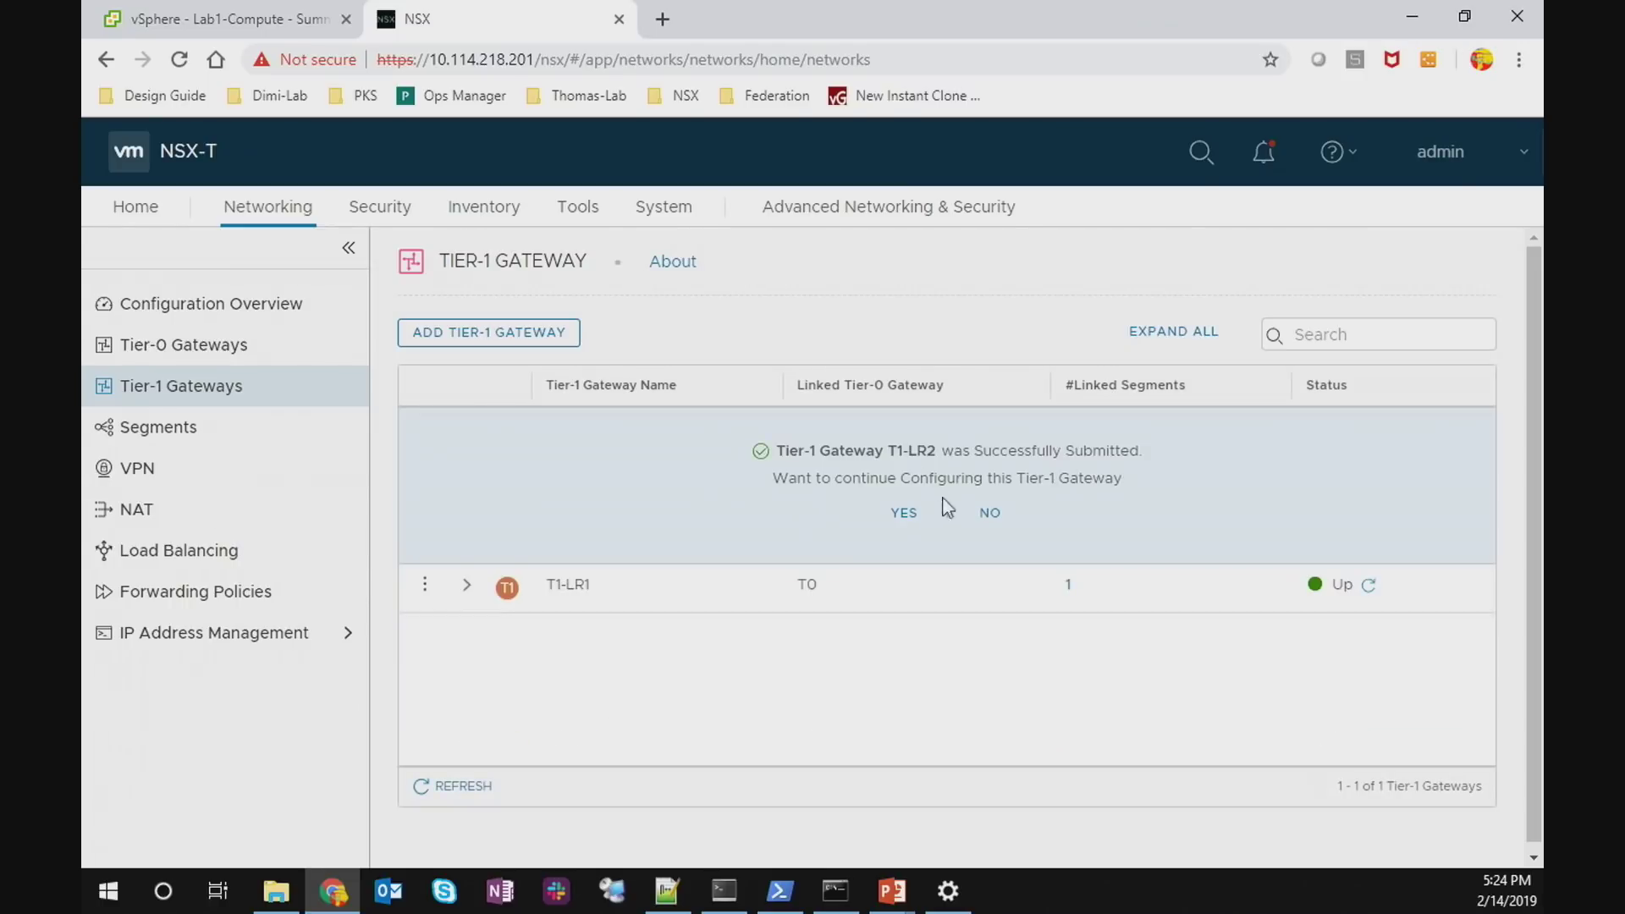
left_click(986, 514)
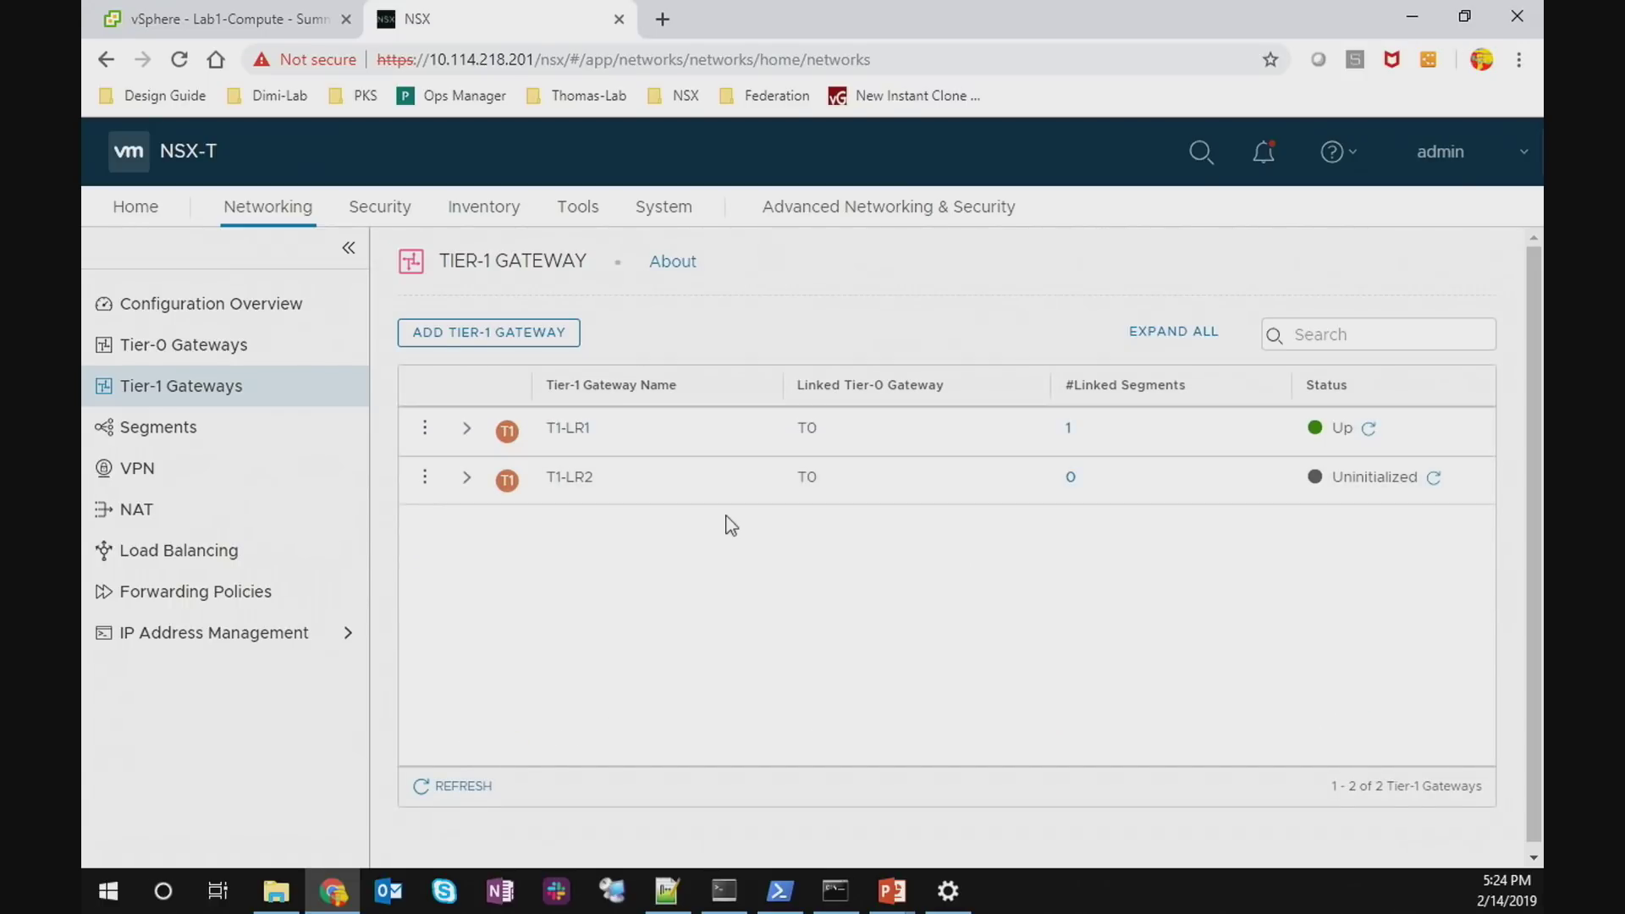
Start a new segment named LS2 and connect it to Tier-1 gateway T1-LR2
left_click(219, 435)
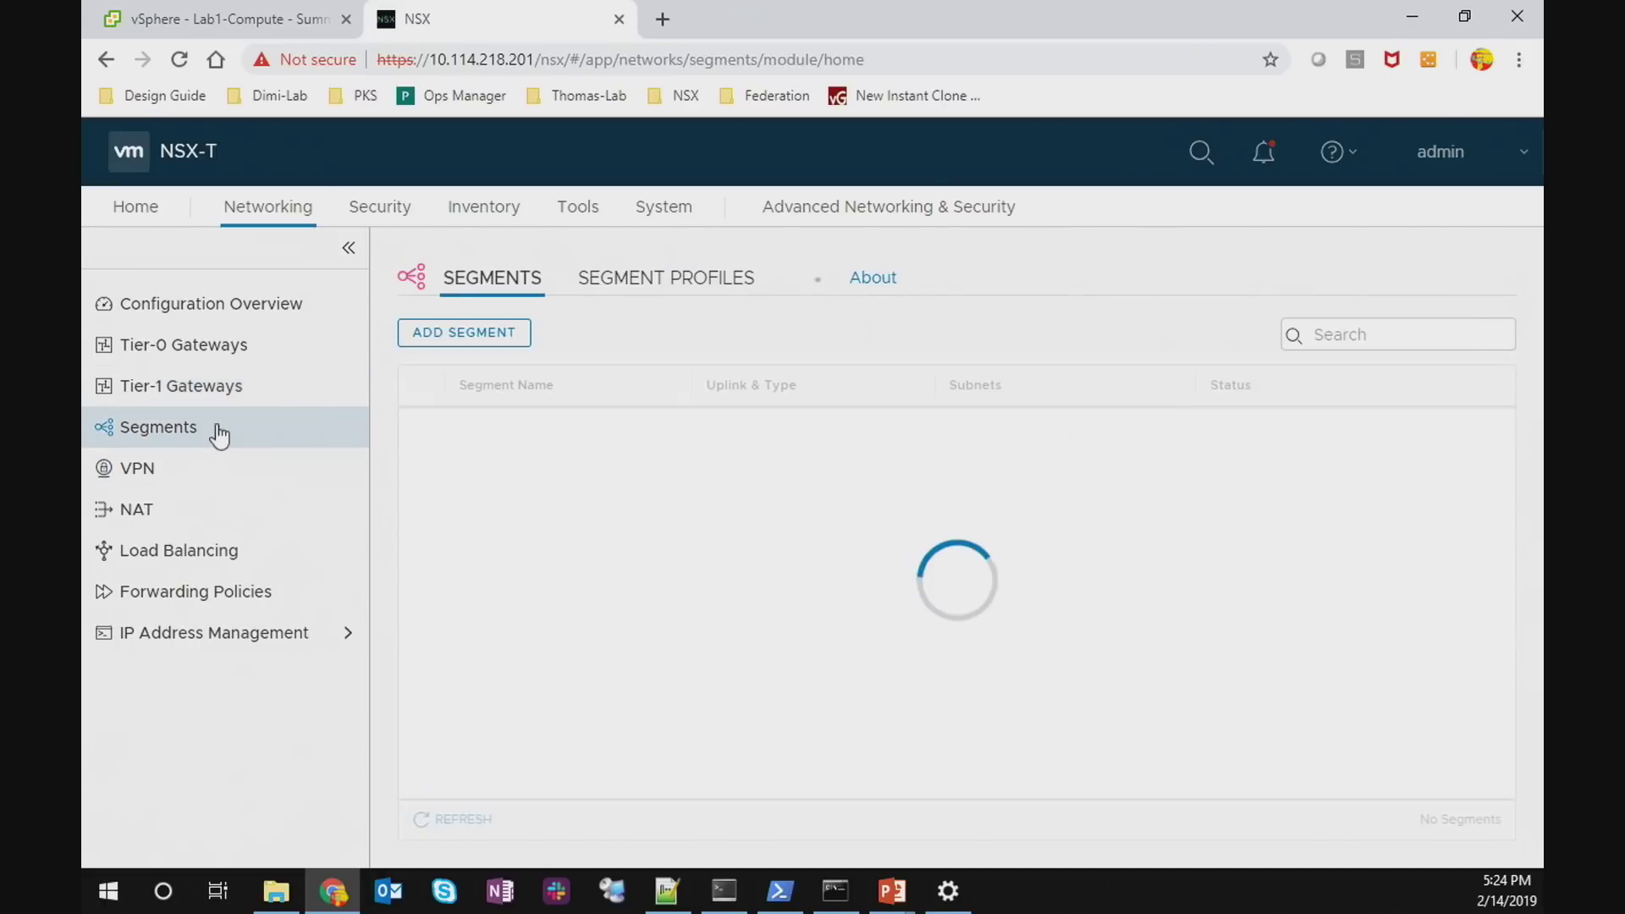
left_click(455, 335)
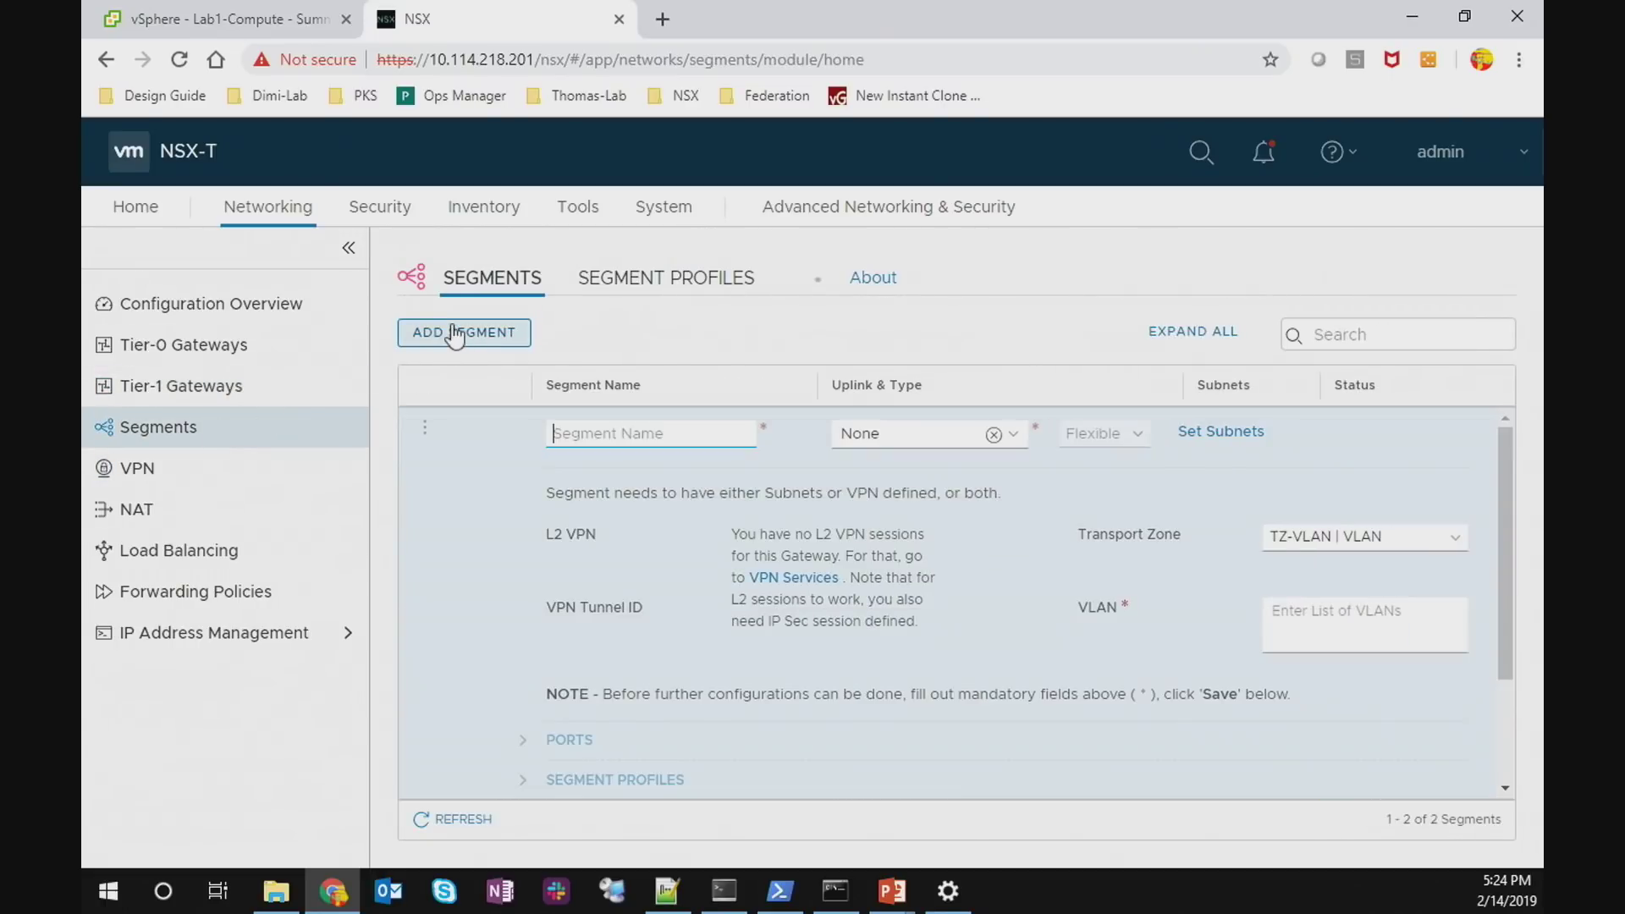
type("LS2")
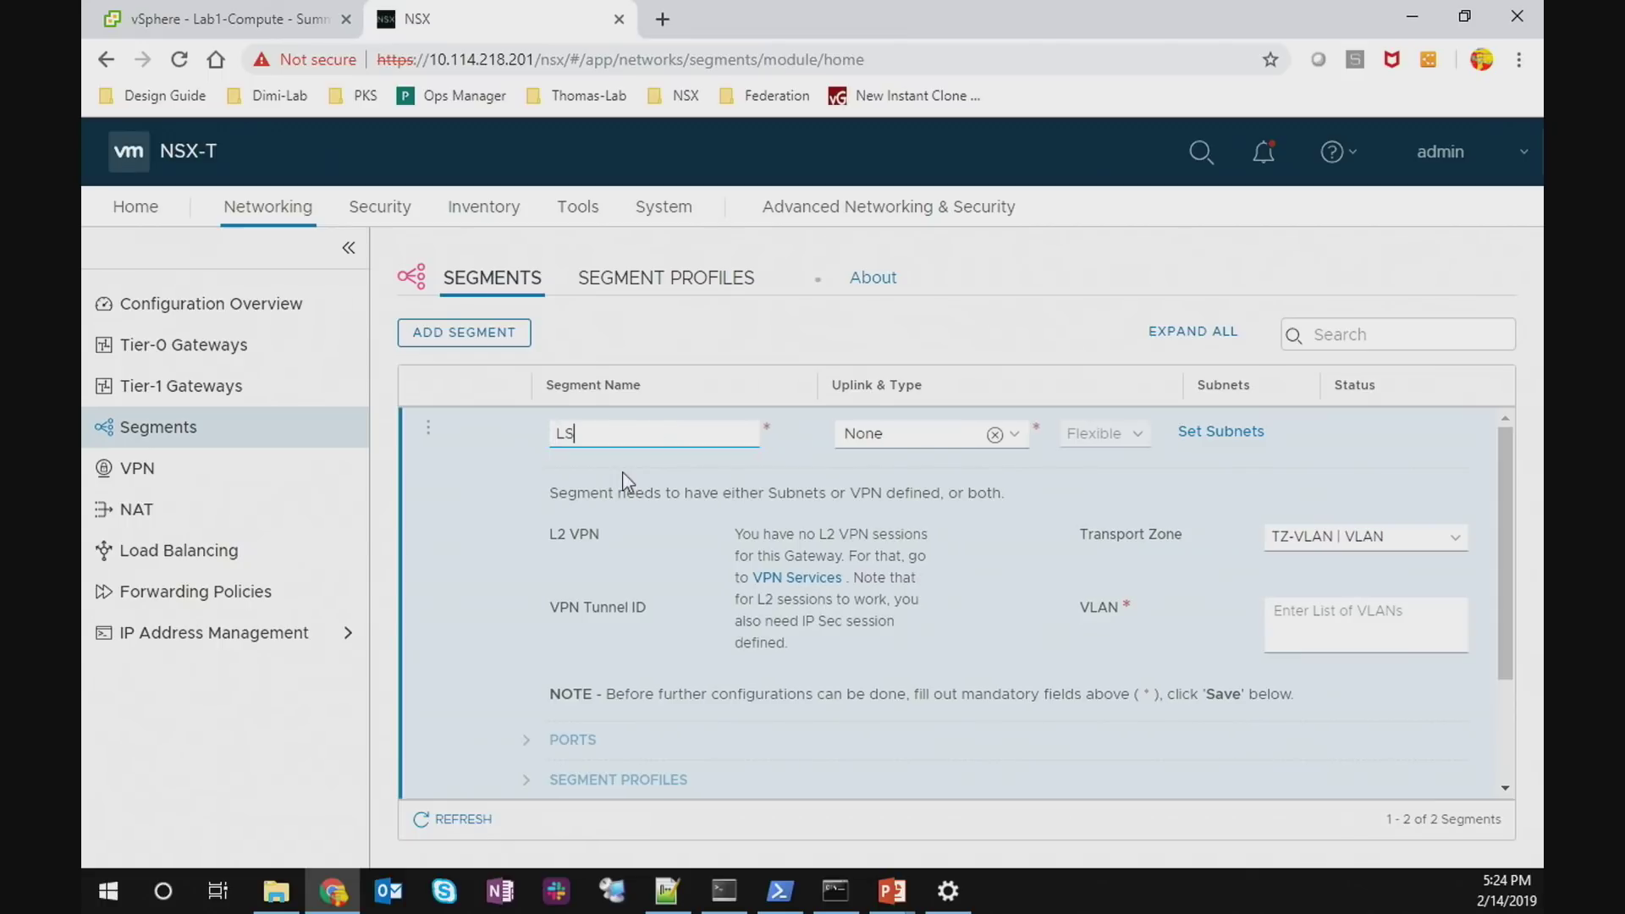
left_click(1016, 435)
scroll(914, 514, "down", 2)
left_click(907, 526)
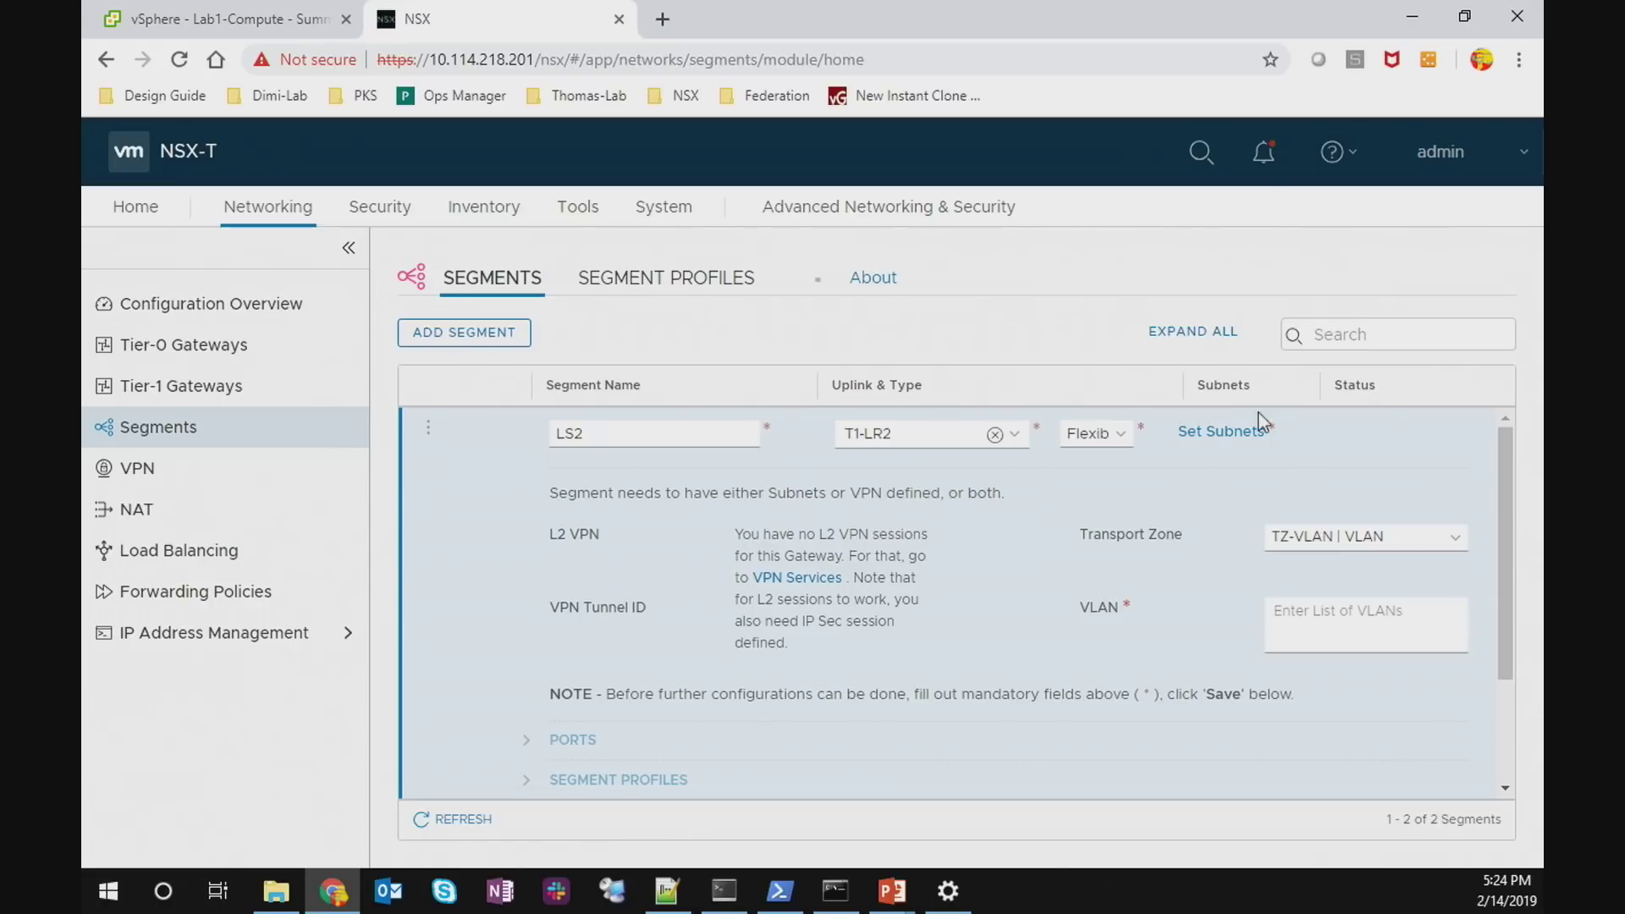
Add a subnet with gateway 10.1.2.1/24 to segment LS2 and apply it
left_click(1234, 440)
left_click(451, 373)
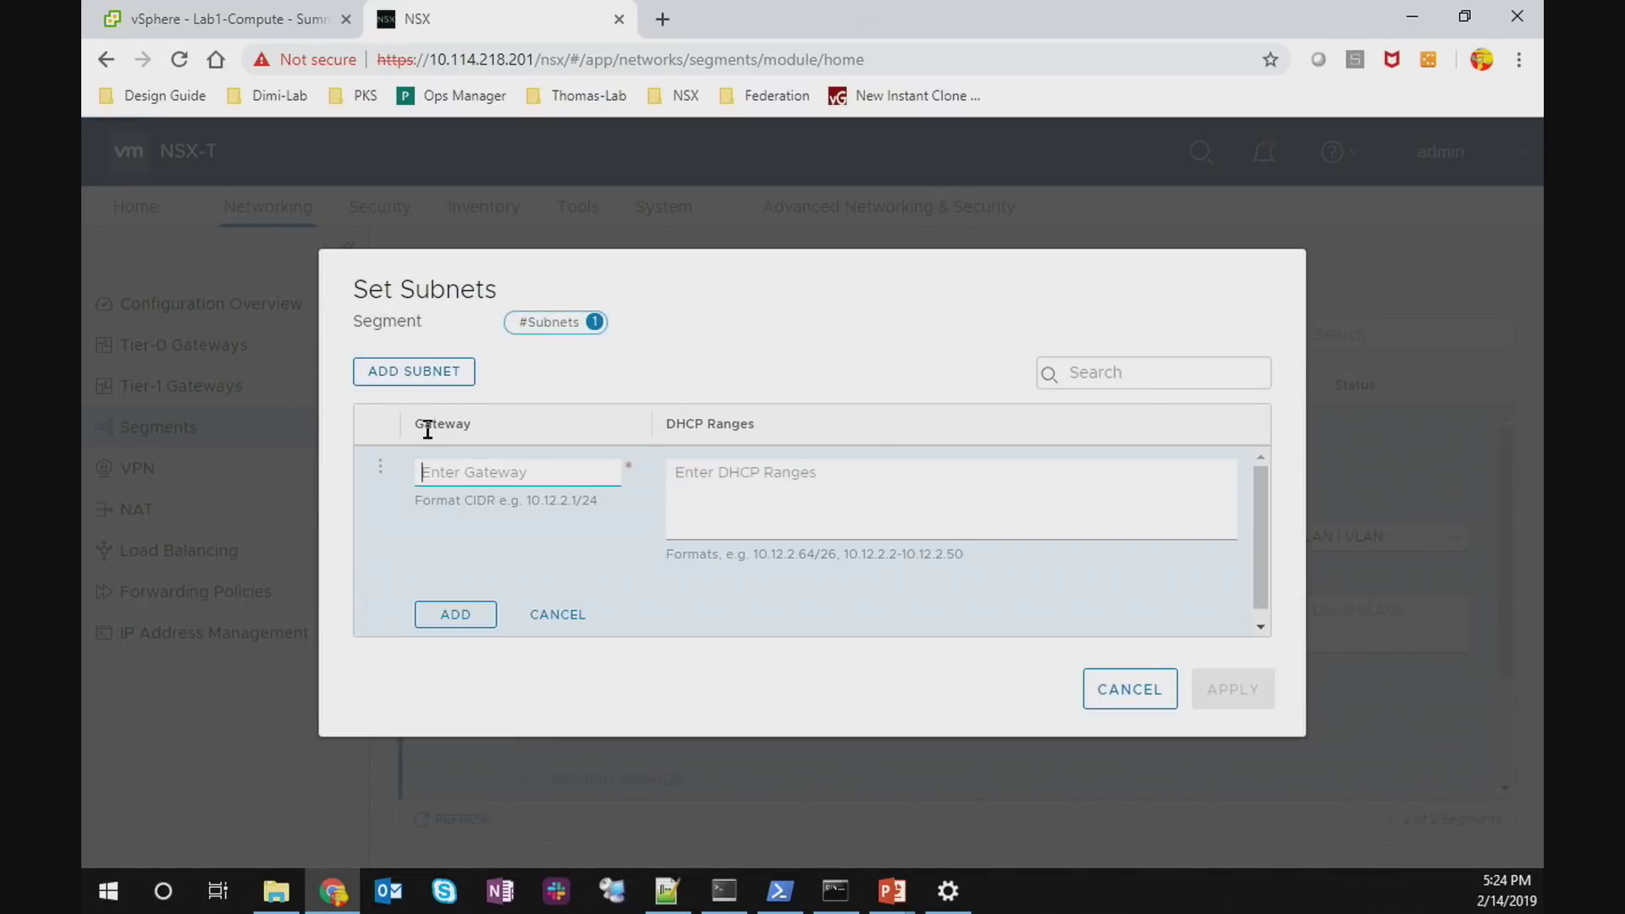
type("10.1.2.")
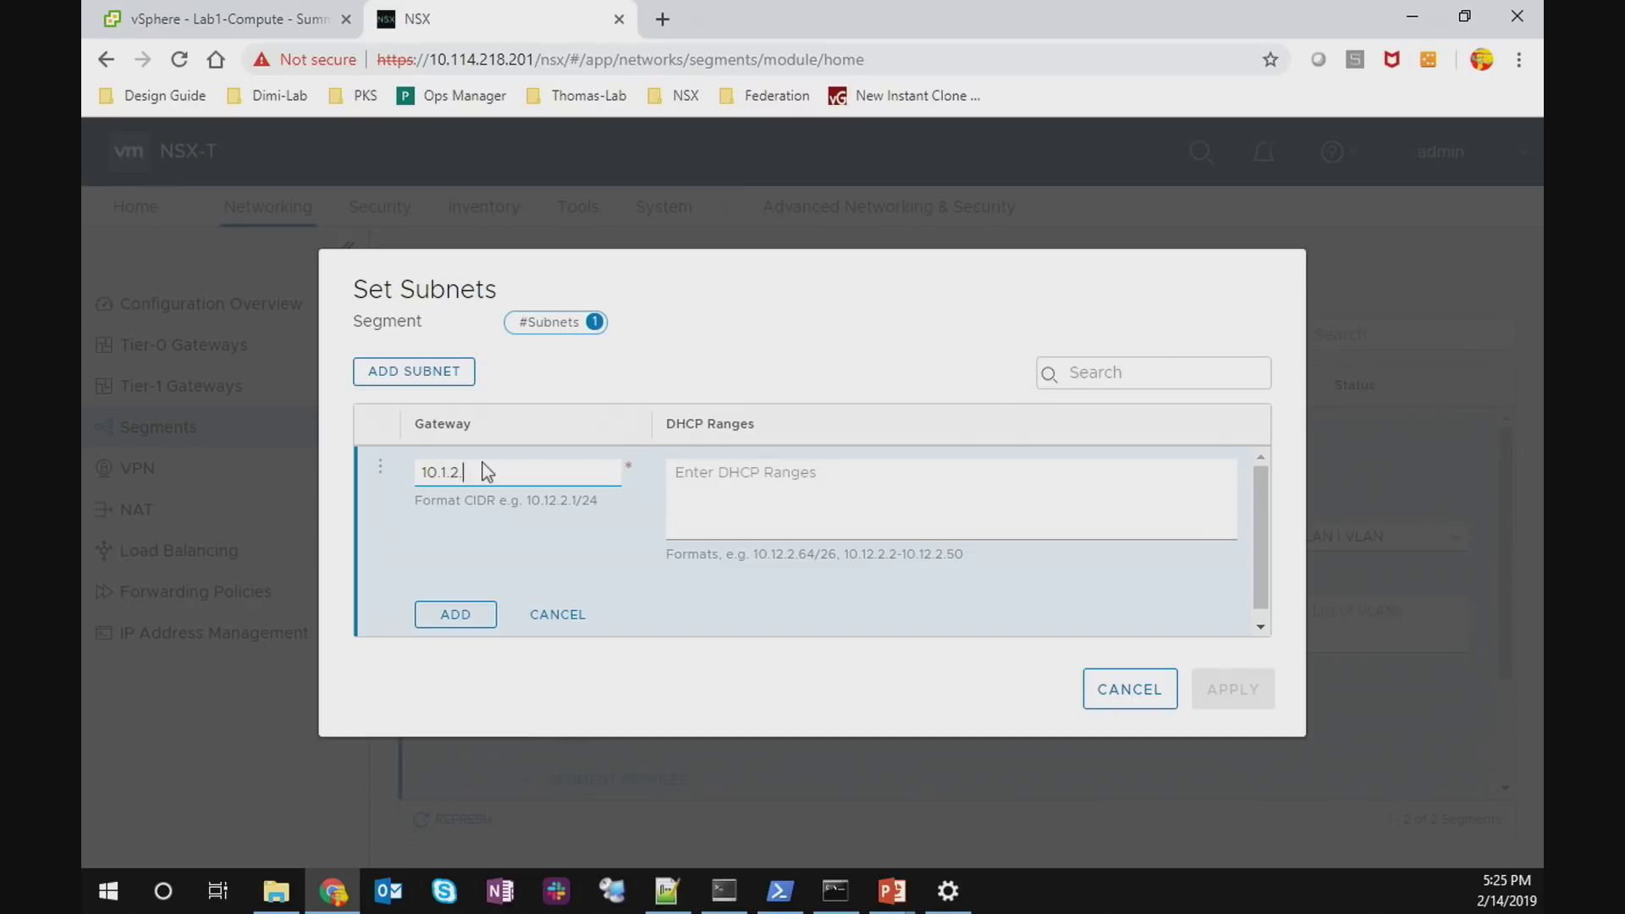
type("1/24")
left_click(437, 621)
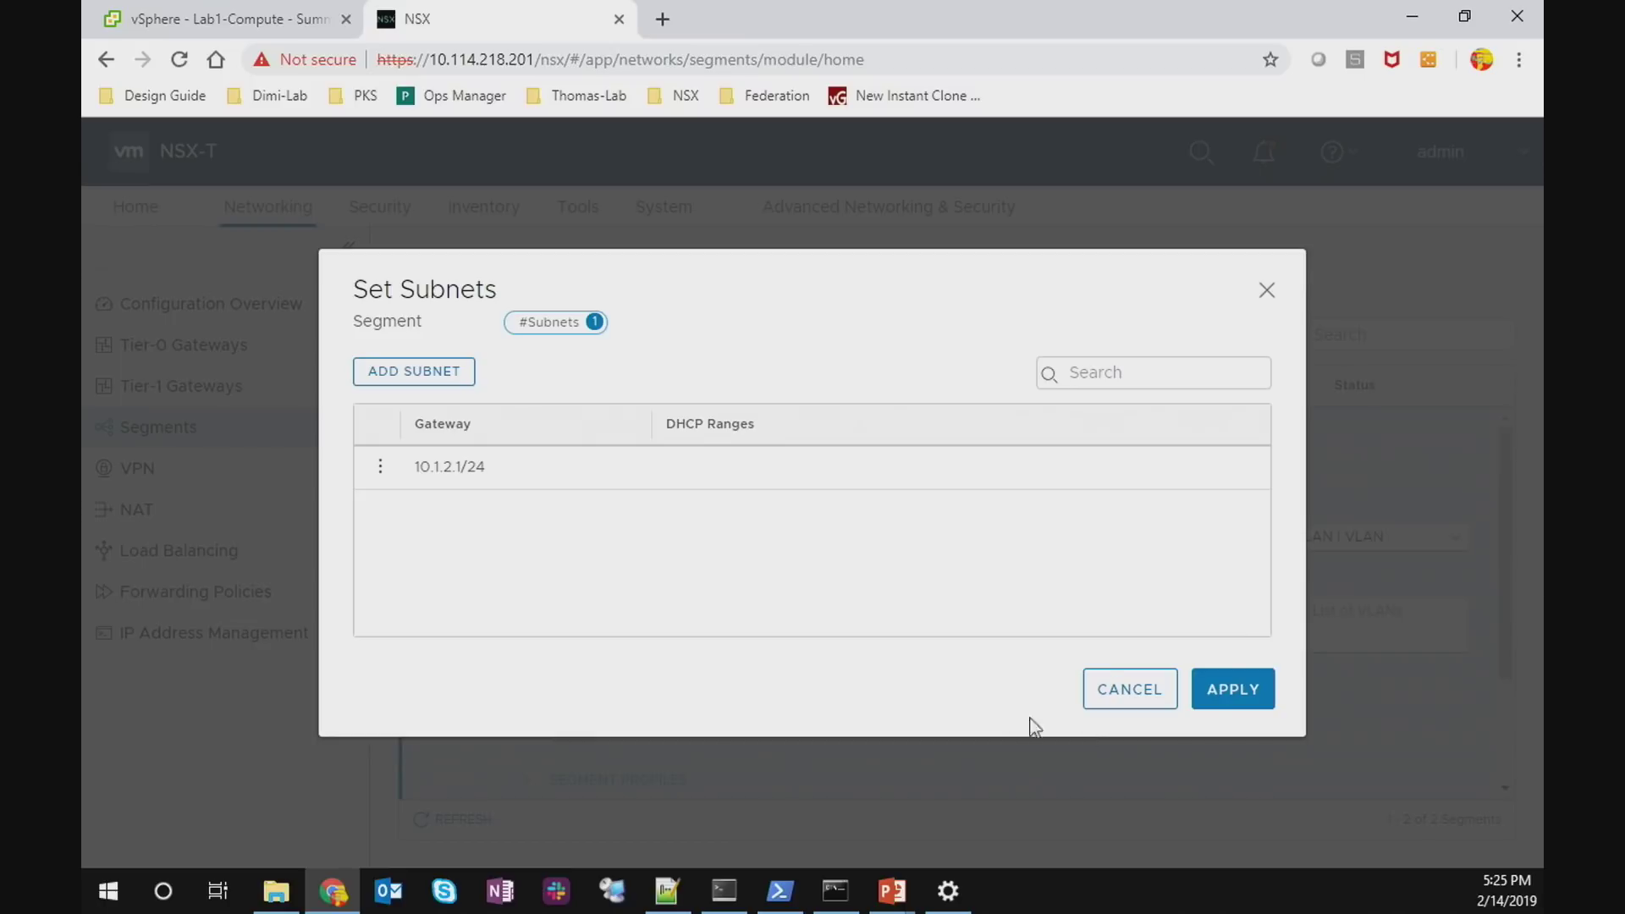
left_click(1224, 700)
Set LS2's transport zone to TZ-Overlay | Overlay and save the segment without continuing its configuration
scroll(850, 520, "down", 2)
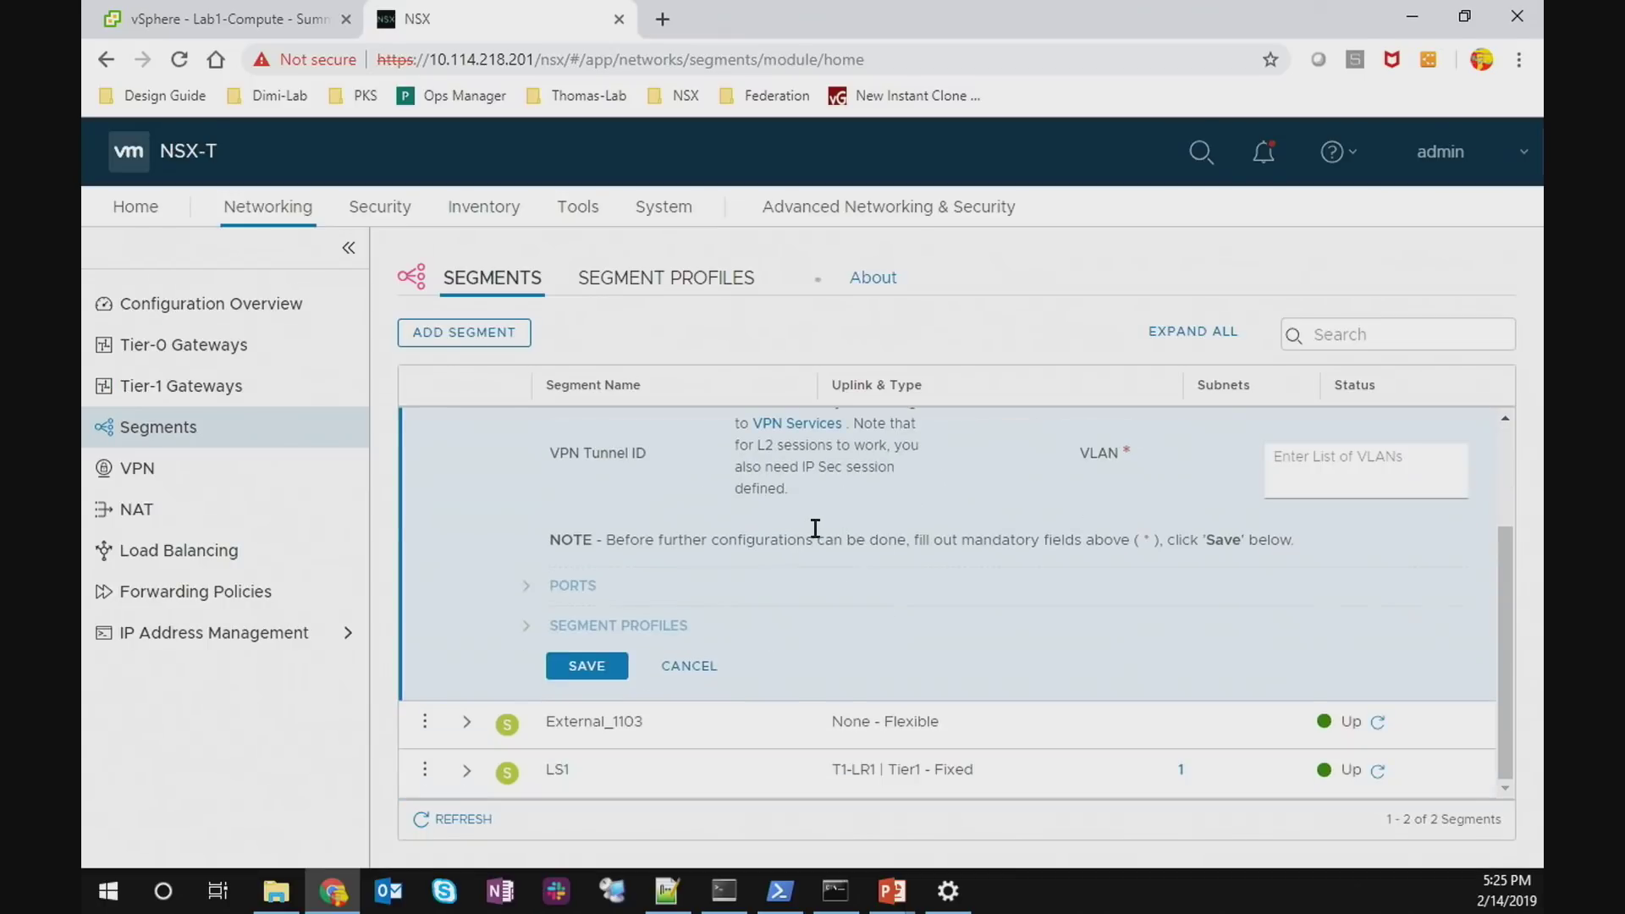
left_click(608, 666)
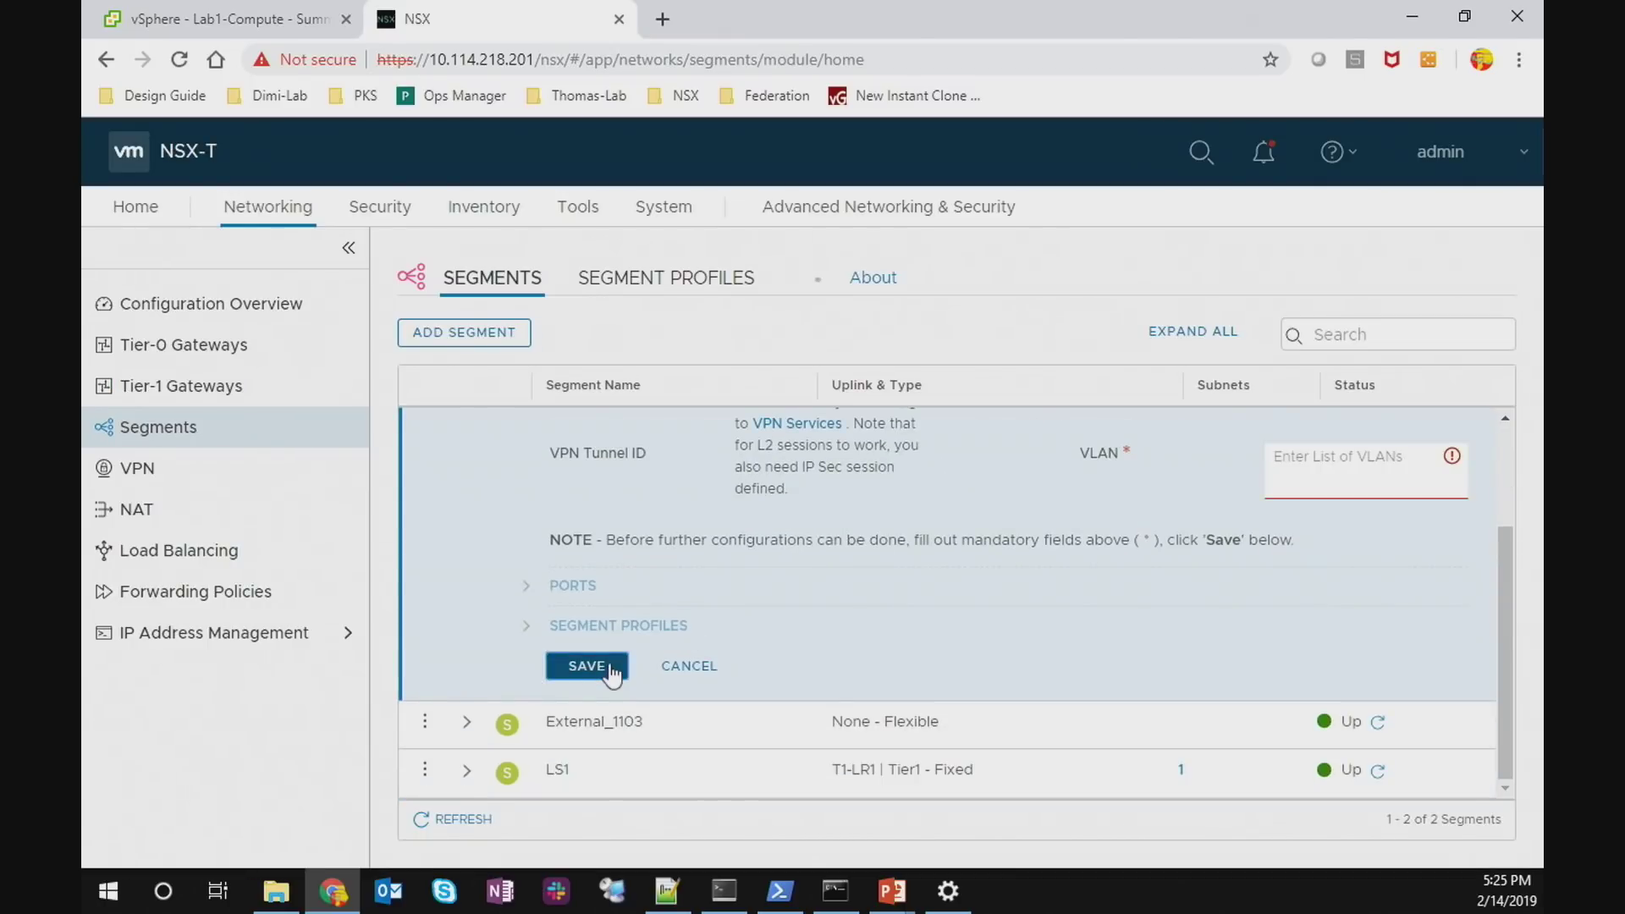
scroll(1324, 606, "up", 2)
left_click(1387, 540)
left_click(1387, 560)
left_click(1385, 536)
left_click(1343, 582)
scroll(736, 617, "down", 2)
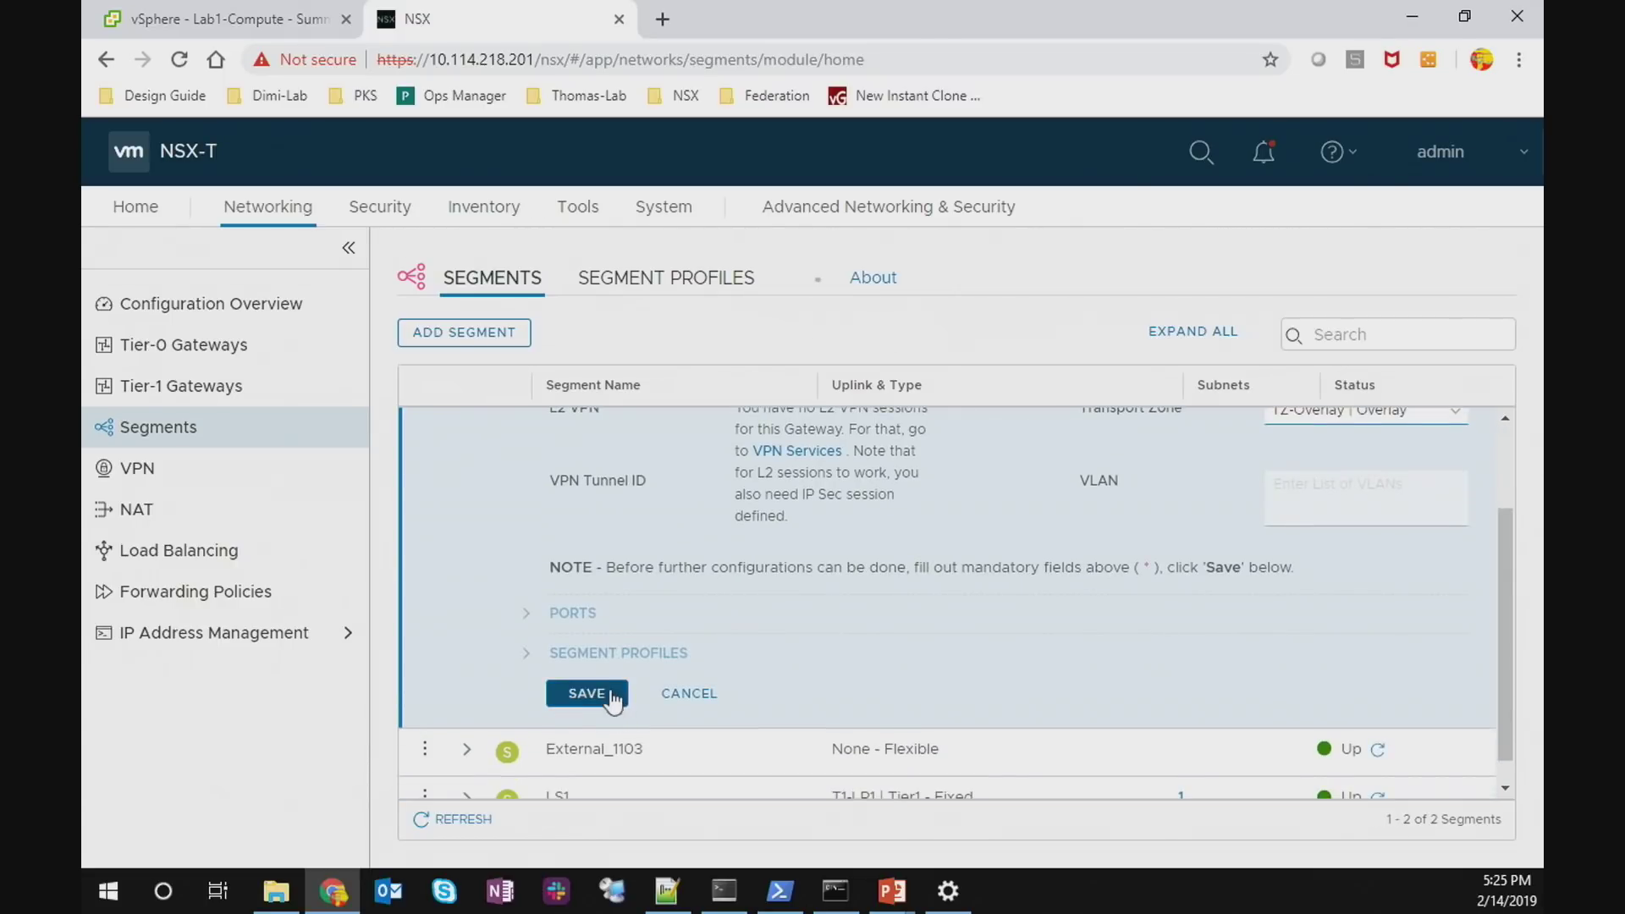
left_click(586, 693)
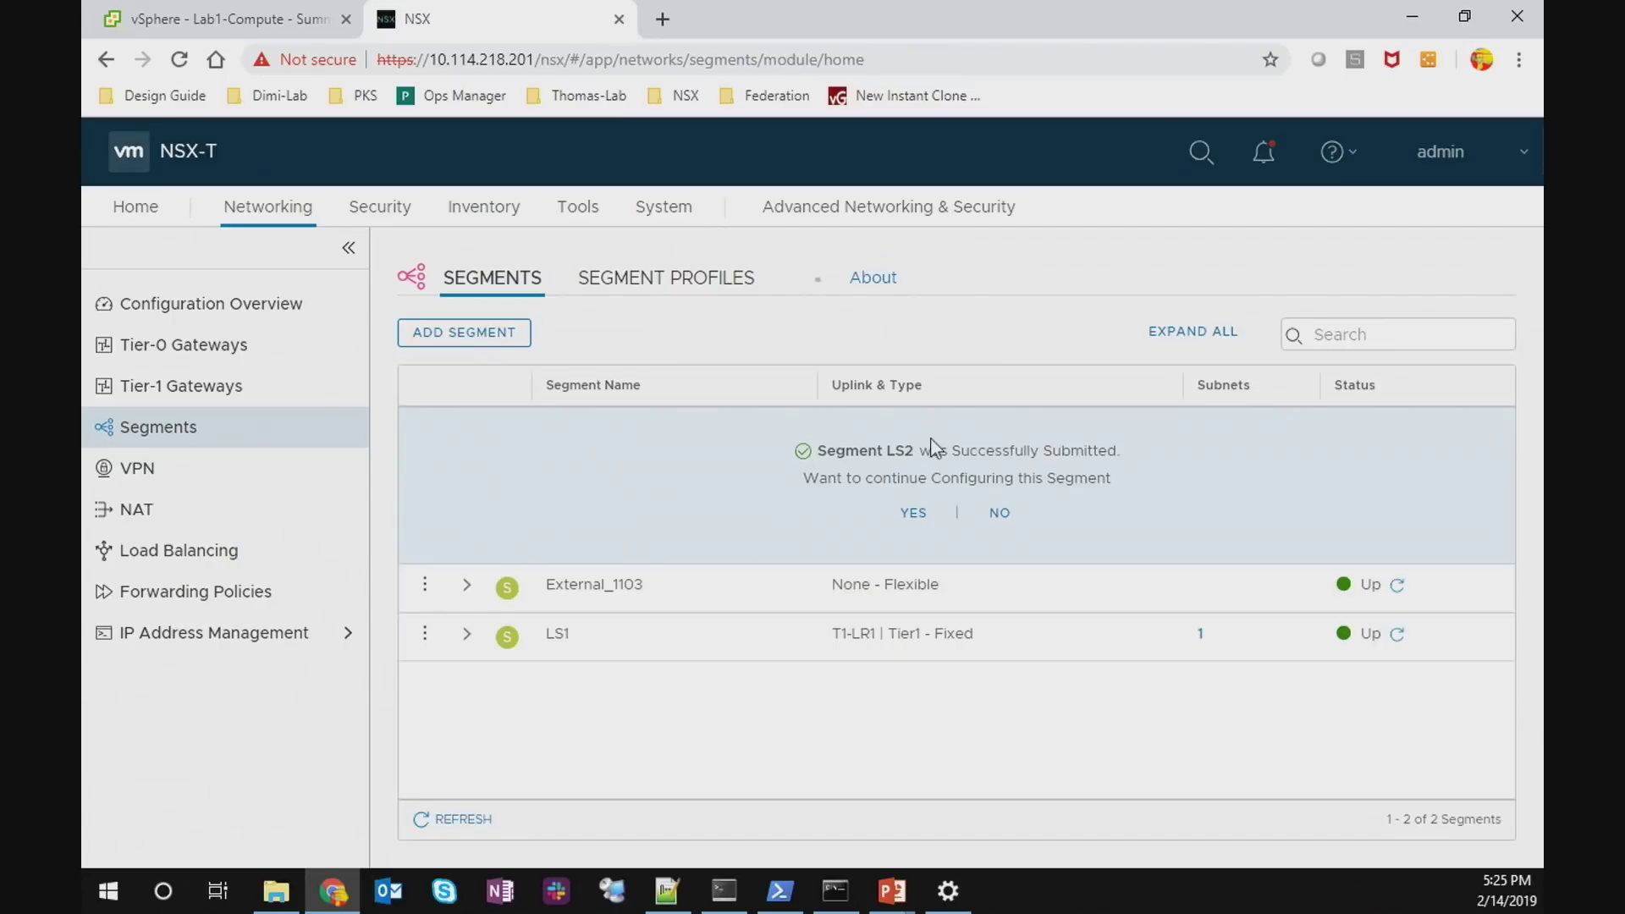
left_click(1004, 513)
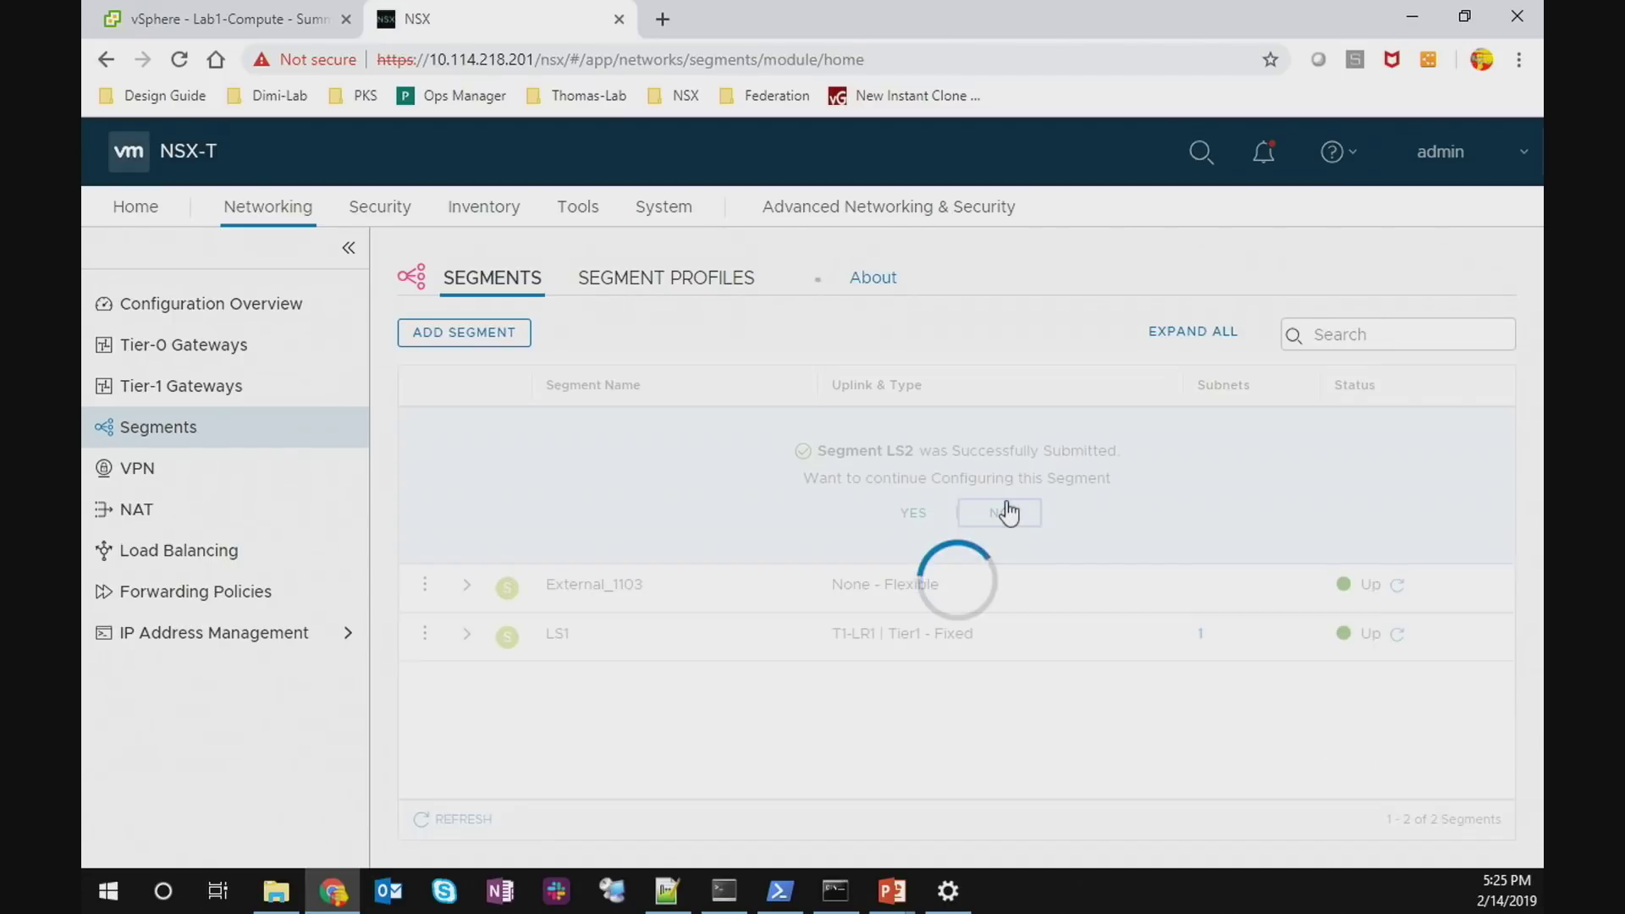
Create a load balancer named LB2 on Tier-1 gateway T1-LR2 and save it without continuing its configuration
left_click(211, 550)
left_click(462, 335)
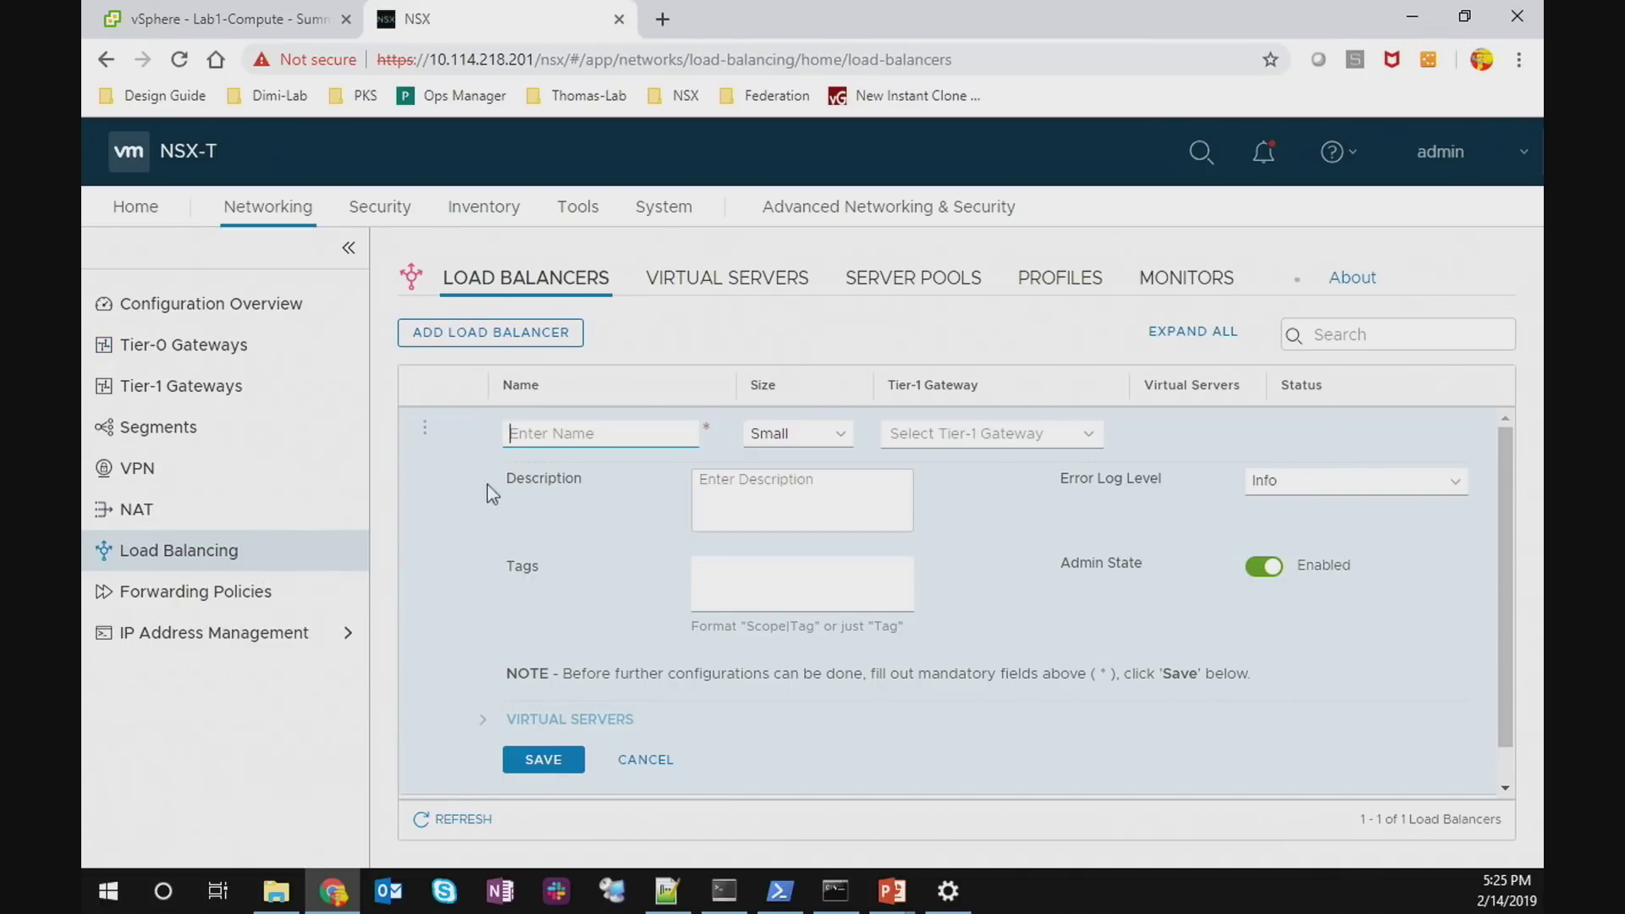
type("LB2")
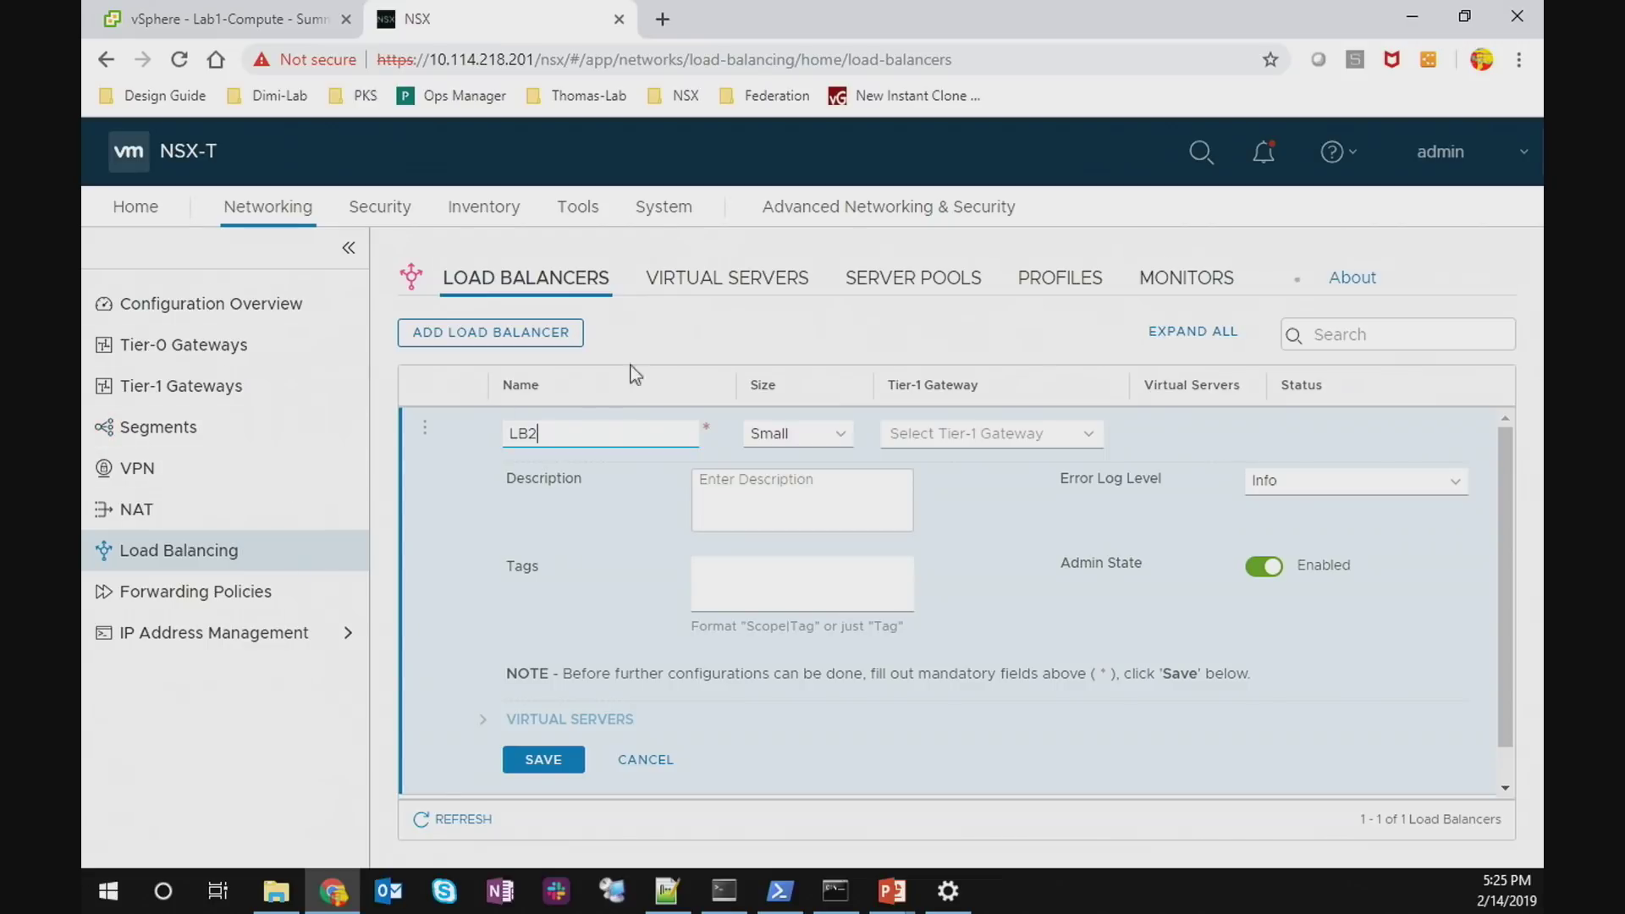
left_click(1056, 431)
left_click(996, 513)
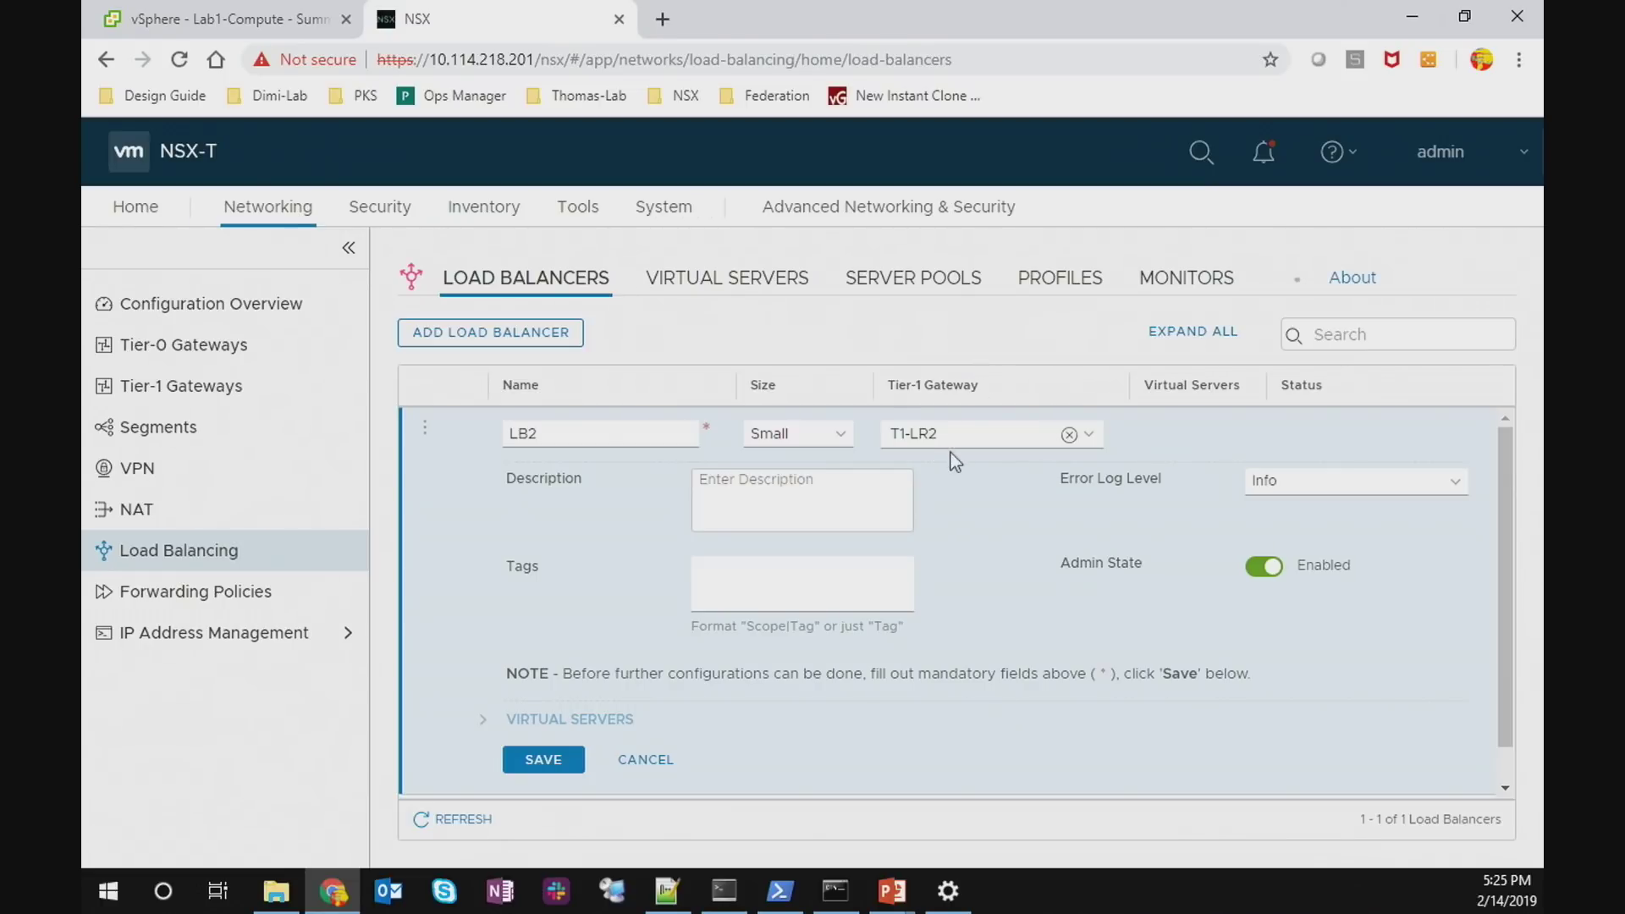
left_click(546, 761)
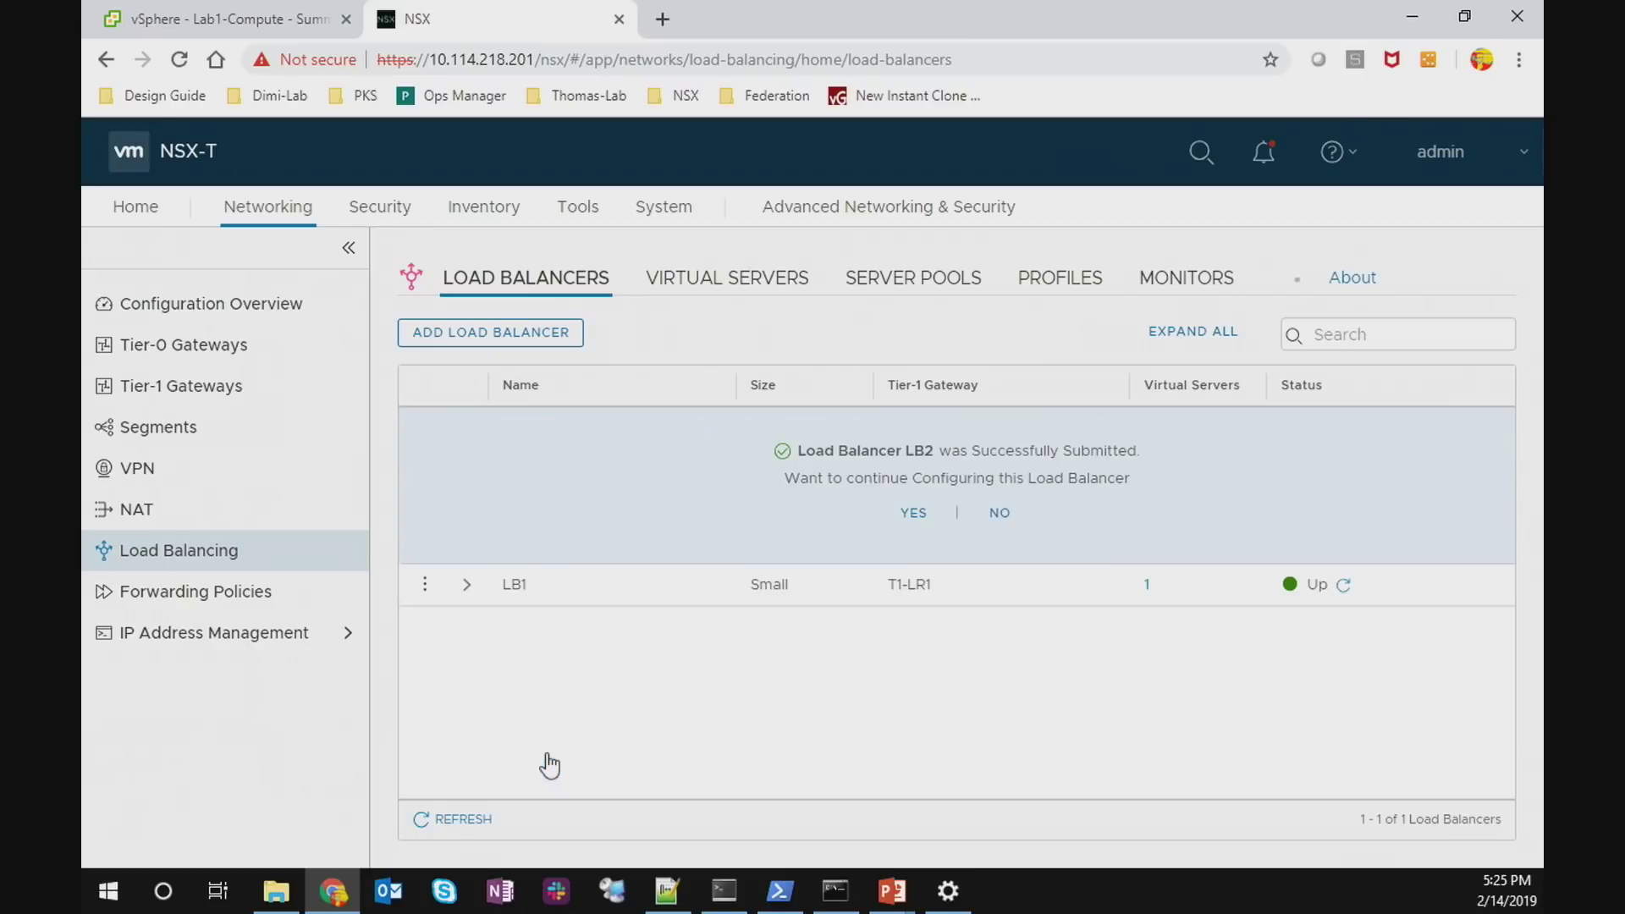
left_click(995, 514)
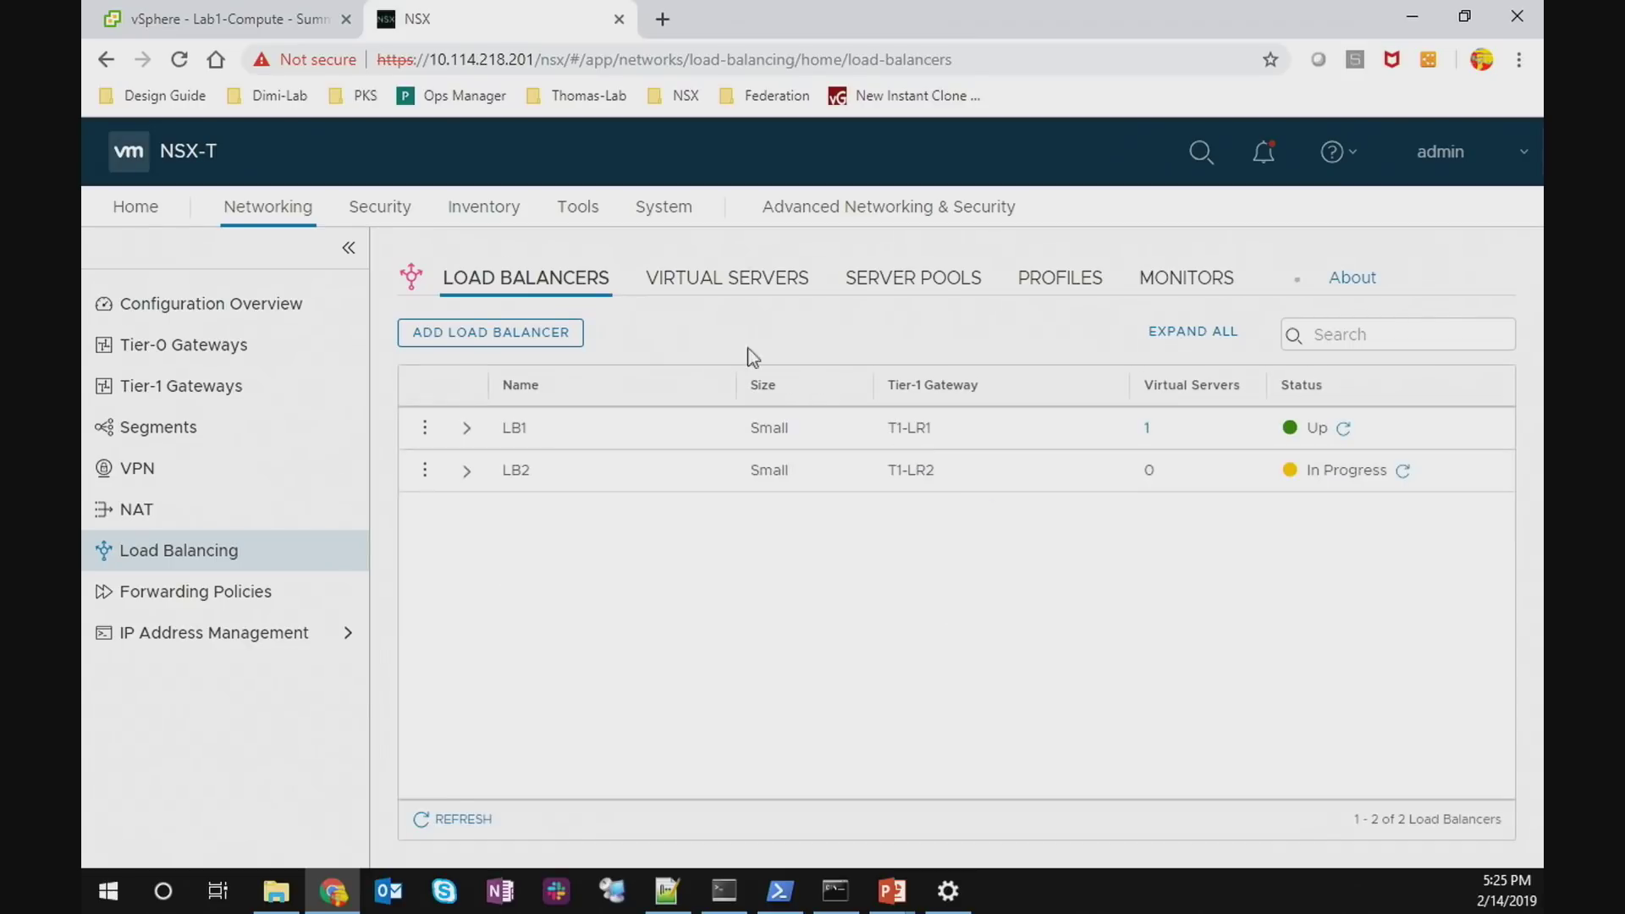
Start an L7 HTTP virtual server named VIP2 with IP address 21.21.21.7 and port 80 on load balancer LB2
left_click(745, 276)
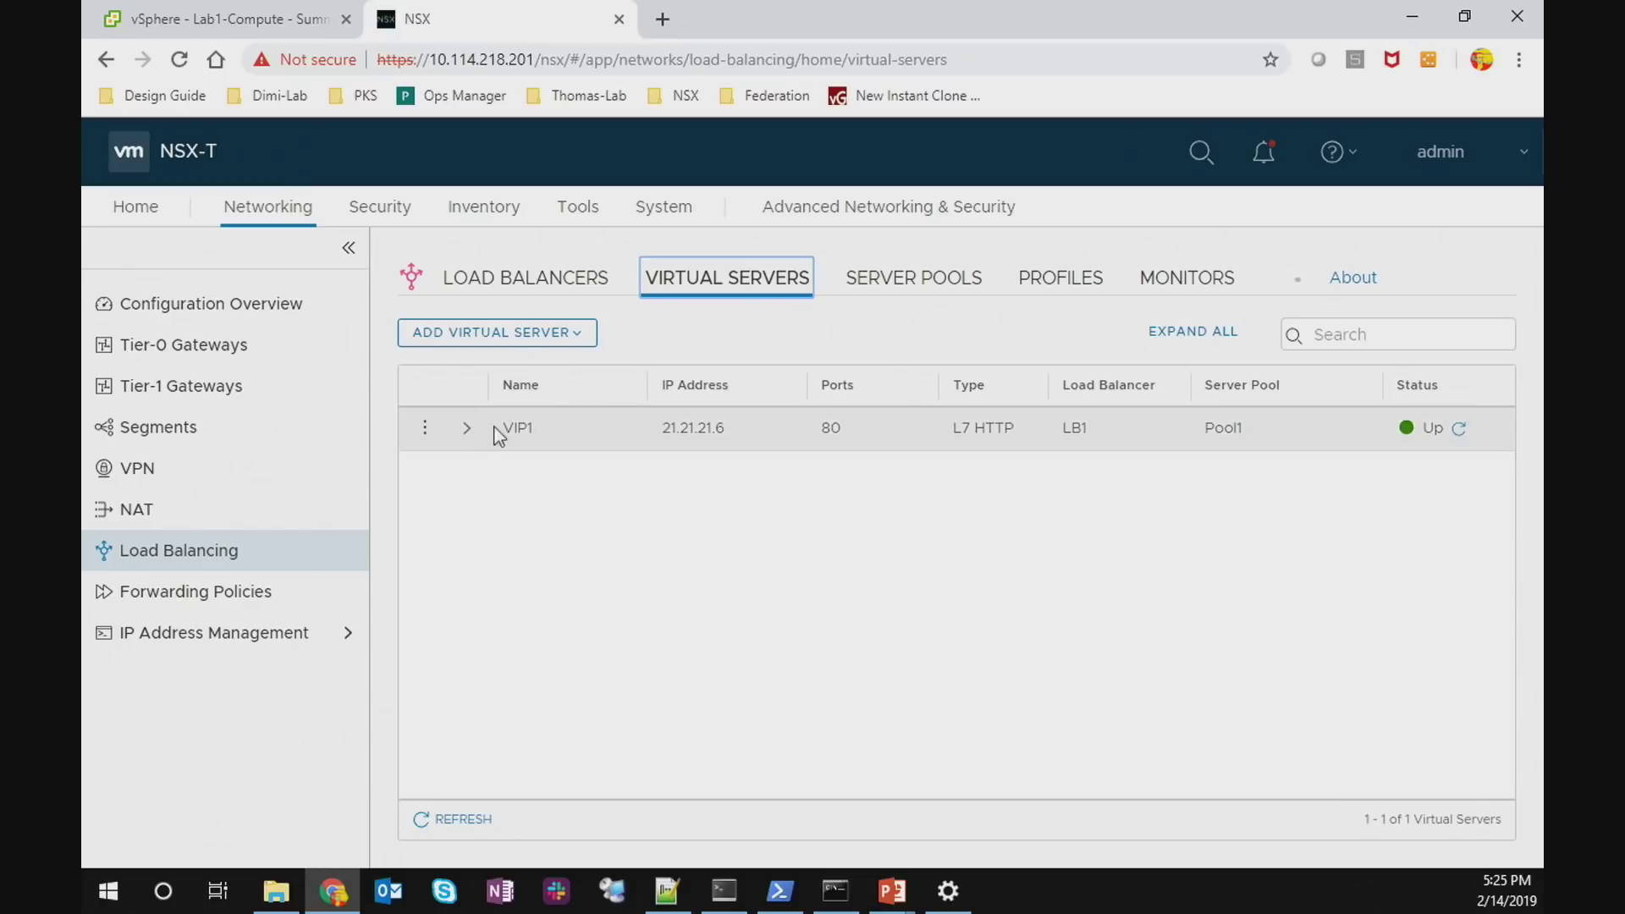
left_click(517, 335)
left_click(479, 460)
type("VIP2")
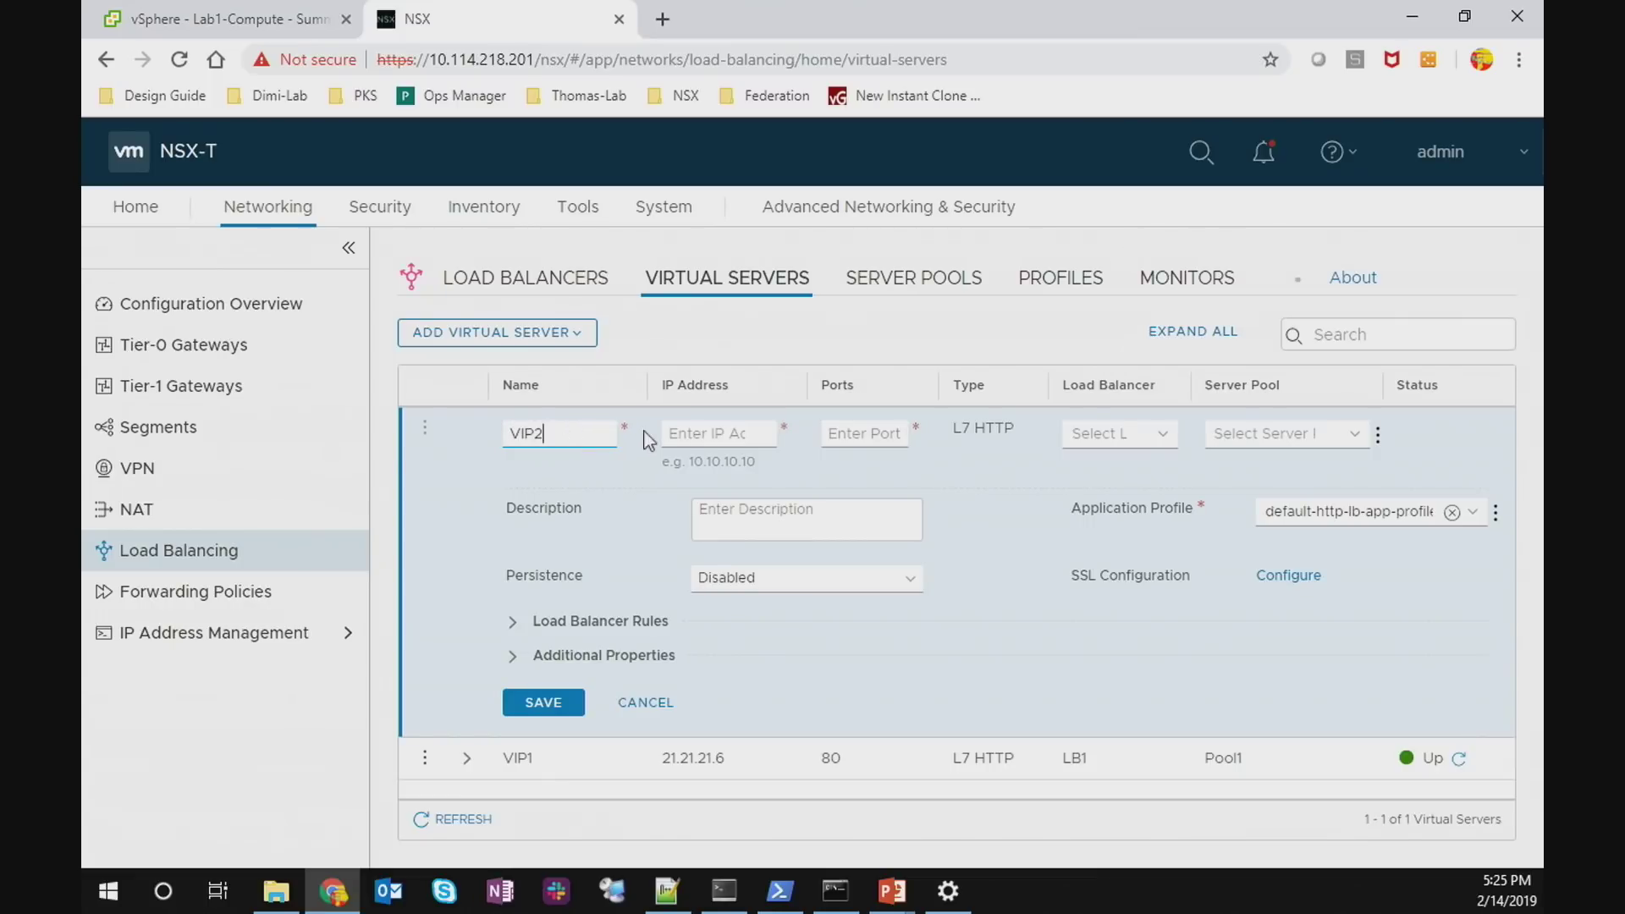
type("1.21.21.7")
left_click(829, 434)
type("80")
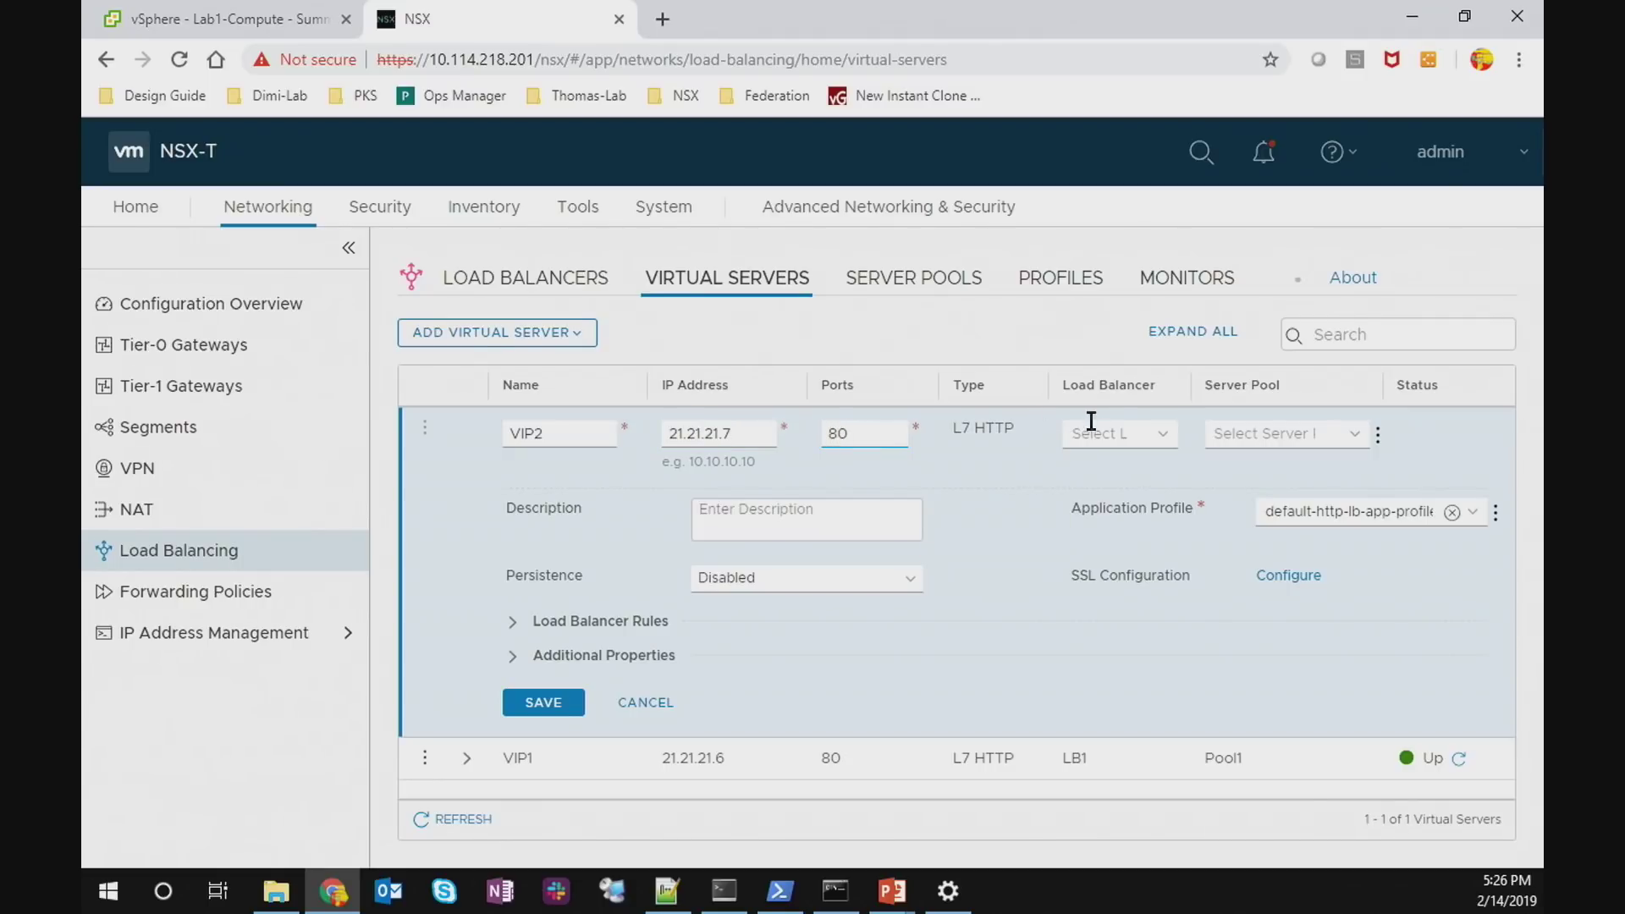
left_click(1164, 434)
left_click(1095, 517)
Start a new server pool named Pool2 for virtual server VIP2
left_click(1378, 434)
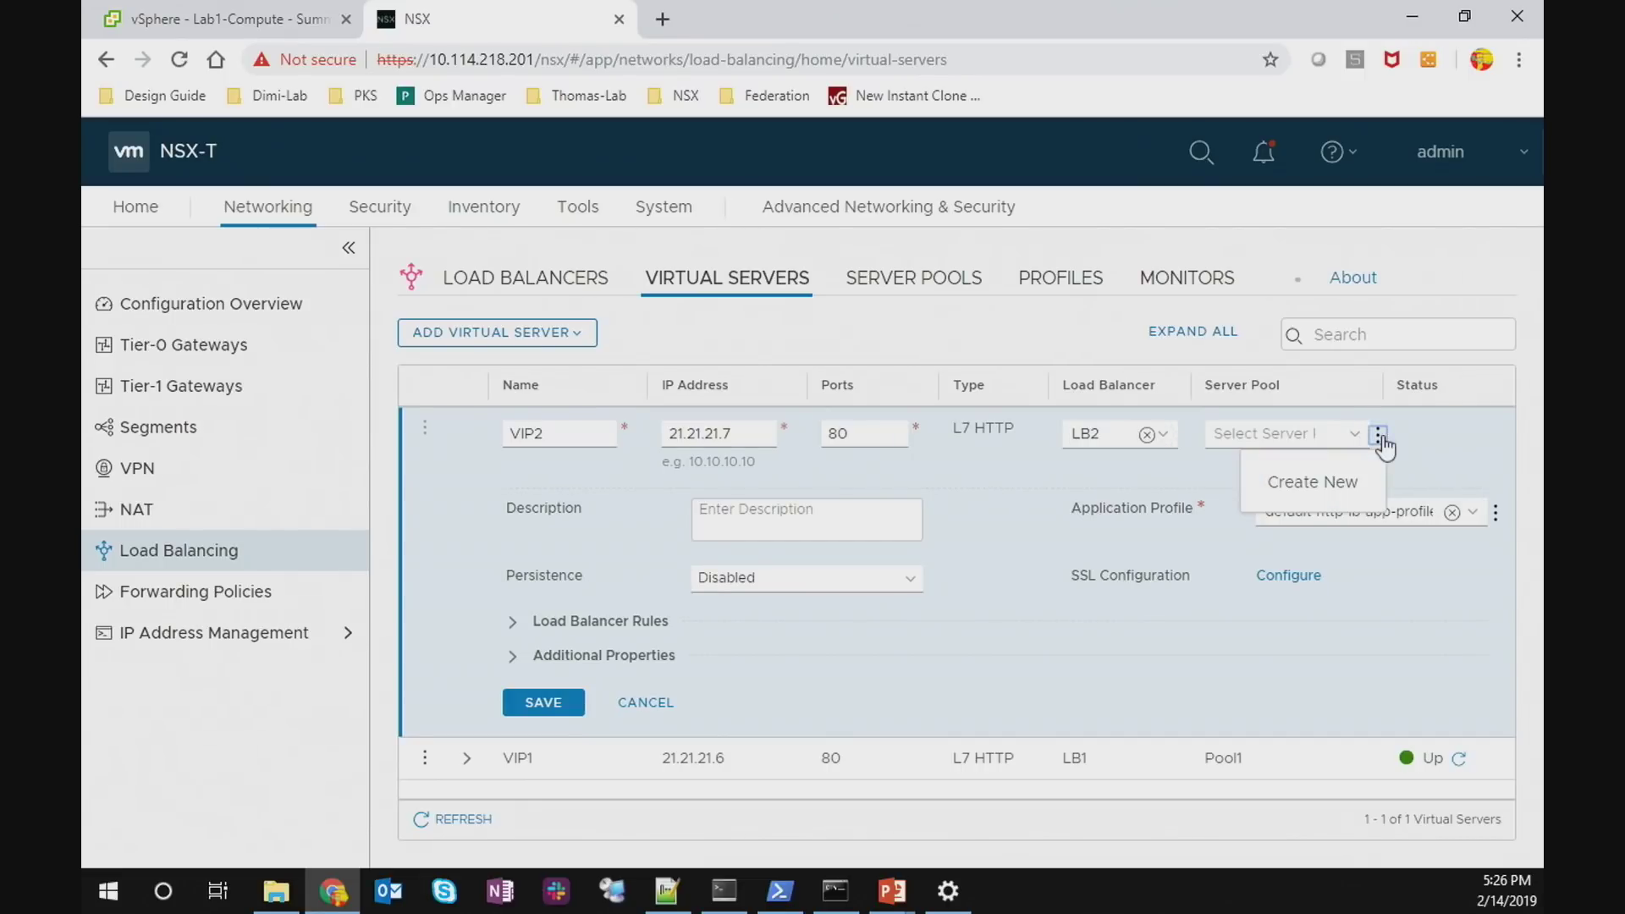
left_click(1348, 484)
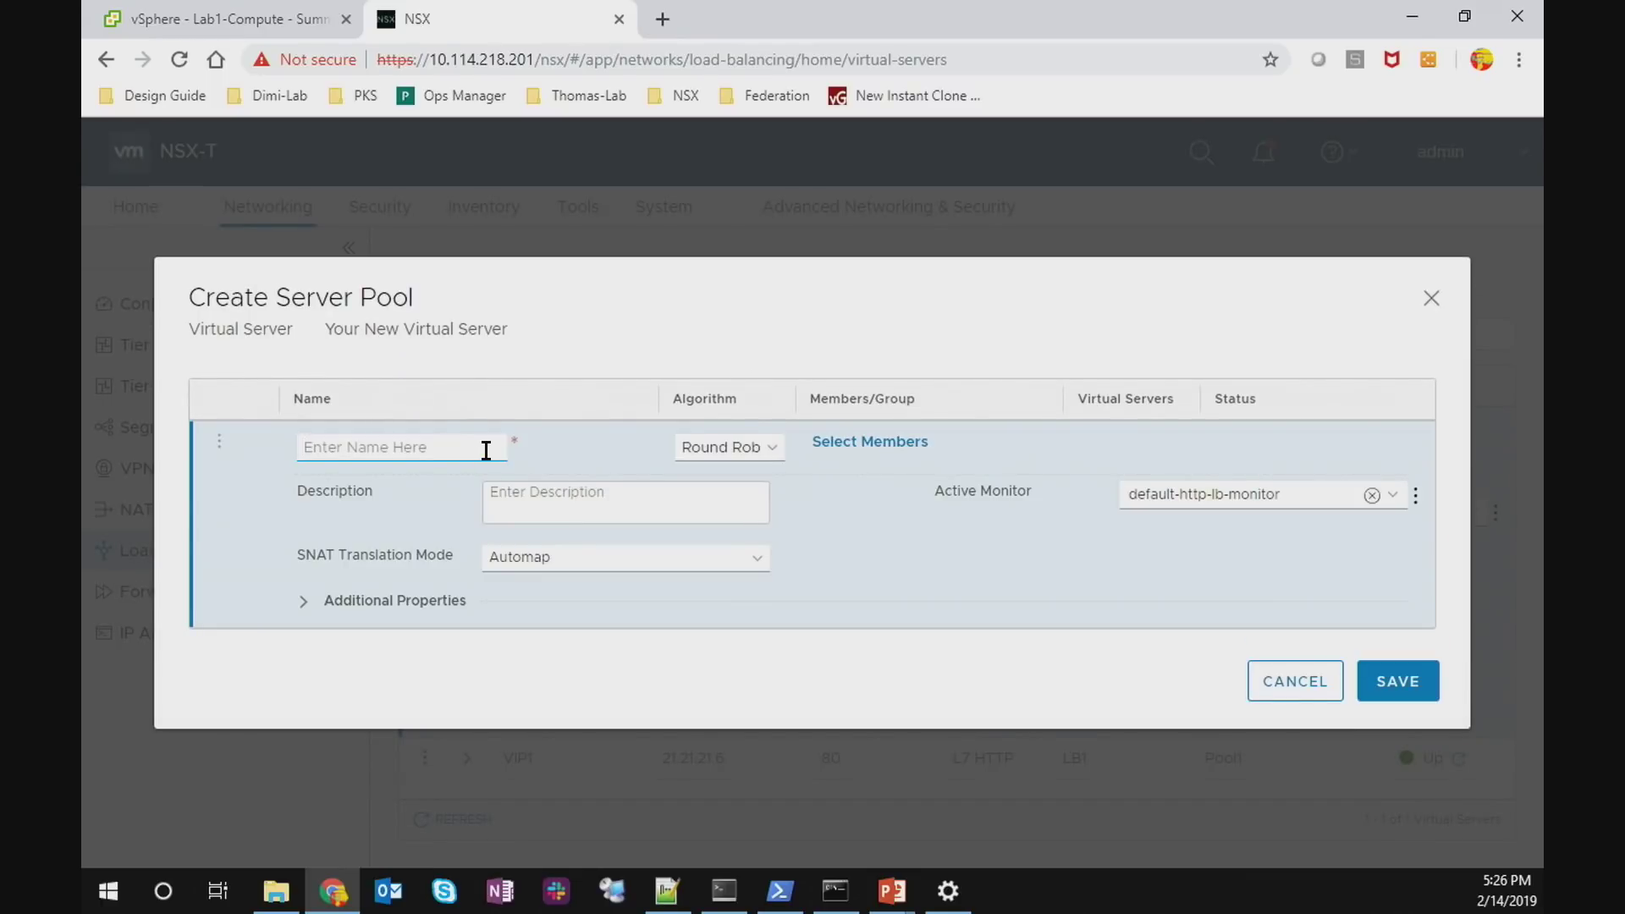
type("Pool2")
Add an individual member S1 with IP 10.1.2.11 and port 80 to Pool2
left_click(863, 445)
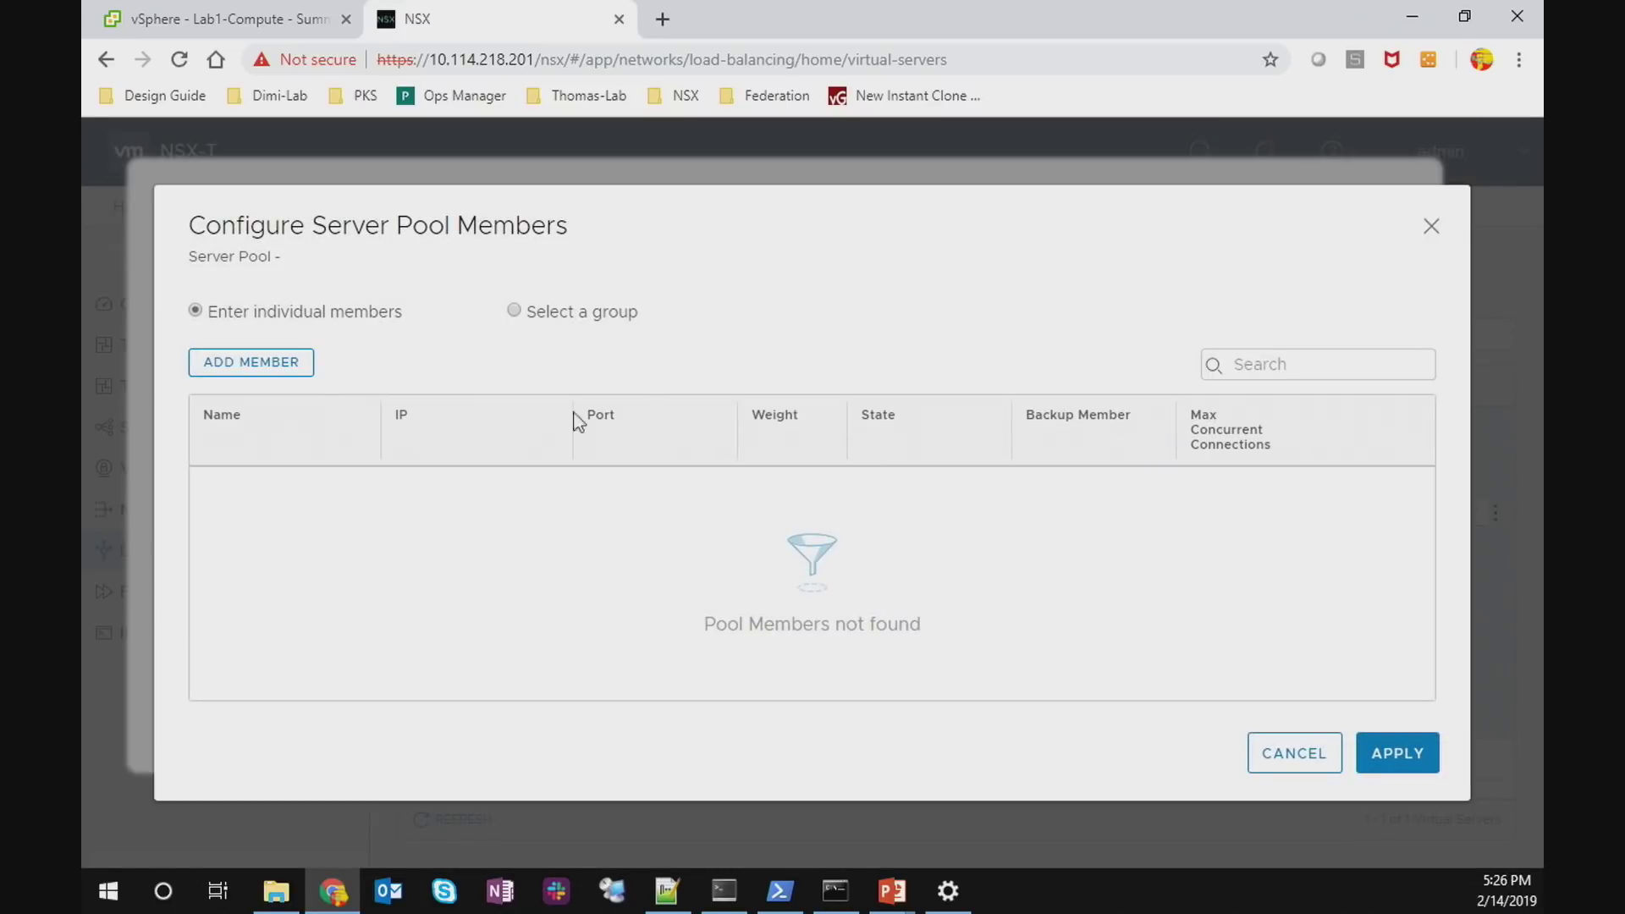
left_click(278, 364)
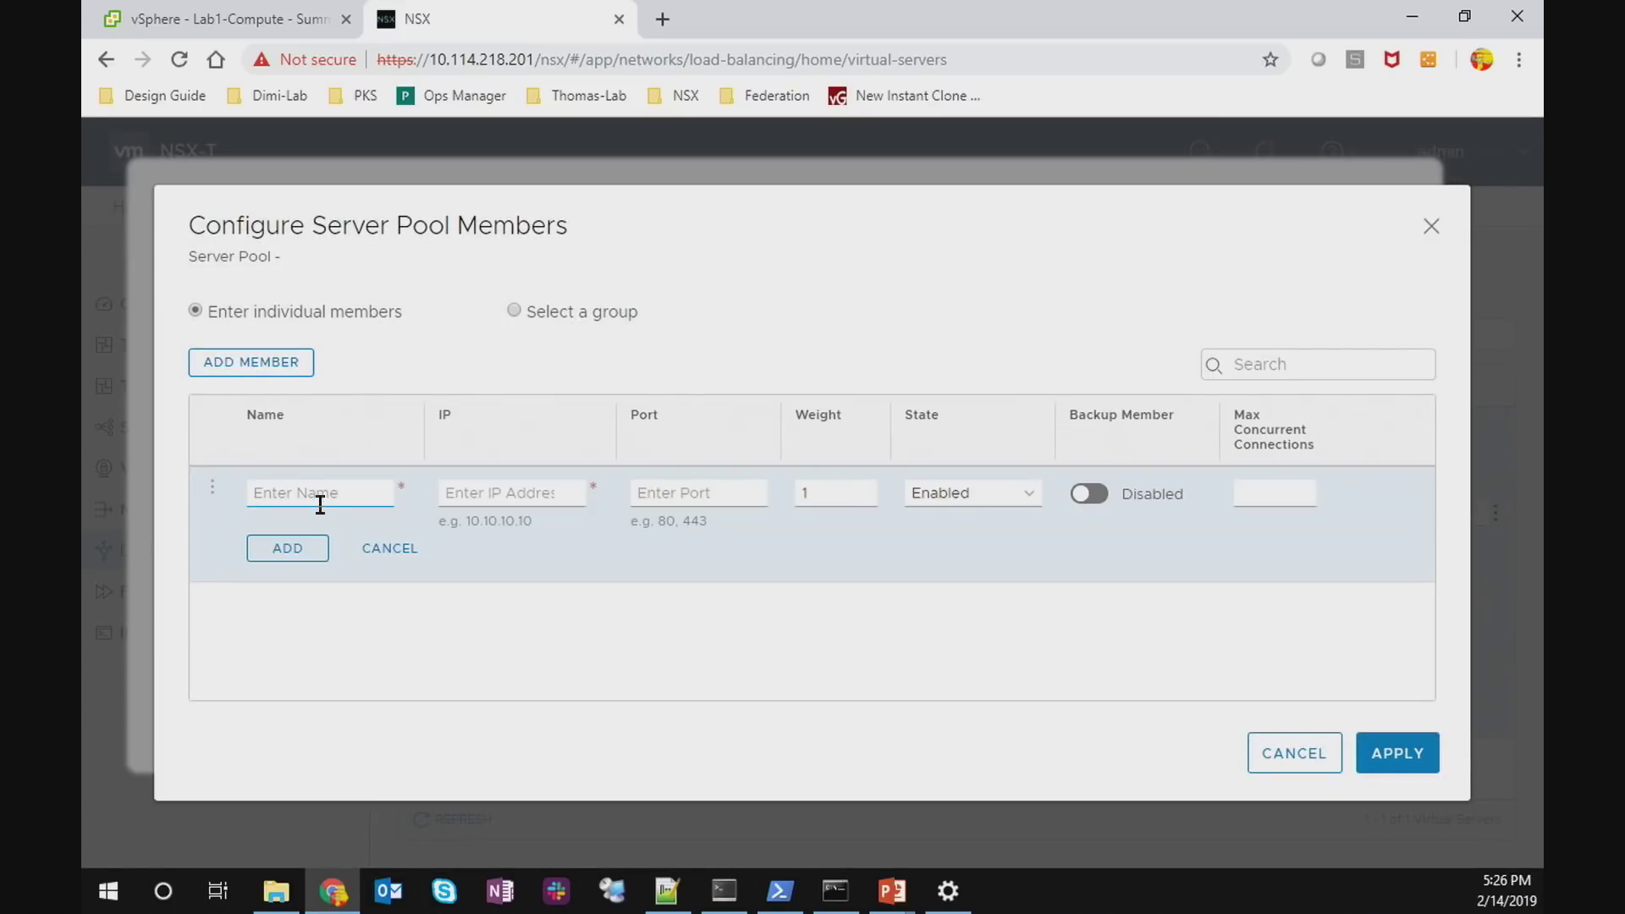
type("S1")
left_click(466, 492)
type("10.12")
type(".11")
key("Tab")
type("80")
left_click(470, 492)
type(".")
left_click(328, 547)
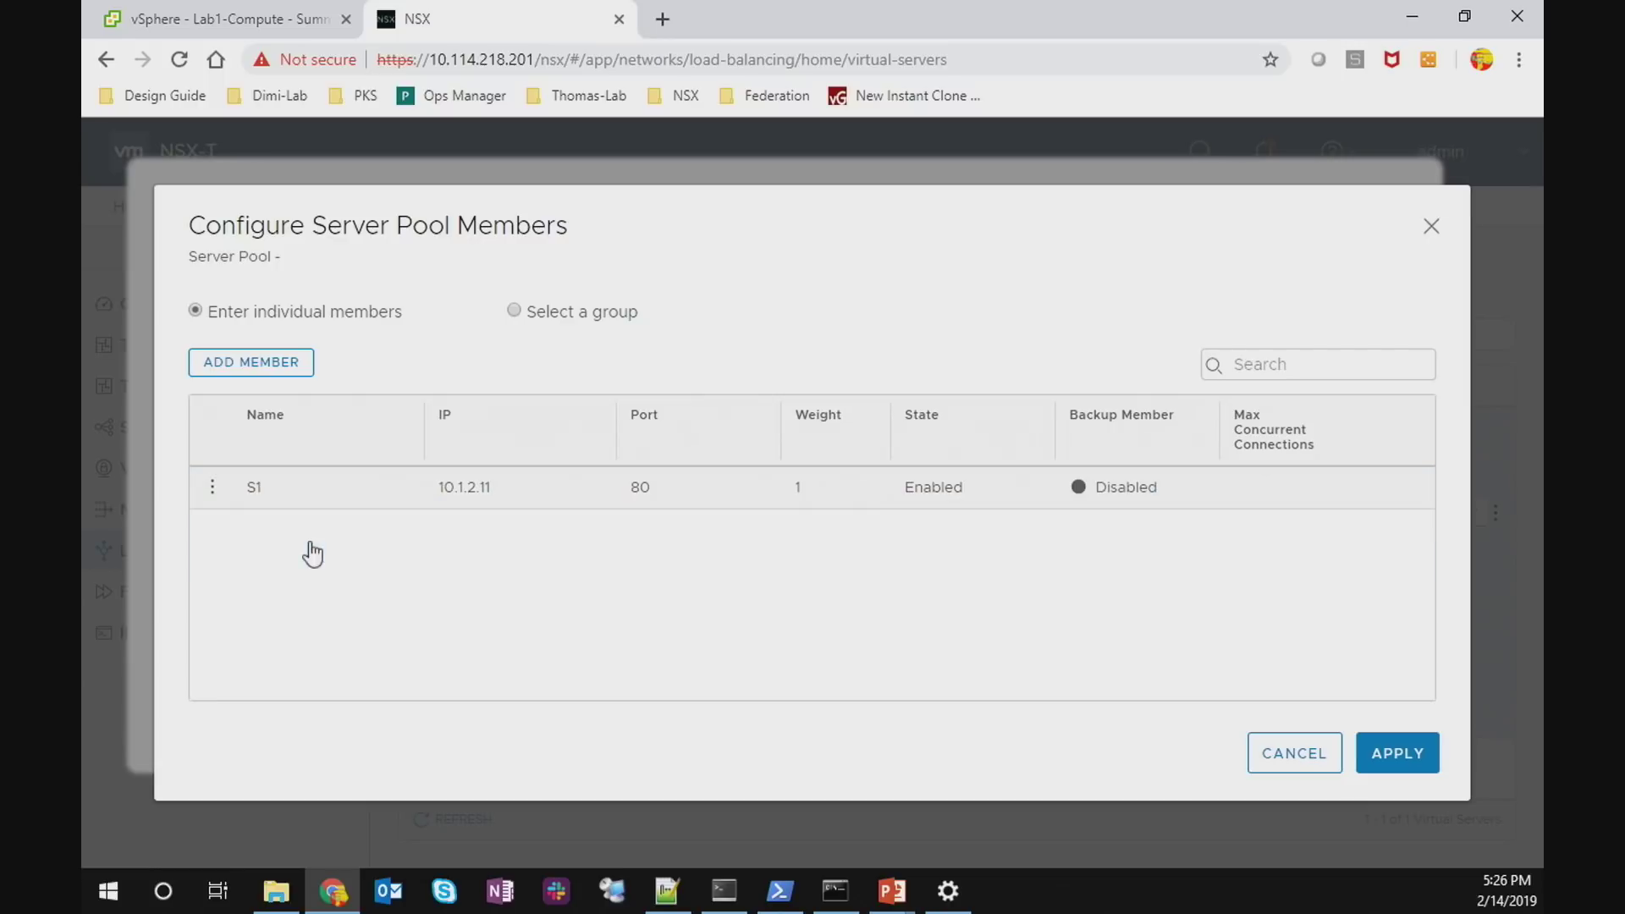
Clone member S1 as S2 with IP 10.1.2.12, apply the member list and save Pool2
left_click(213, 487)
left_click(277, 516)
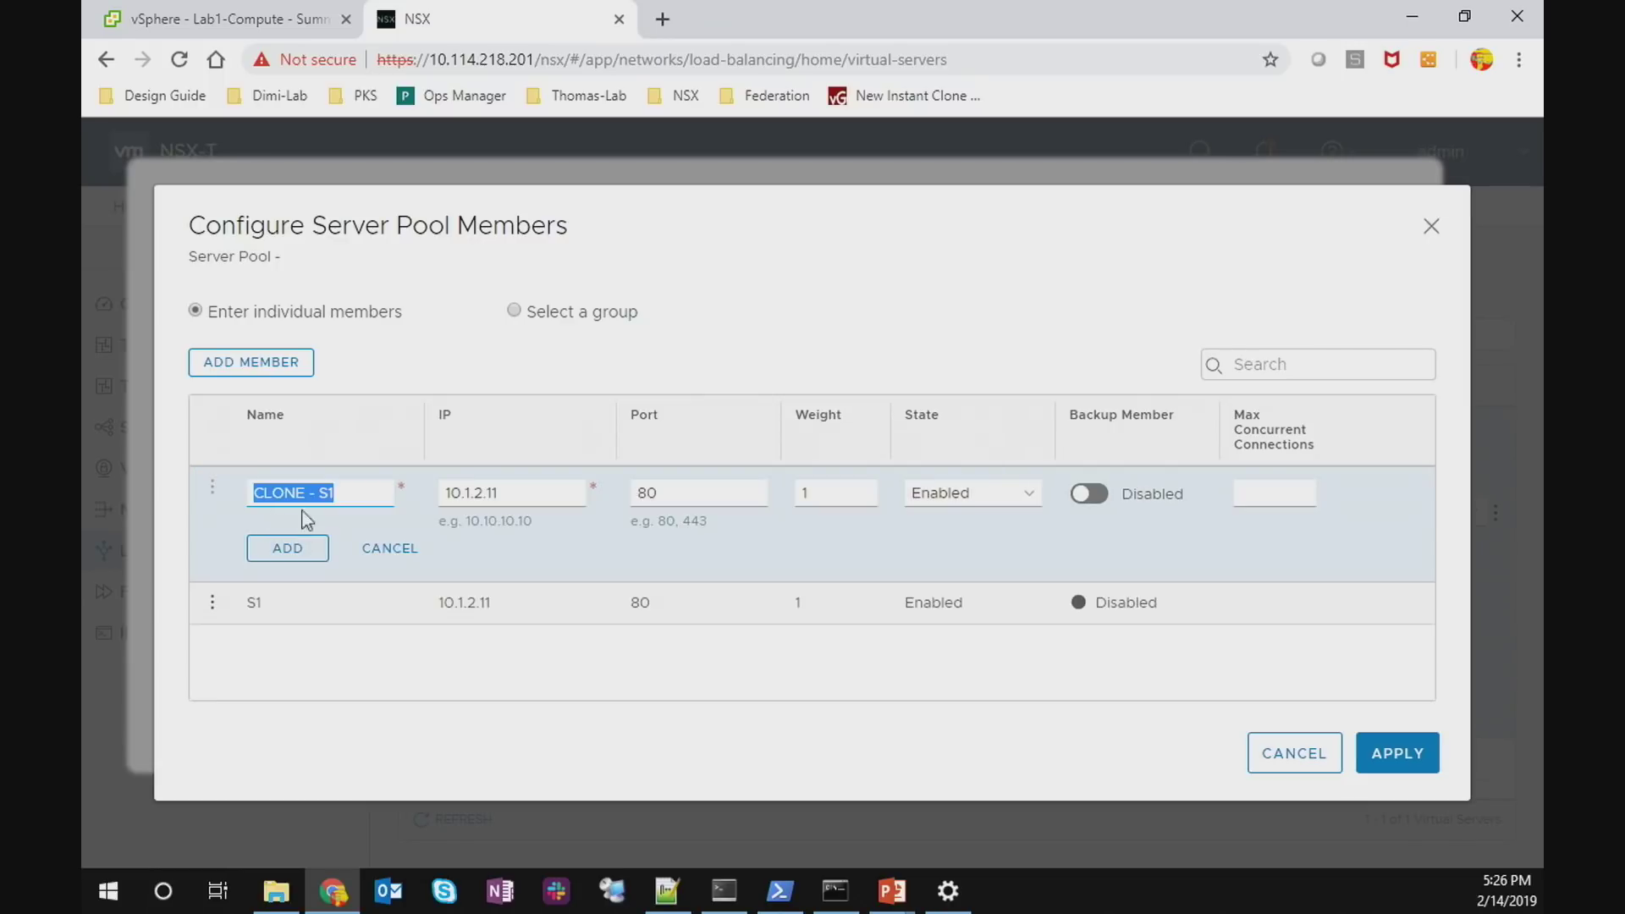
type("S2")
key("Tab")
key("Right")
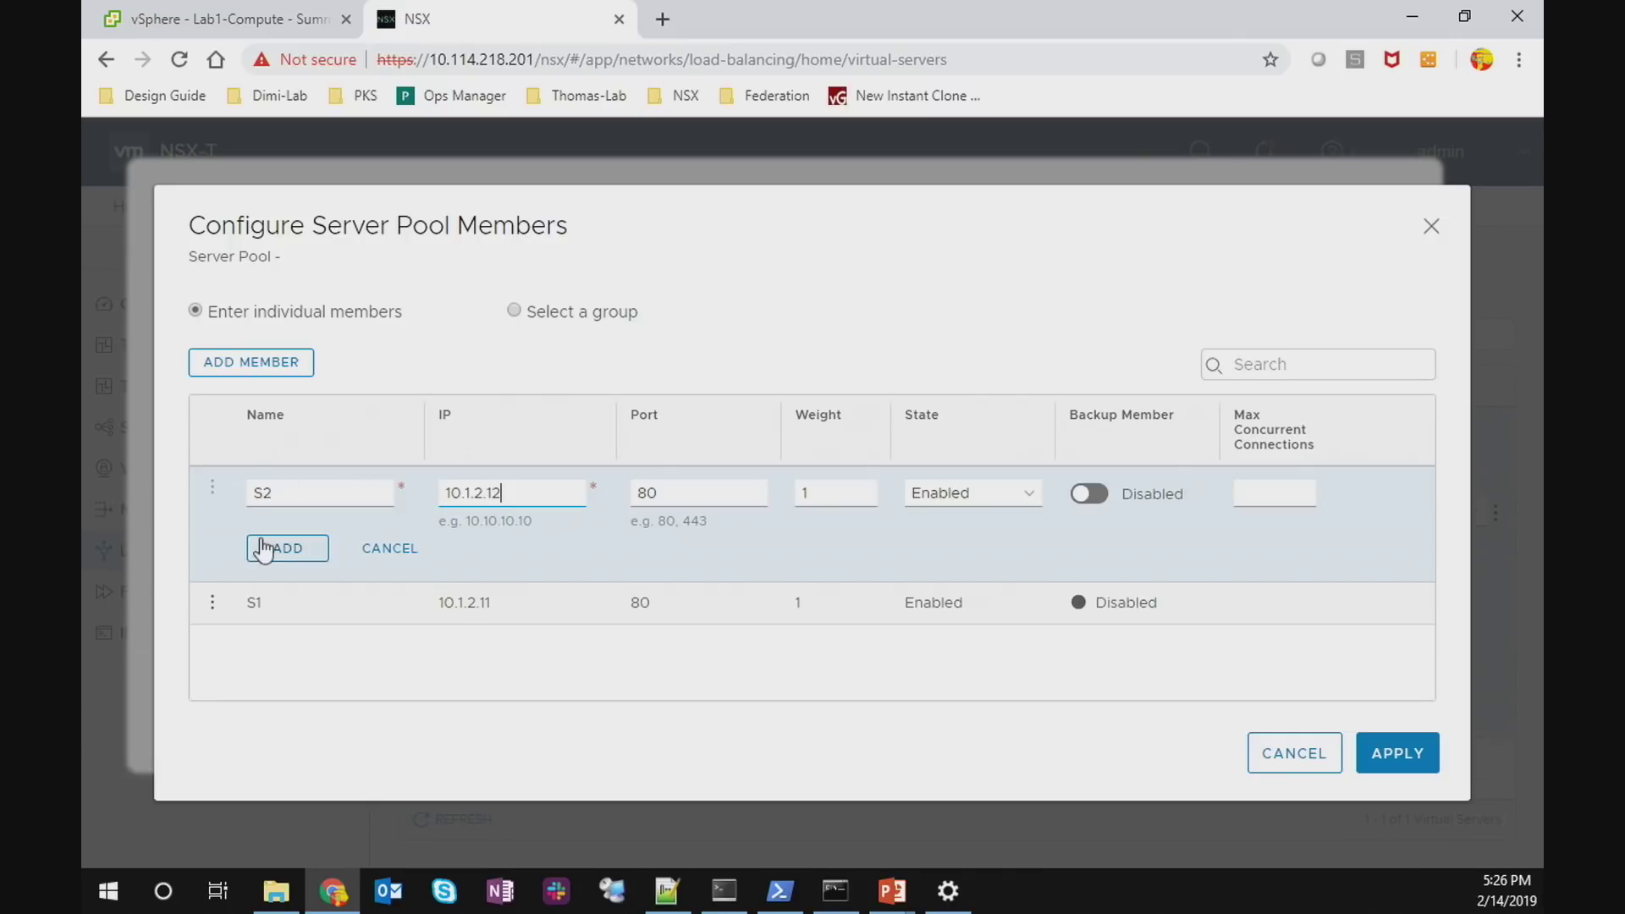
left_click(265, 550)
left_click(1392, 753)
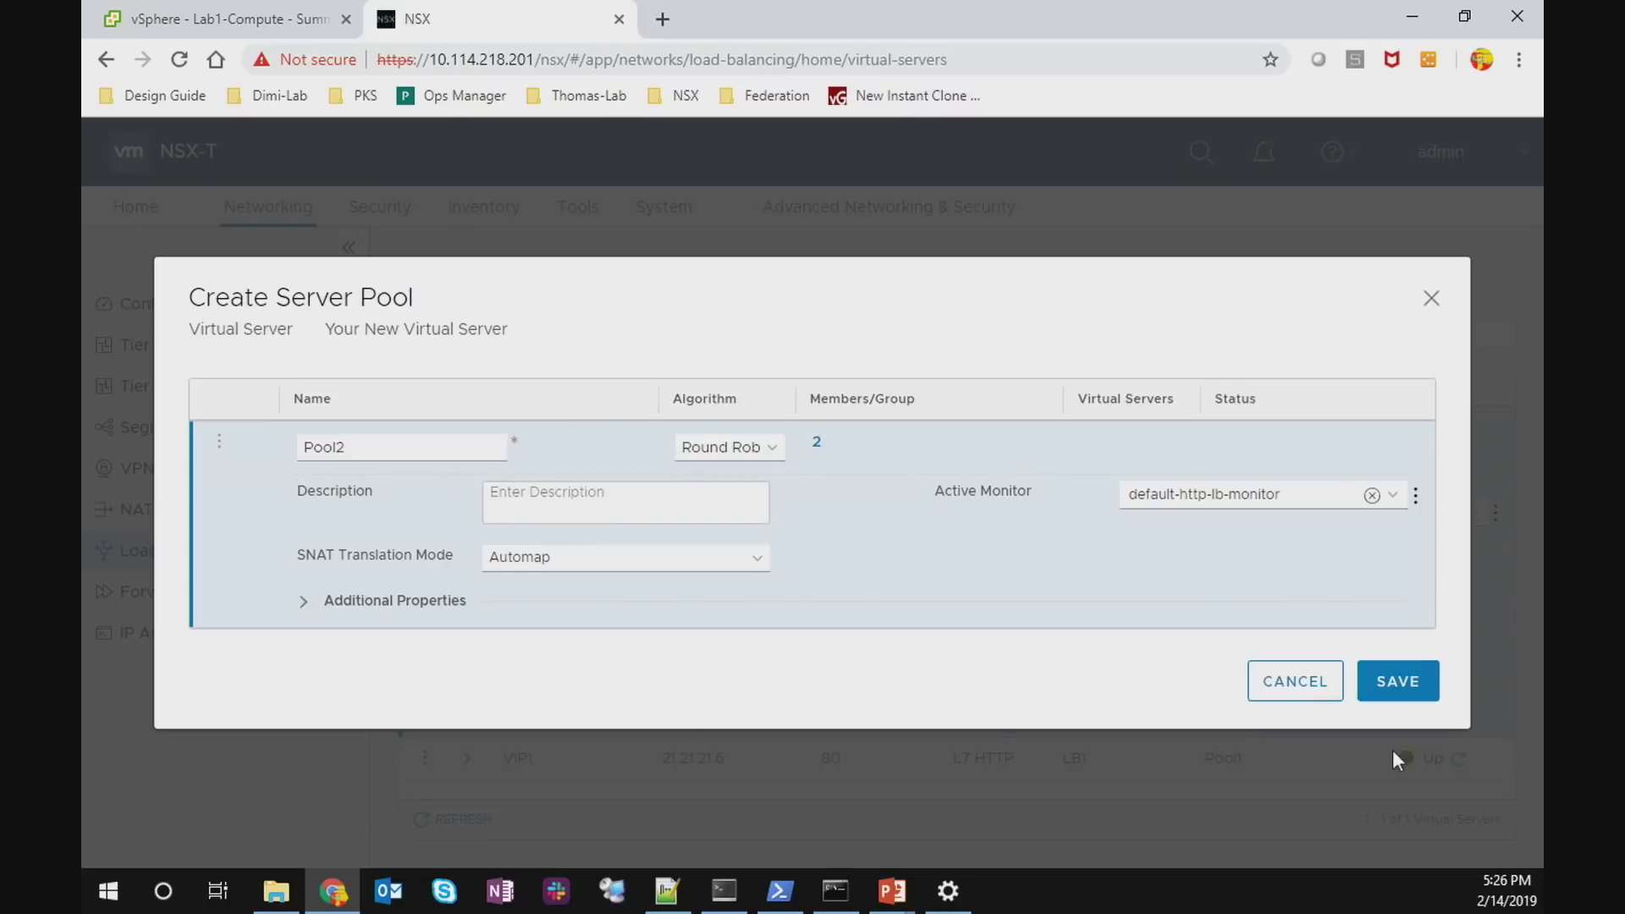
left_click(1395, 664)
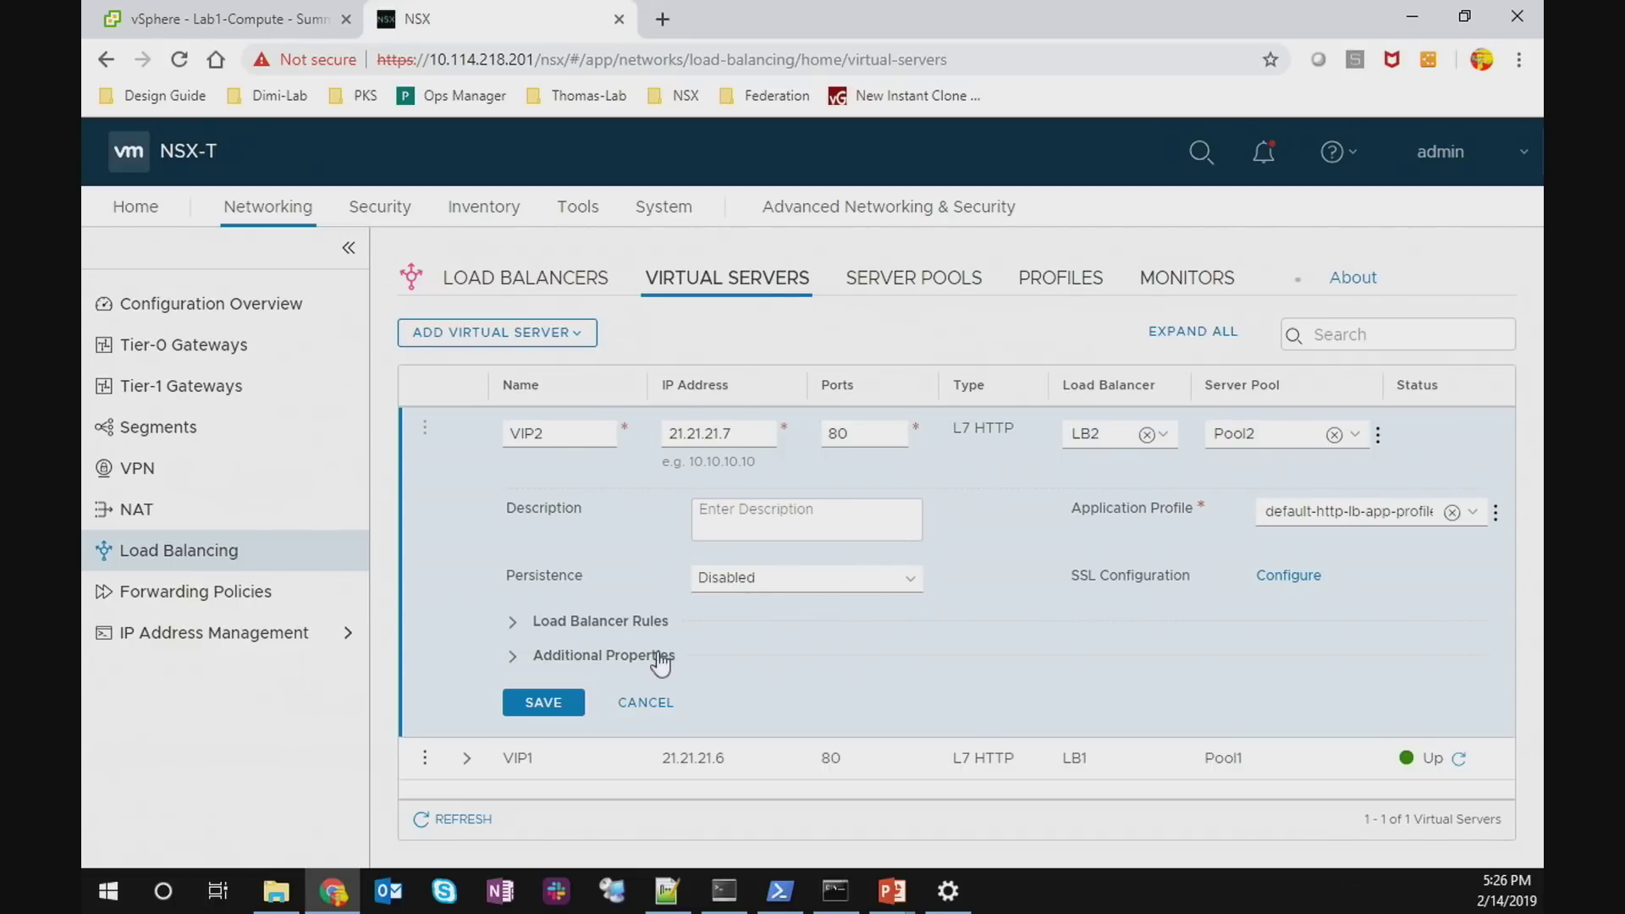
Add a Request Forwarding rule to VIP2 that matches HTTP request URIs starting with /app1
left_click(537, 627)
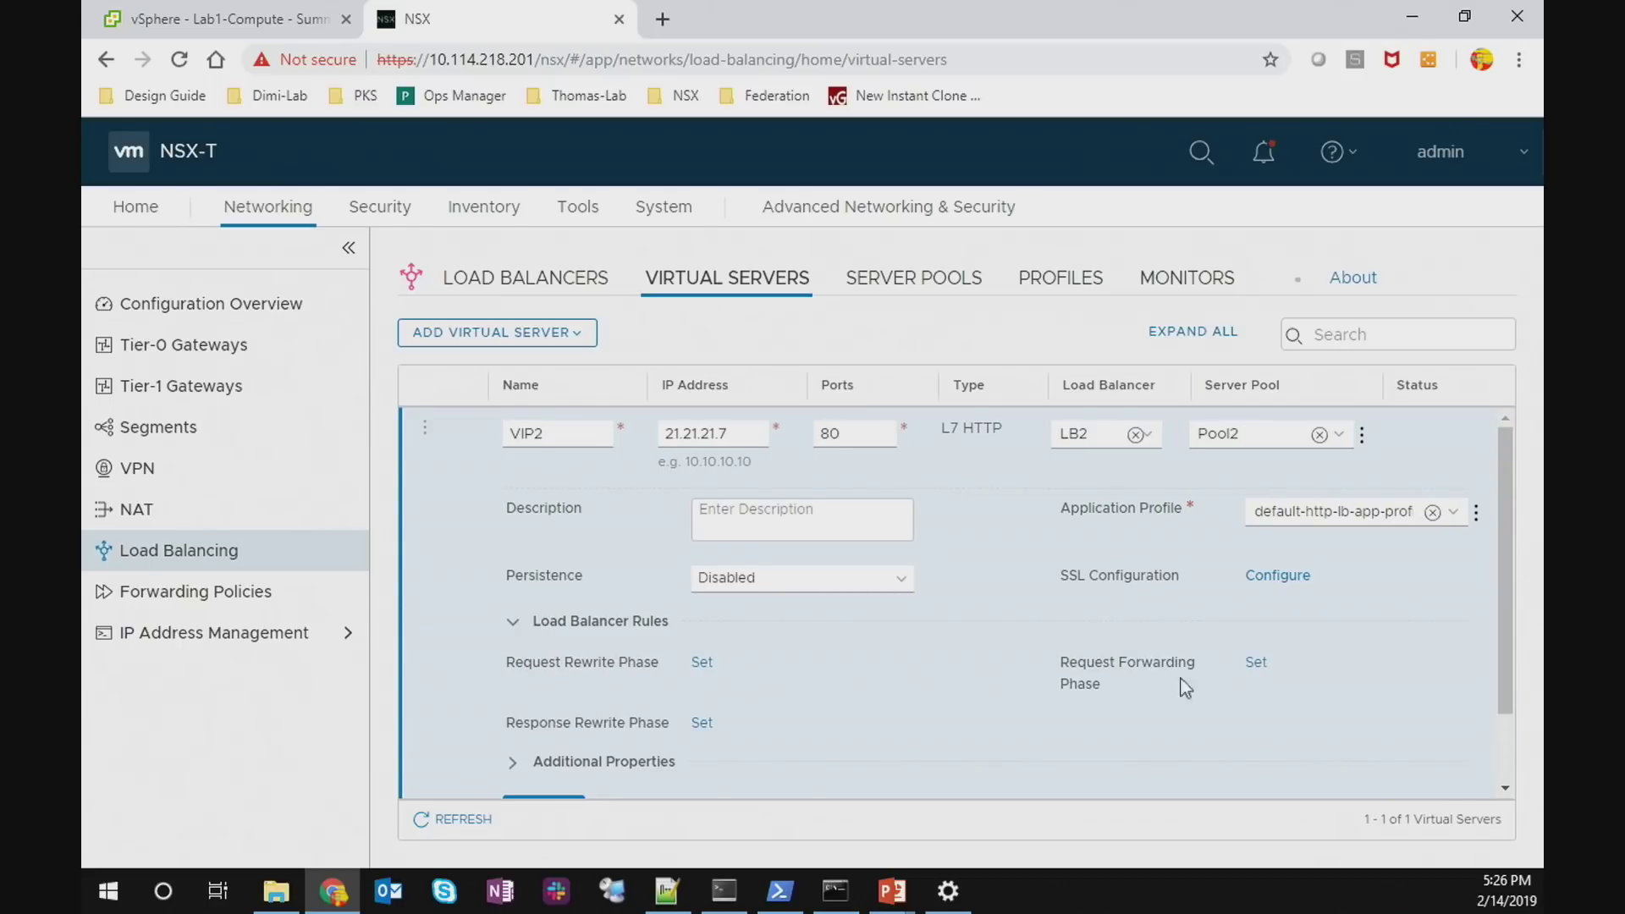
left_click(1255, 669)
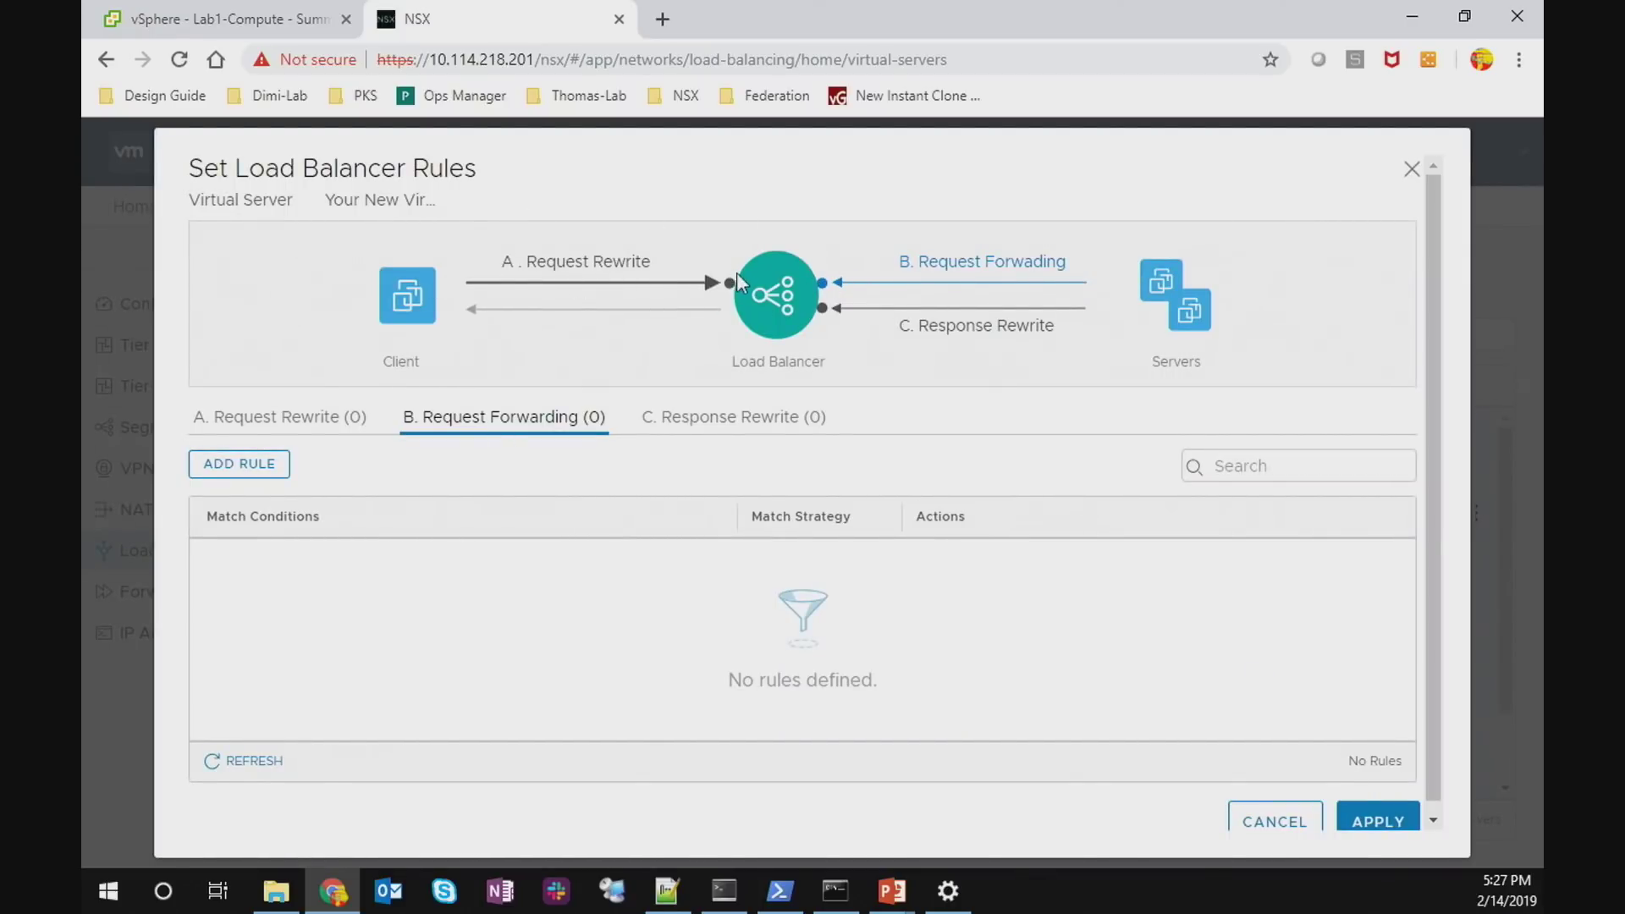
left_click(279, 465)
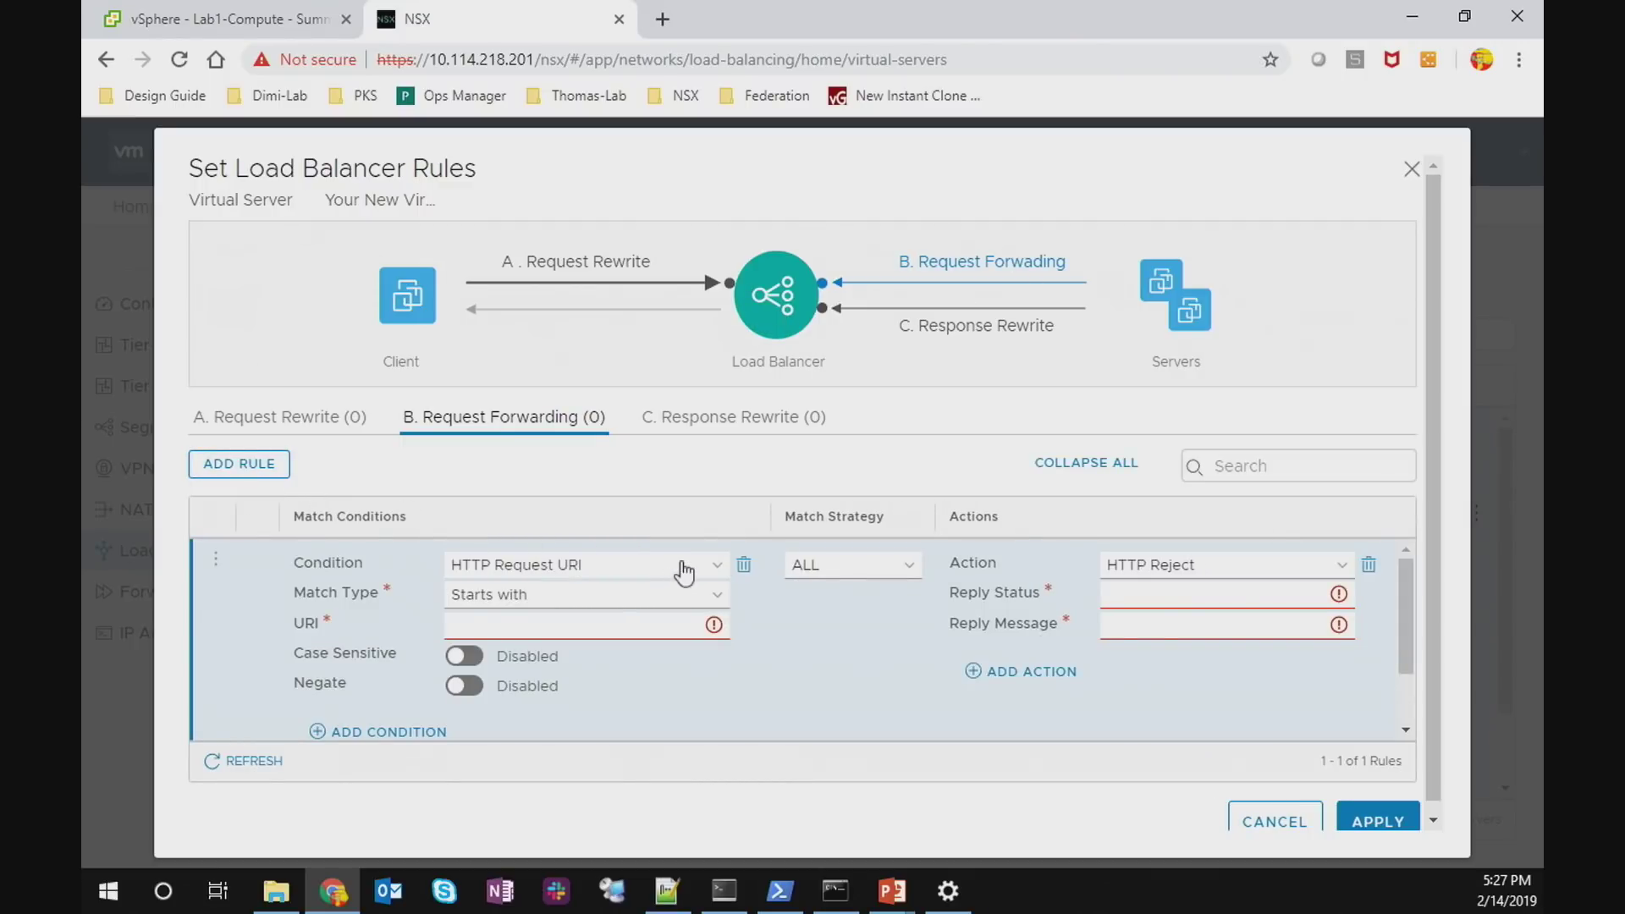
left_click(552, 626)
type("!app1")
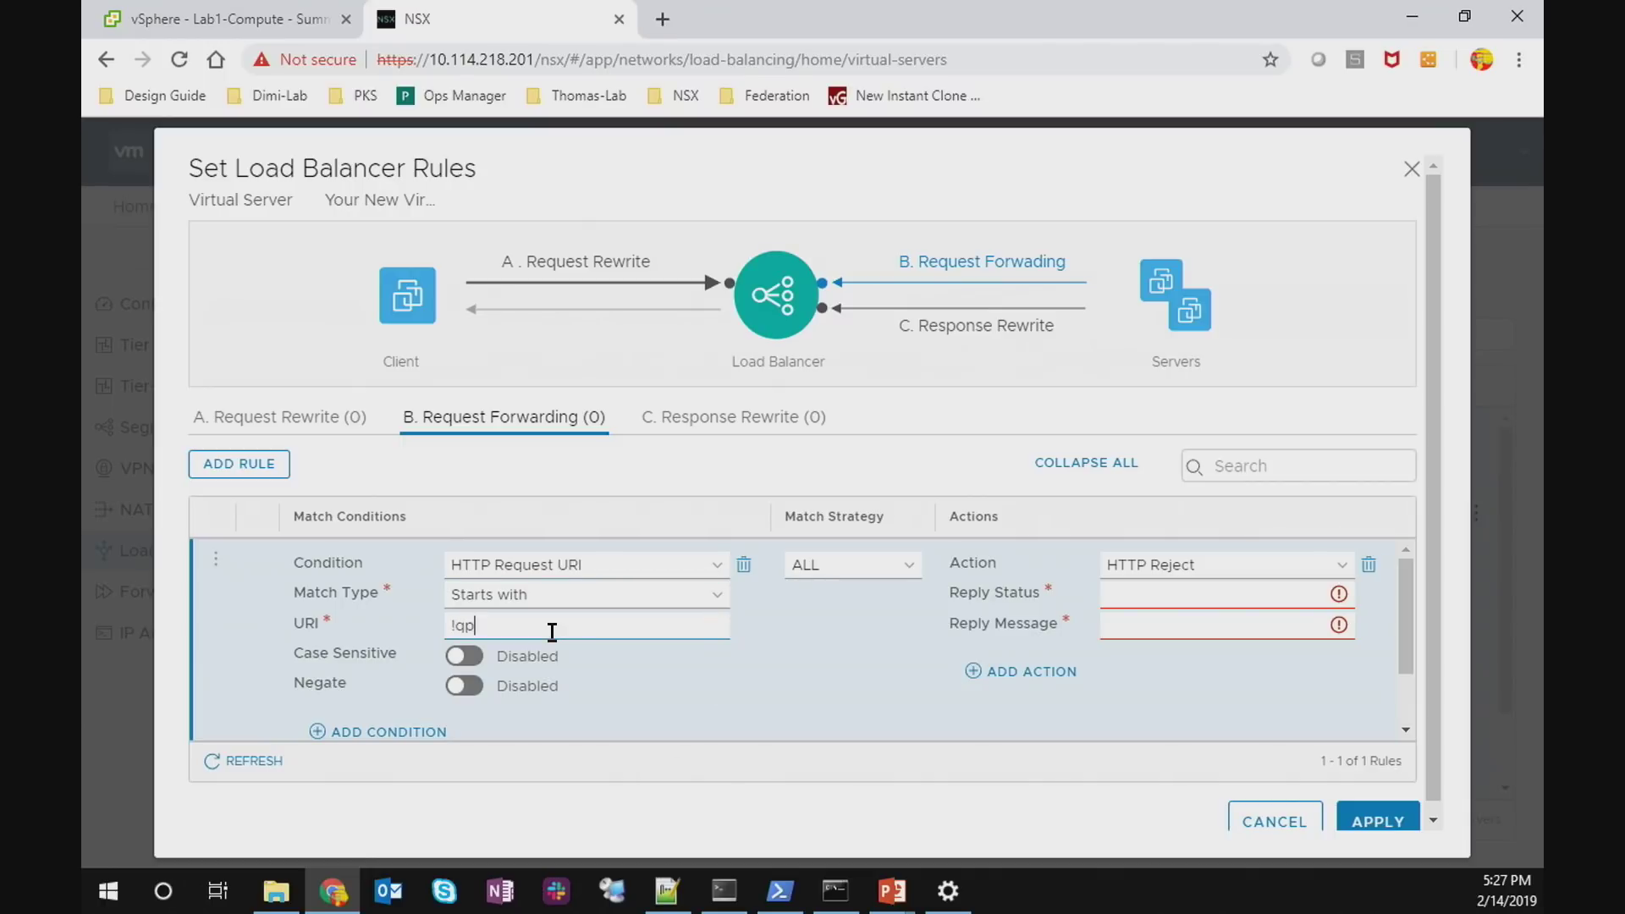
key("Left")
key("Left")
key("BackSpace")
type("/")
Try a Select Pool action on the /app1 forwarding rule and discard the load balancer rule changes
left_click(1341, 574)
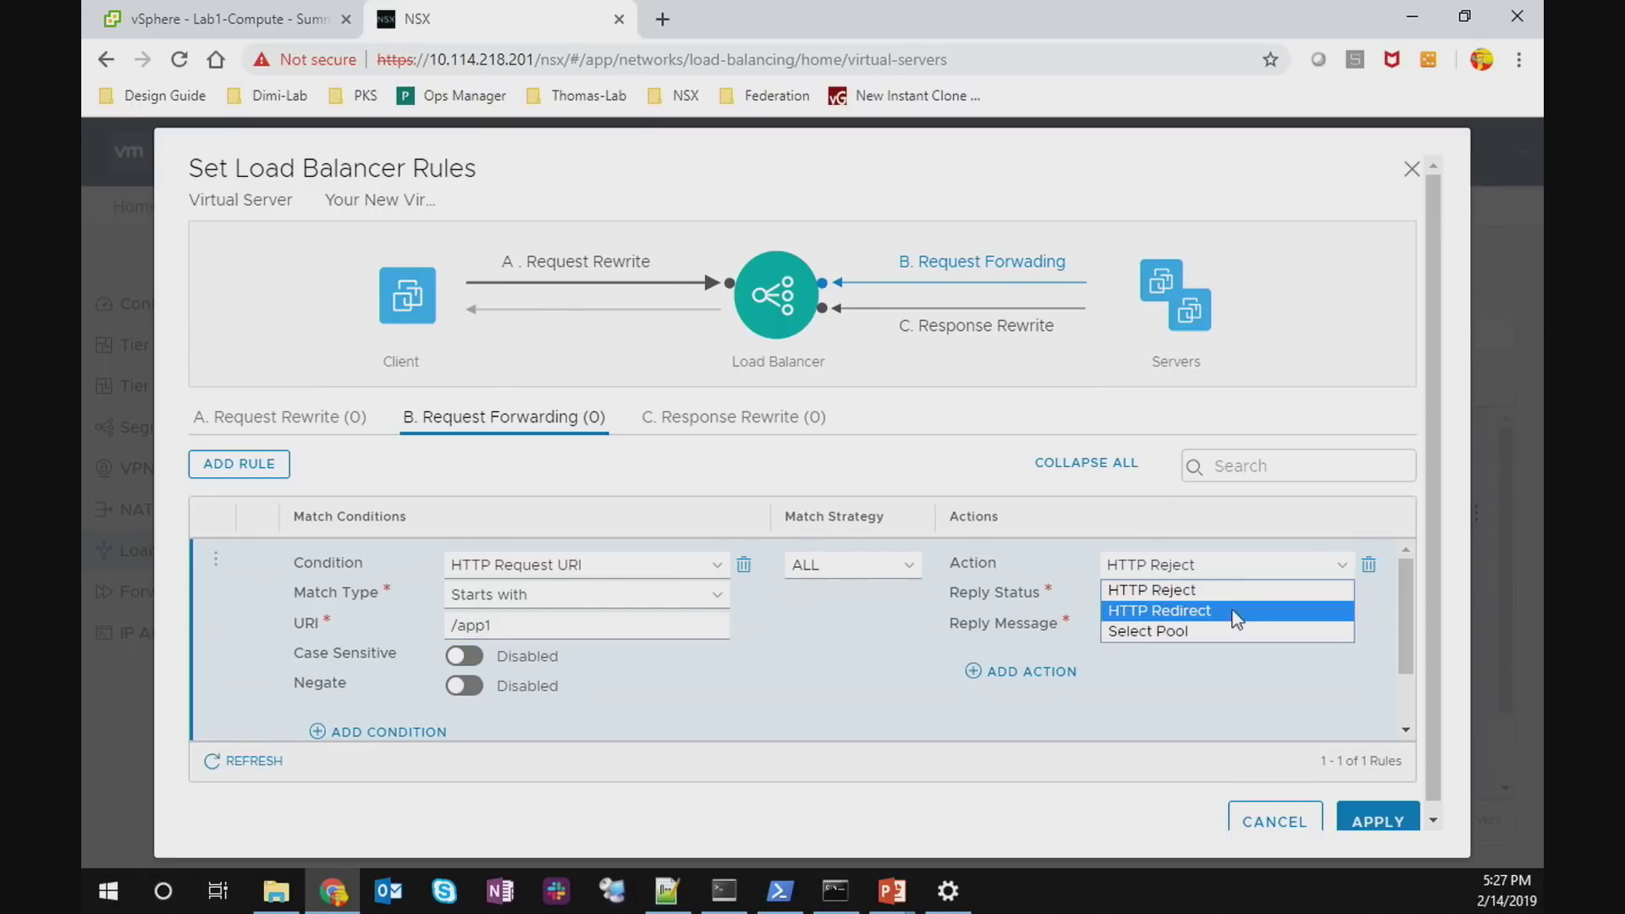
left_click(1222, 639)
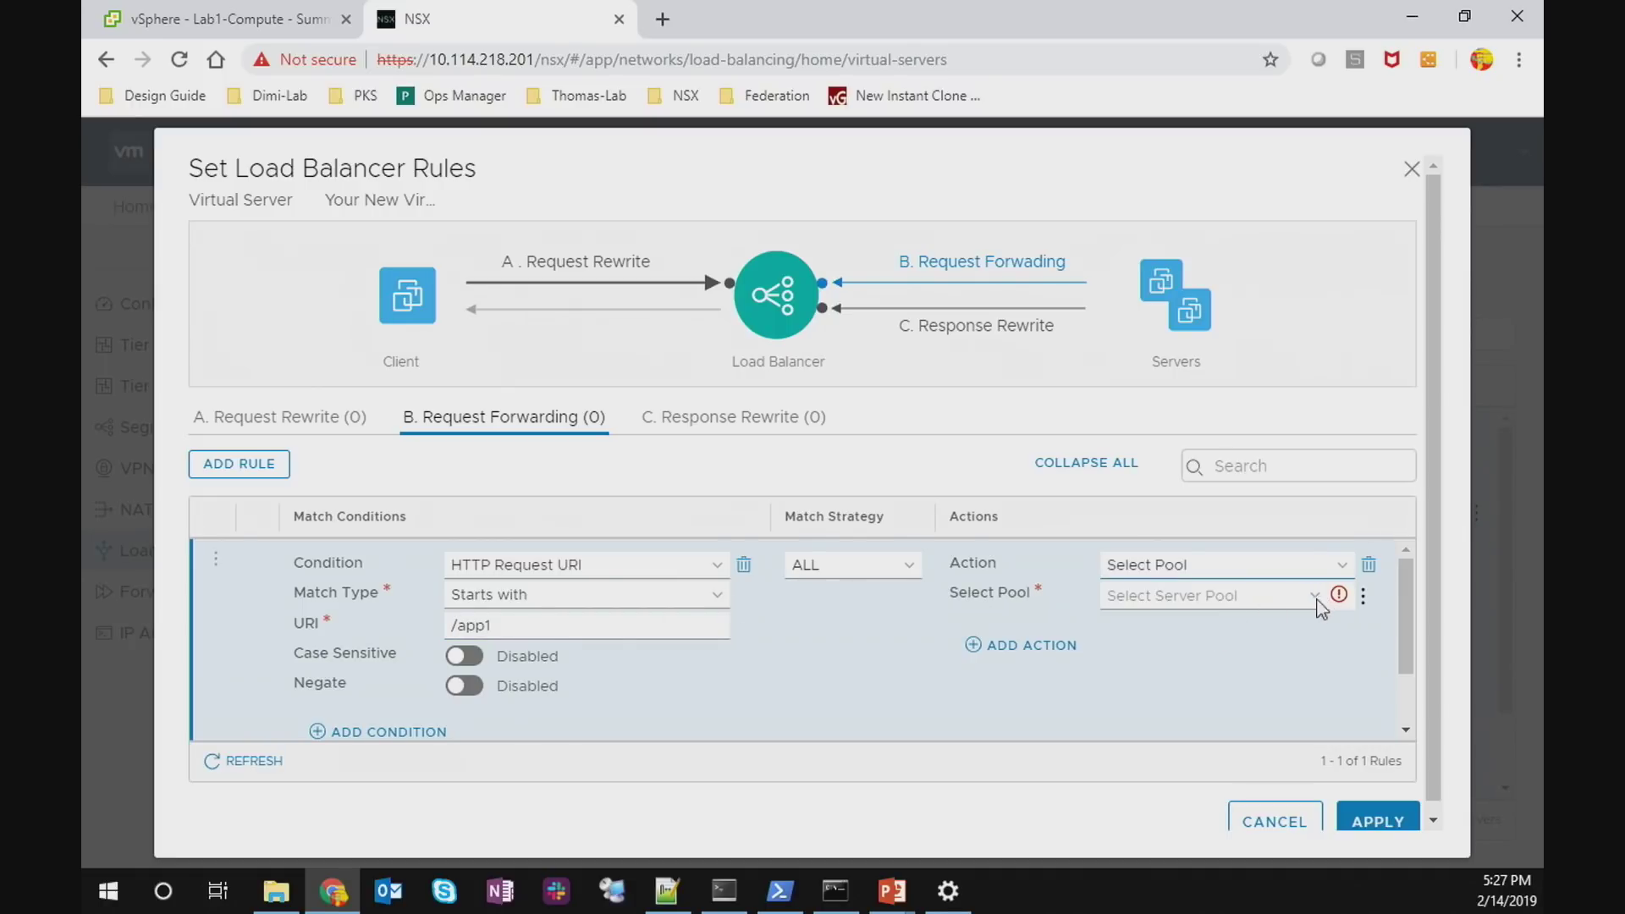
left_click(1313, 595)
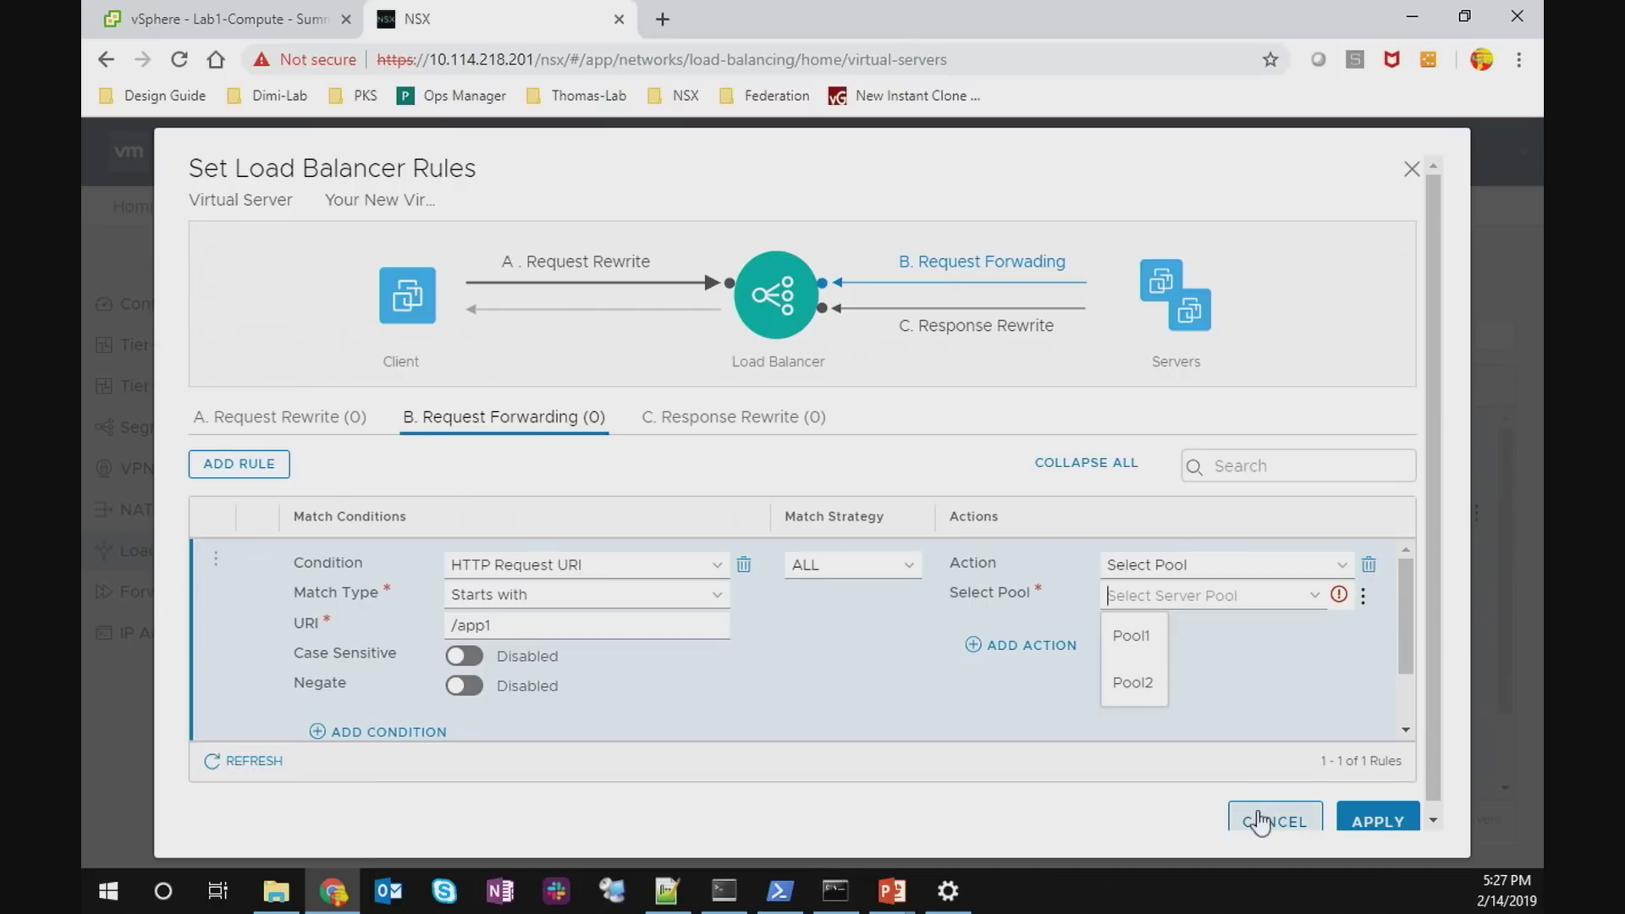
left_click(1265, 819)
Save virtual server VIP2 without any load balancer rules
scroll(1175, 674, "down", 1)
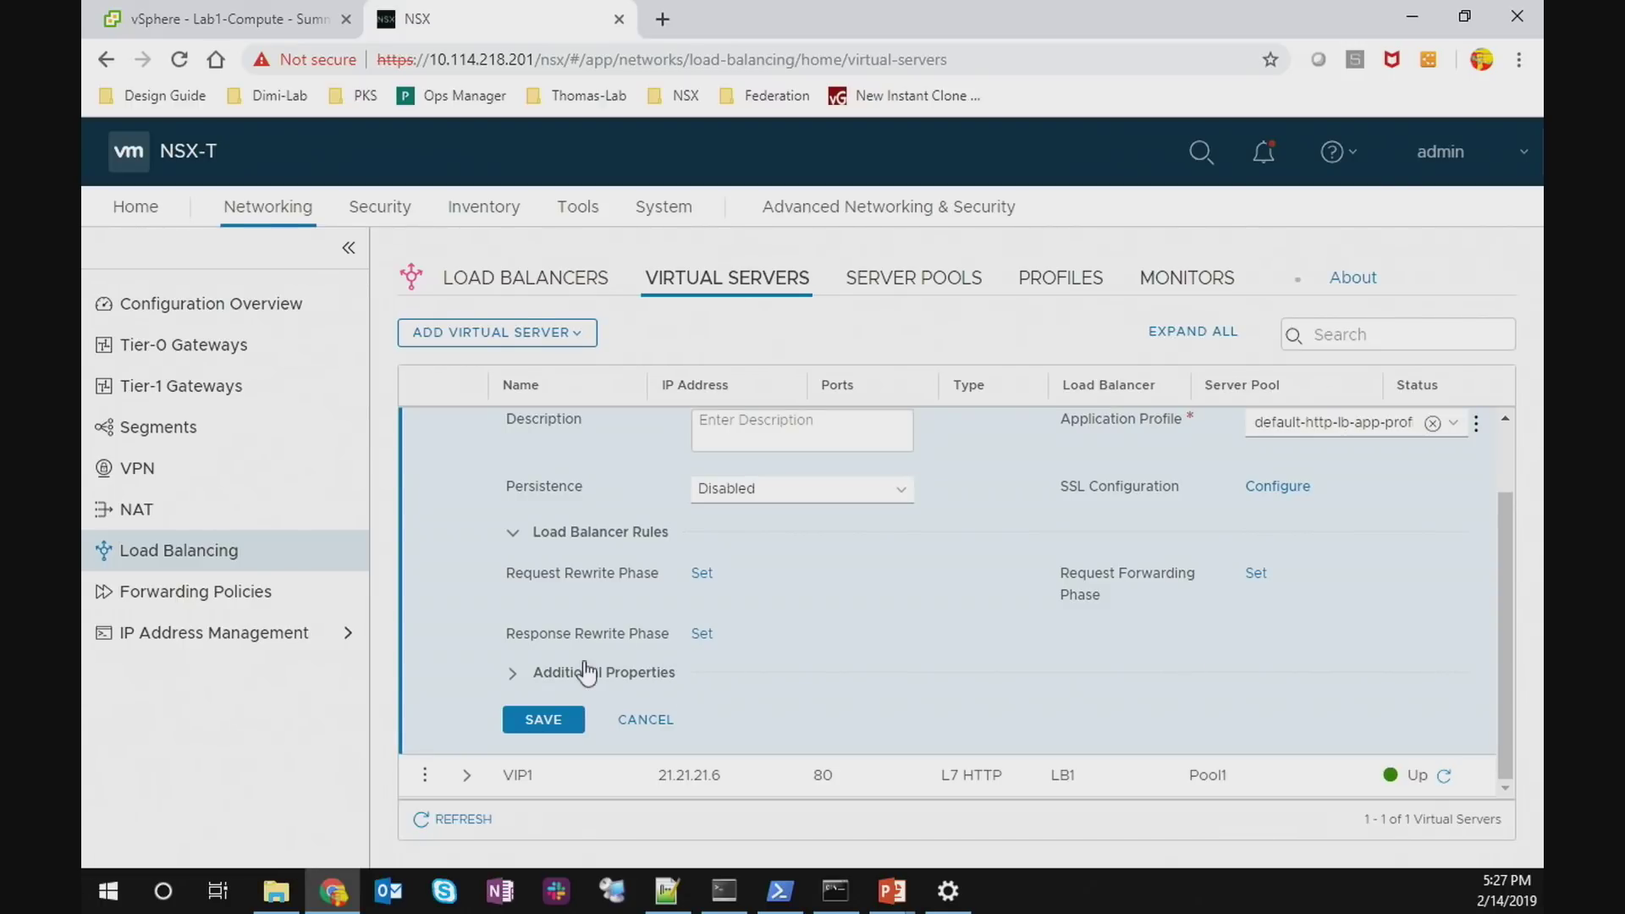
left_click(544, 720)
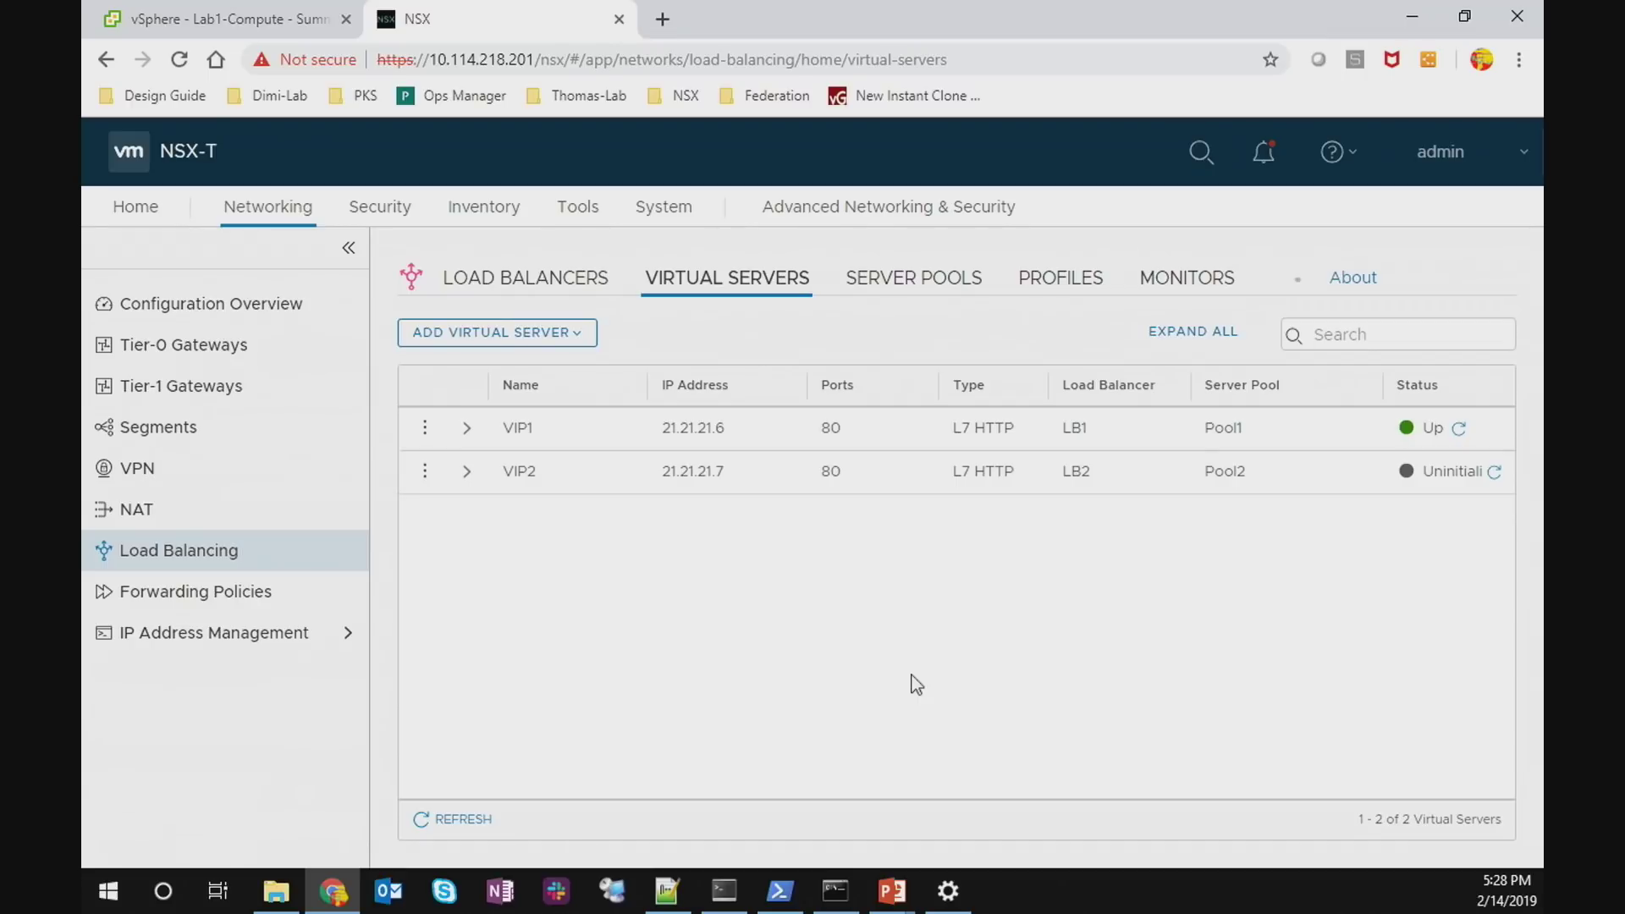
Switch to the running PowerPoint slide show and advance the Demo2 slide by one build
left_click(890, 902)
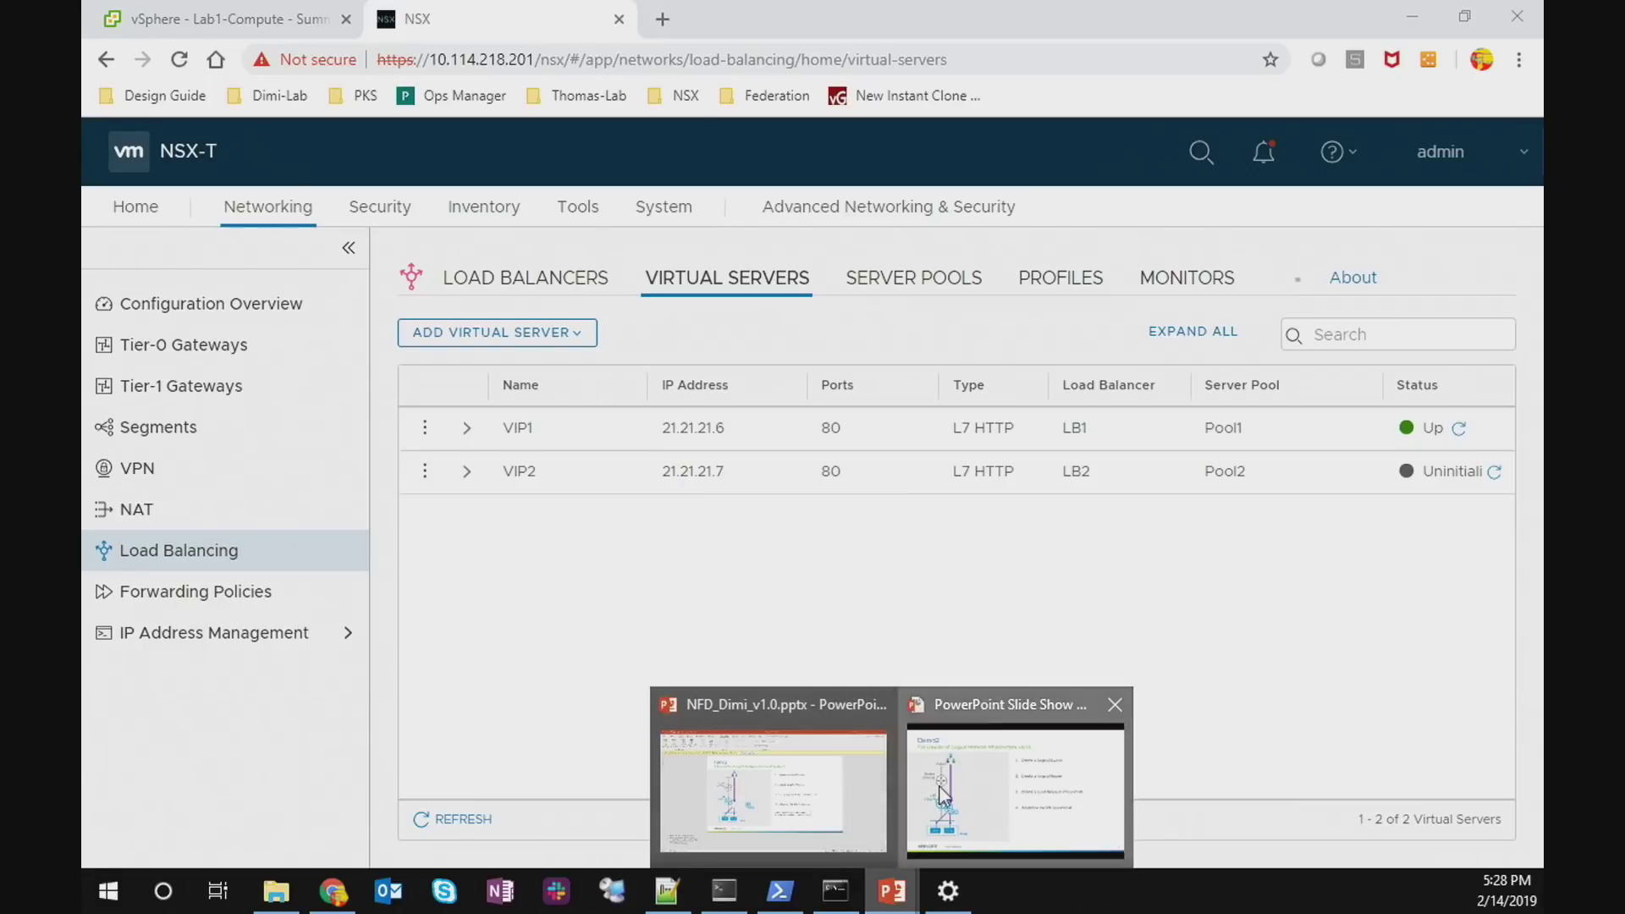
left_click(942, 795)
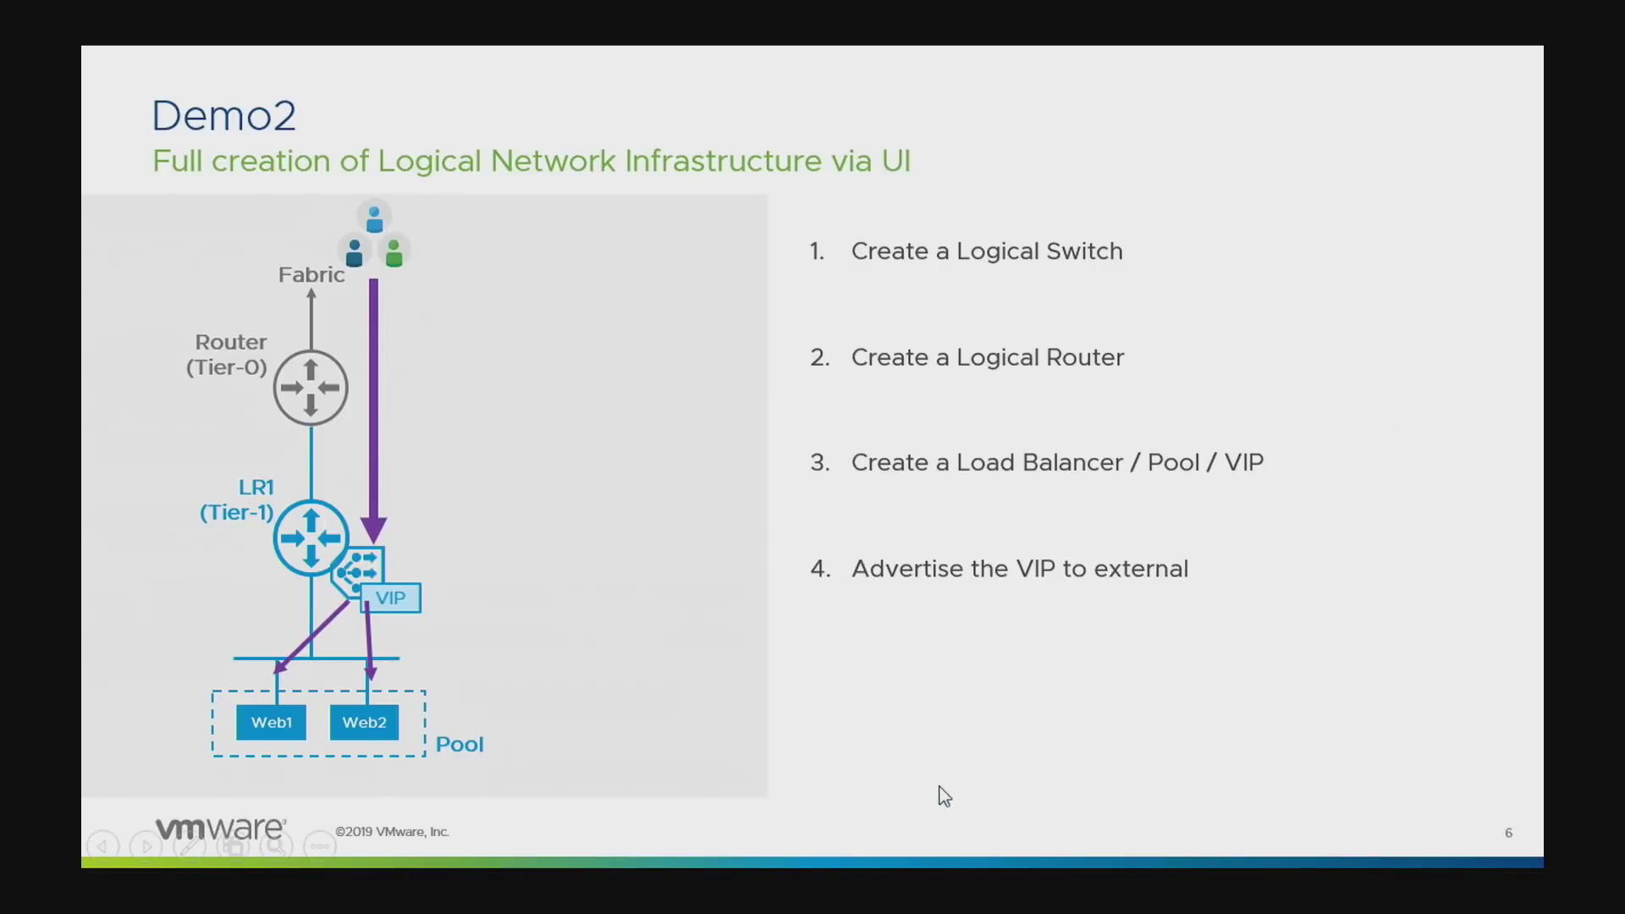
key("Right")
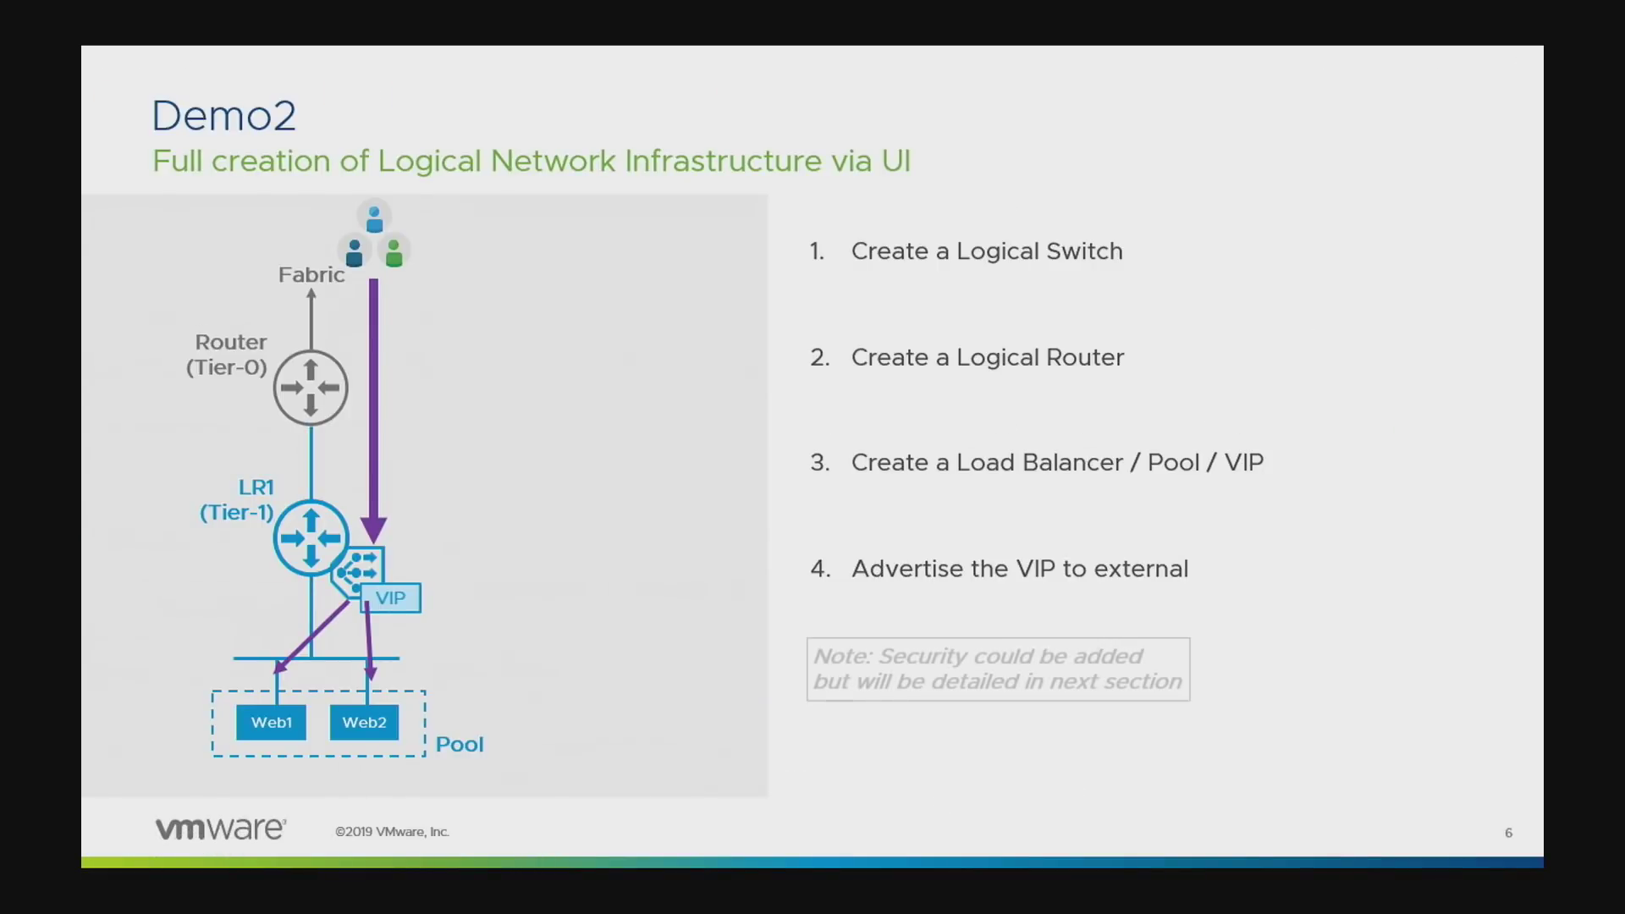
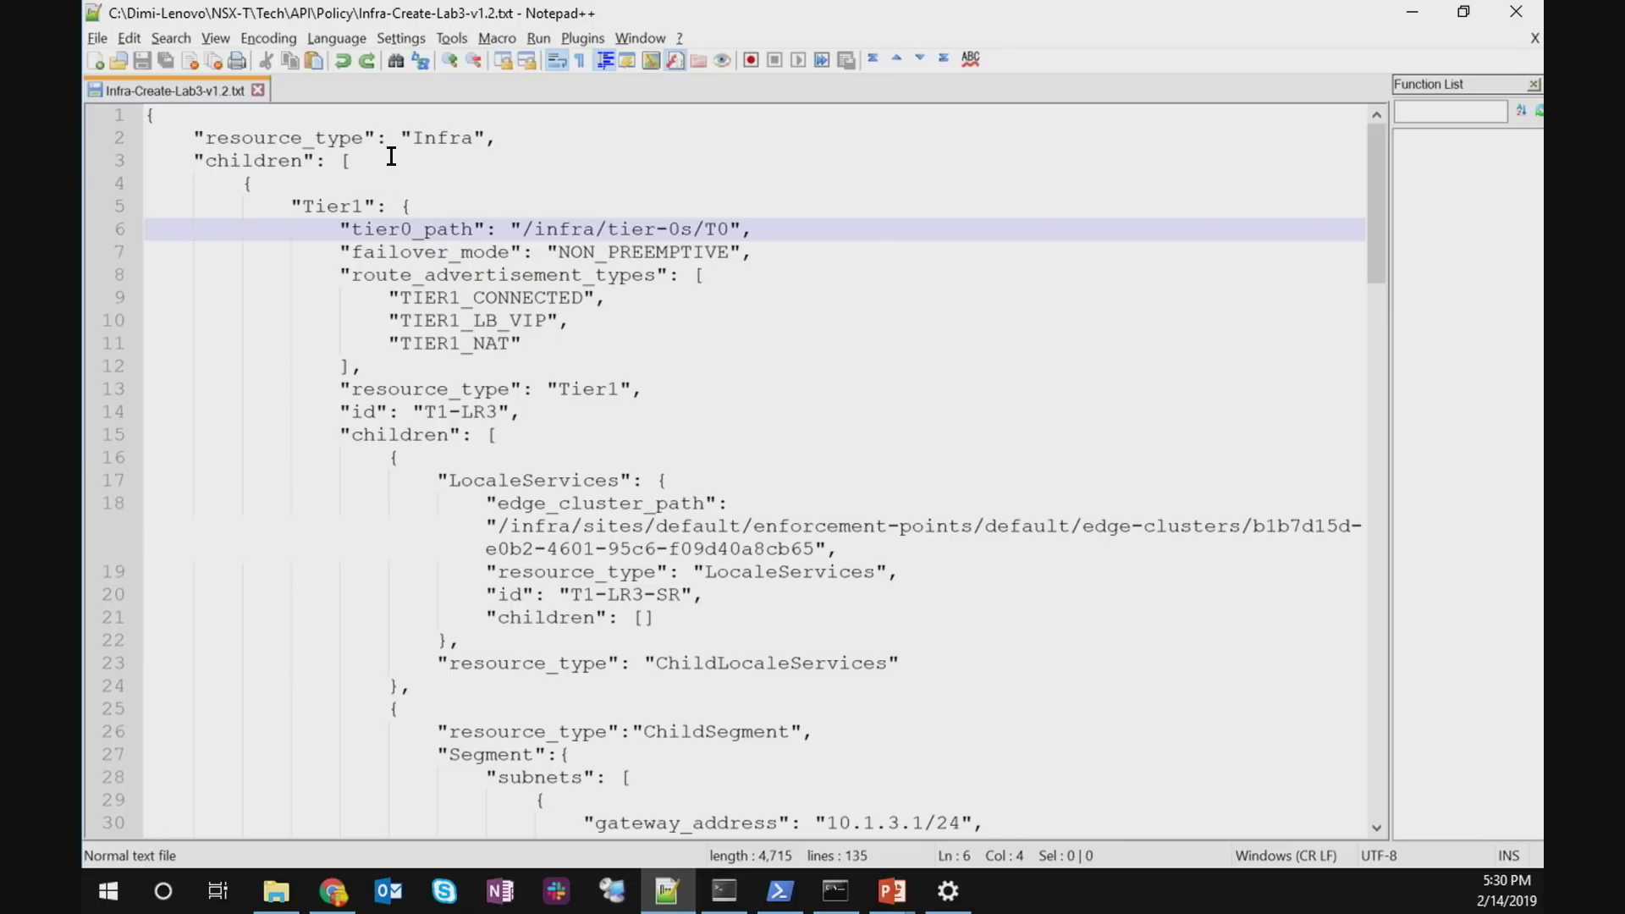
Examine the whole Infra-Create-Lab3-v1.2.txt payload, including its Tier-1 gateway, segment, load balancer, virtual server and pool definitions
scroll(417, 327, "down", 4)
scroll(416, 327, "down", 20)
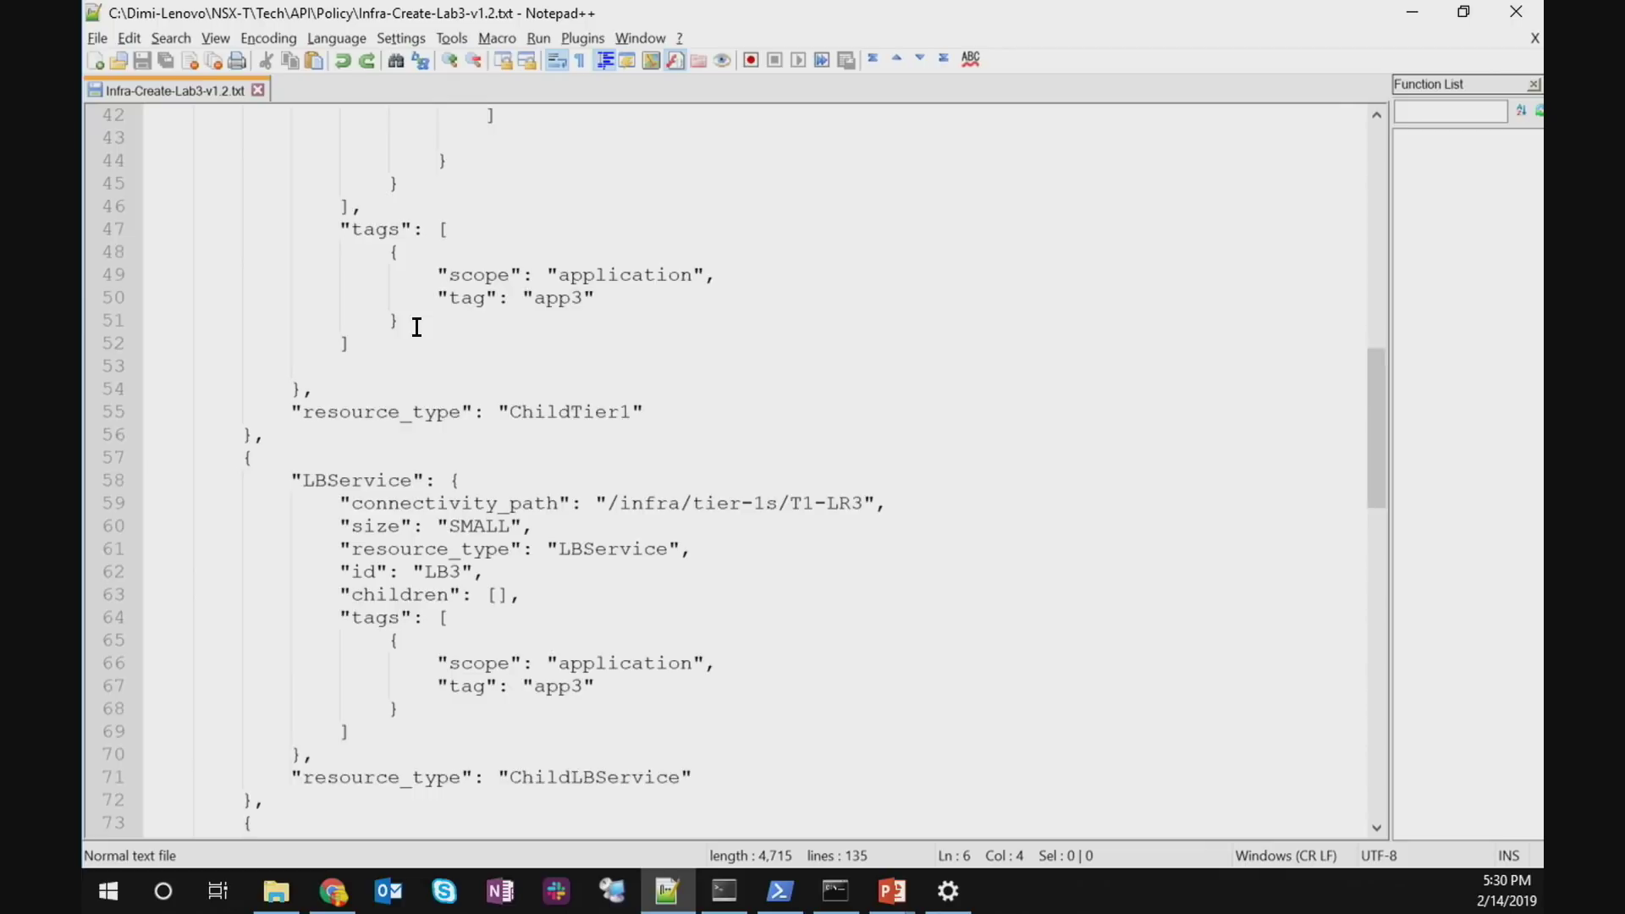
scroll(417, 326, "up", 20)
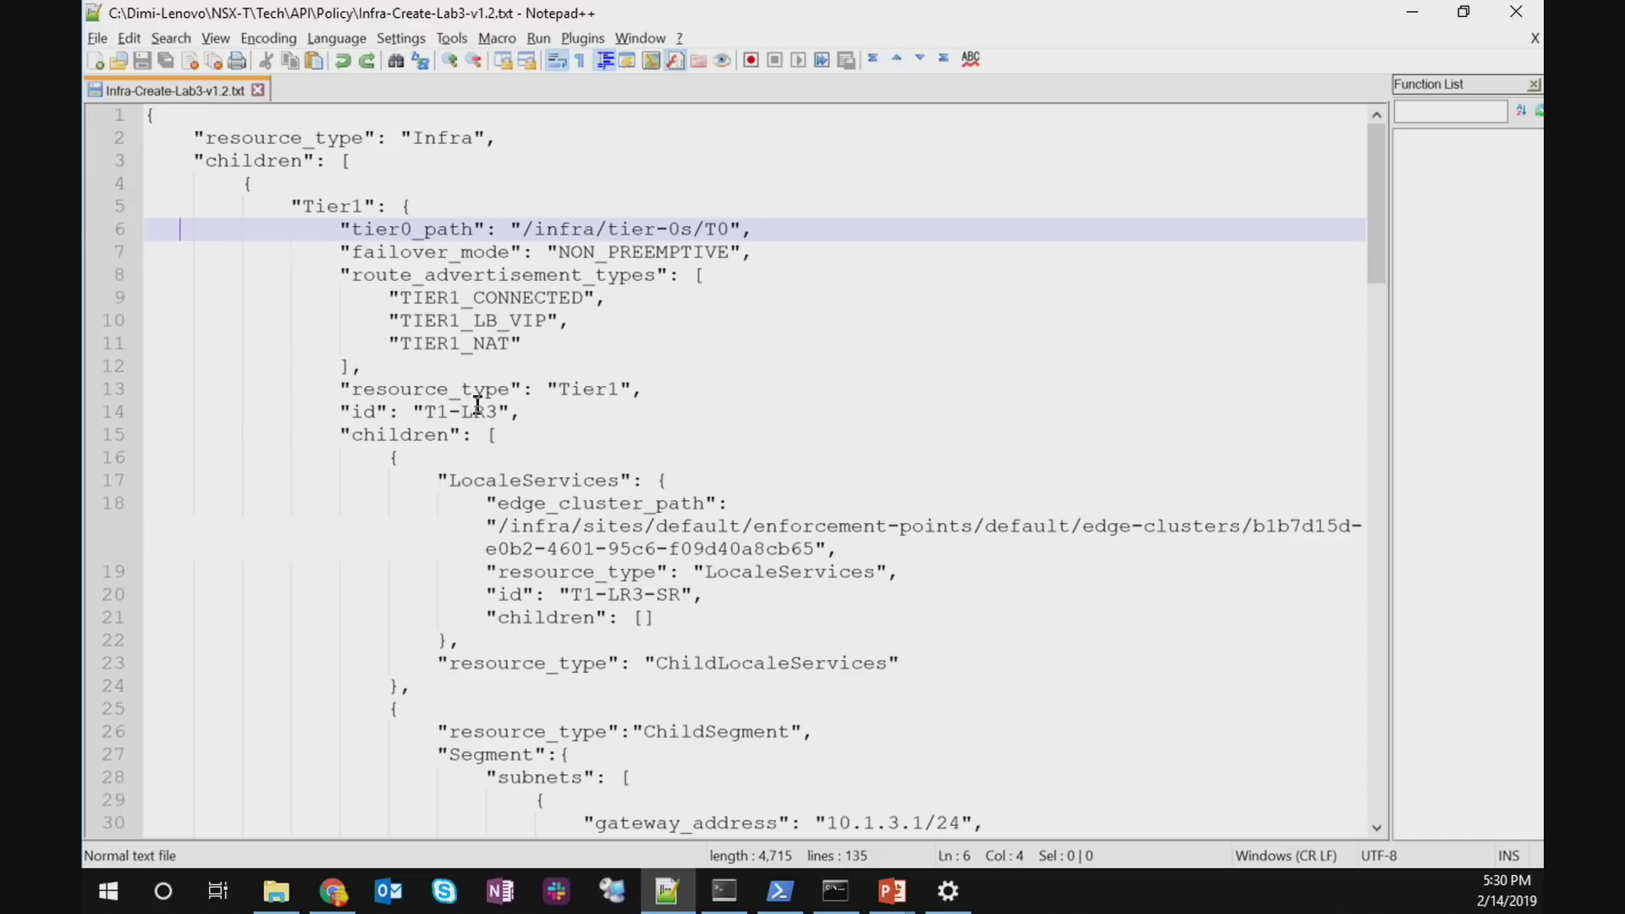
scroll(474, 412, "down", 2)
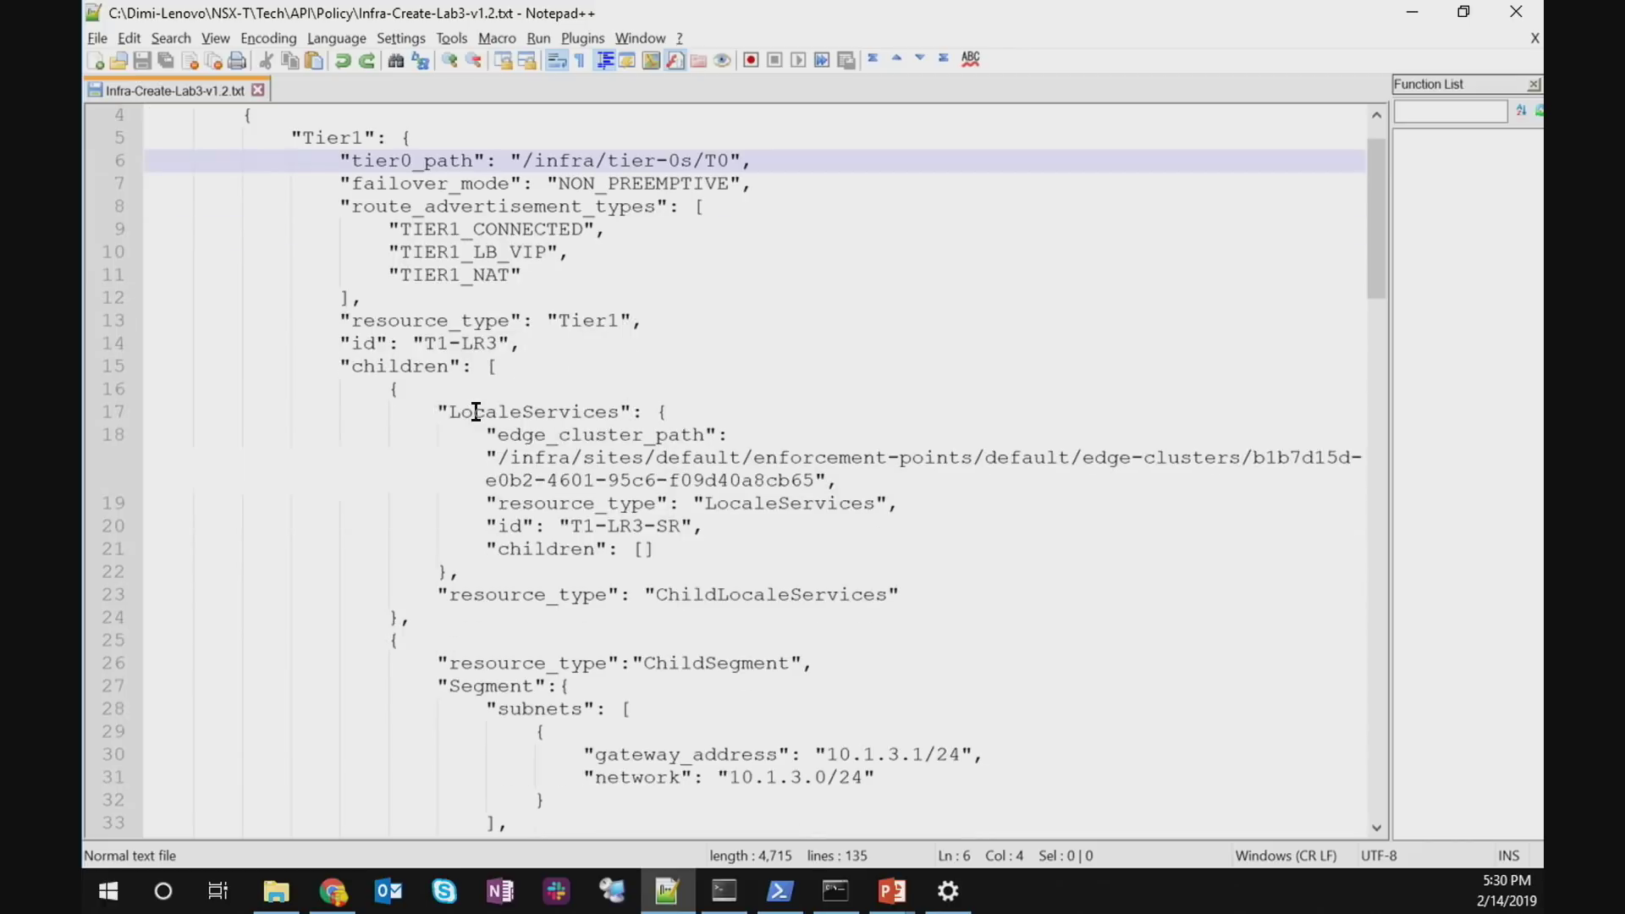
scroll(474, 411, "down", 2)
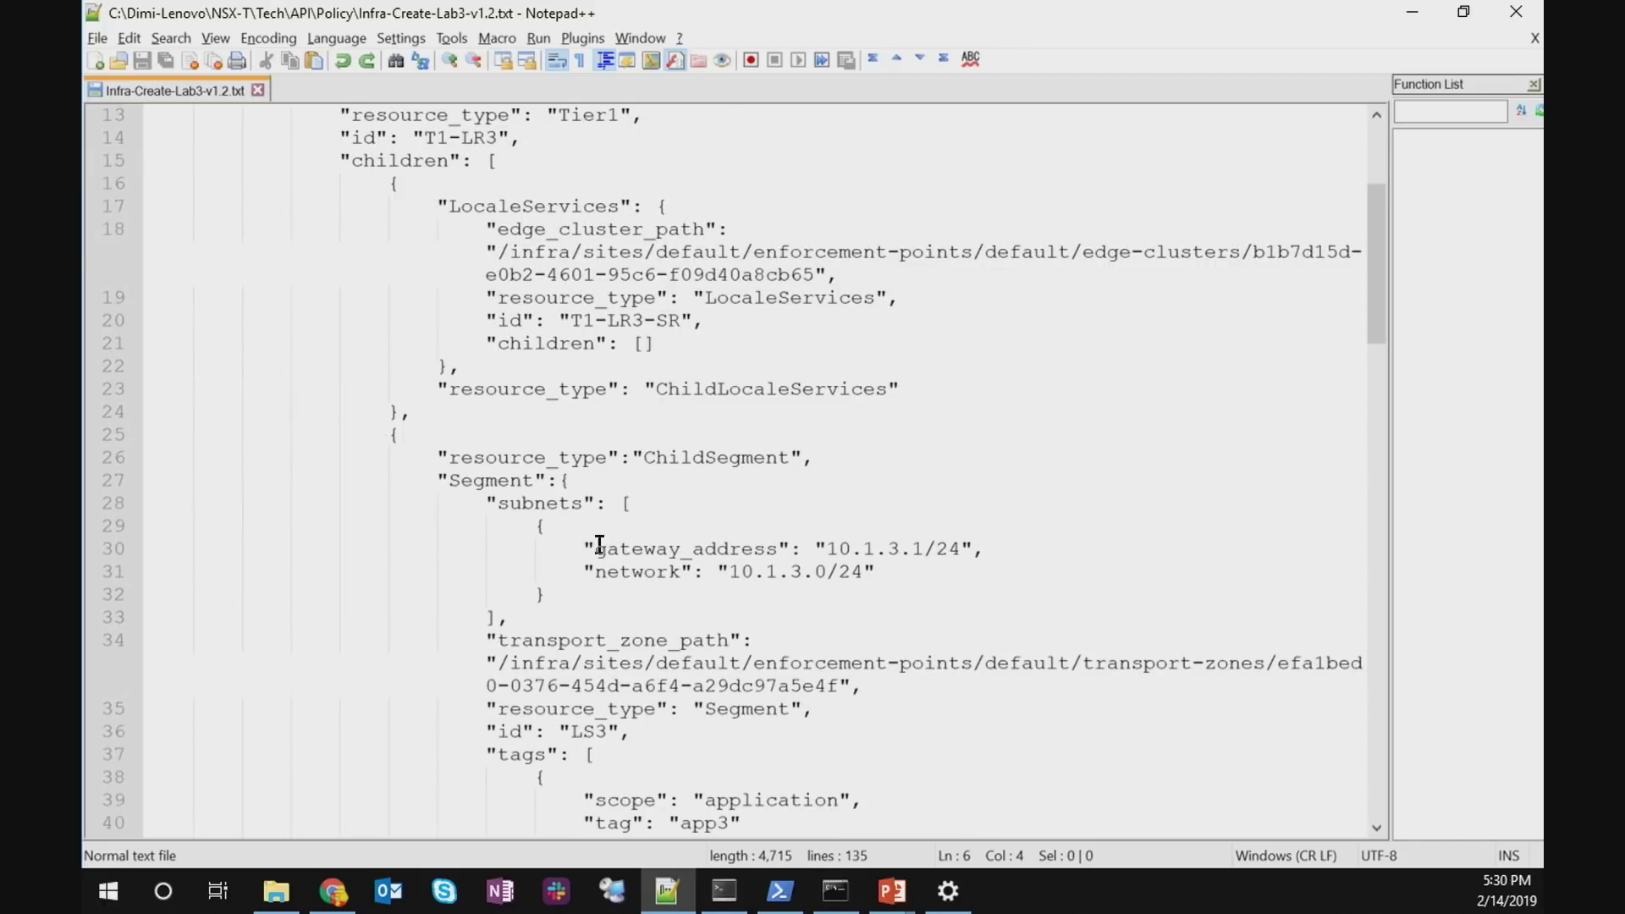
scroll(610, 550, "down", 2)
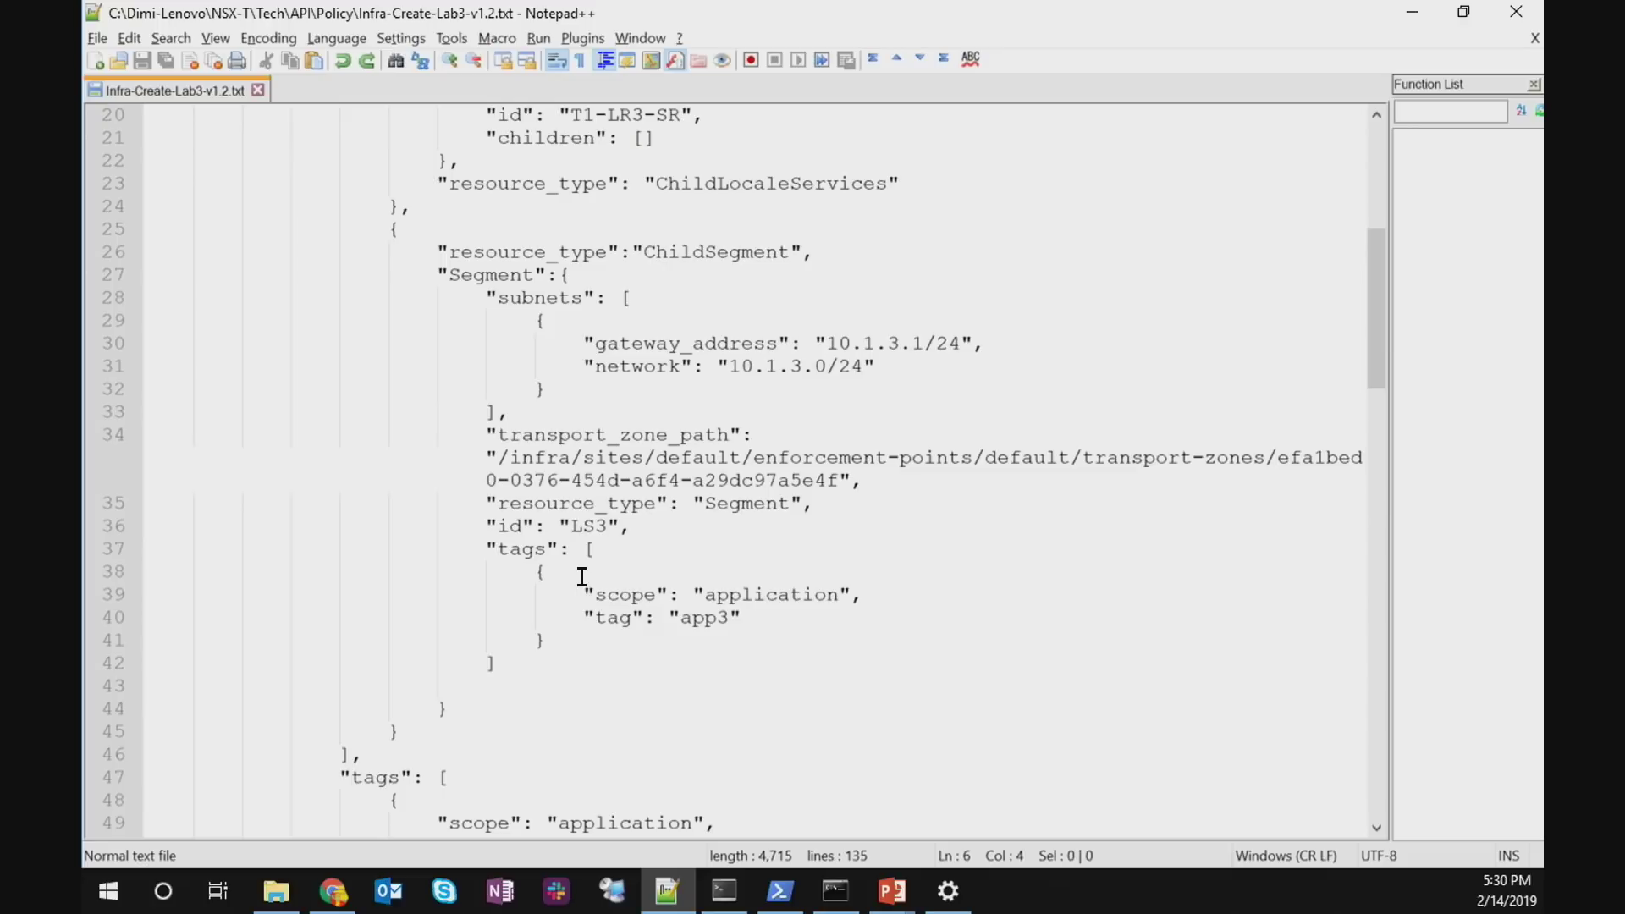
scroll(581, 576, "down", 7)
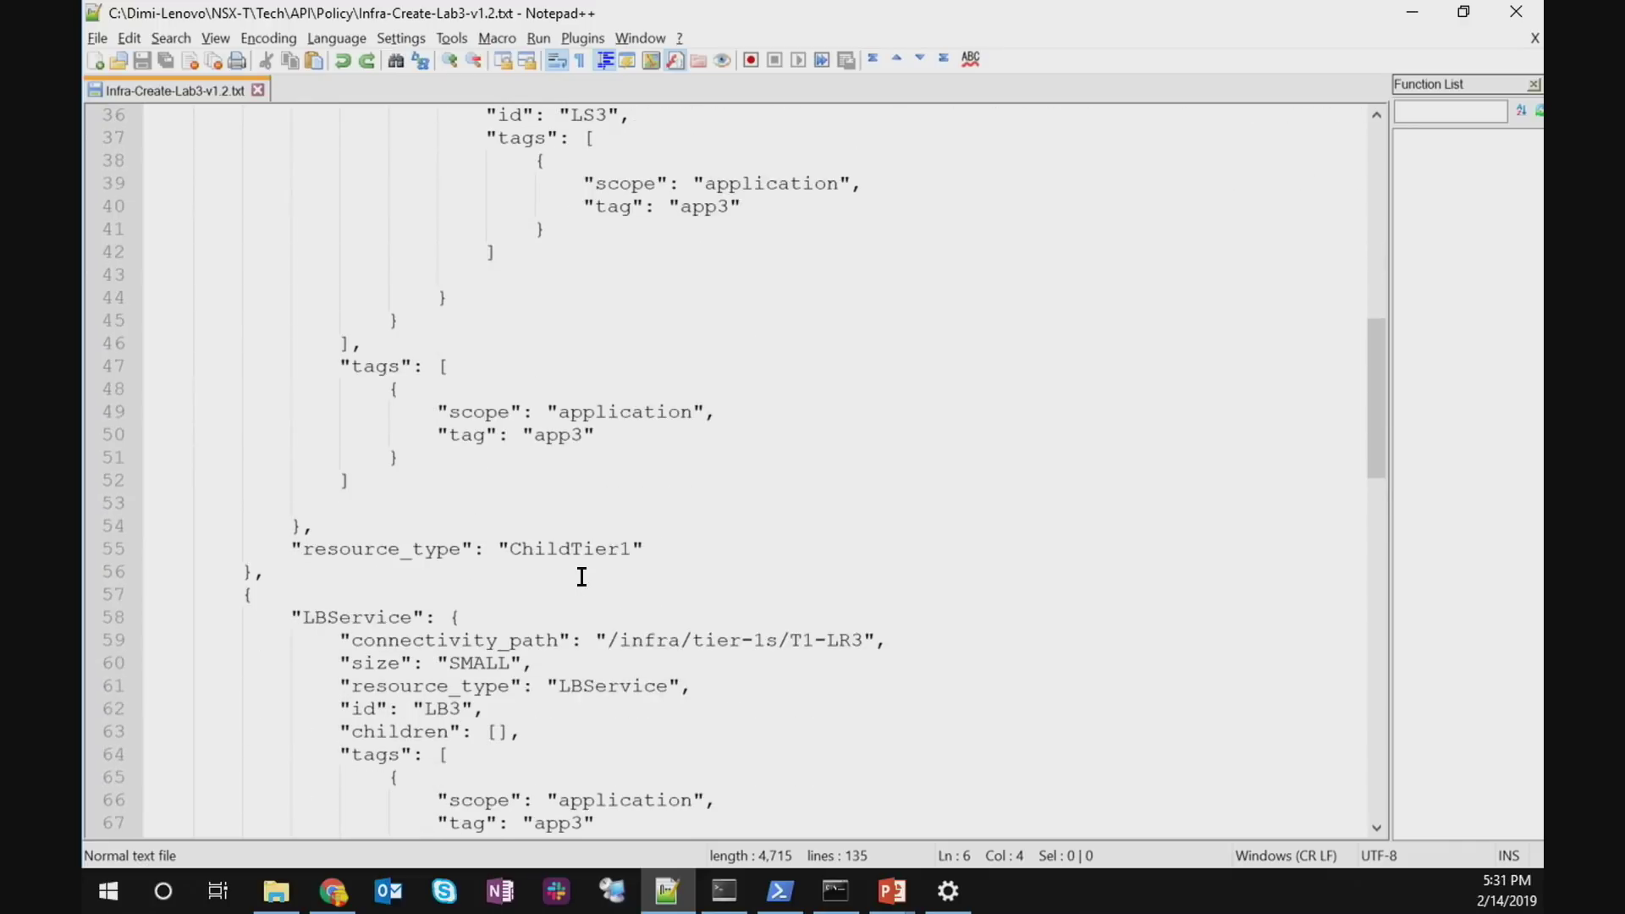
scroll(581, 577, "down", 18)
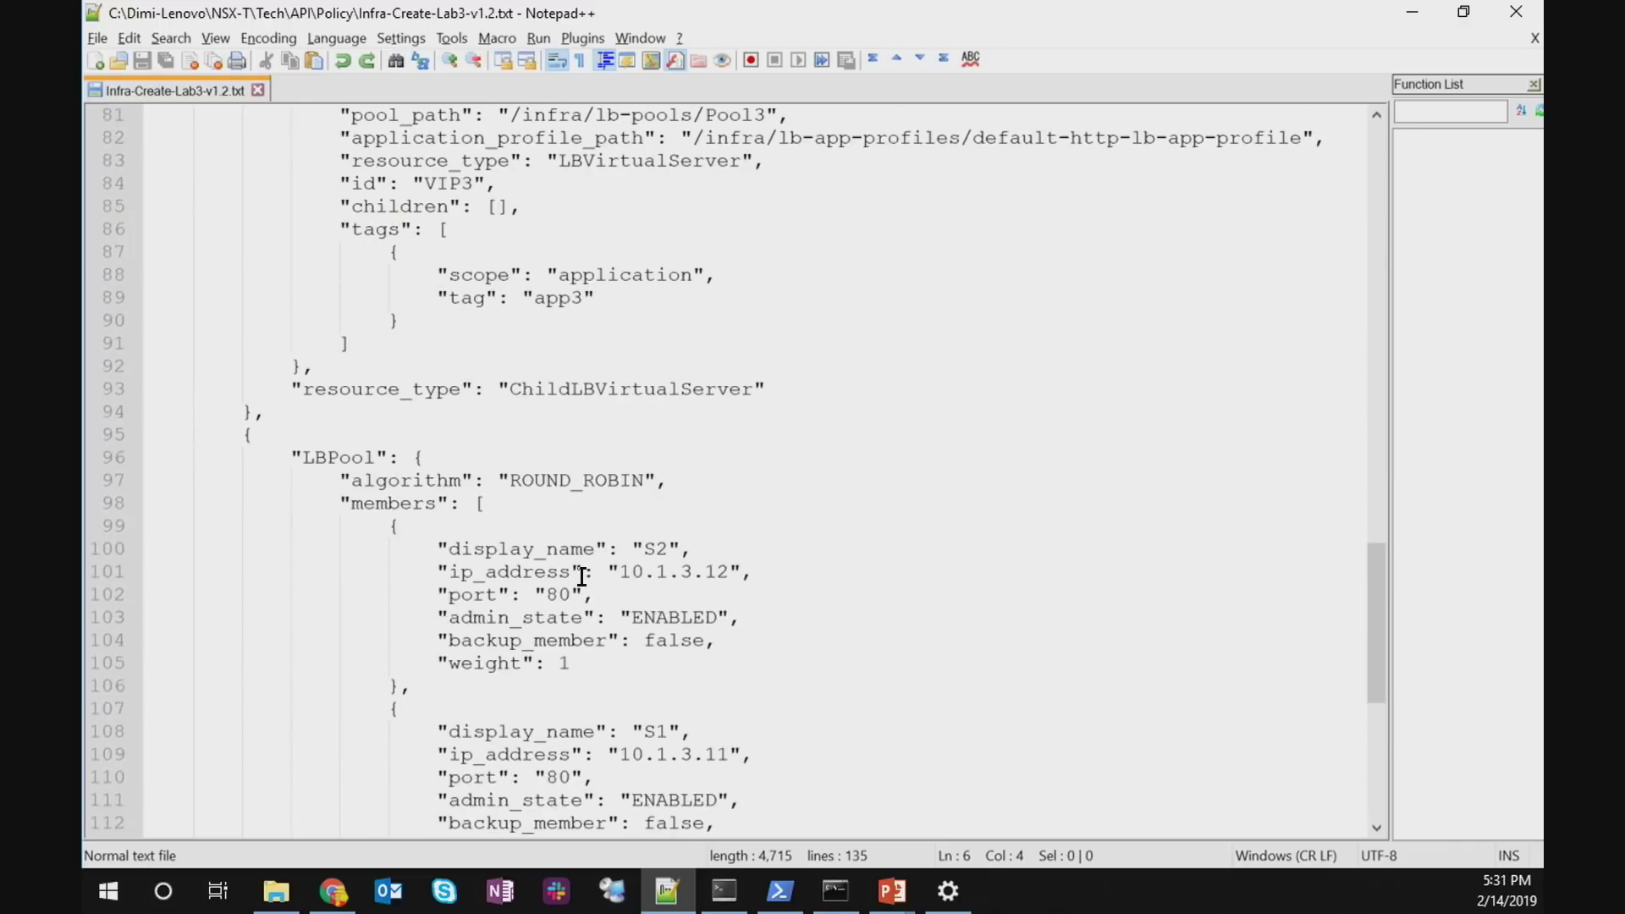
scroll(581, 577, "down", 3)
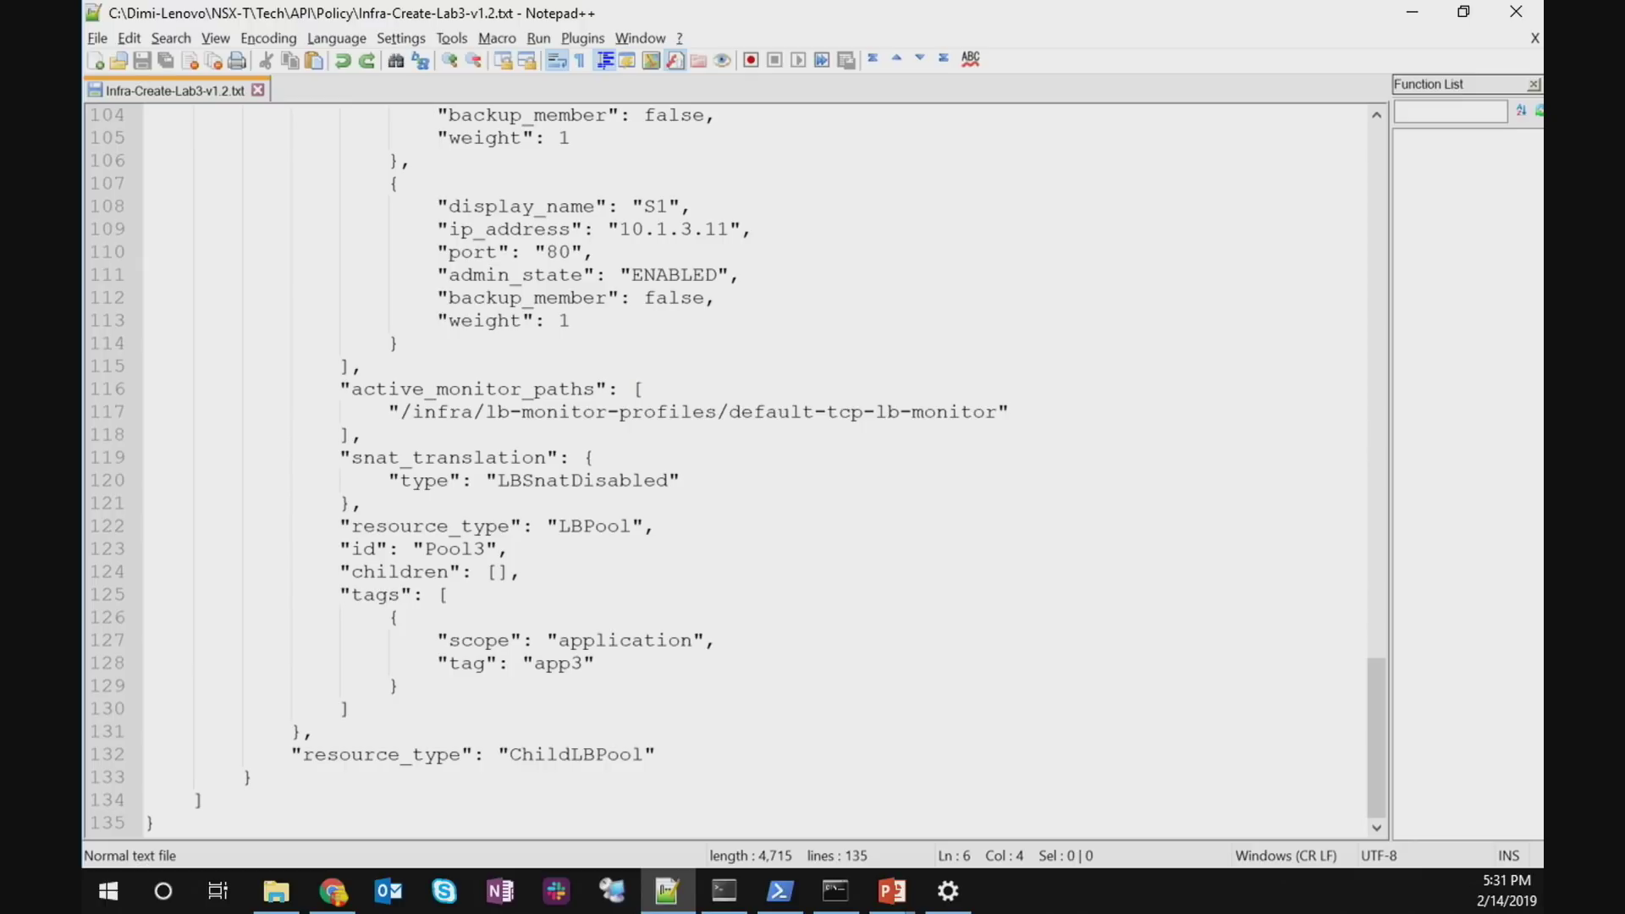
Switch to the Command Prompt and run Create_Lab3.cmd to push the Lab3 infrastructure through the policy API
key("alt+Tab")
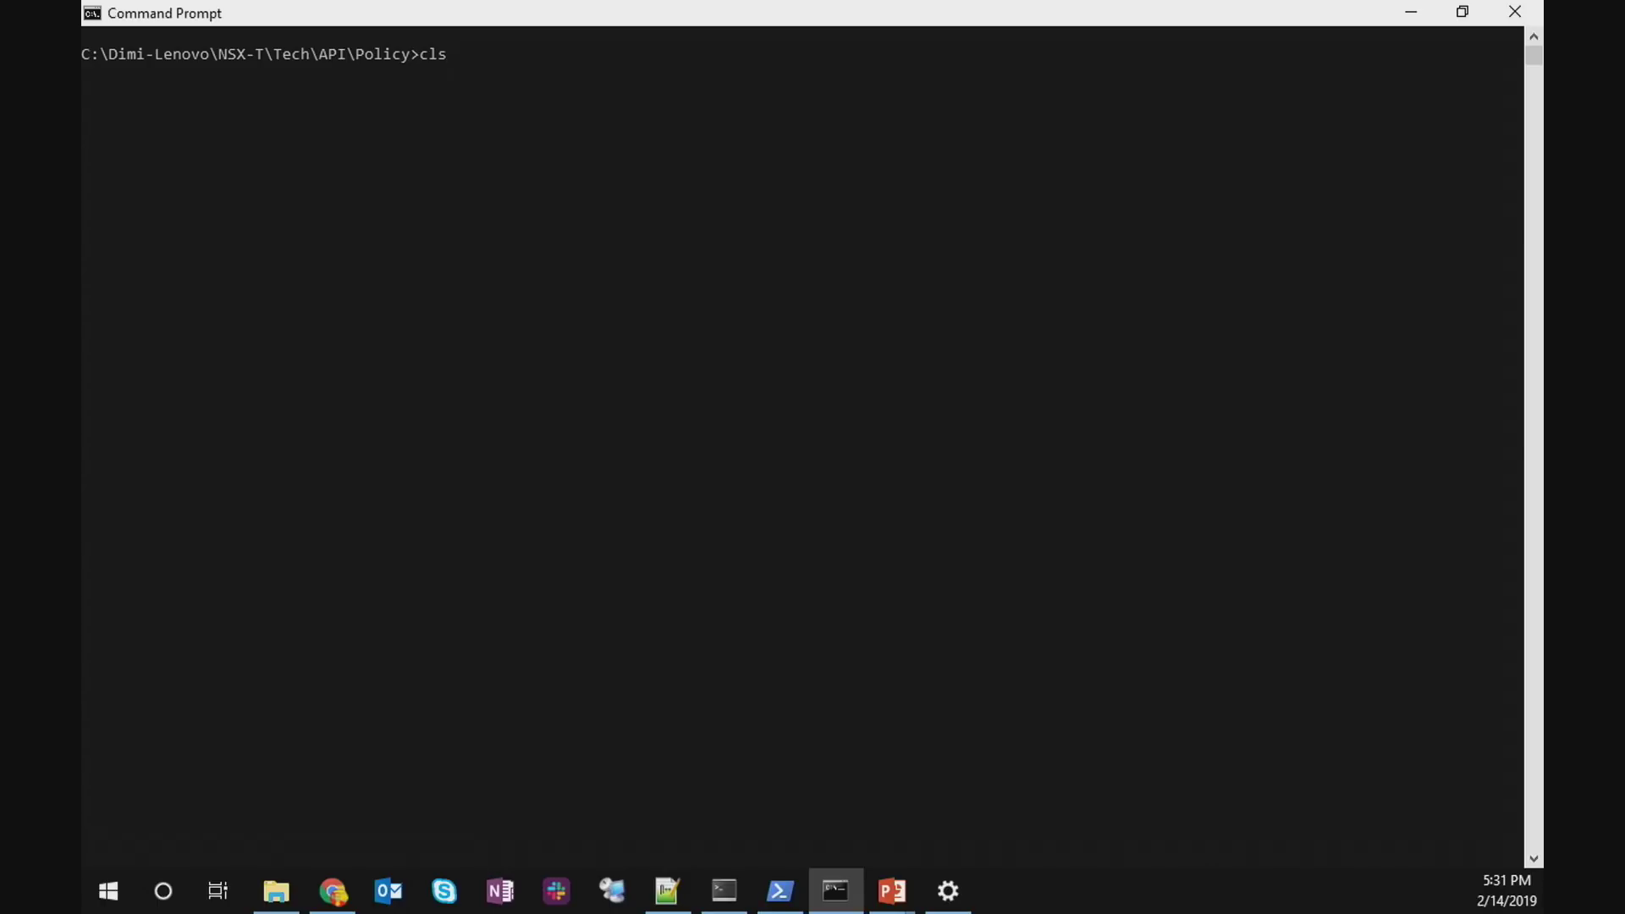
key("Up")
key("Up")
key("Return")
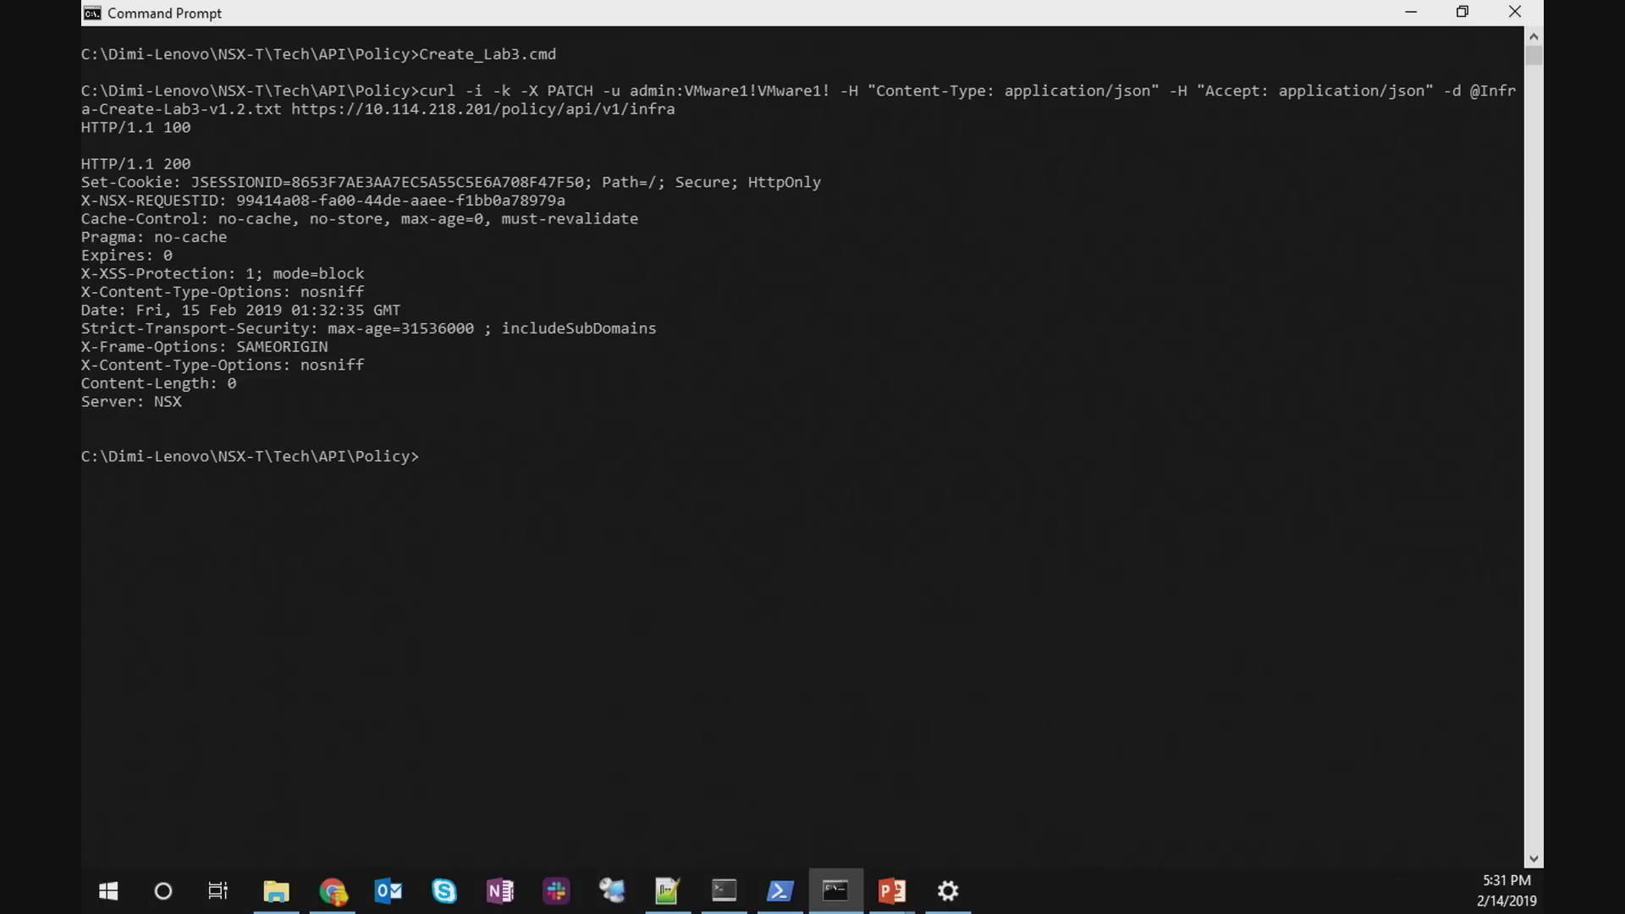
Switch to NSX-T in Chrome, refresh the virtual servers and check the segment and Tier-1 gateway lists for the Lab3 objects
key("alt+Tab")
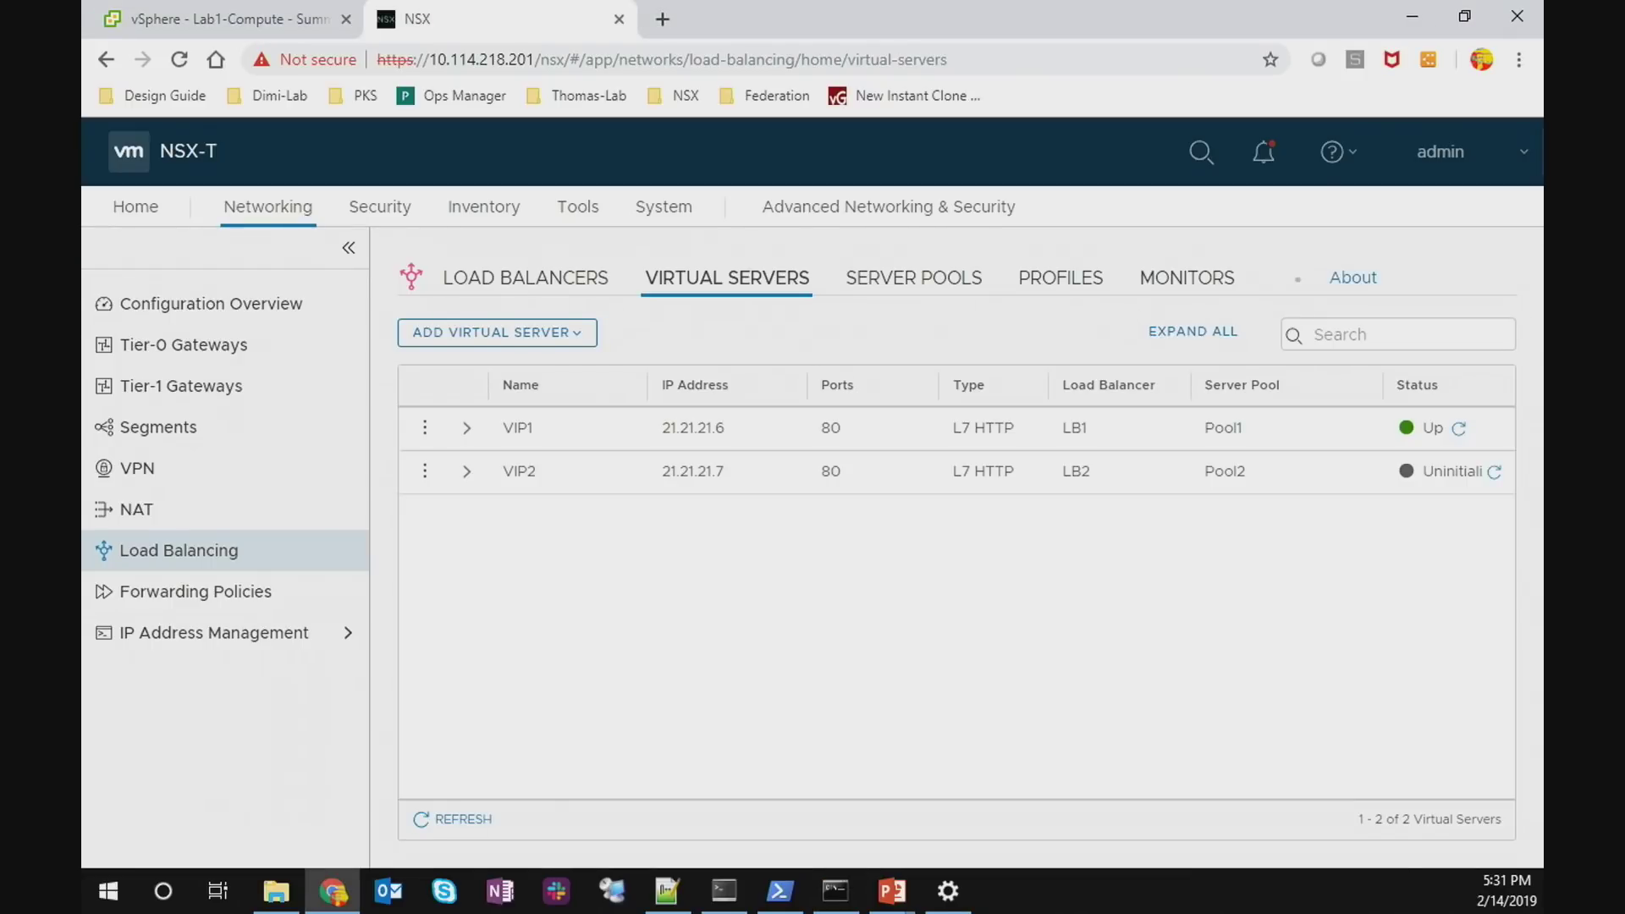
left_click(443, 822)
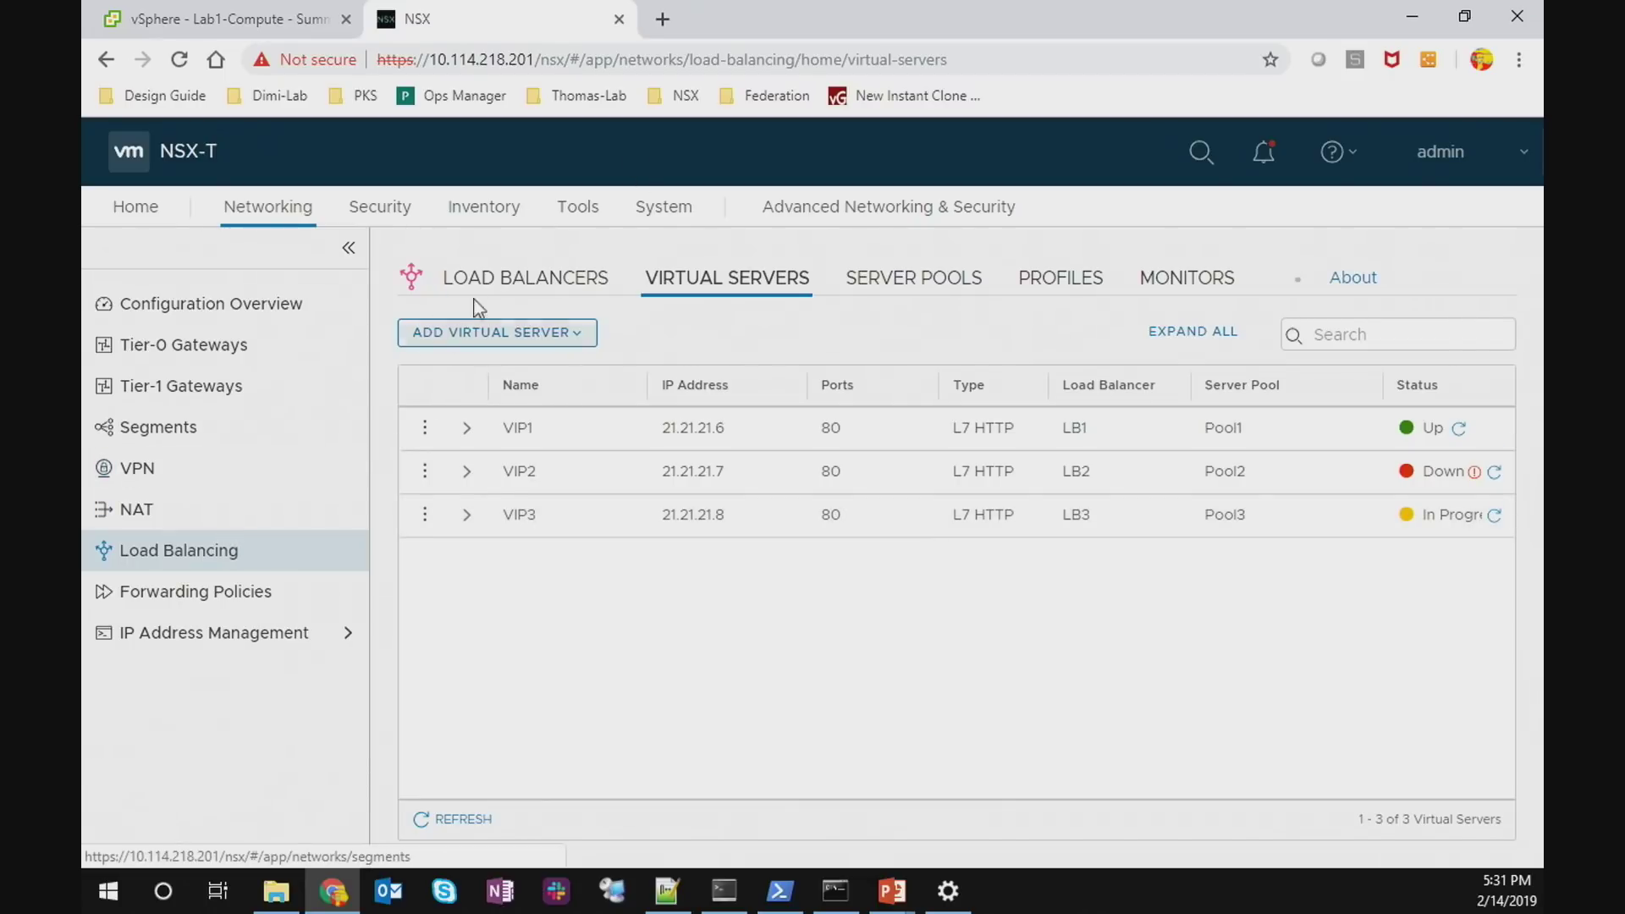
left_click(259, 425)
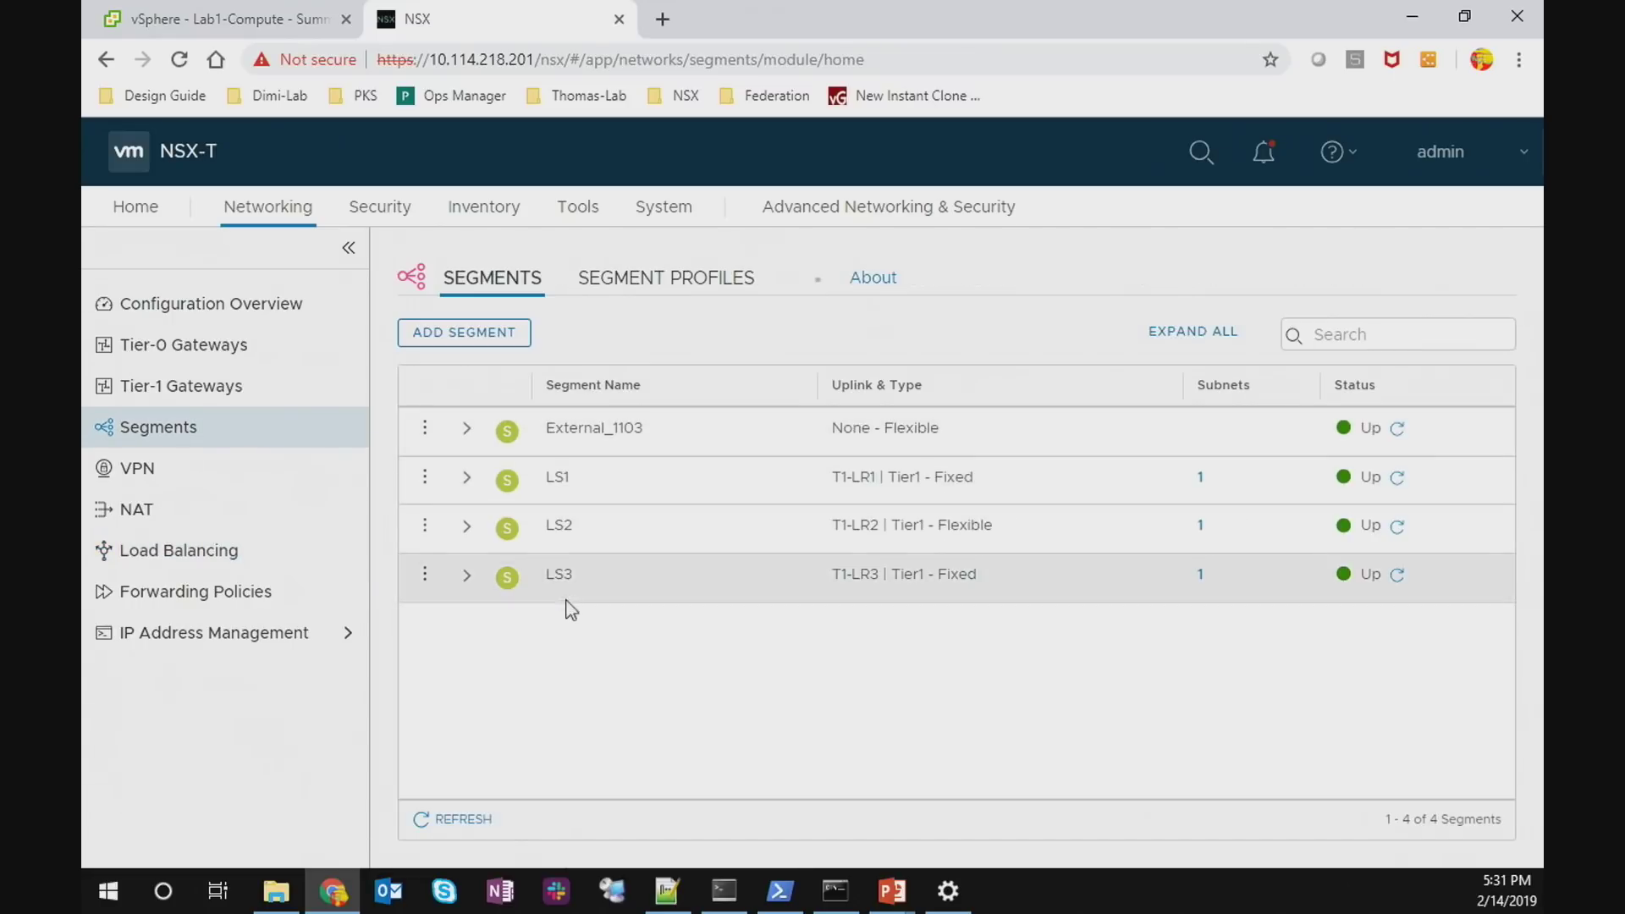
left_click(249, 387)
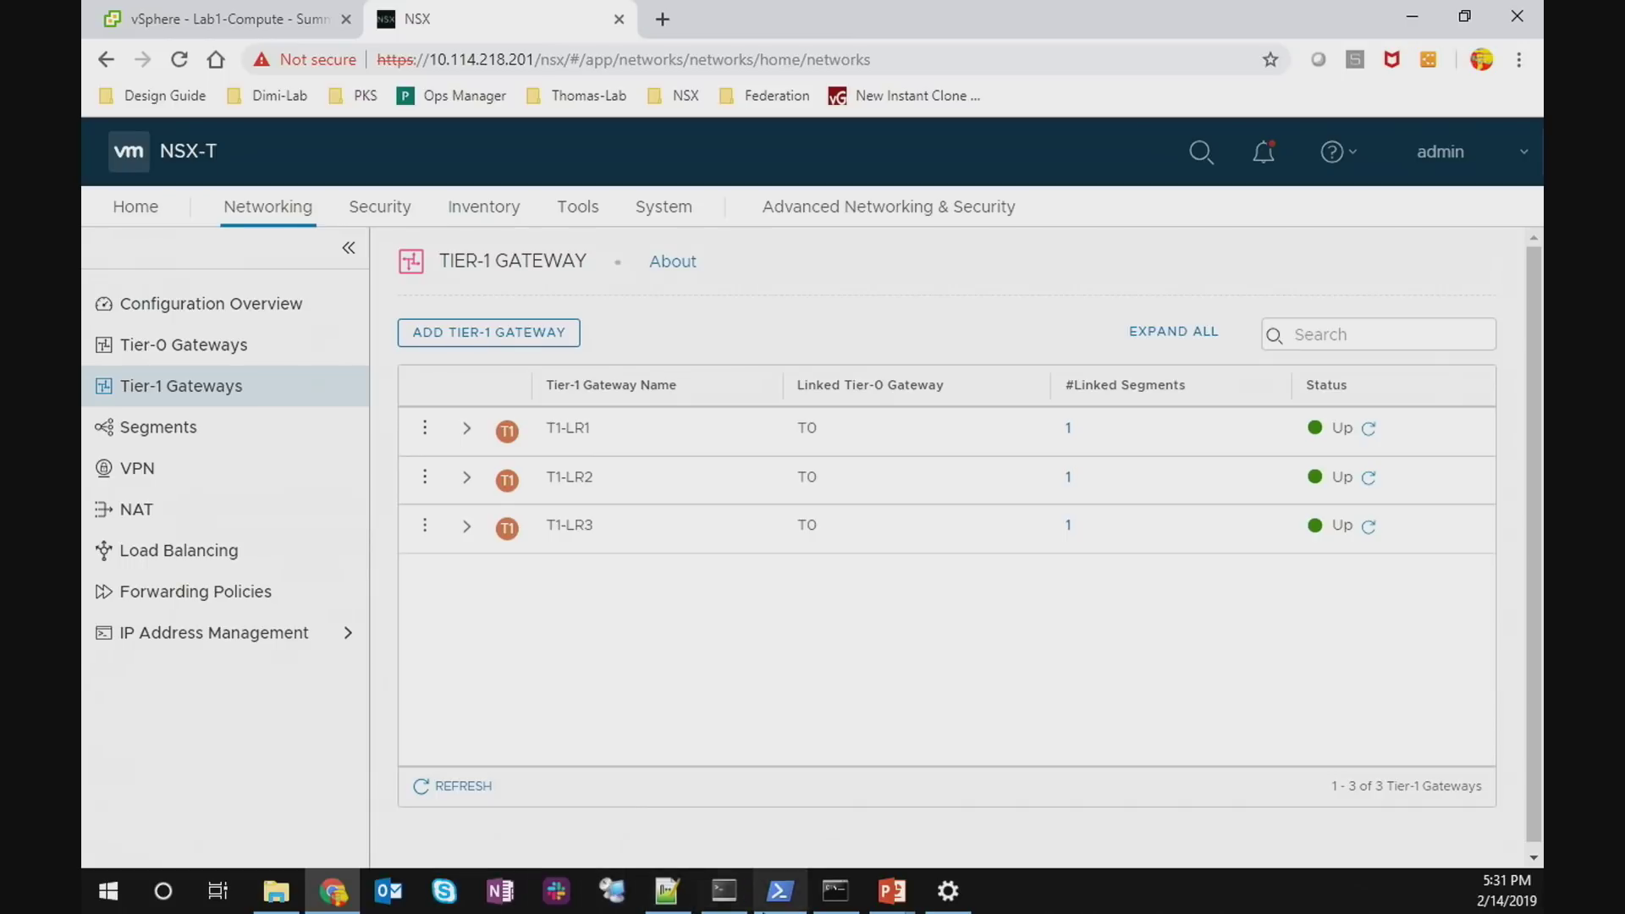
Switch to Windows PowerShell and run .\InstantClone-Lab3.ps1 to create the Lab3 instant clone VMs
left_click(773, 898)
key("Up")
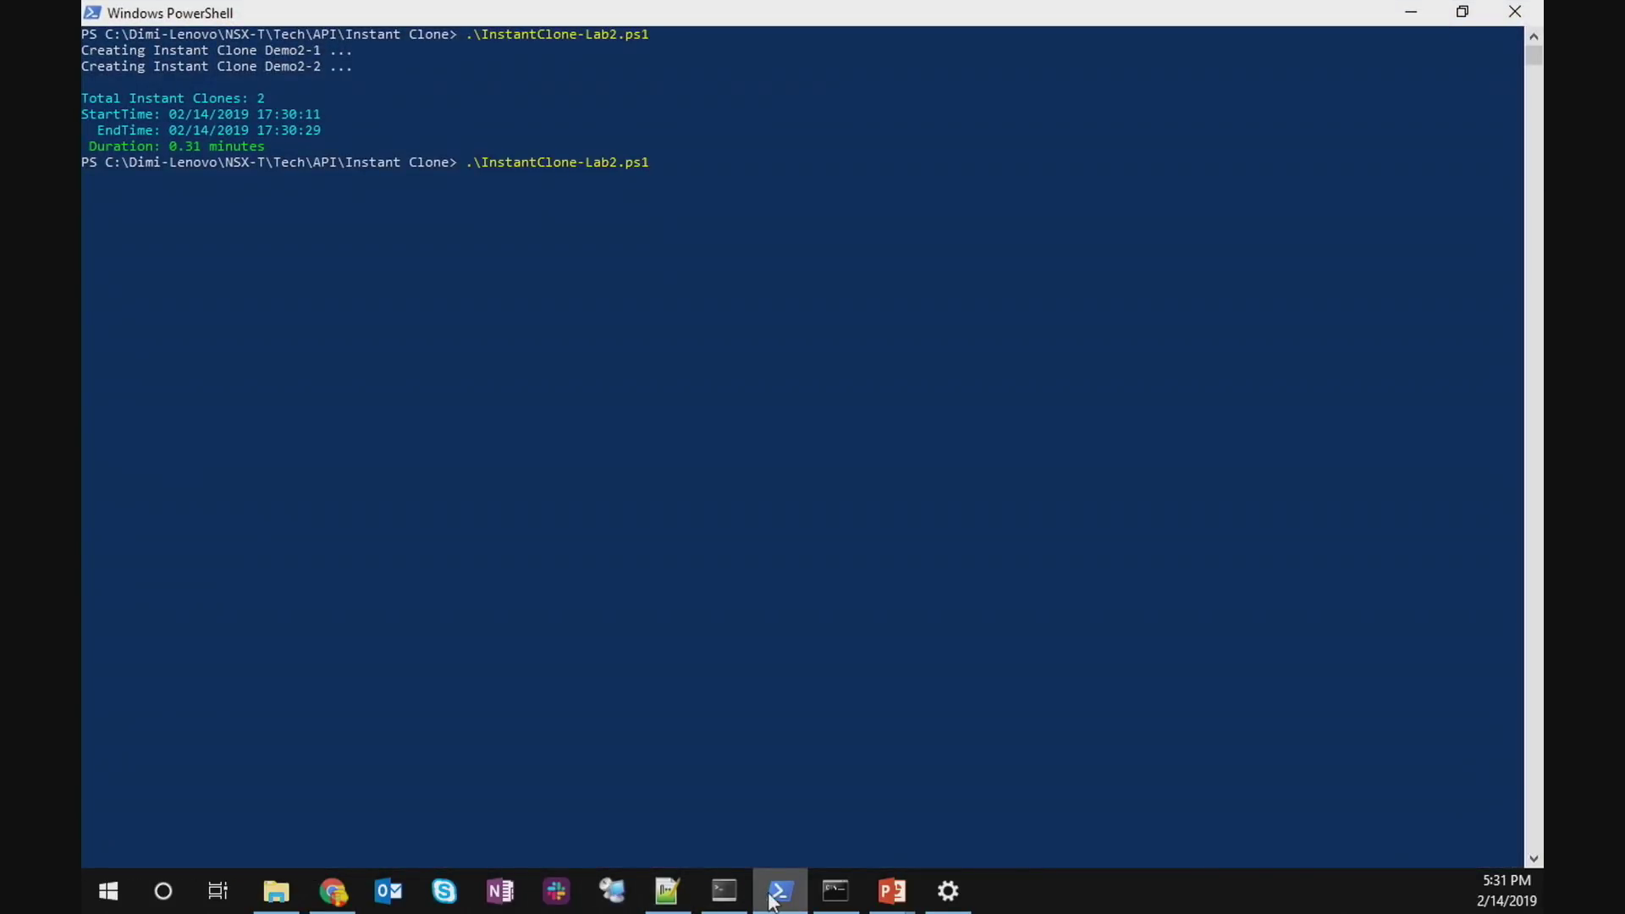
key("Left")
key("Left")
key("Left")
key("Left")
key("BackSpace")
type("3")
key("Return")
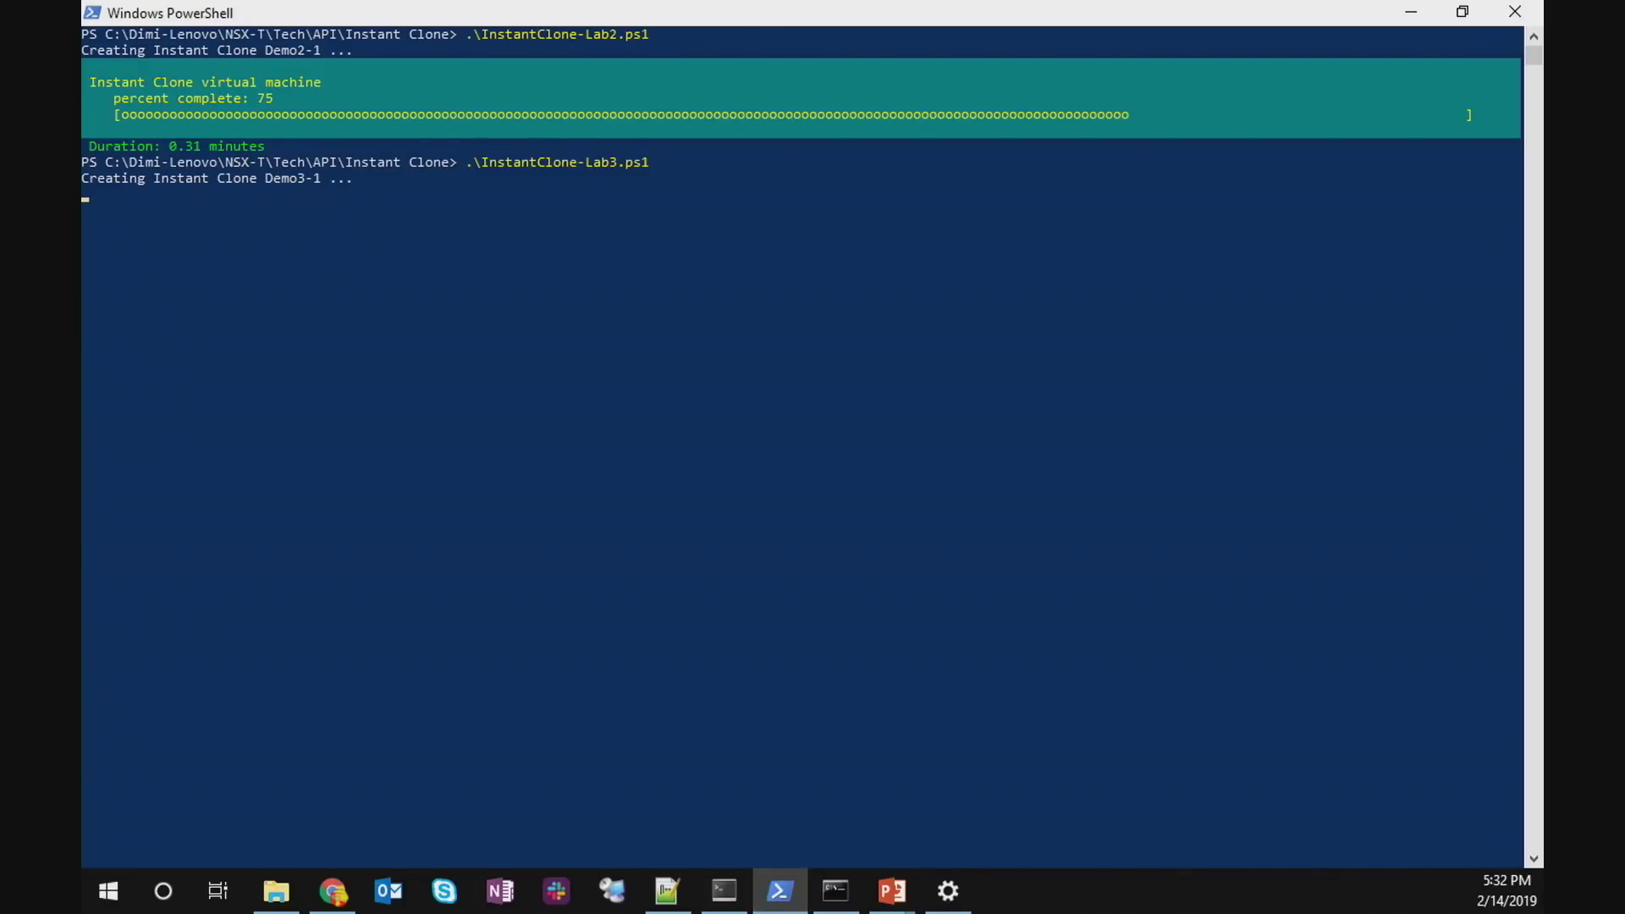
key("alt+Tab")
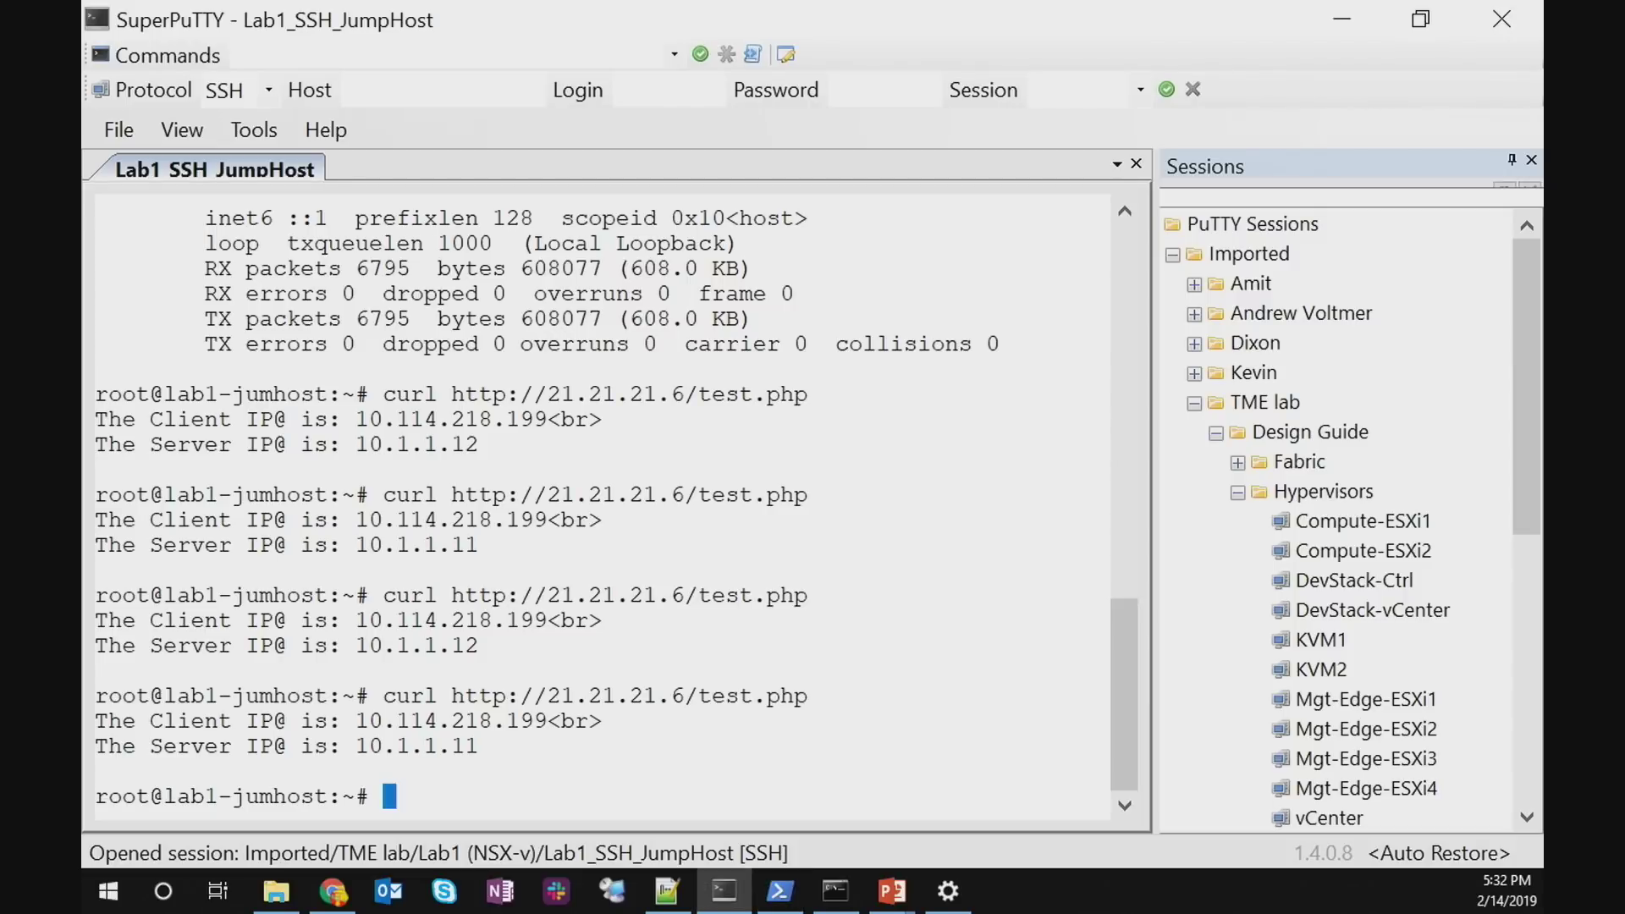
key("Up")
key("Left")
key("Left")
key("Left")
key("Left")
key("Left")
key("Left")
key("Left")
key("Left")
key("Left")
key("BackSpace")
type("7")
key("Return")
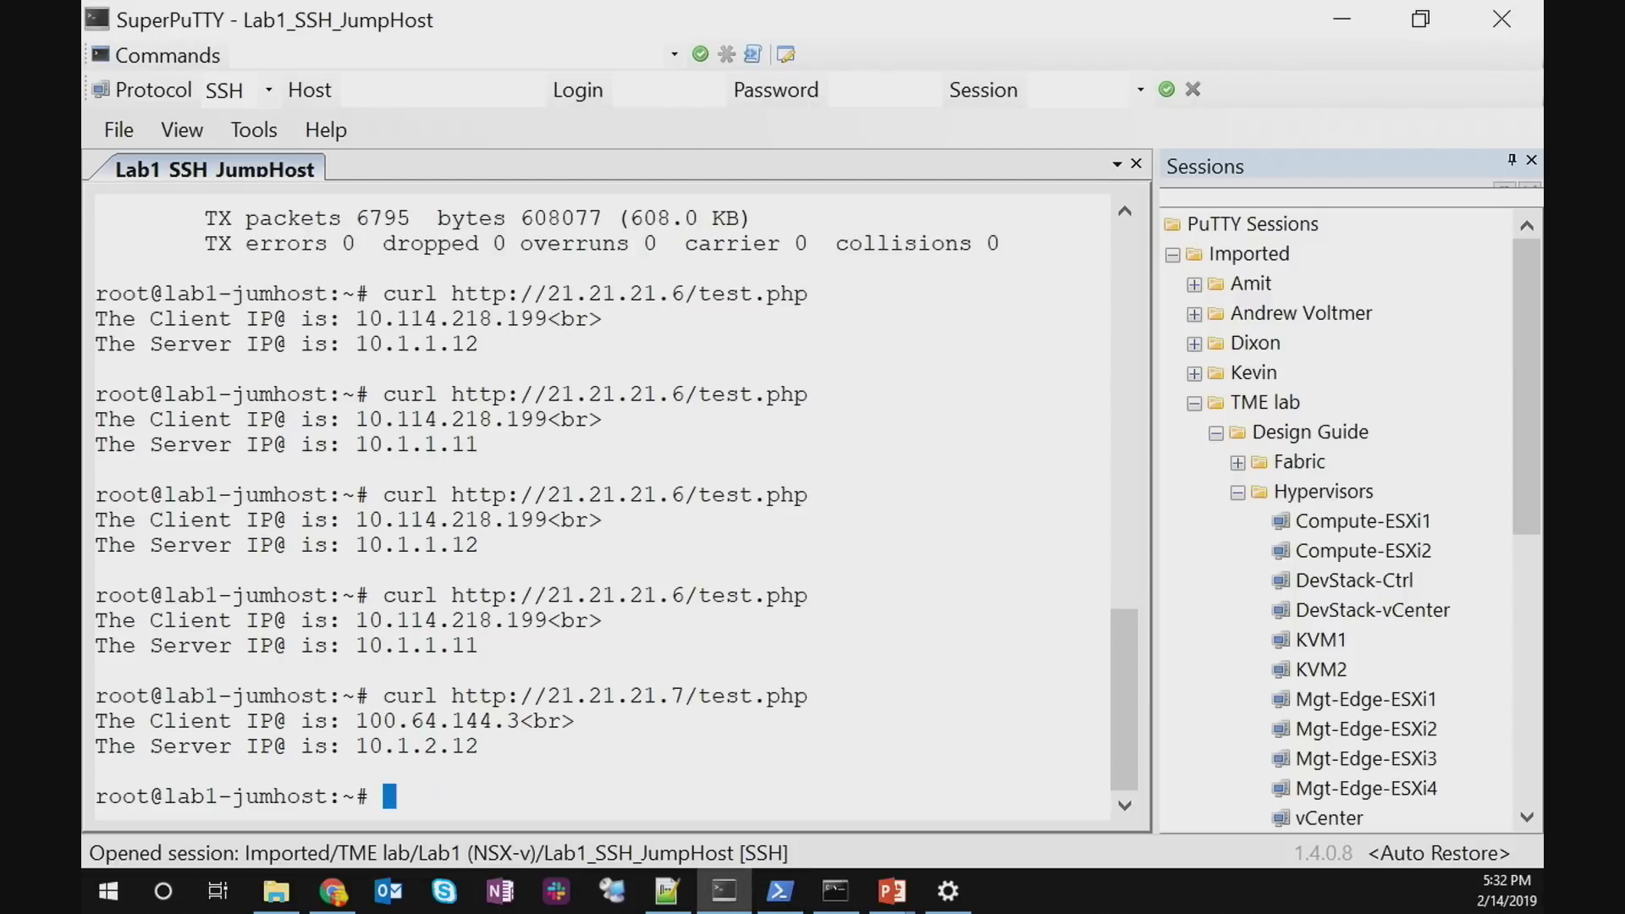
Repeat the curl request to VIP2 three more times to check load balancing across the pool members
key("Up")
key("Return")
key("Up")
key("Return")
key("Up")
key("Return")
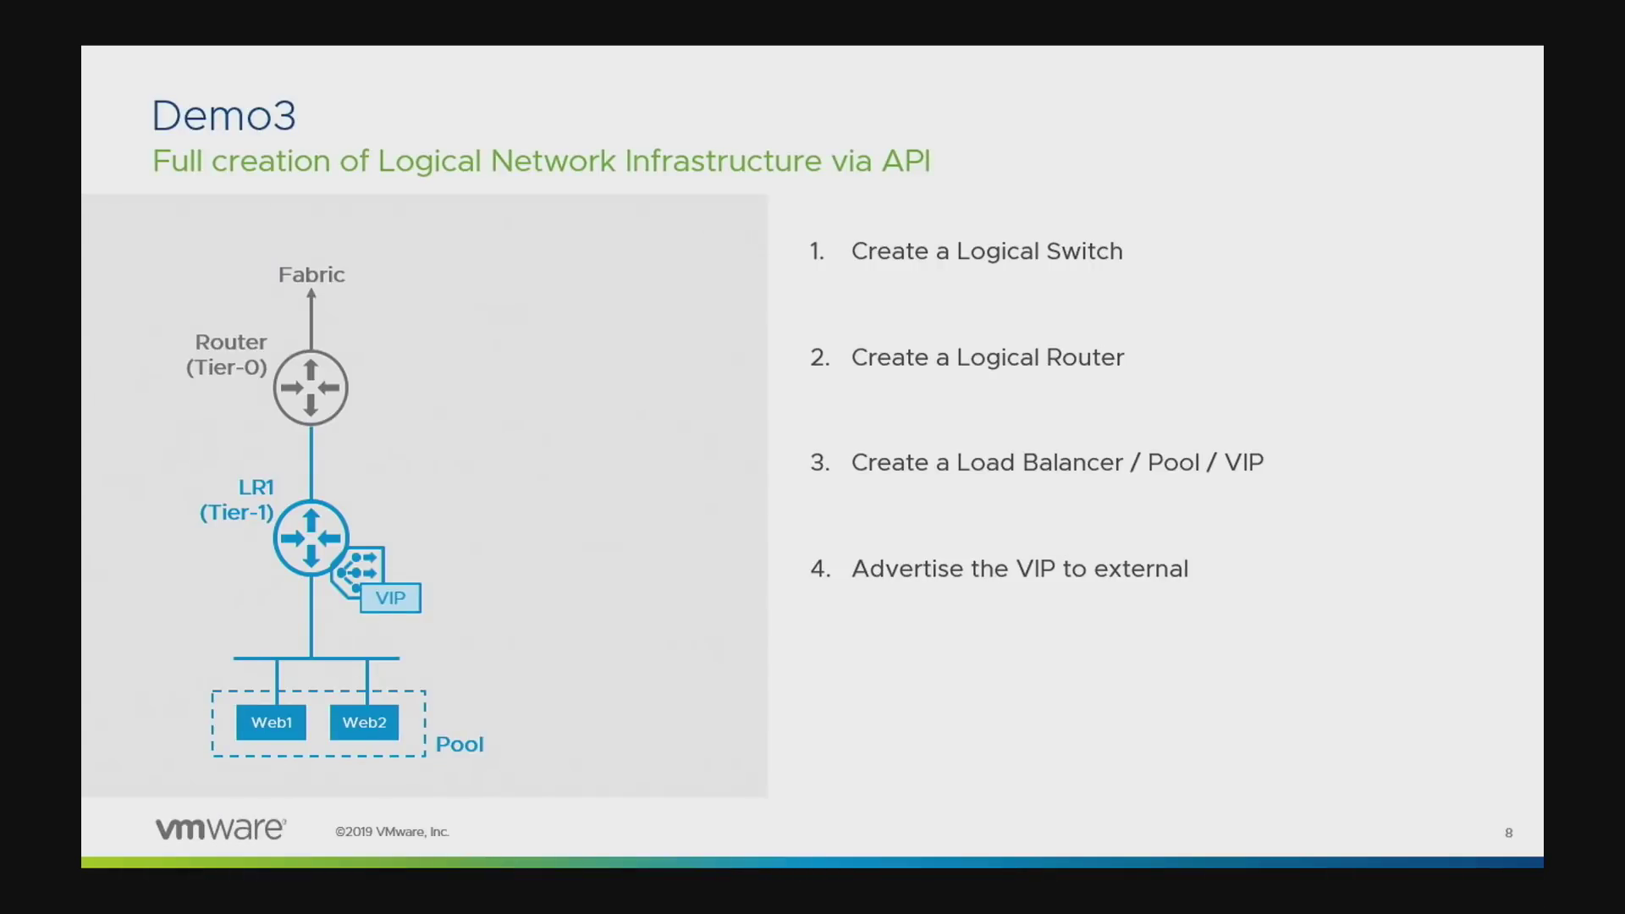
key("Right")
key("Right")
key("Right")
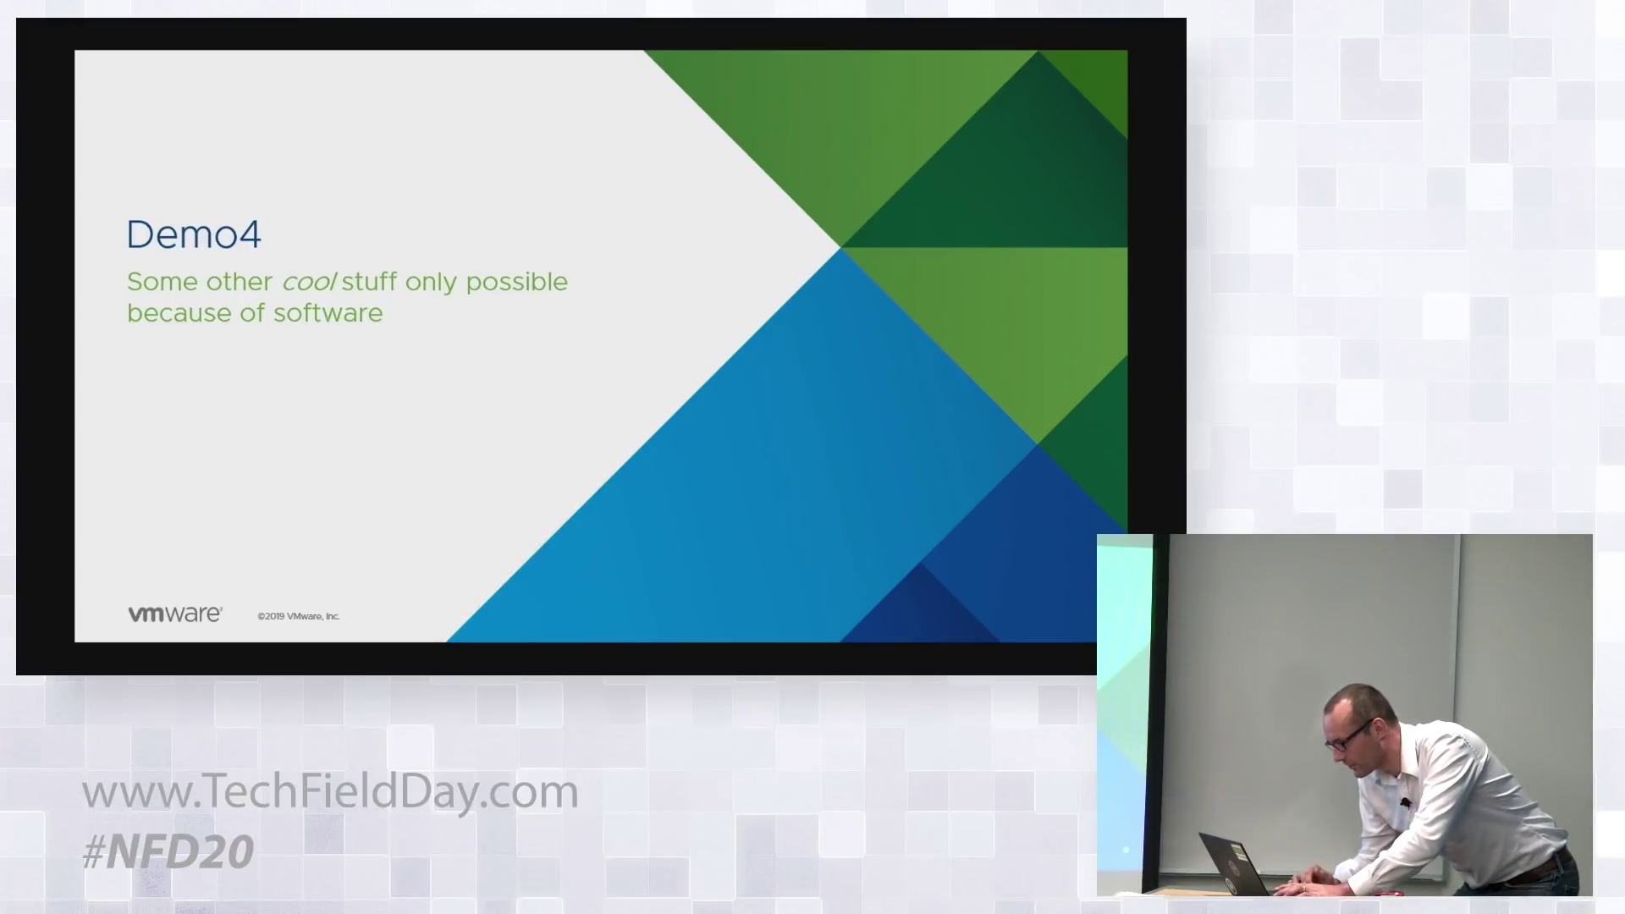
Switch to NSX-T in Chrome and open the Traceflow tool of Advanced Networking & Security
key("alt+Tab")
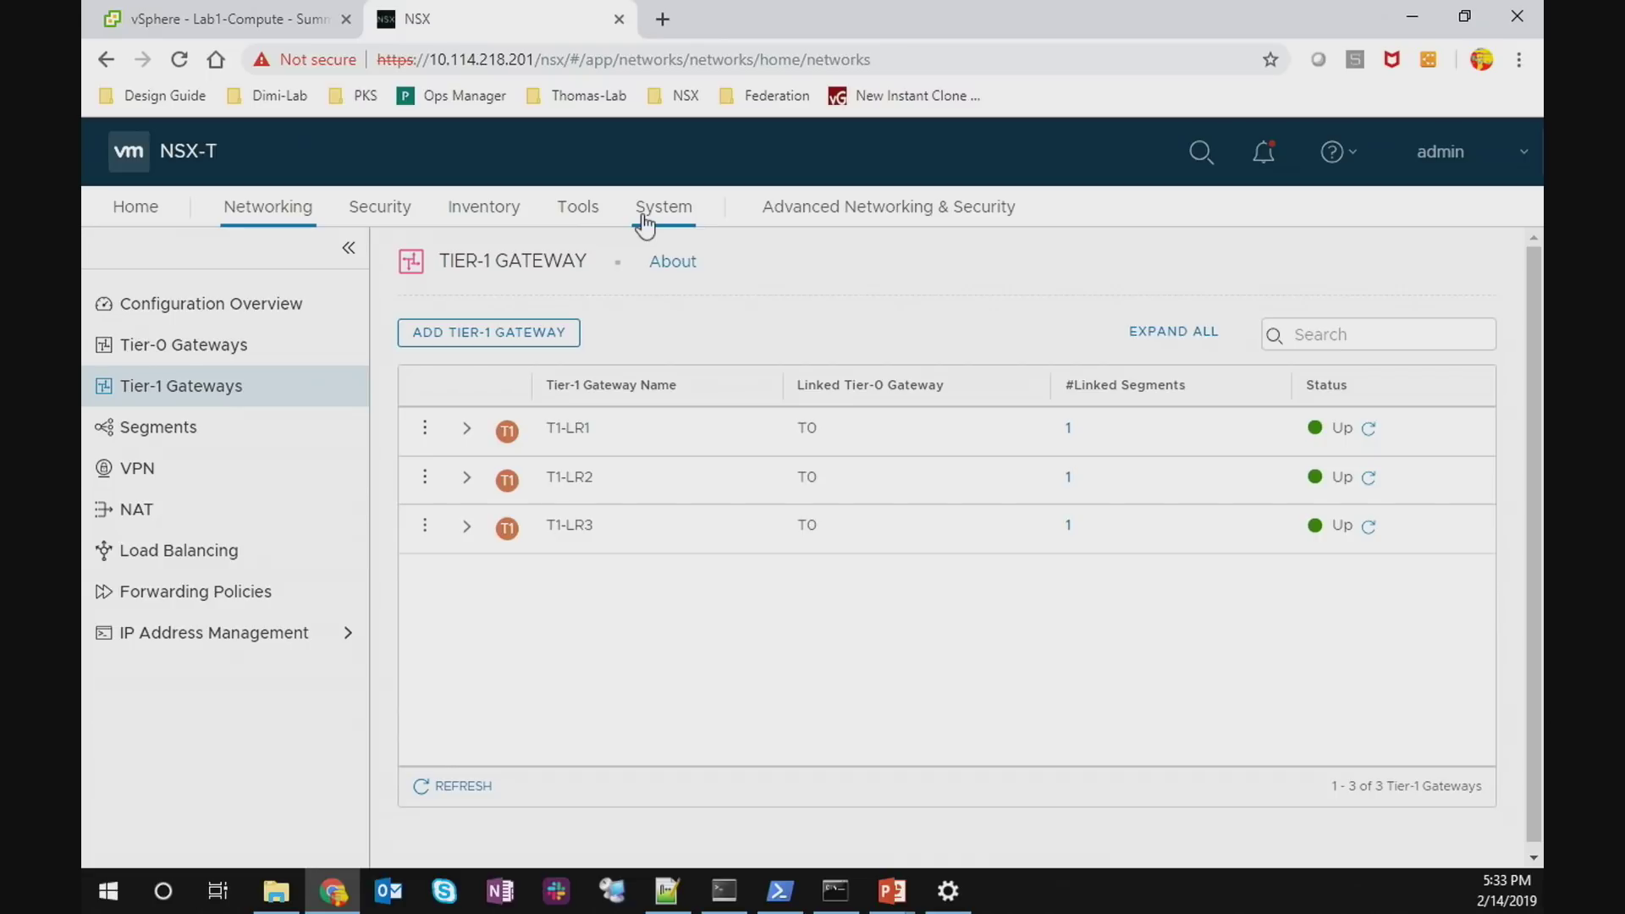
left_click(826, 206)
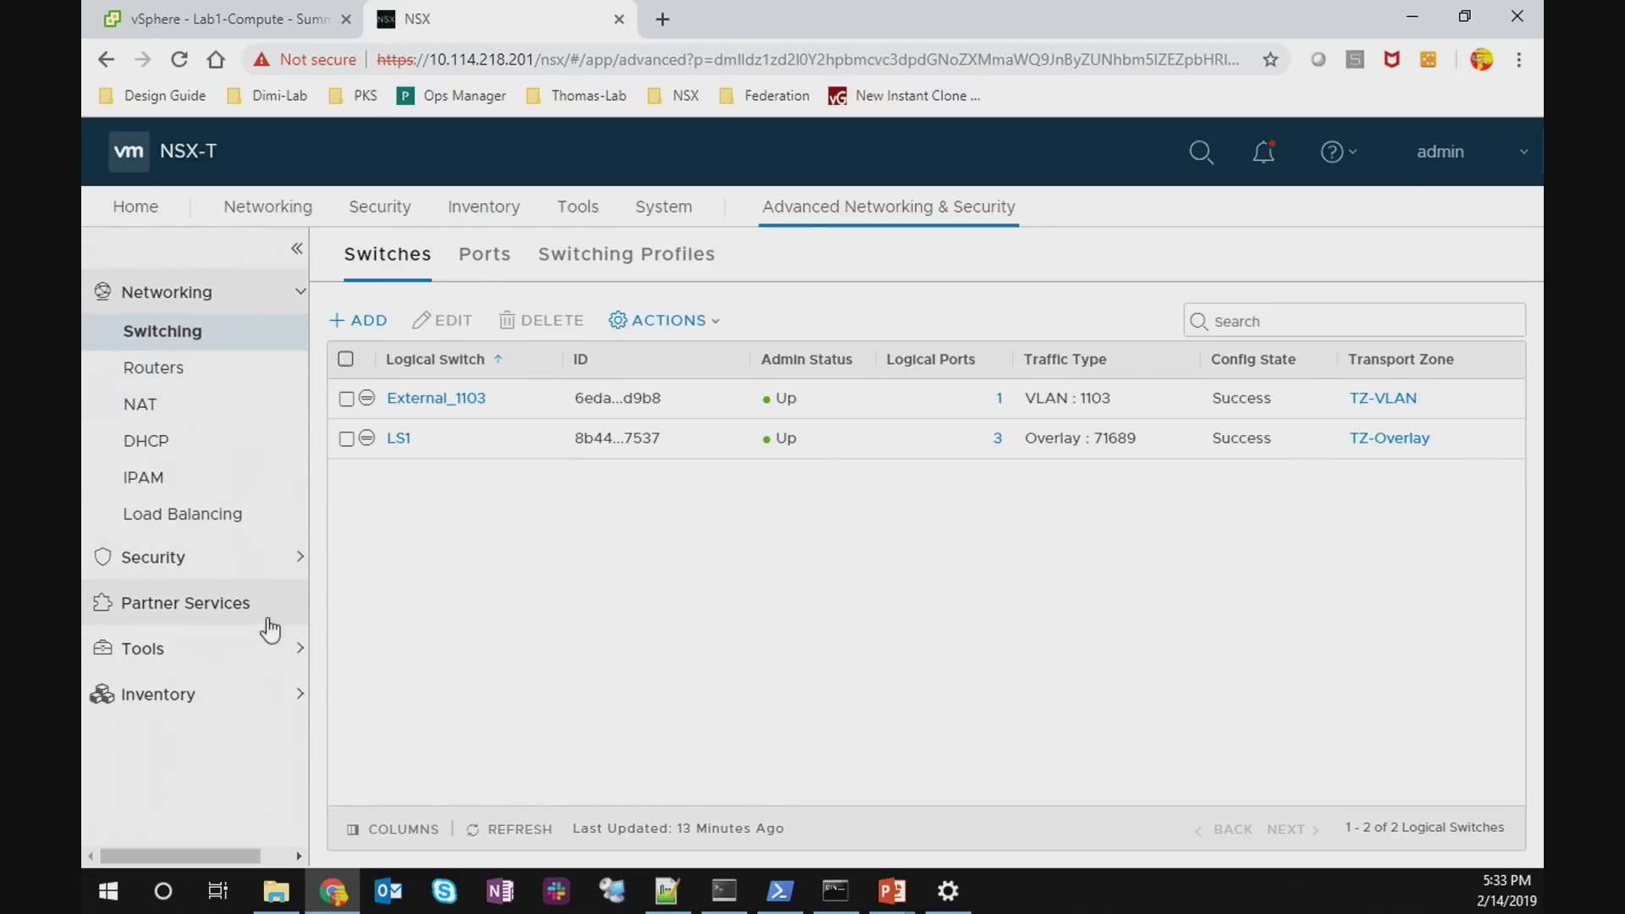
left_click(235, 660)
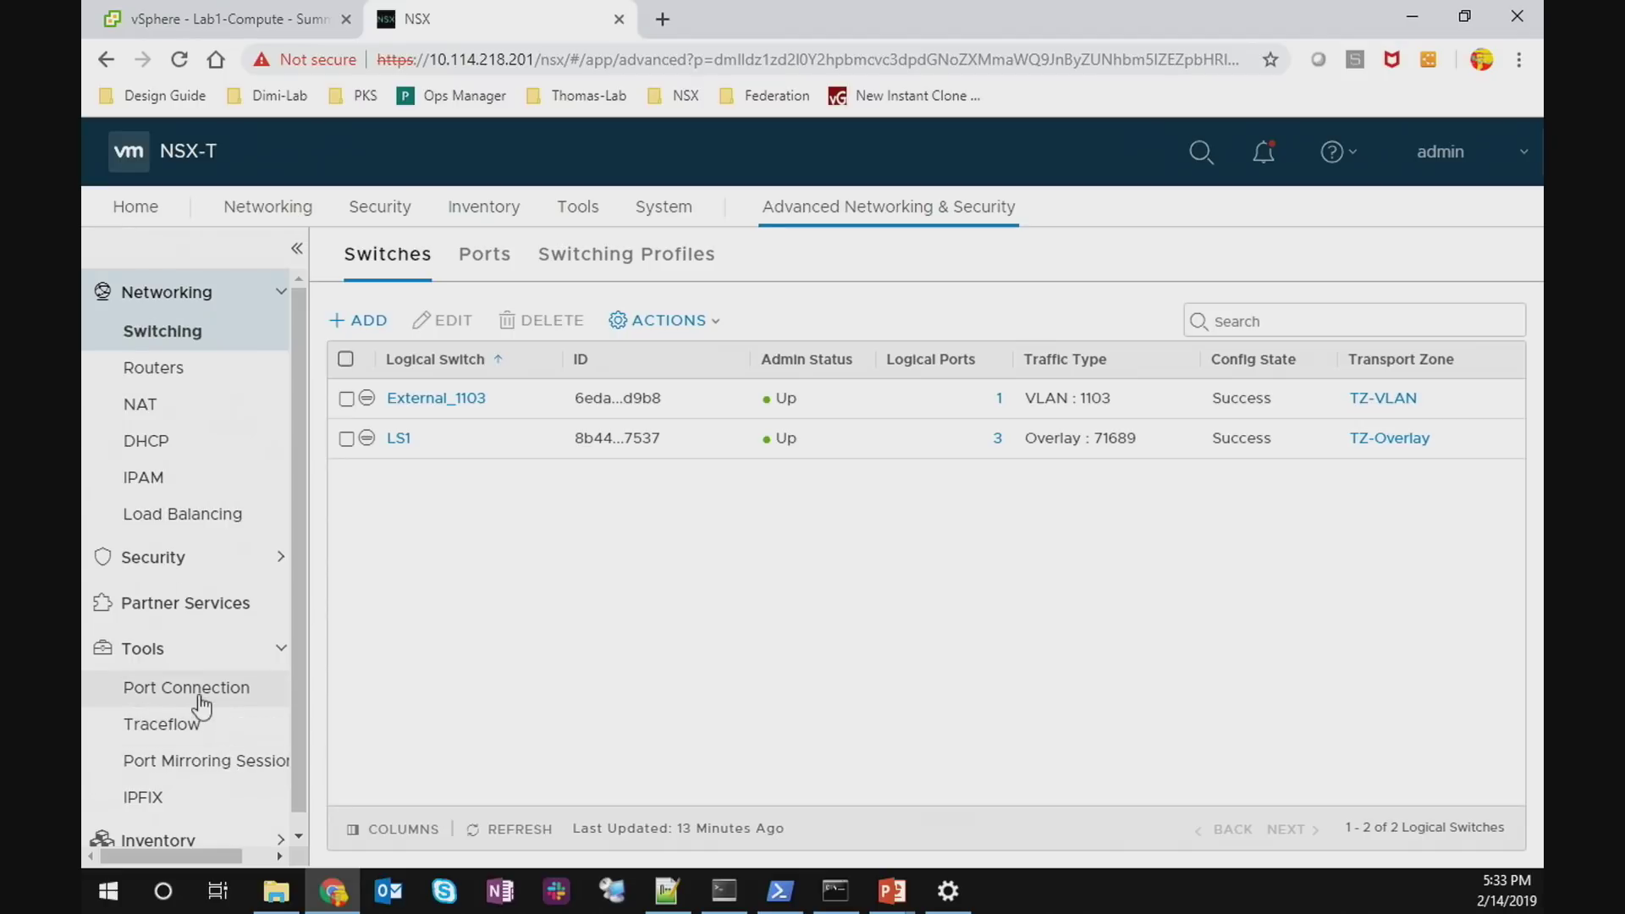
left_click(198, 690)
left_click(194, 724)
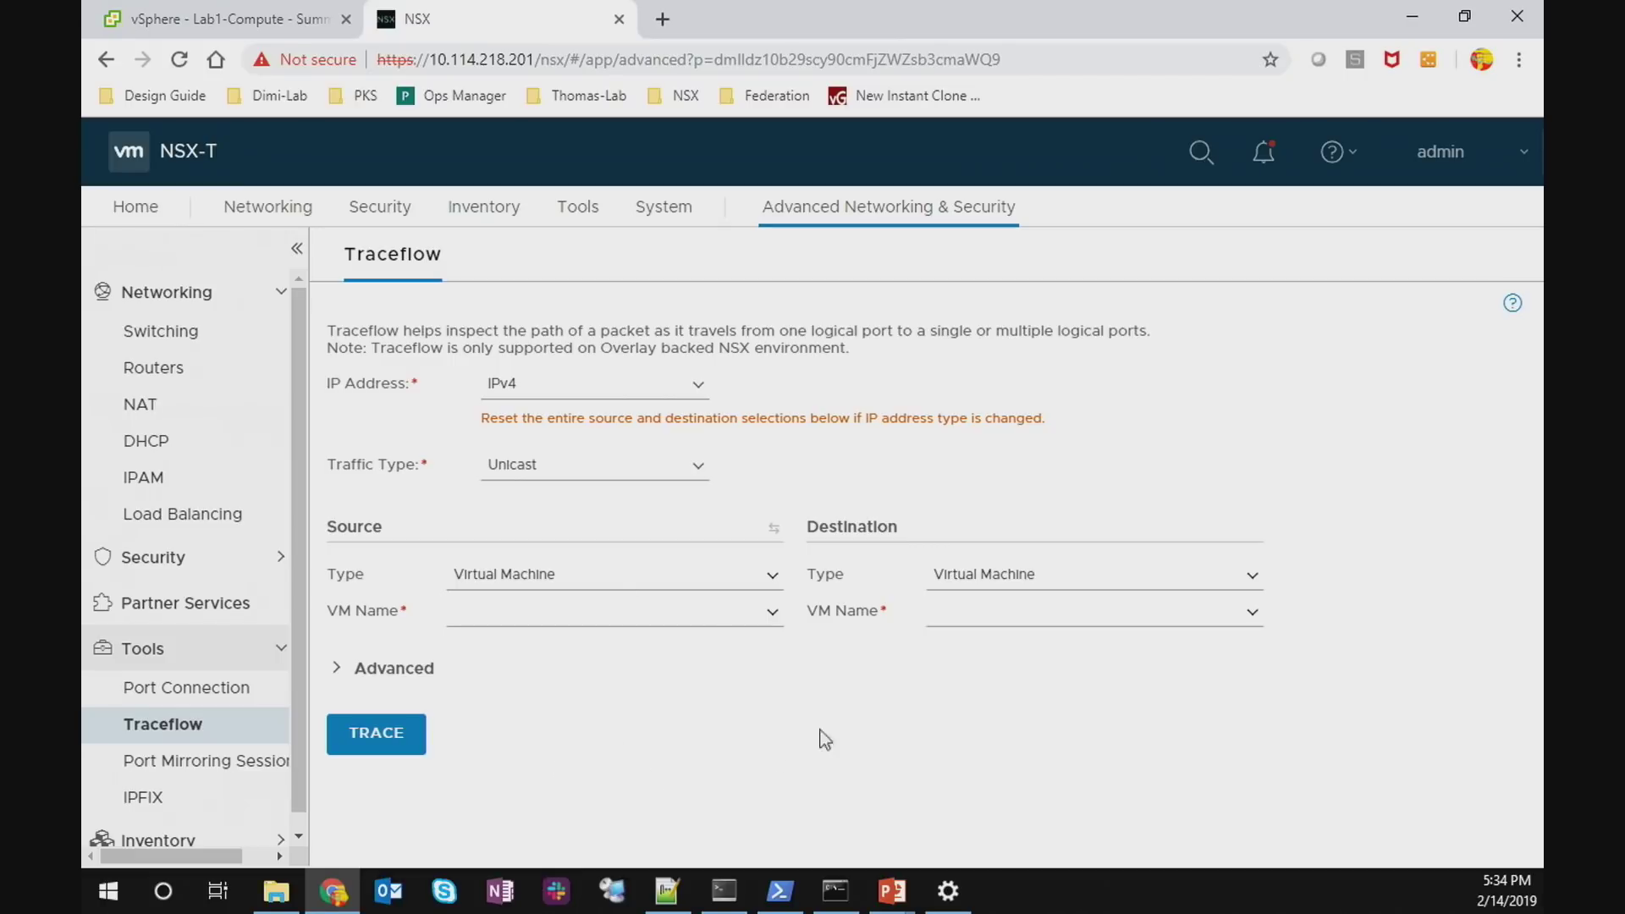
Set the Traceflow source to virtual machine Demo1-1 and the destination to virtual machine Demo2-2
left_click(772, 614)
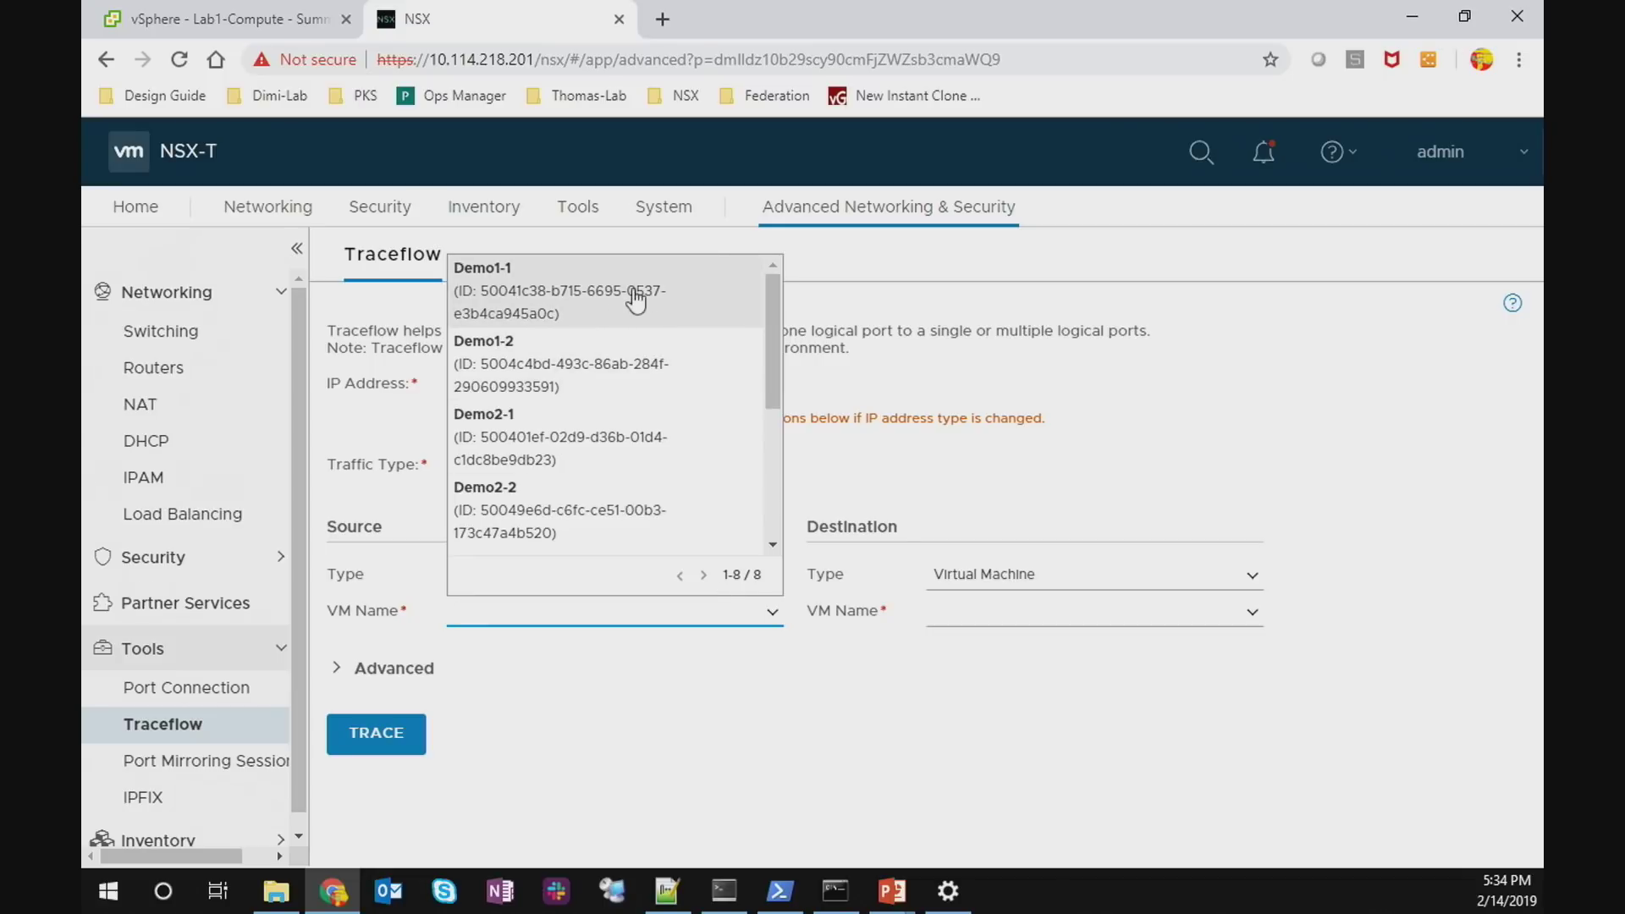
left_click(635, 300)
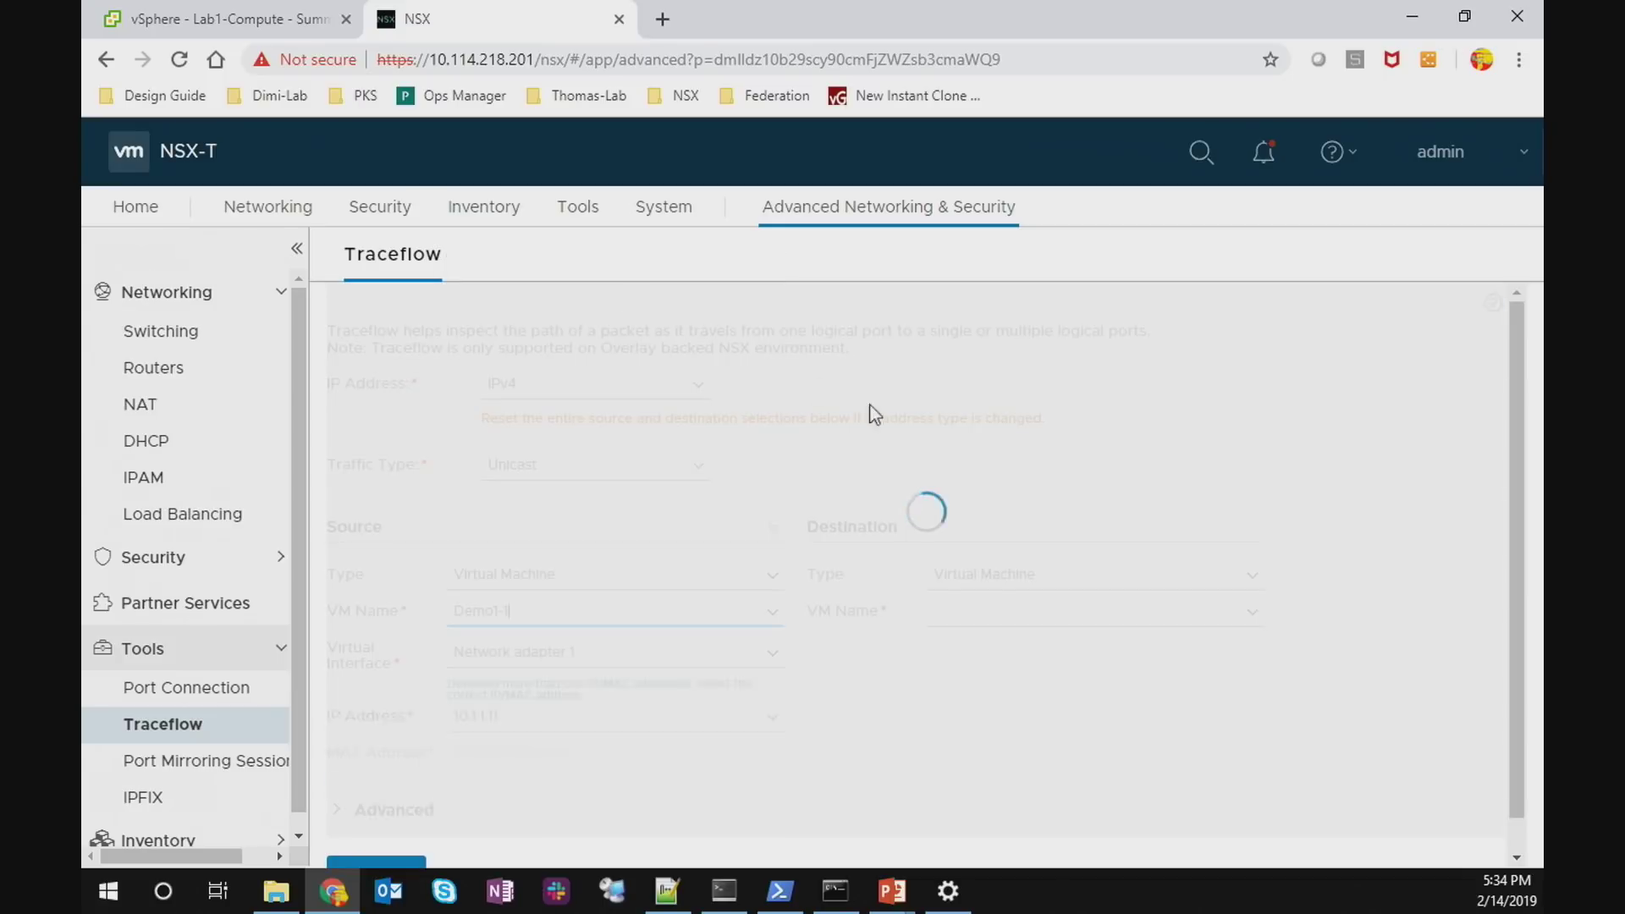
left_click(1253, 616)
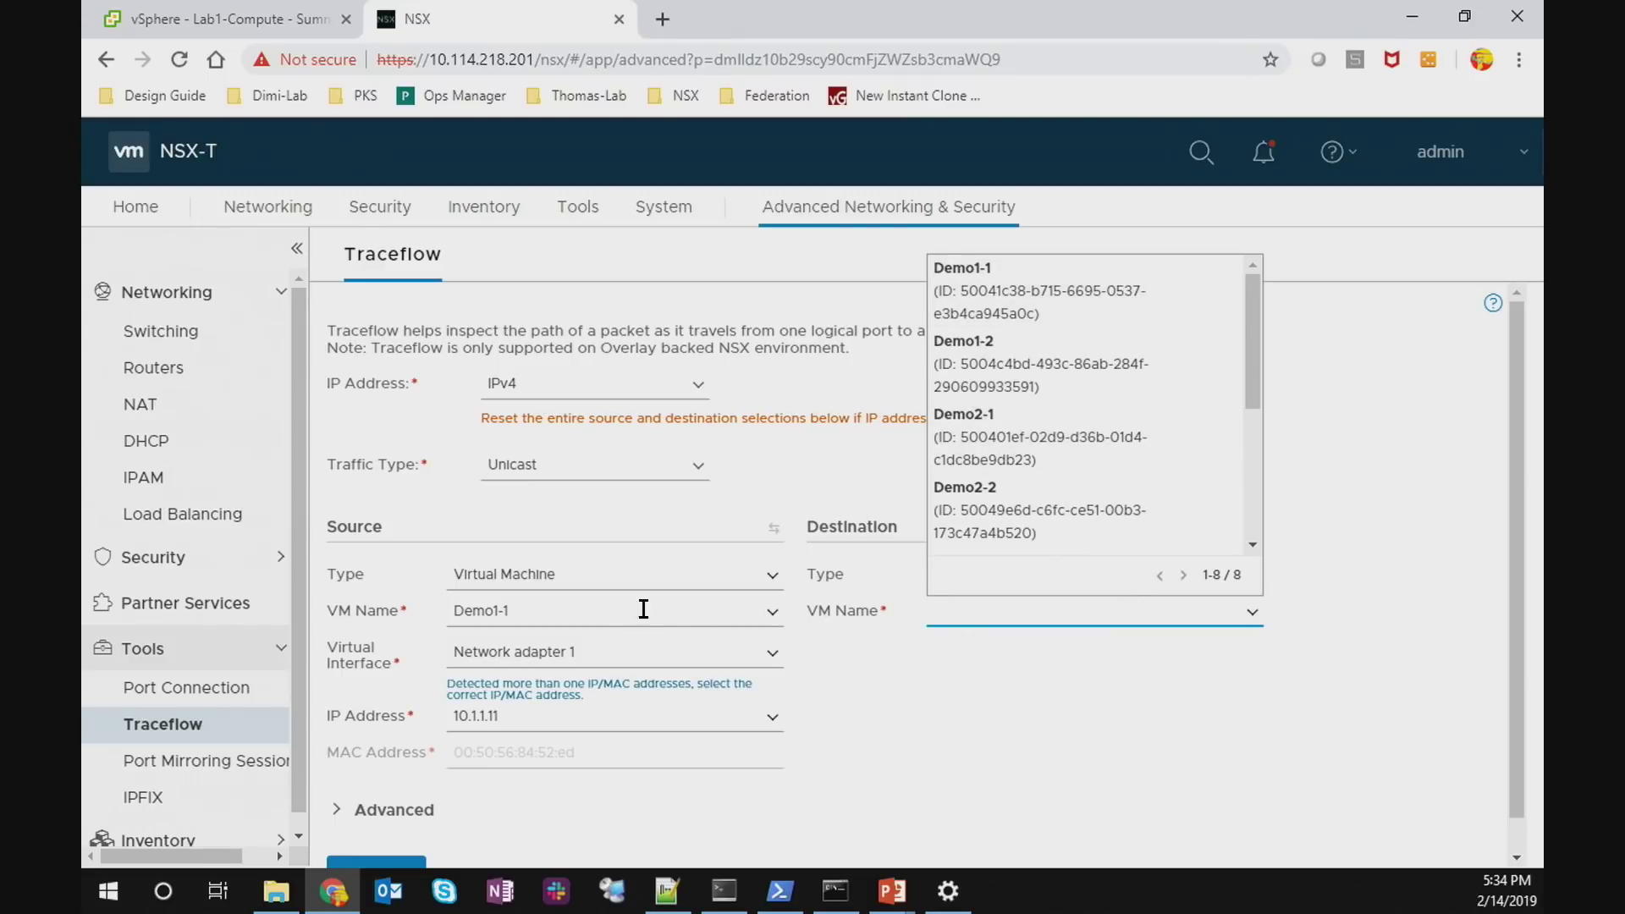
left_click(1049, 511)
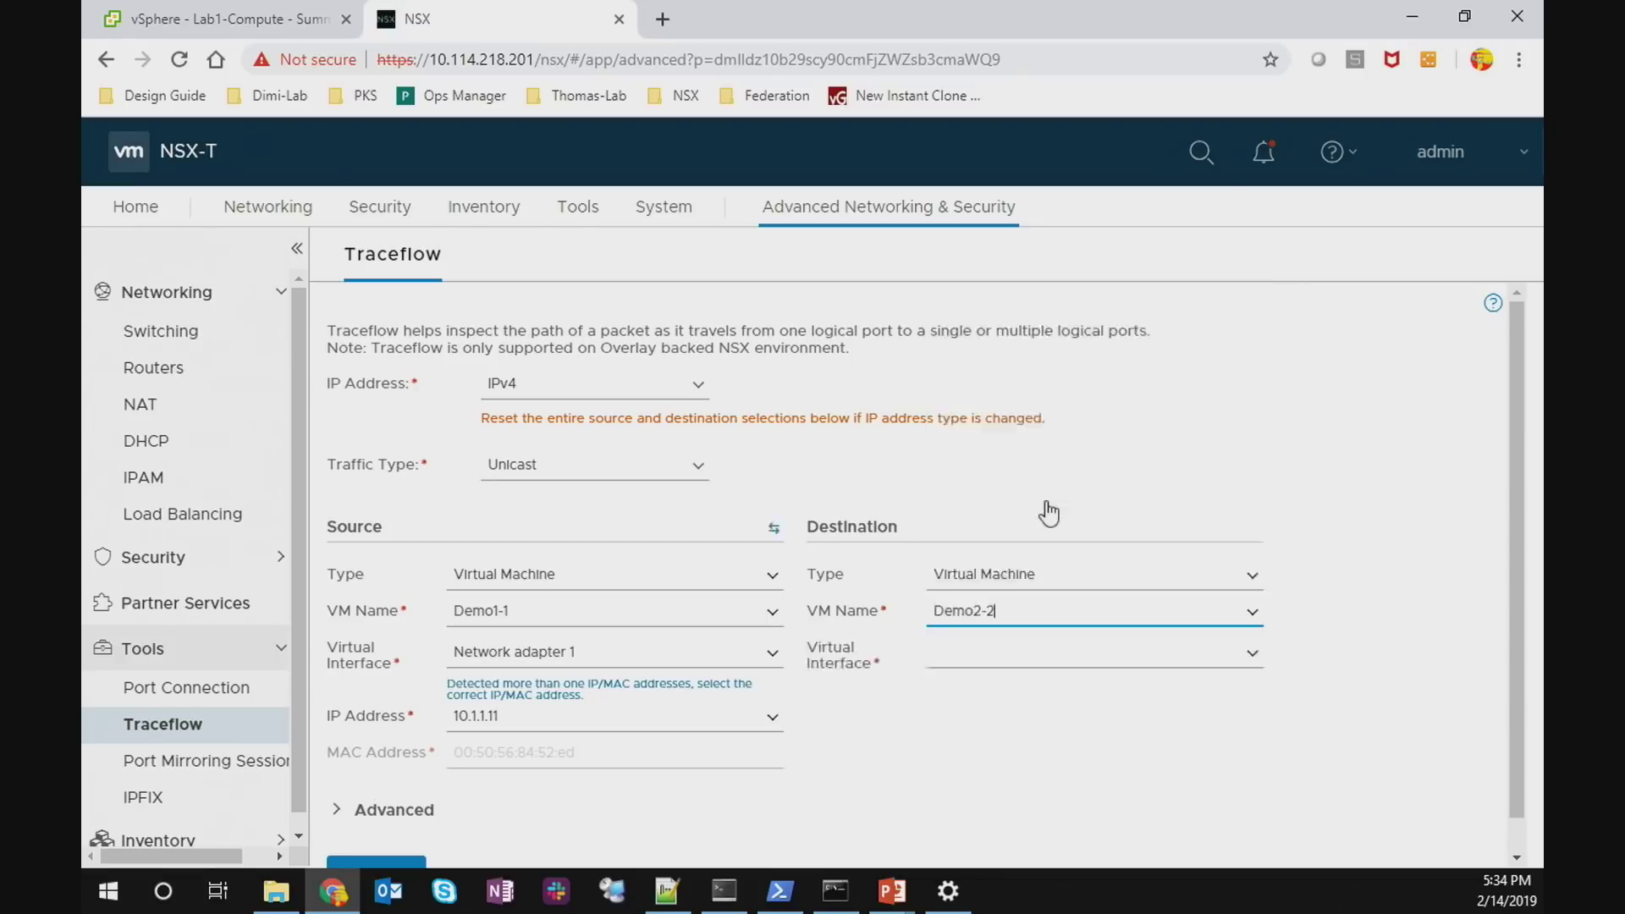
scroll(657, 743, "down", 1)
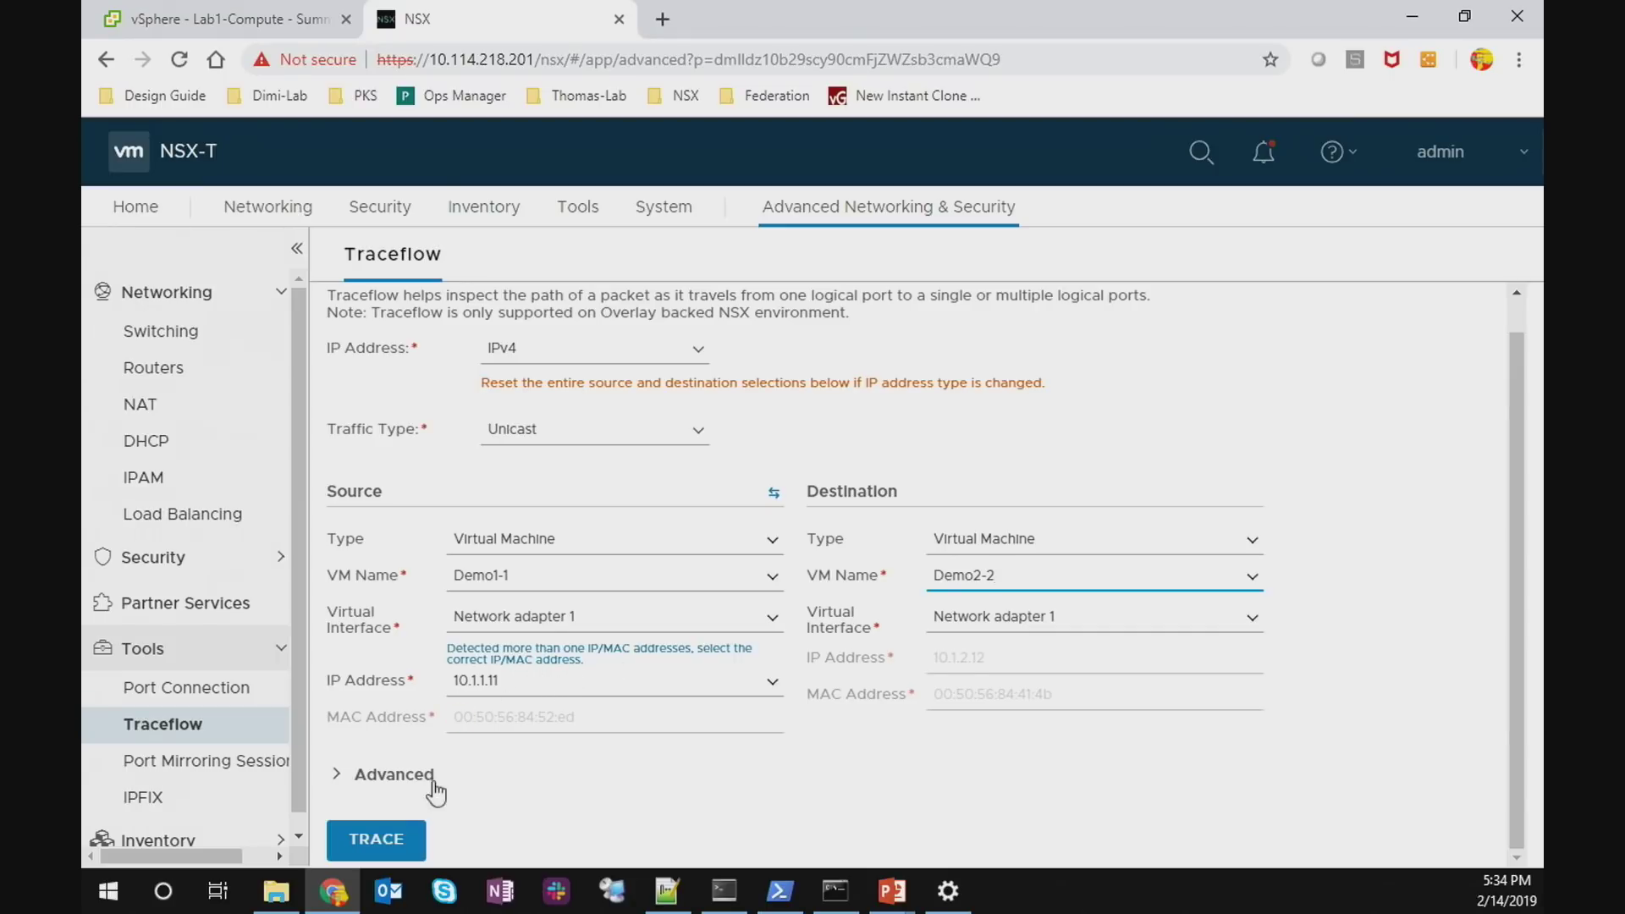
Set the trace's advanced protocol to TCP with source port 5000 and destination port 80, and run the trace
left_click(354, 777)
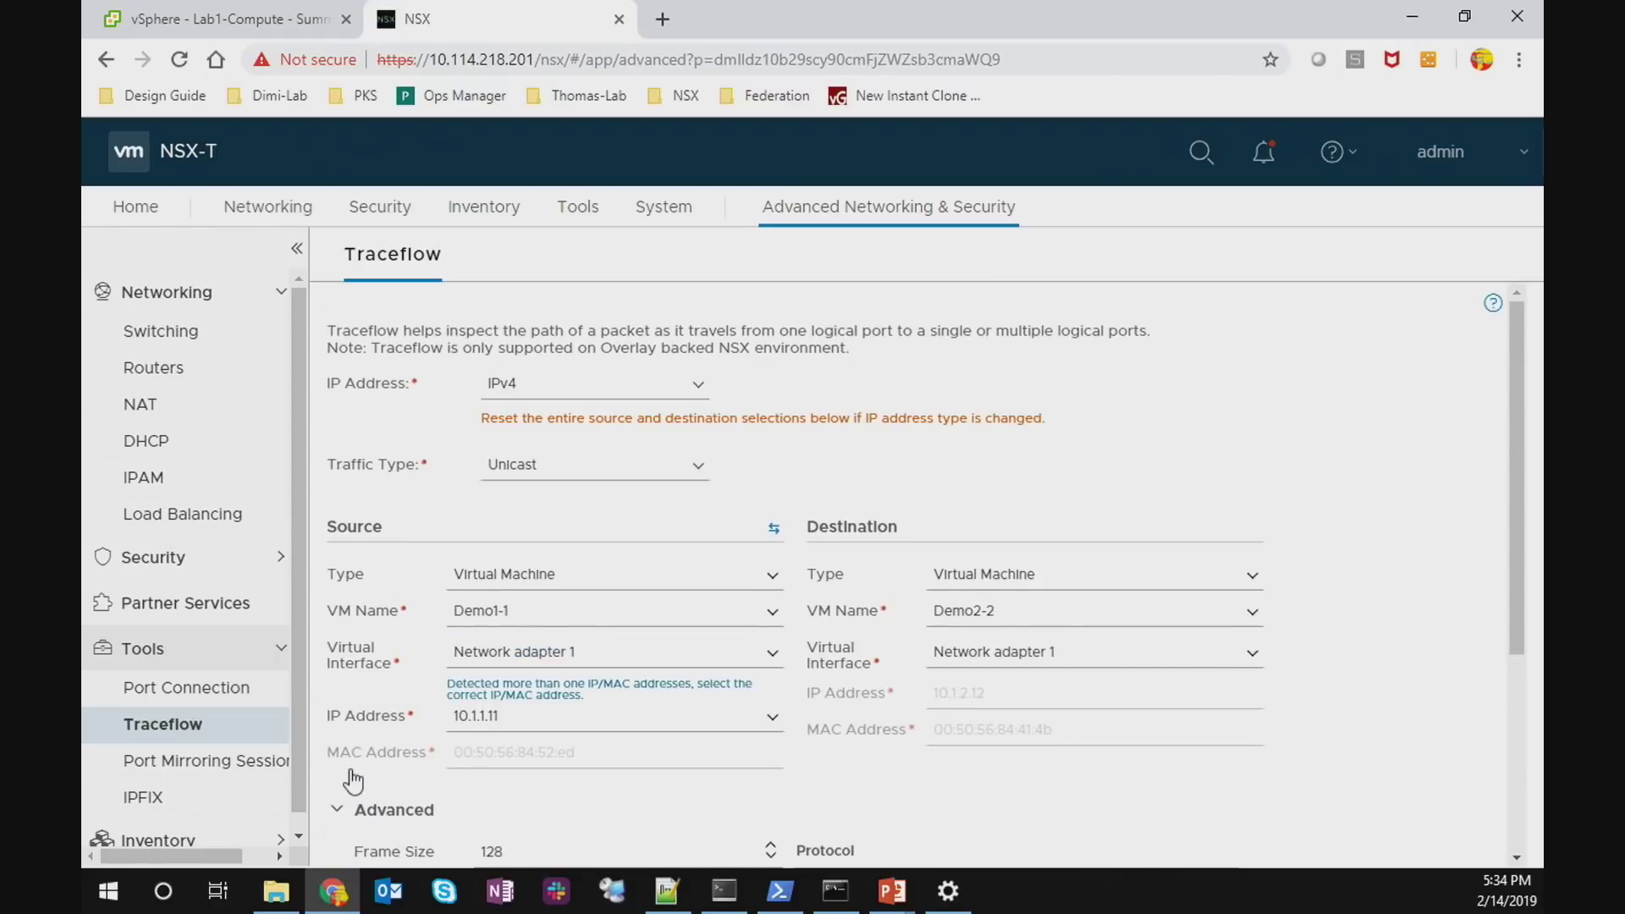
scroll(354, 783, "down", 4)
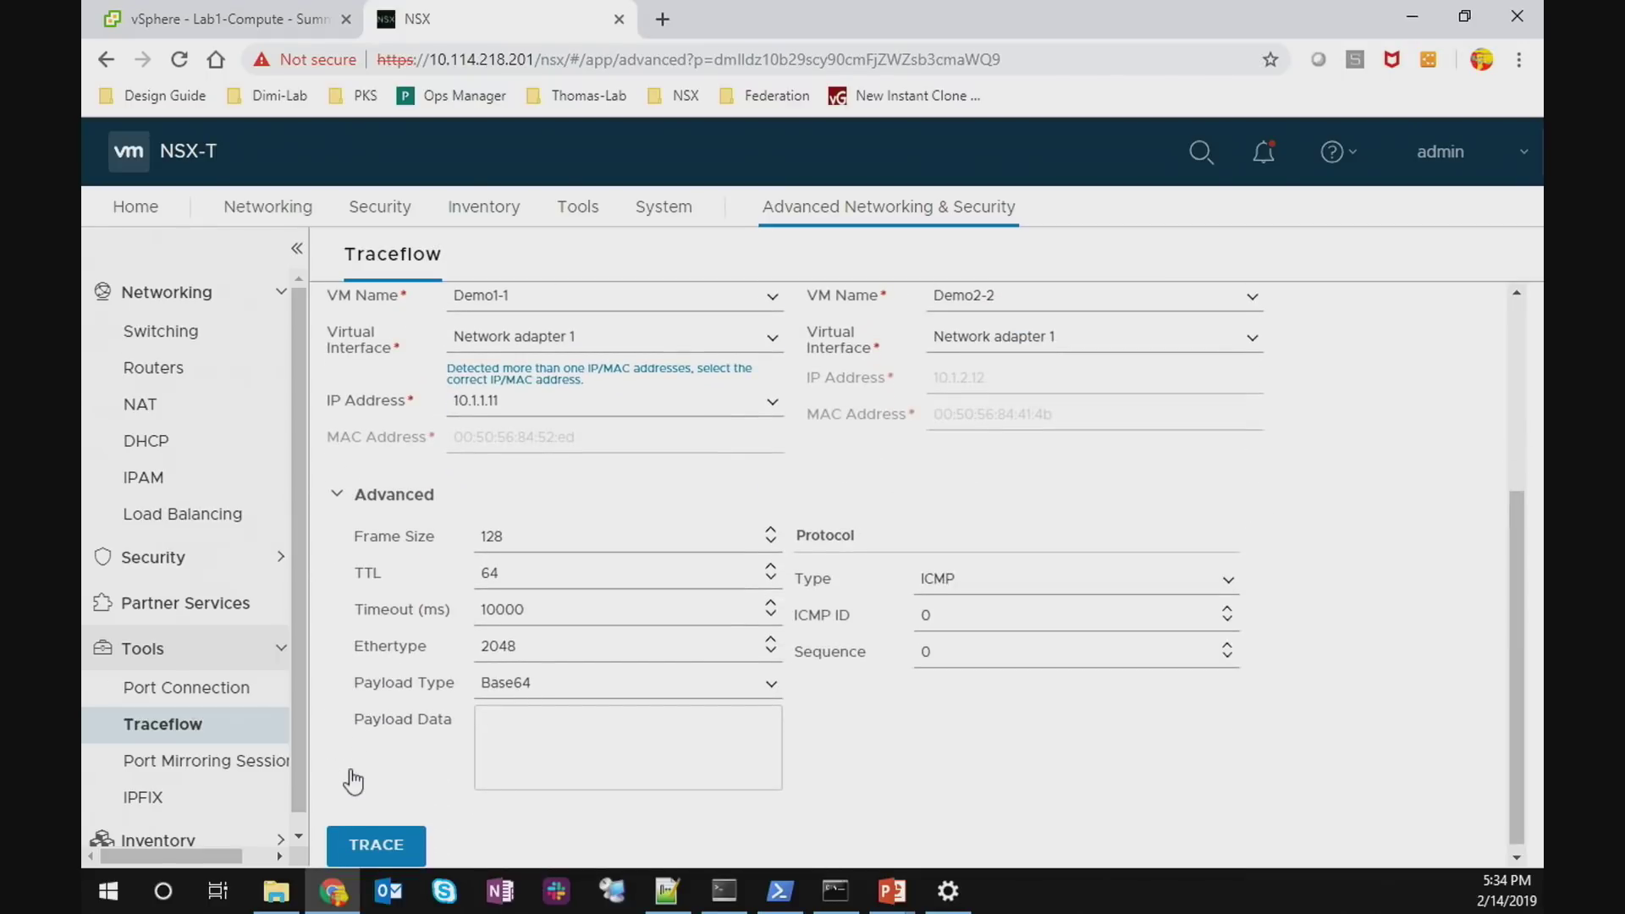
left_click(1226, 582)
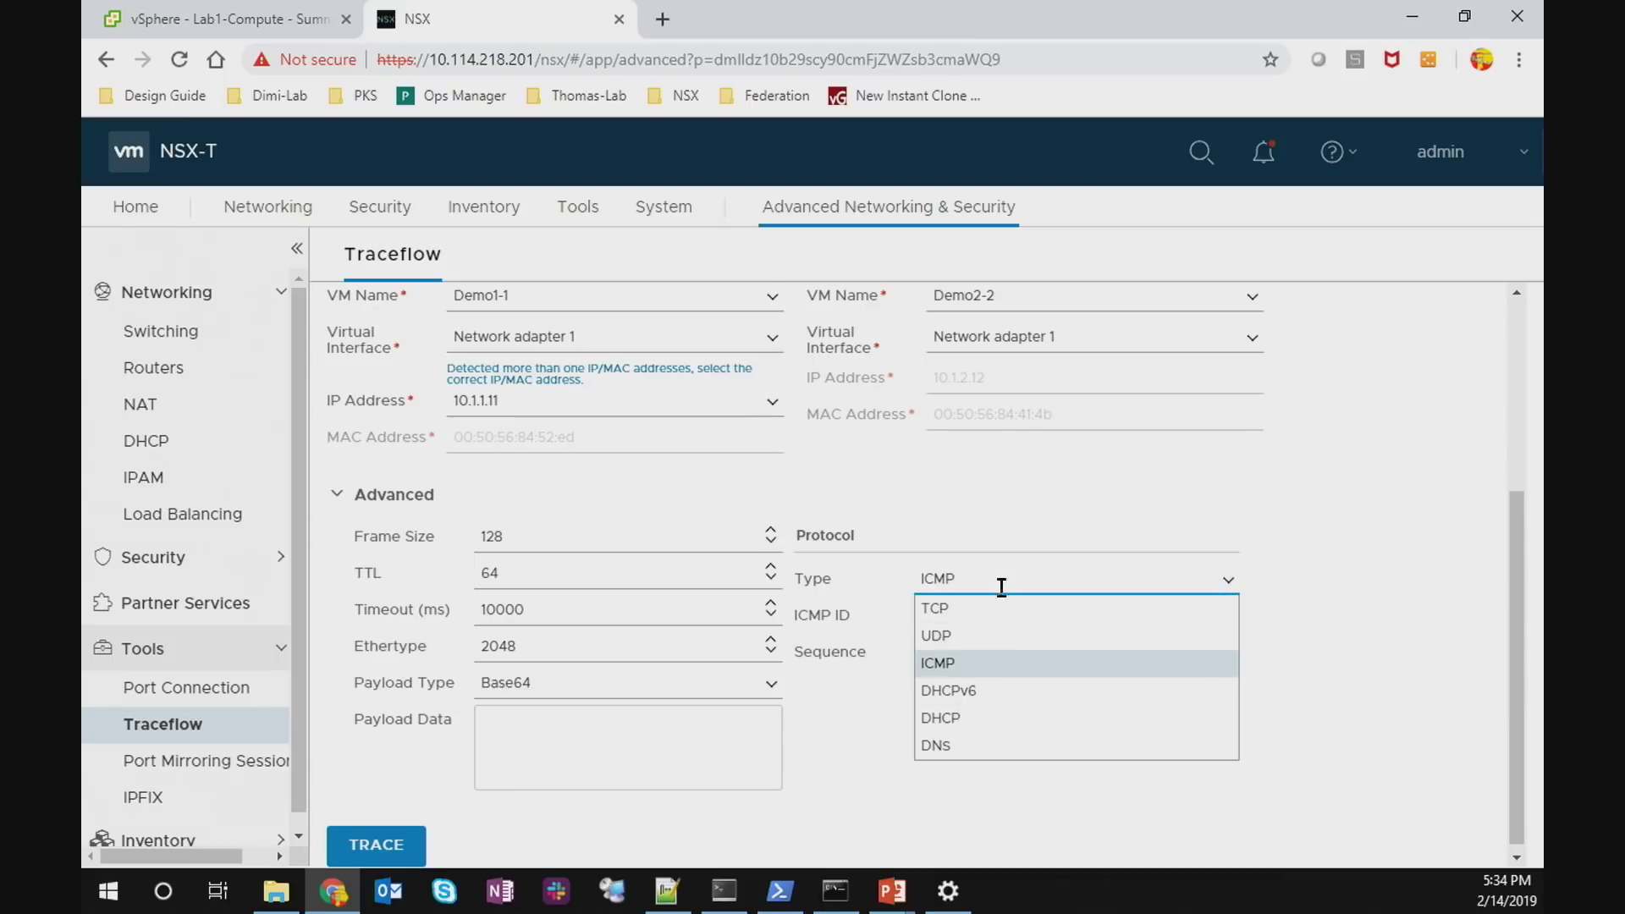
left_click(987, 610)
left_click(975, 653)
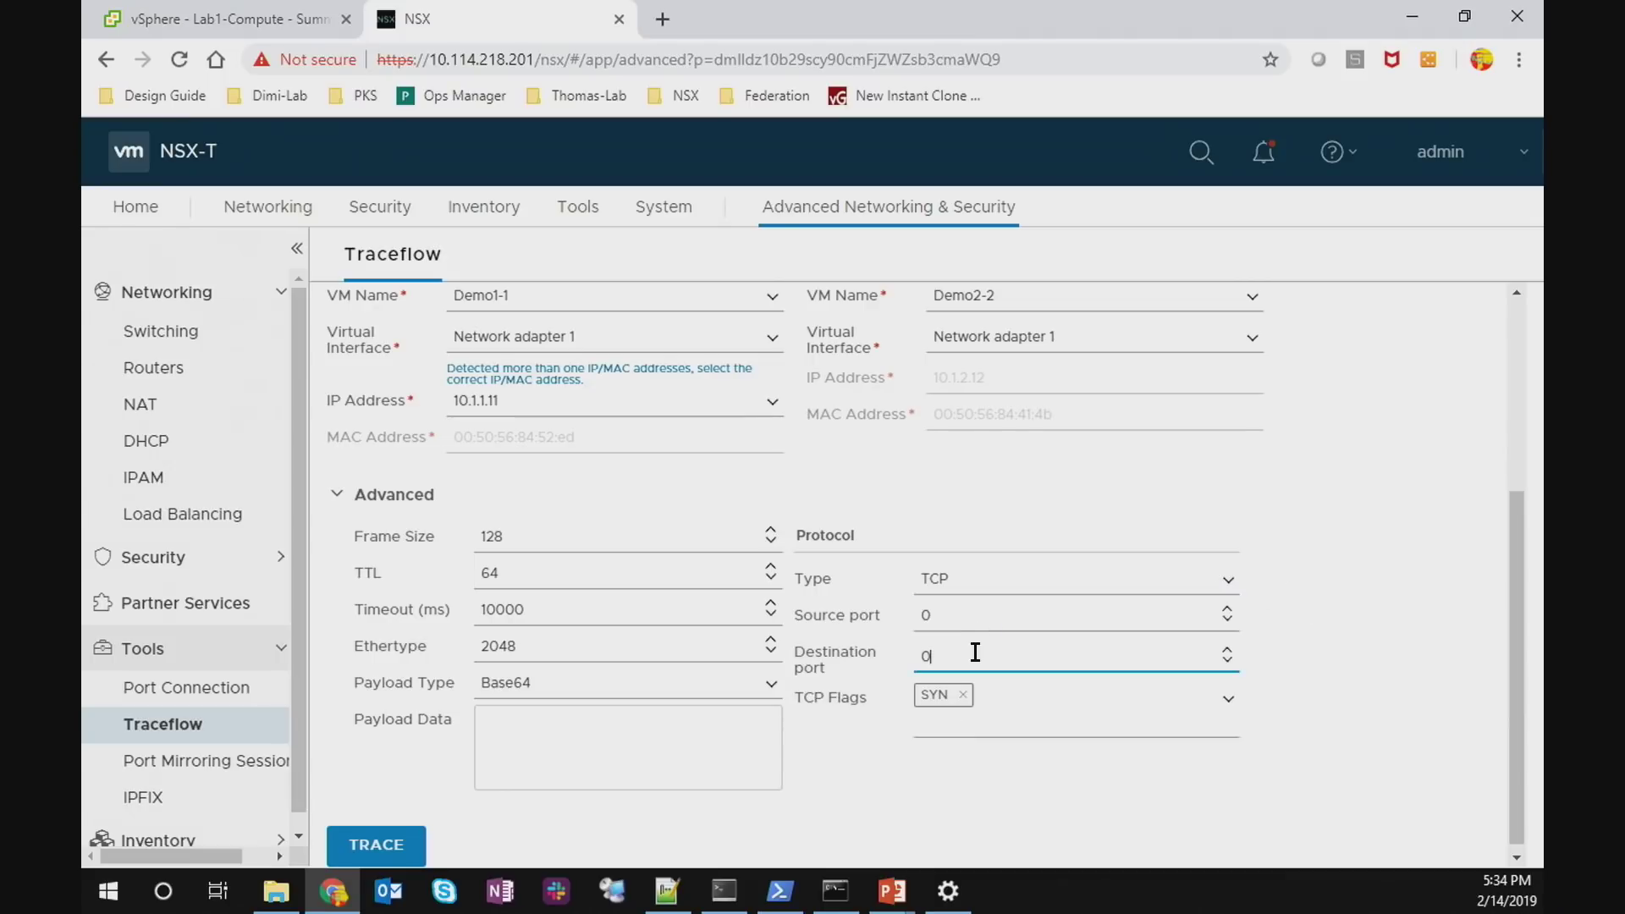
key("BackSpace")
type("80")
left_click(957, 609)
key("BackSpace")
type("5000")
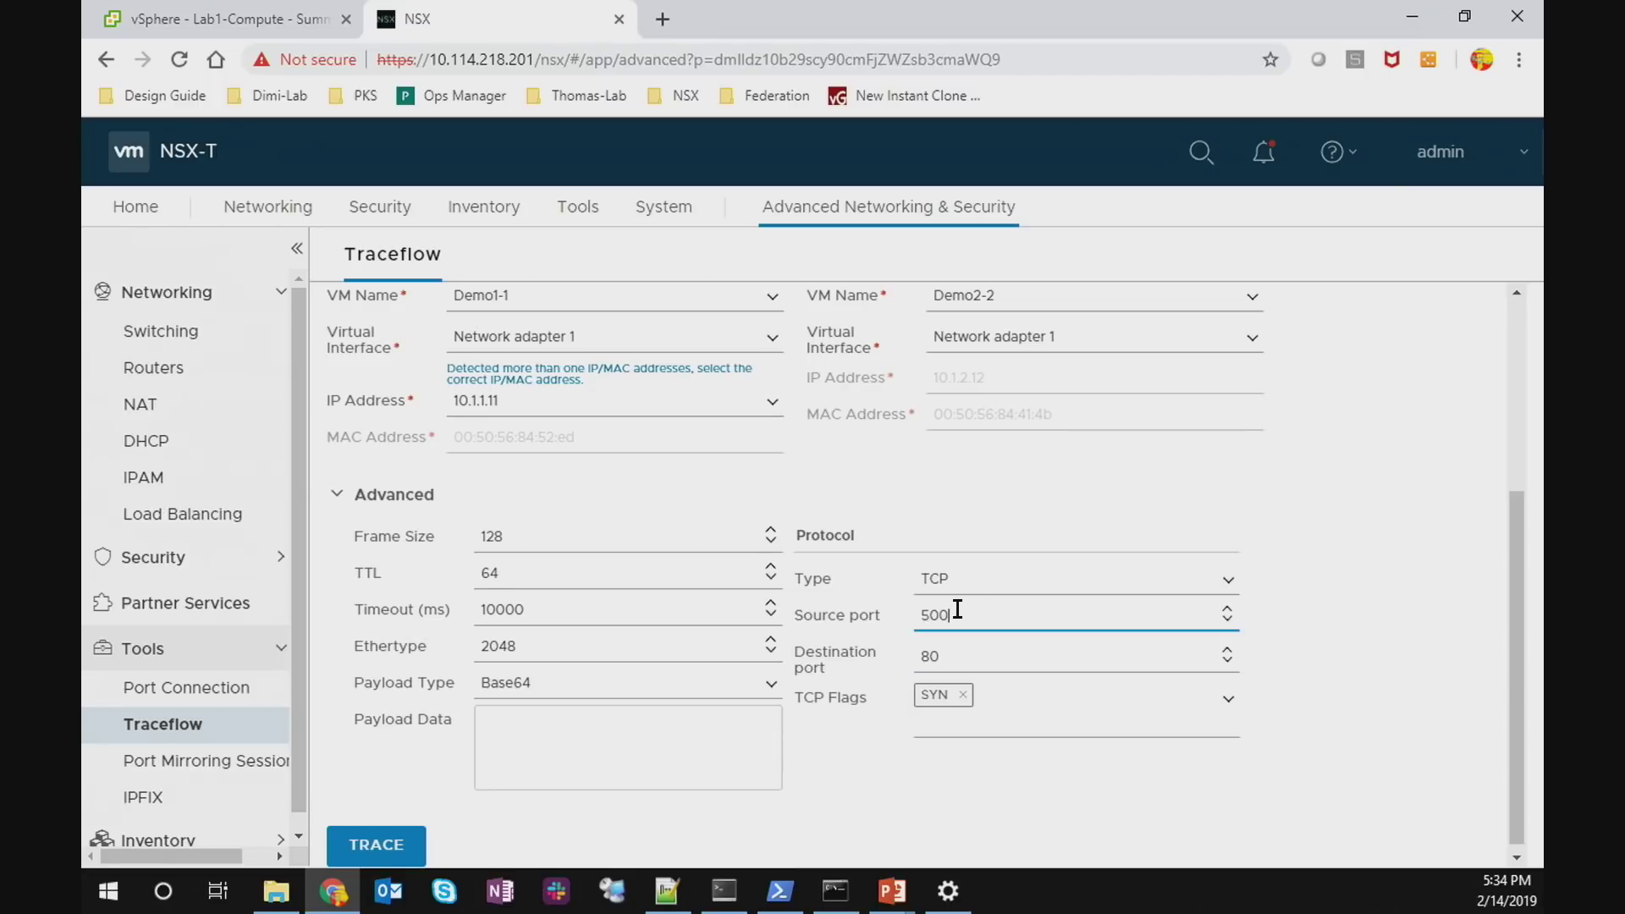
left_click(375, 844)
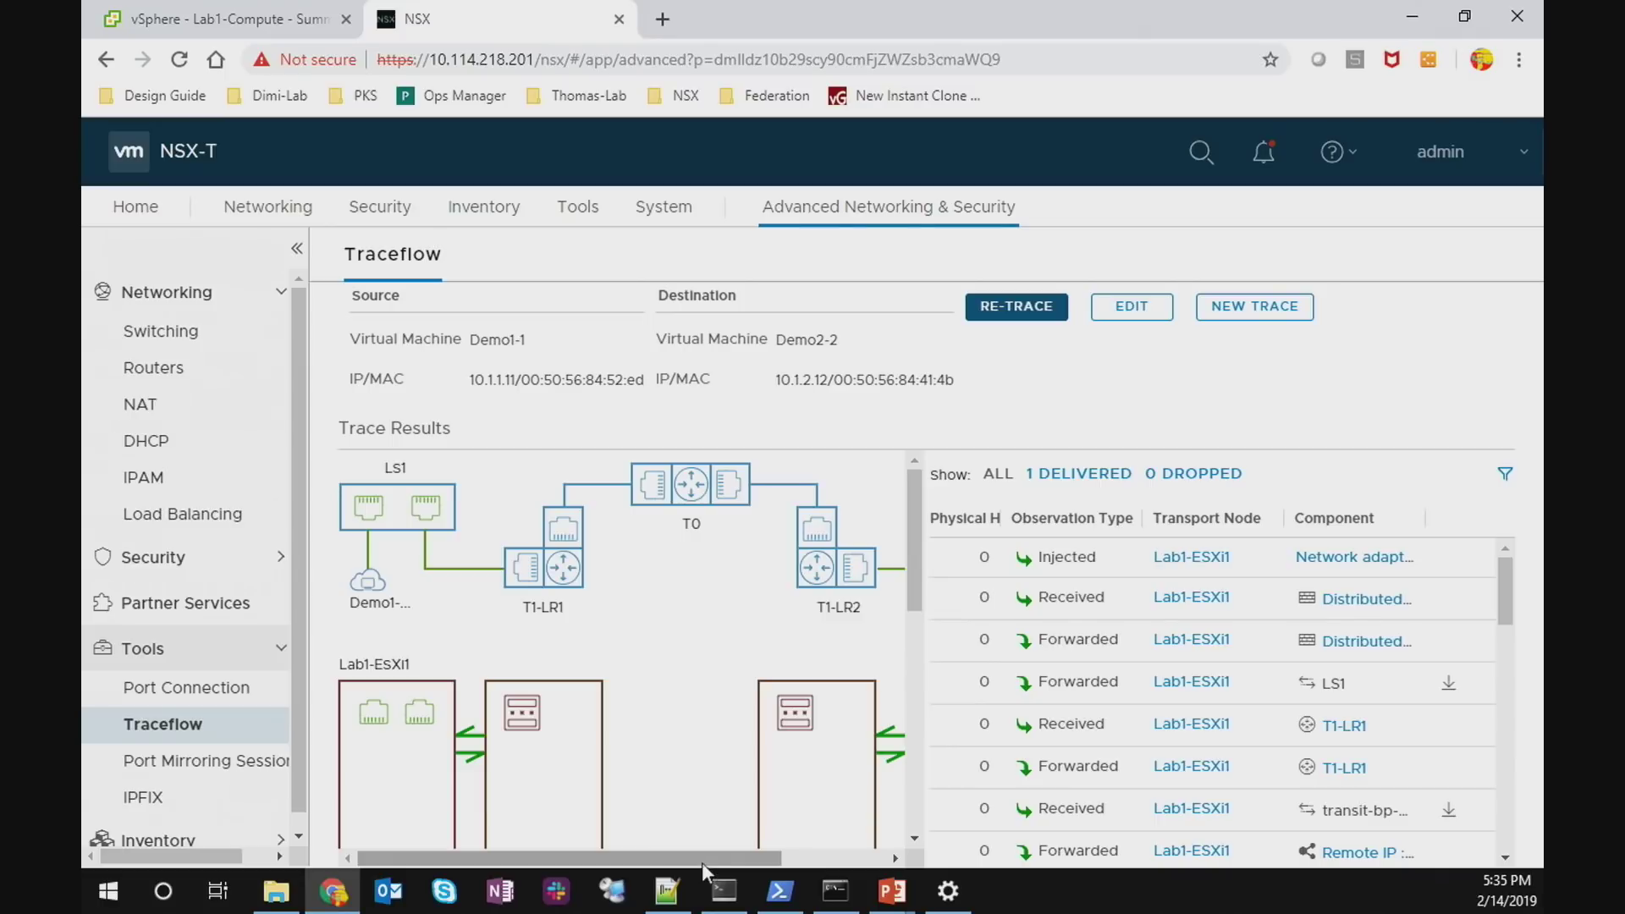
Reduce the browser zoom to 80% to fit the whole trace topology on the page
right_click(780, 387)
left_click(1517, 59)
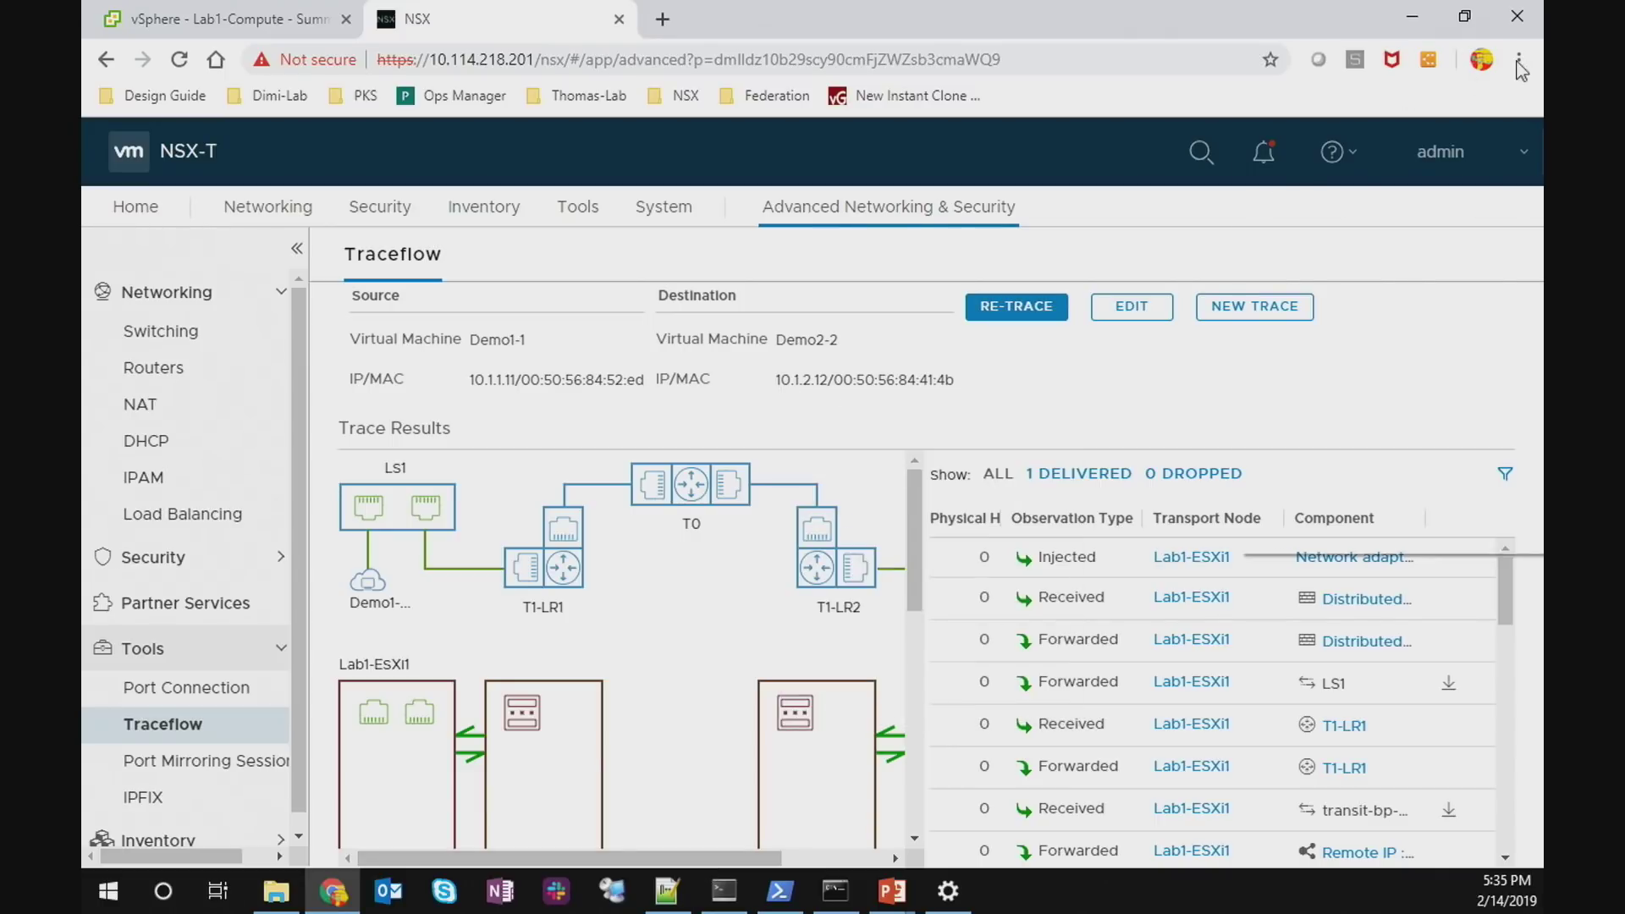
left_click(1518, 60)
left_click(1371, 278)
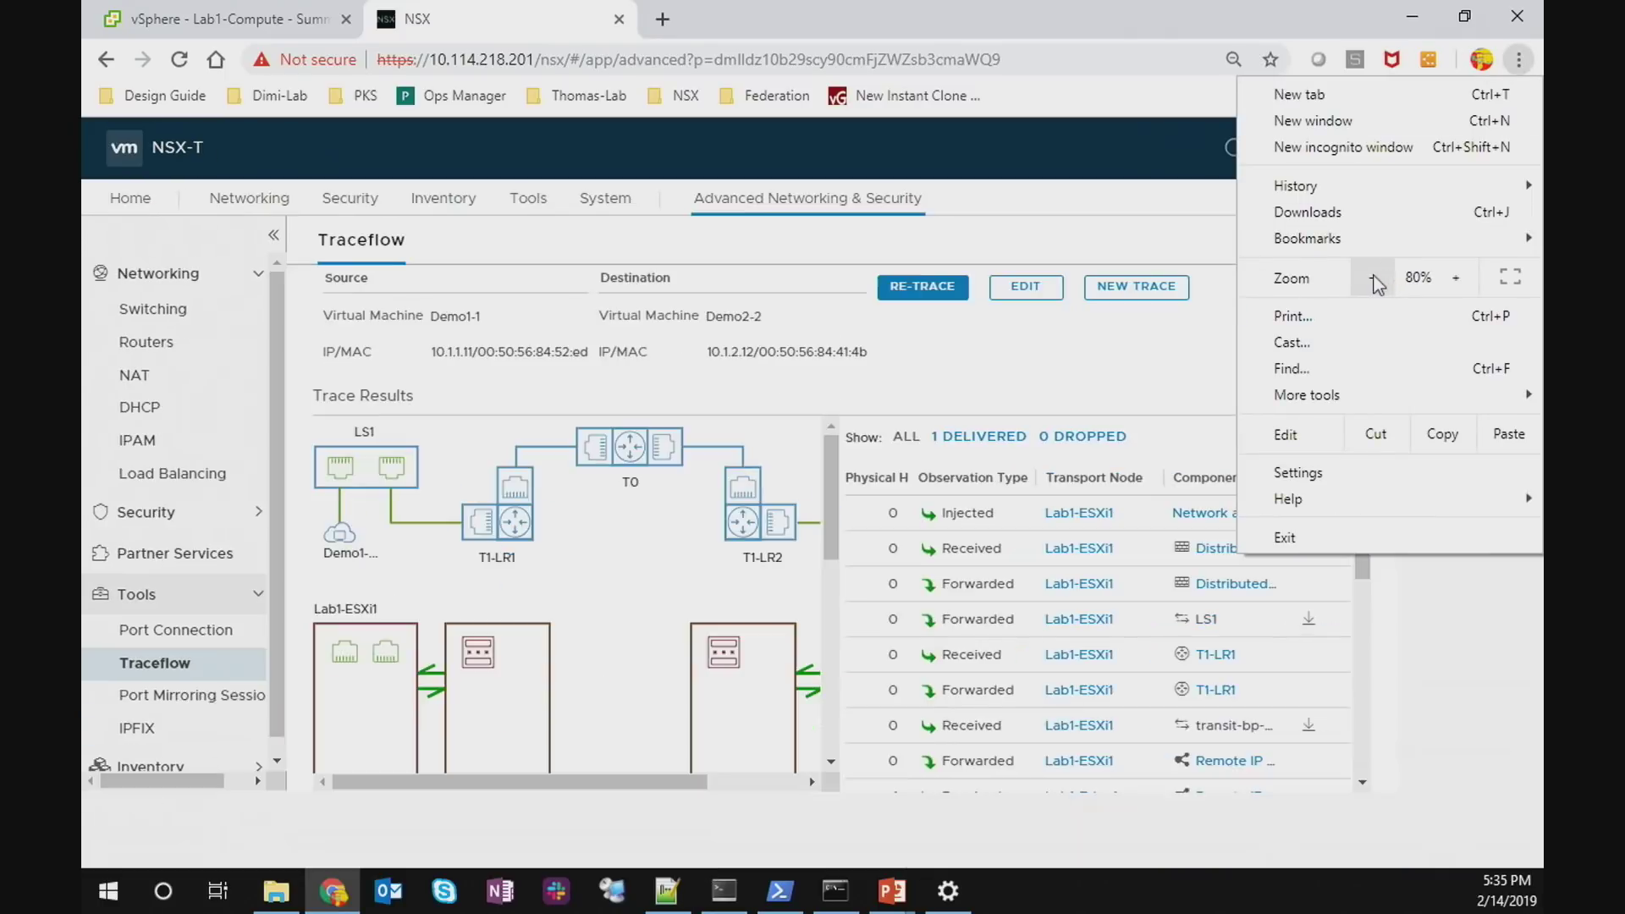
left_click(1372, 278)
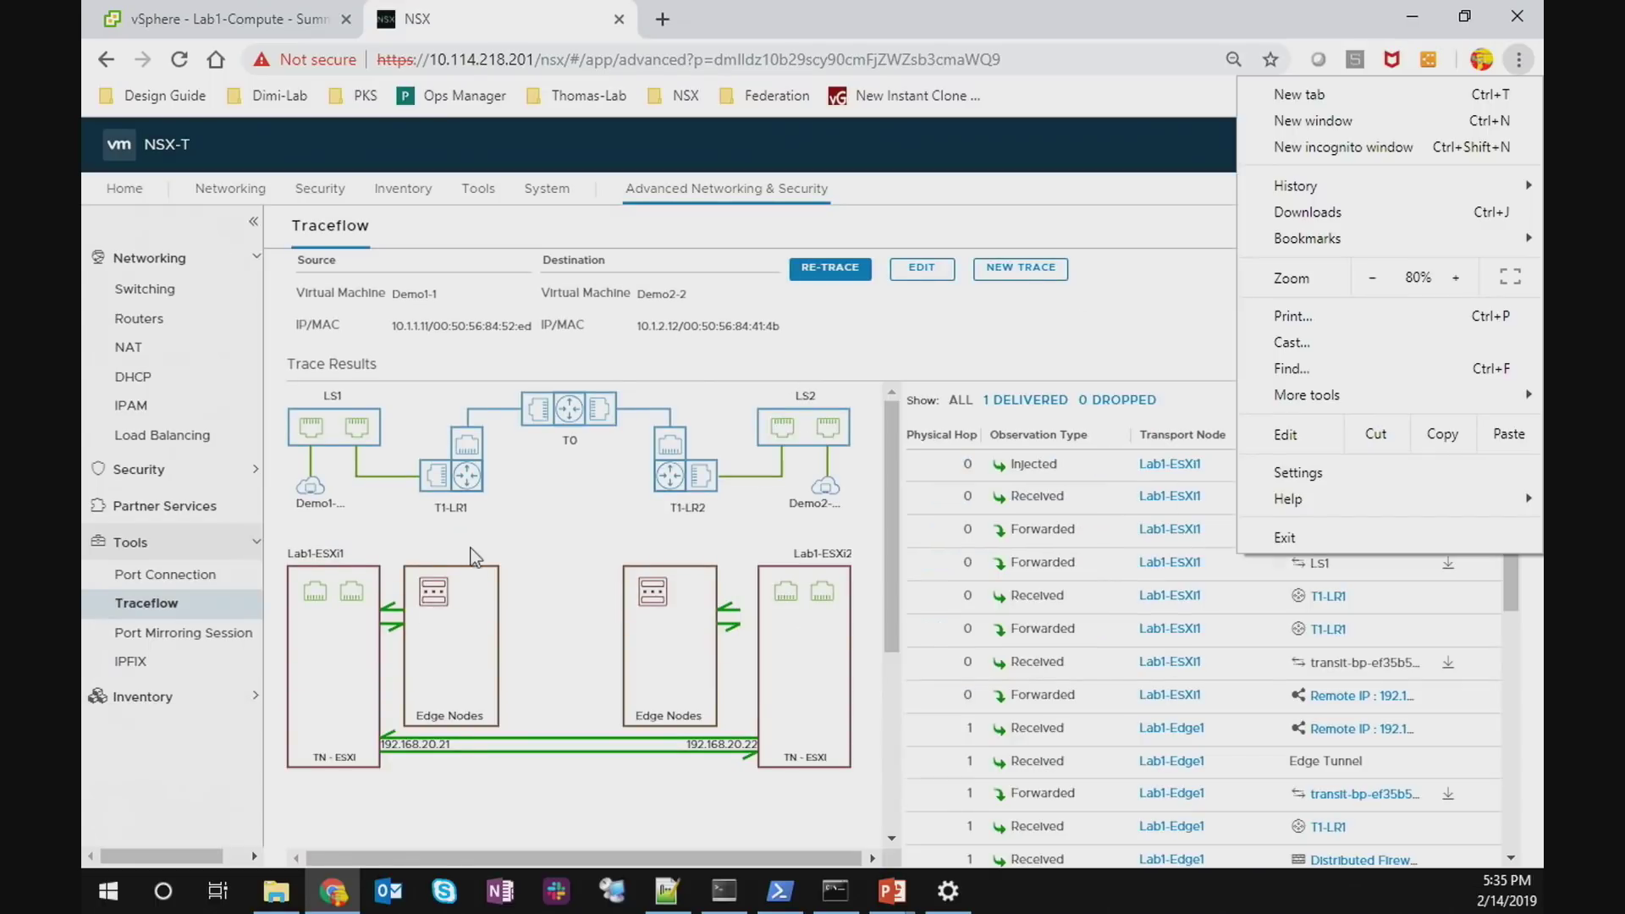
left_click(472, 541)
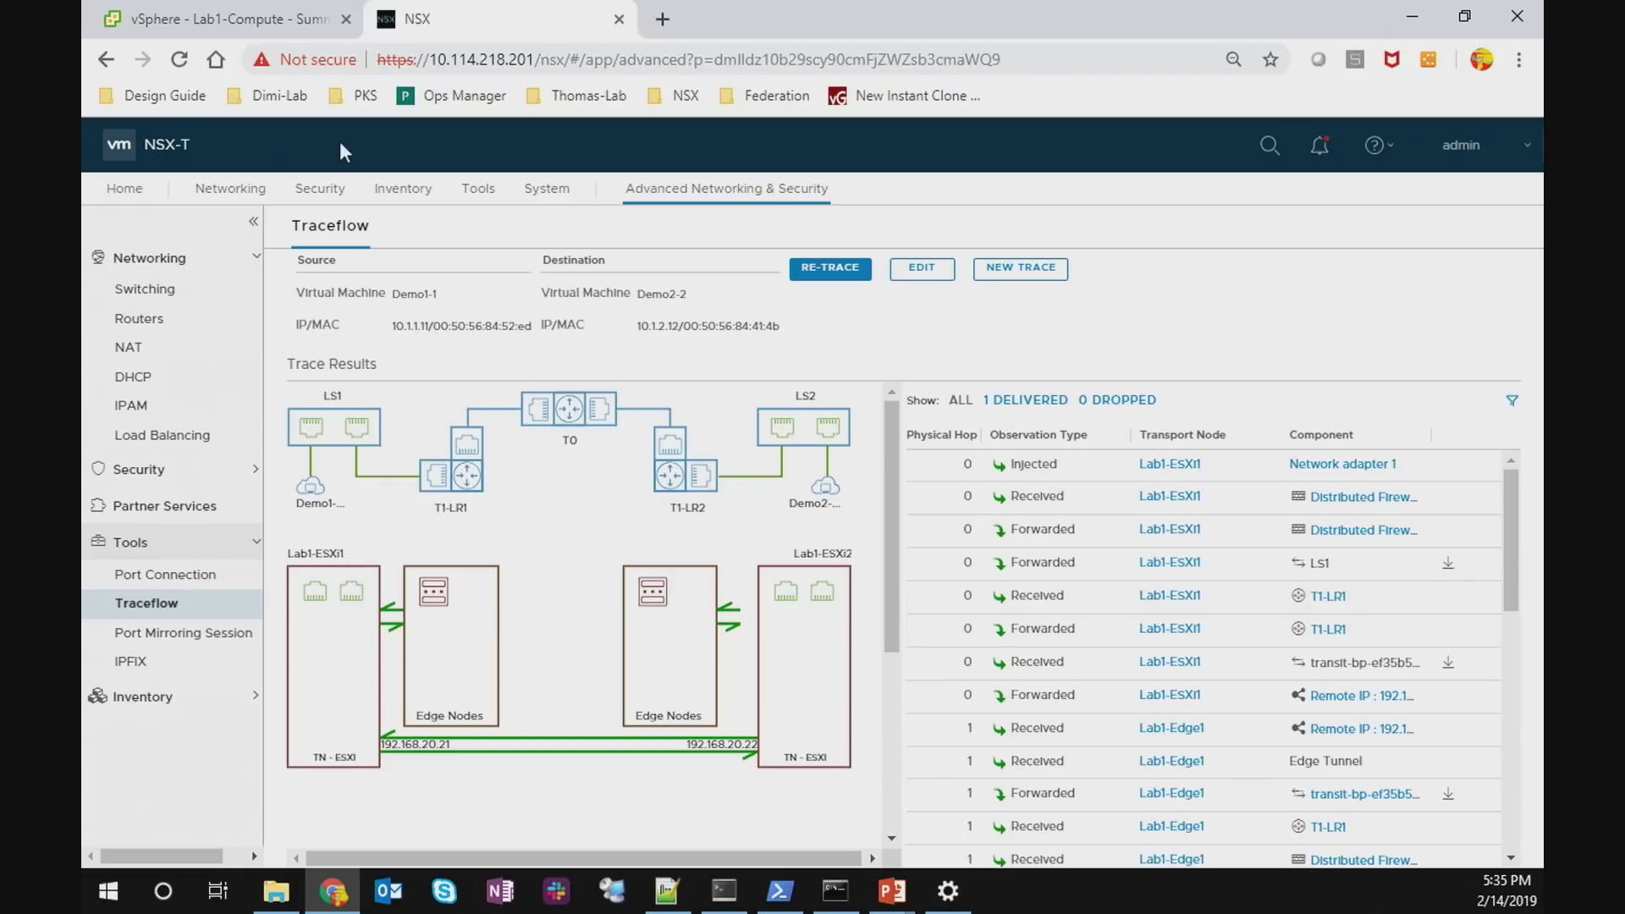
Switch to the vSphere Client and open the summary of VM Demo1-1
left_click(292, 31)
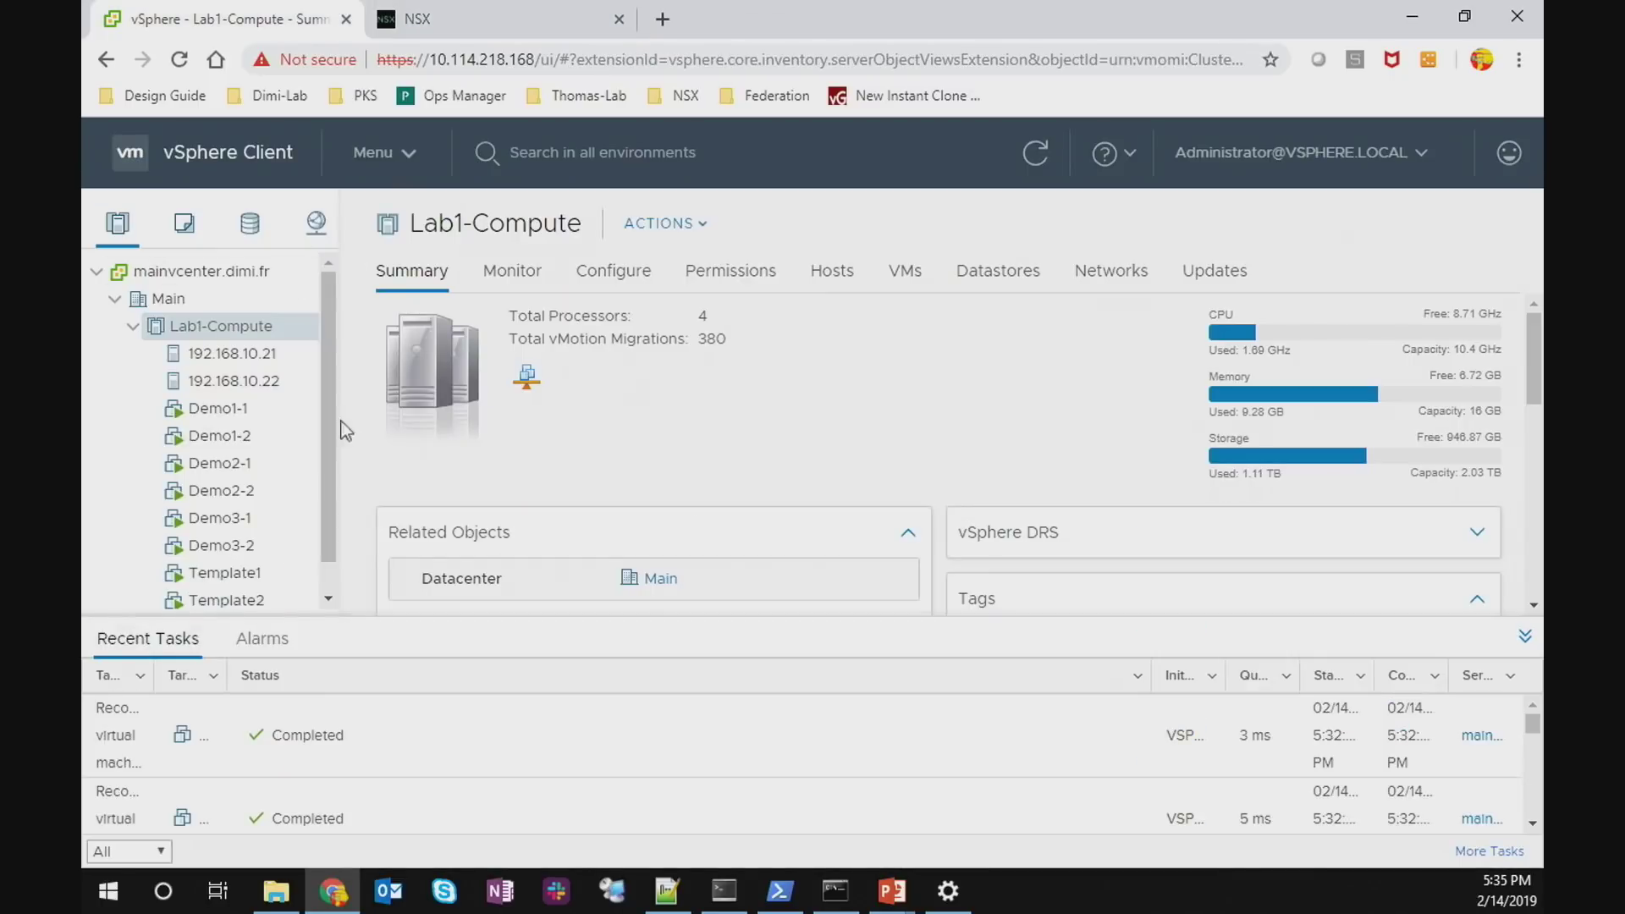
left_click(255, 411)
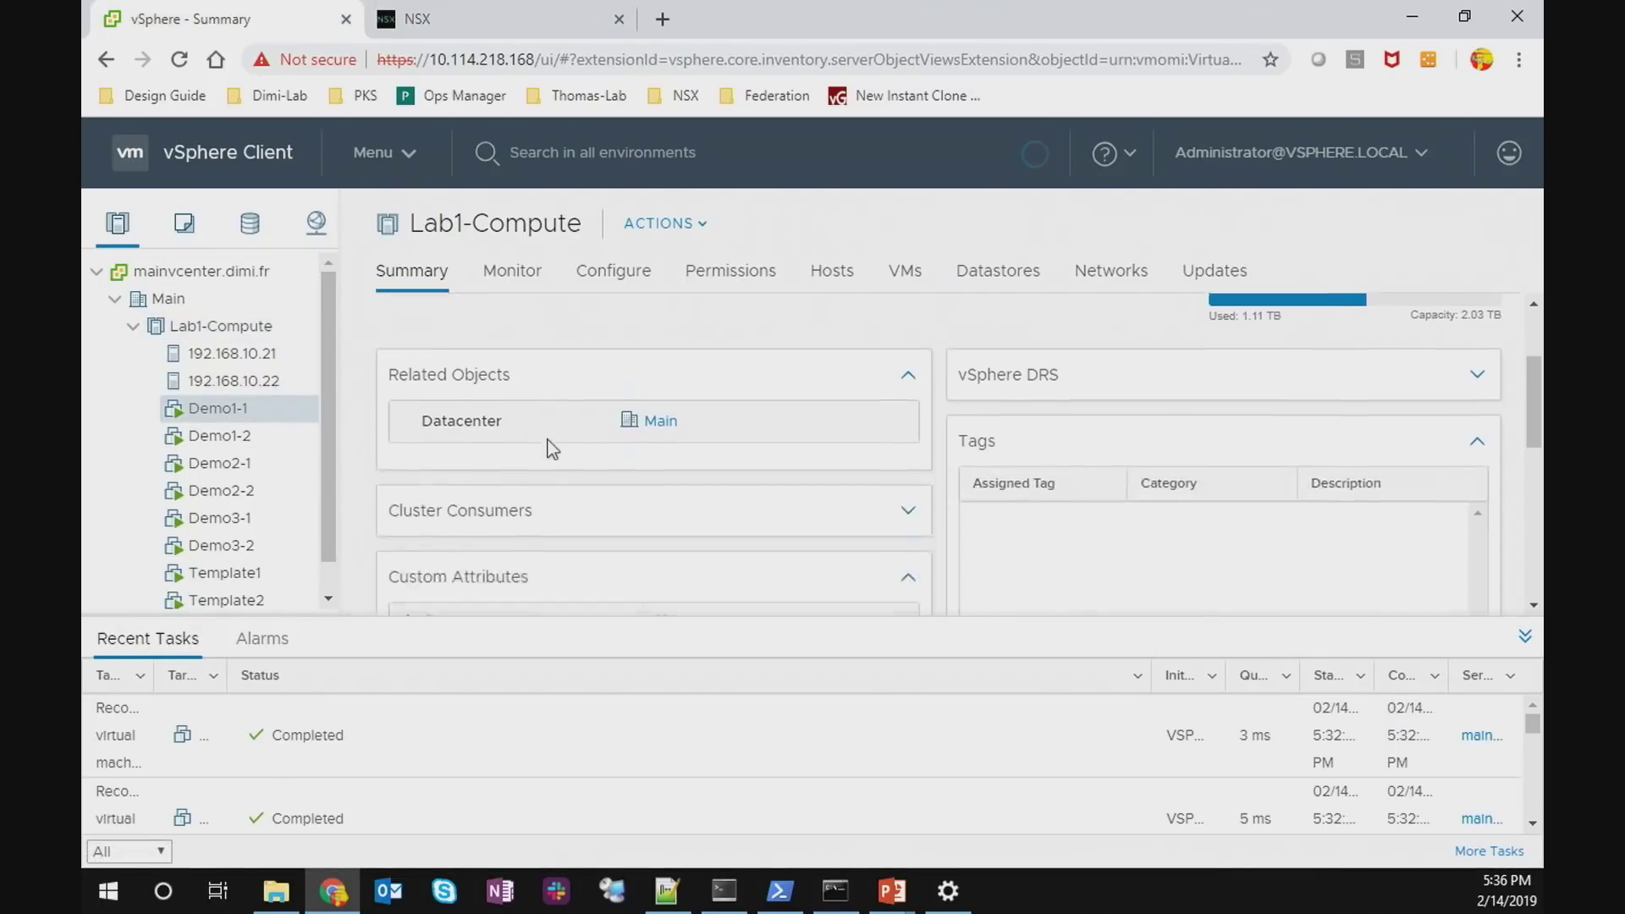
Return to NSX-T and examine the trace hops from Demo1-1 through the gateways and edge node to Demo2-2
left_click(513, 20)
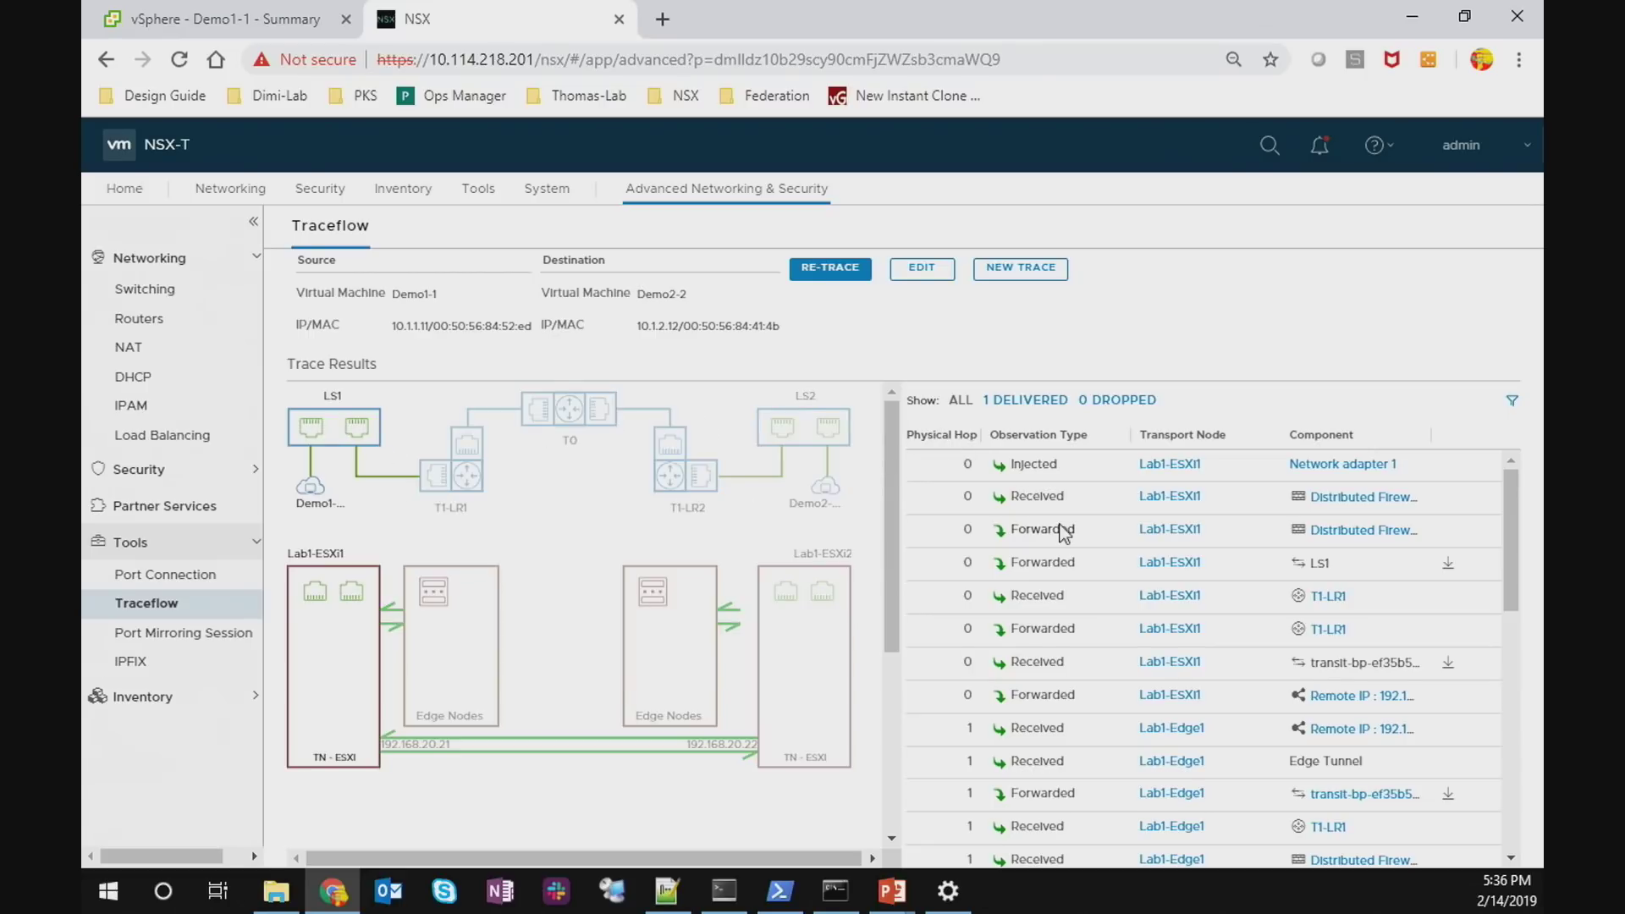
scroll(1015, 491, "down", 1)
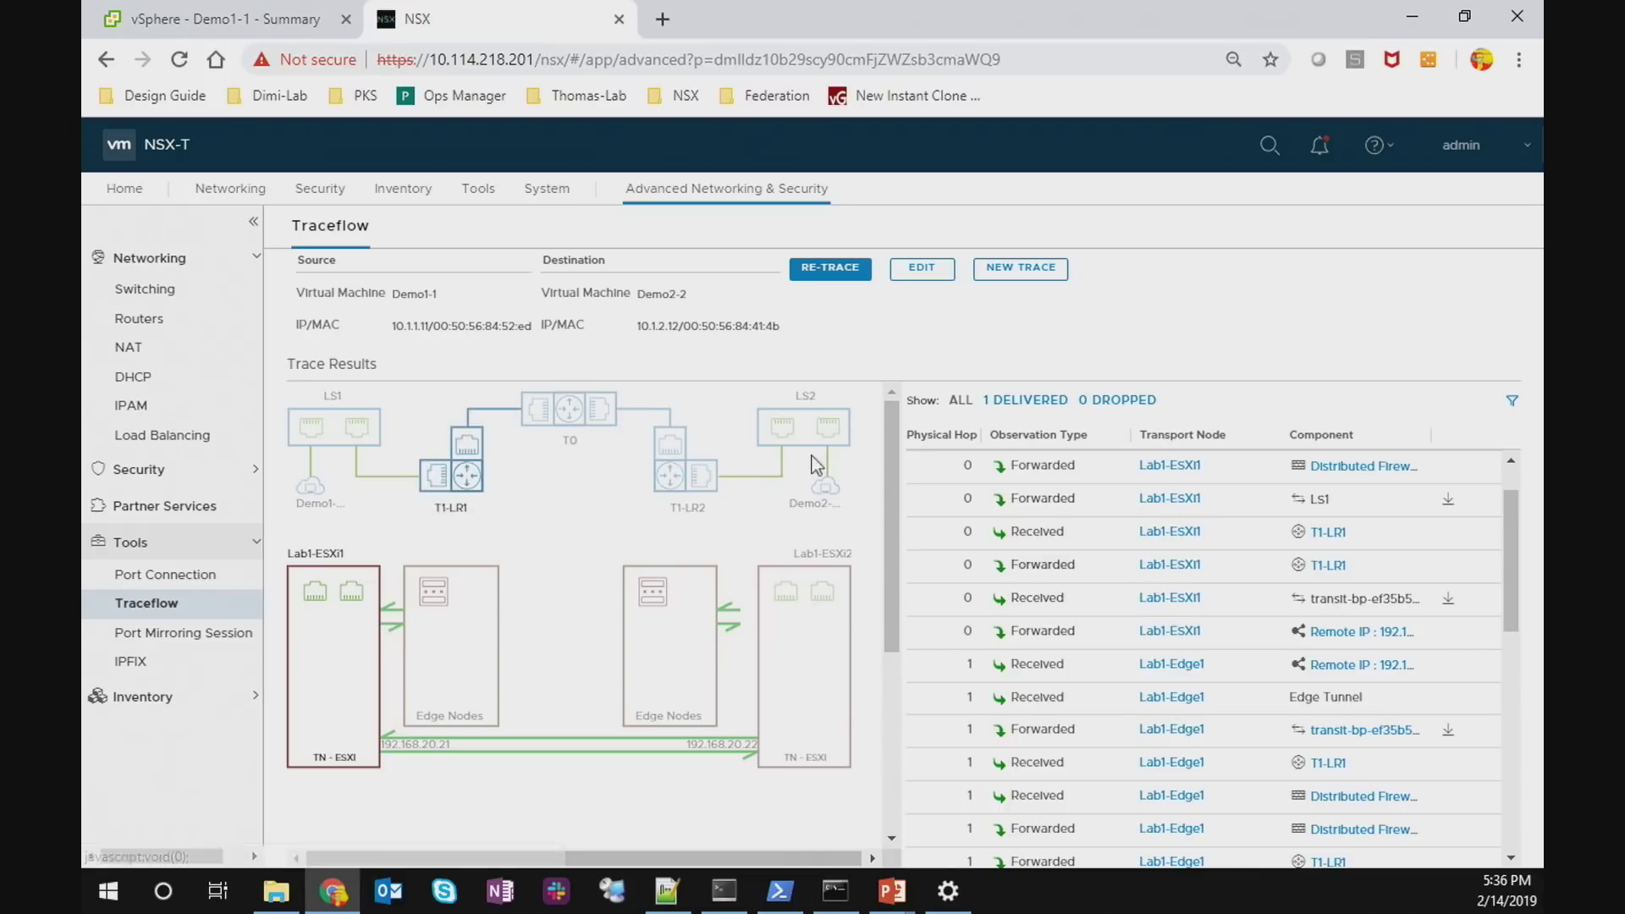
scroll(1160, 609, "down", 2)
scroll(1161, 627, "down", 8)
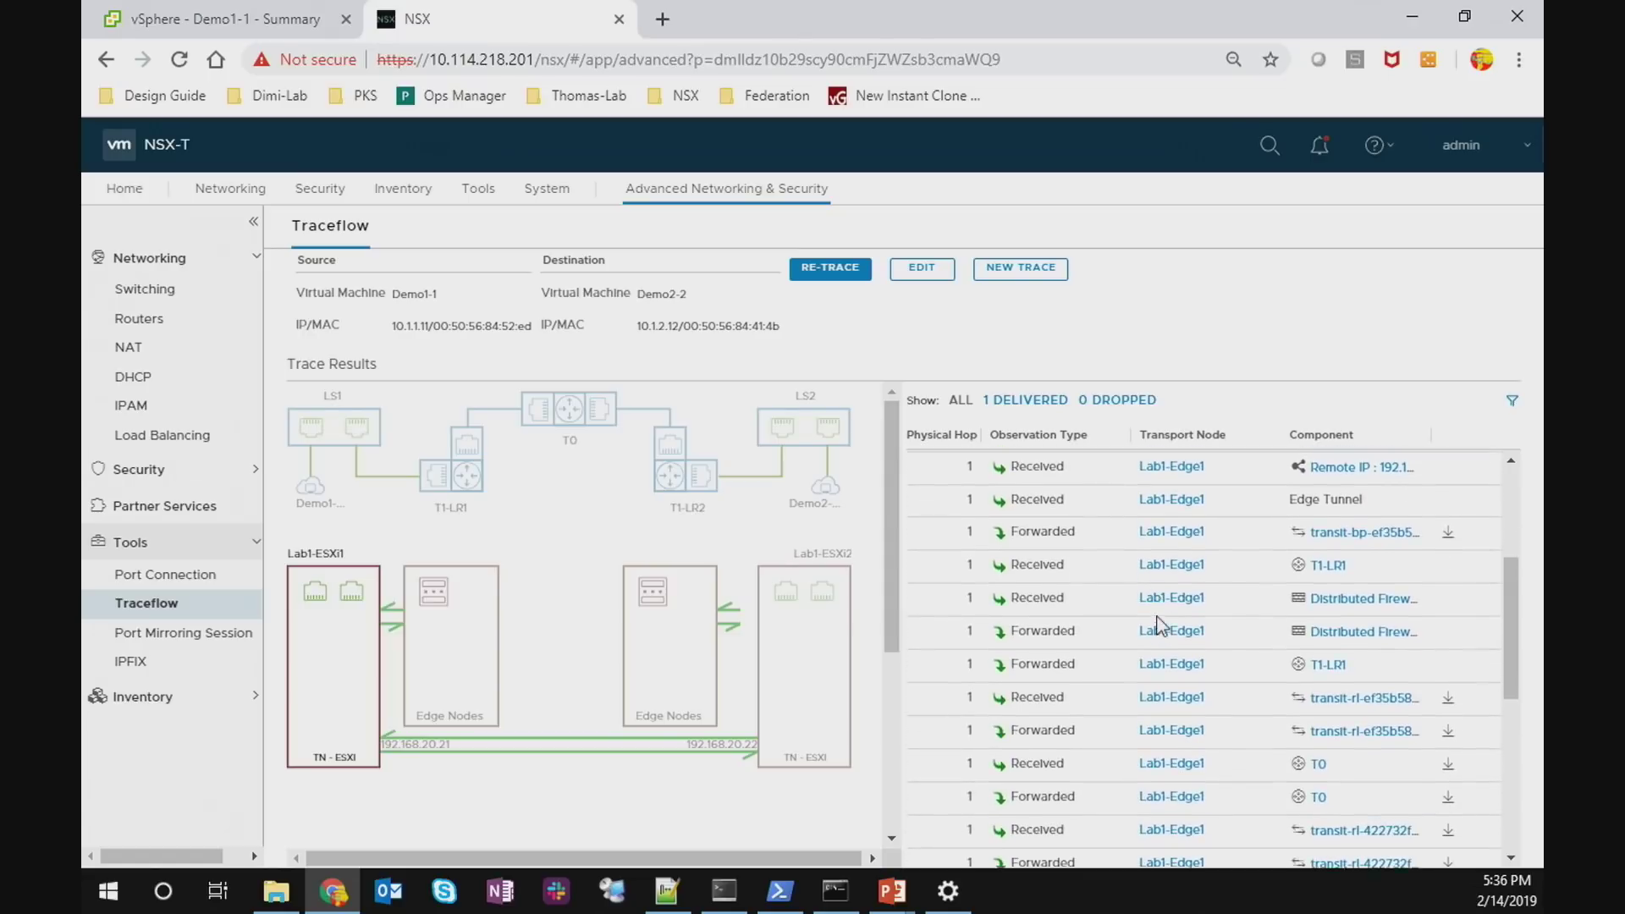
scroll(1161, 626, "down", 1)
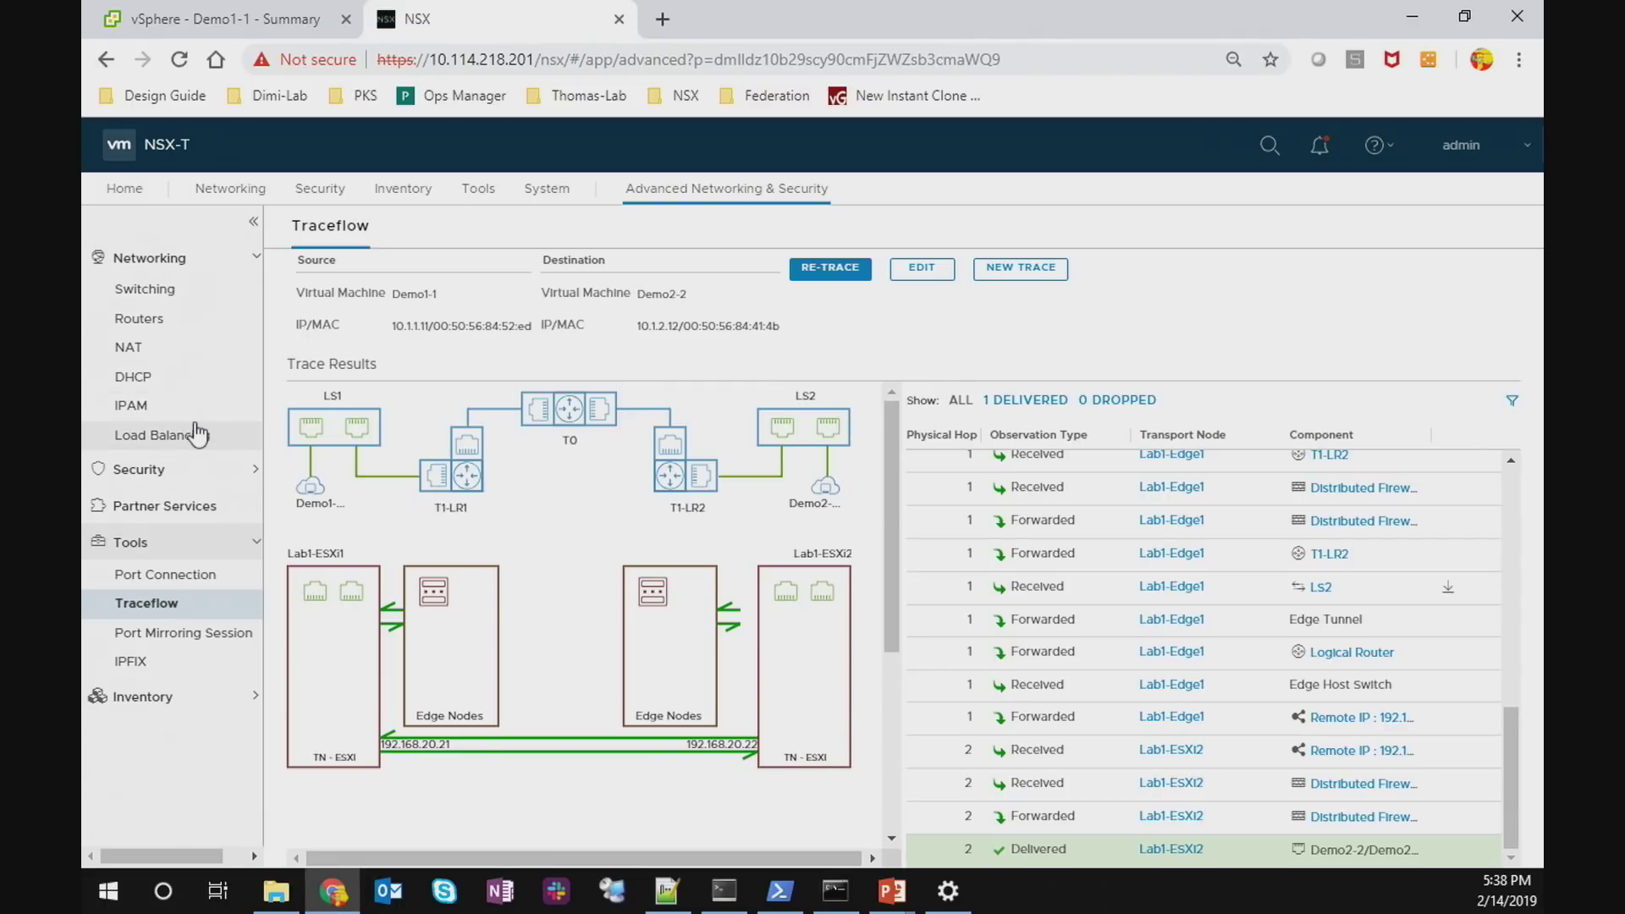
Review the segments and Tier-1 gateways in the simplified Networking configuration
left_click(239, 194)
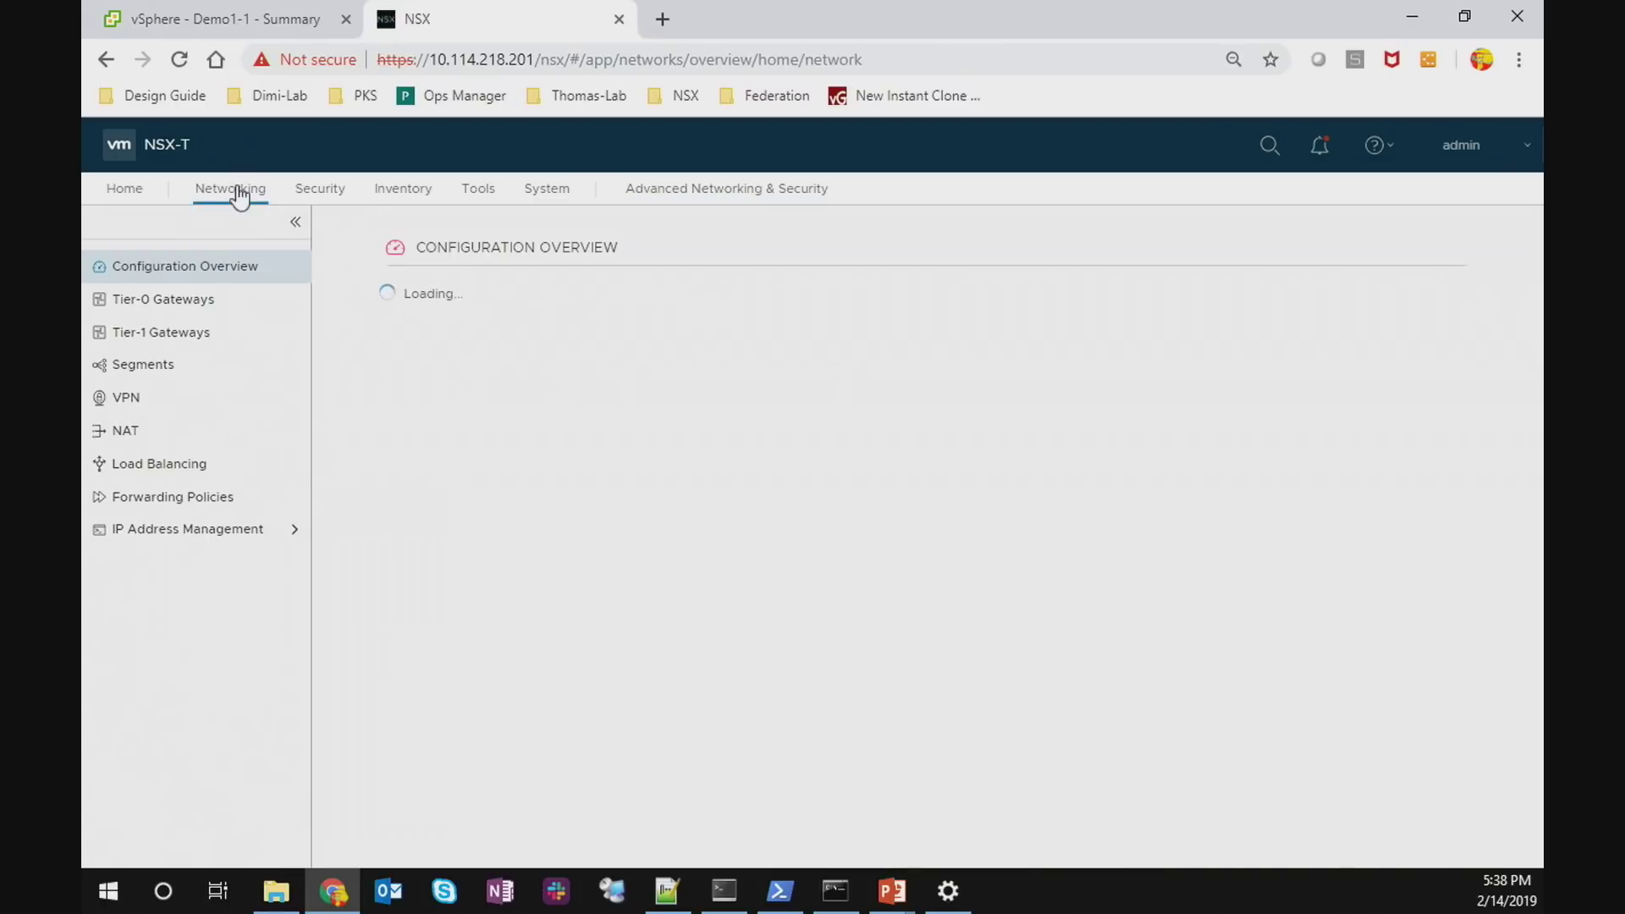
left_click(168, 371)
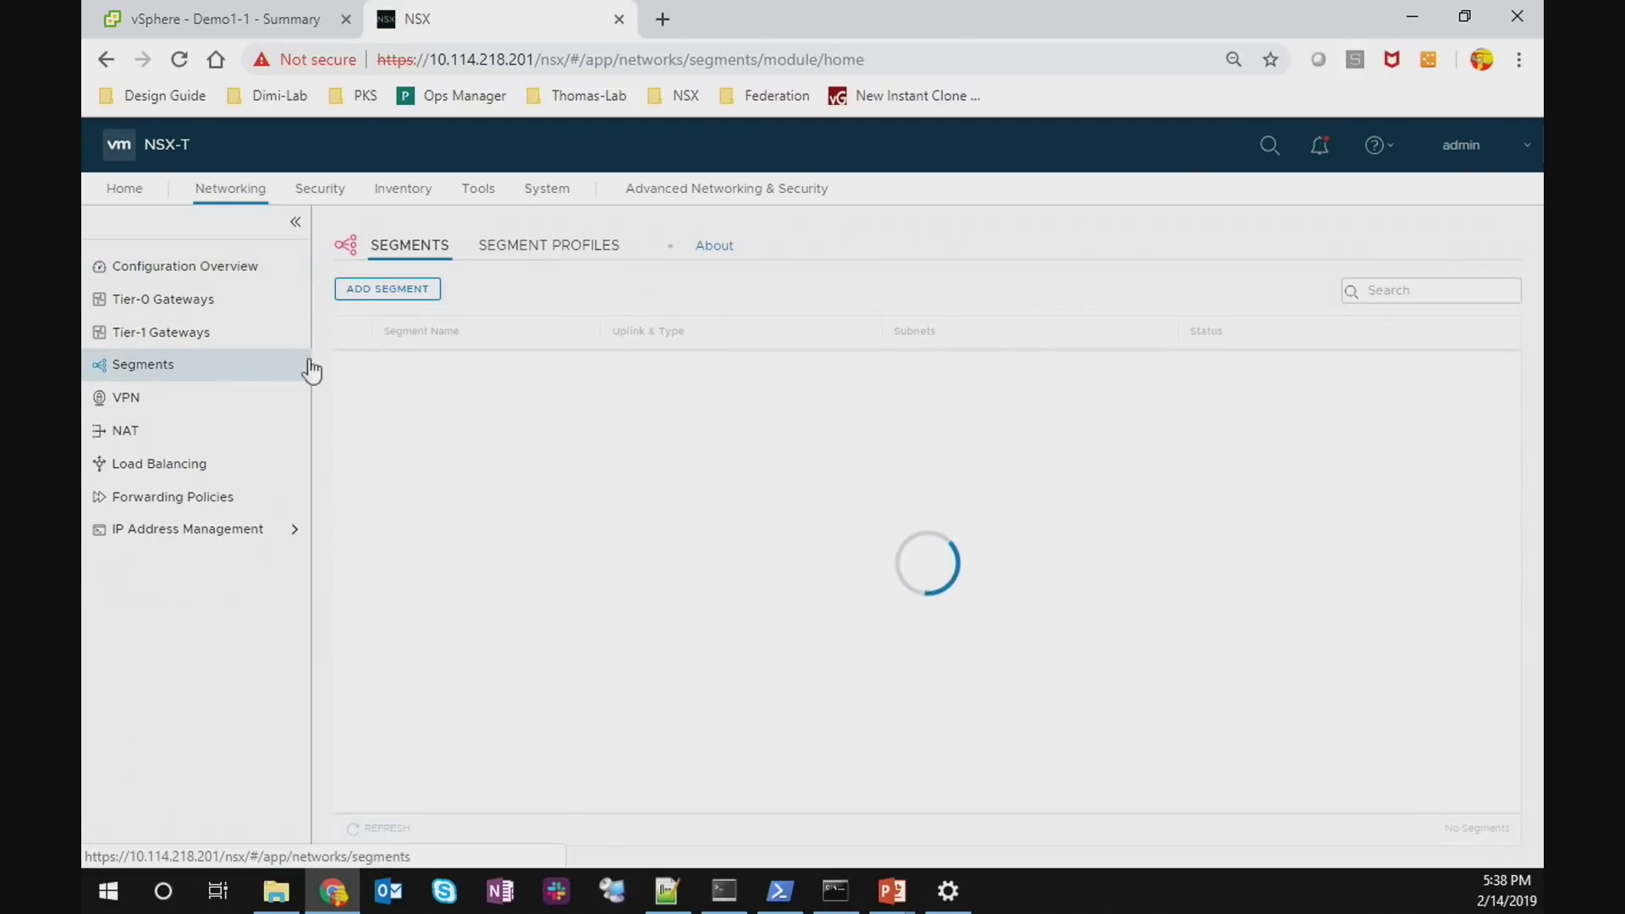
left_click(162, 335)
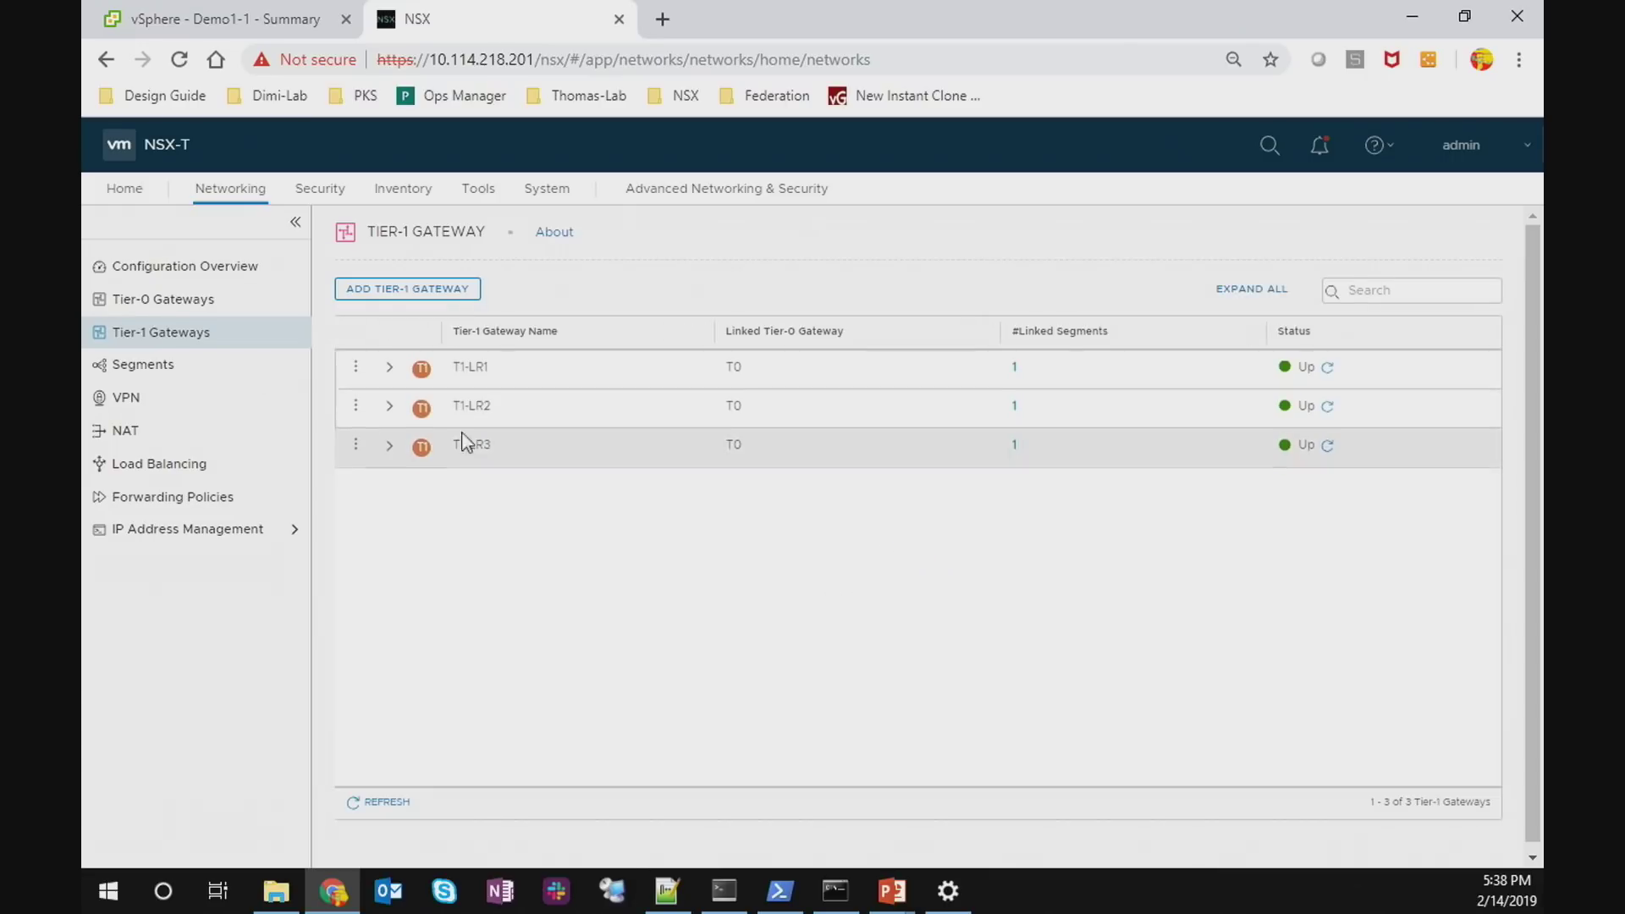
left_click(182, 365)
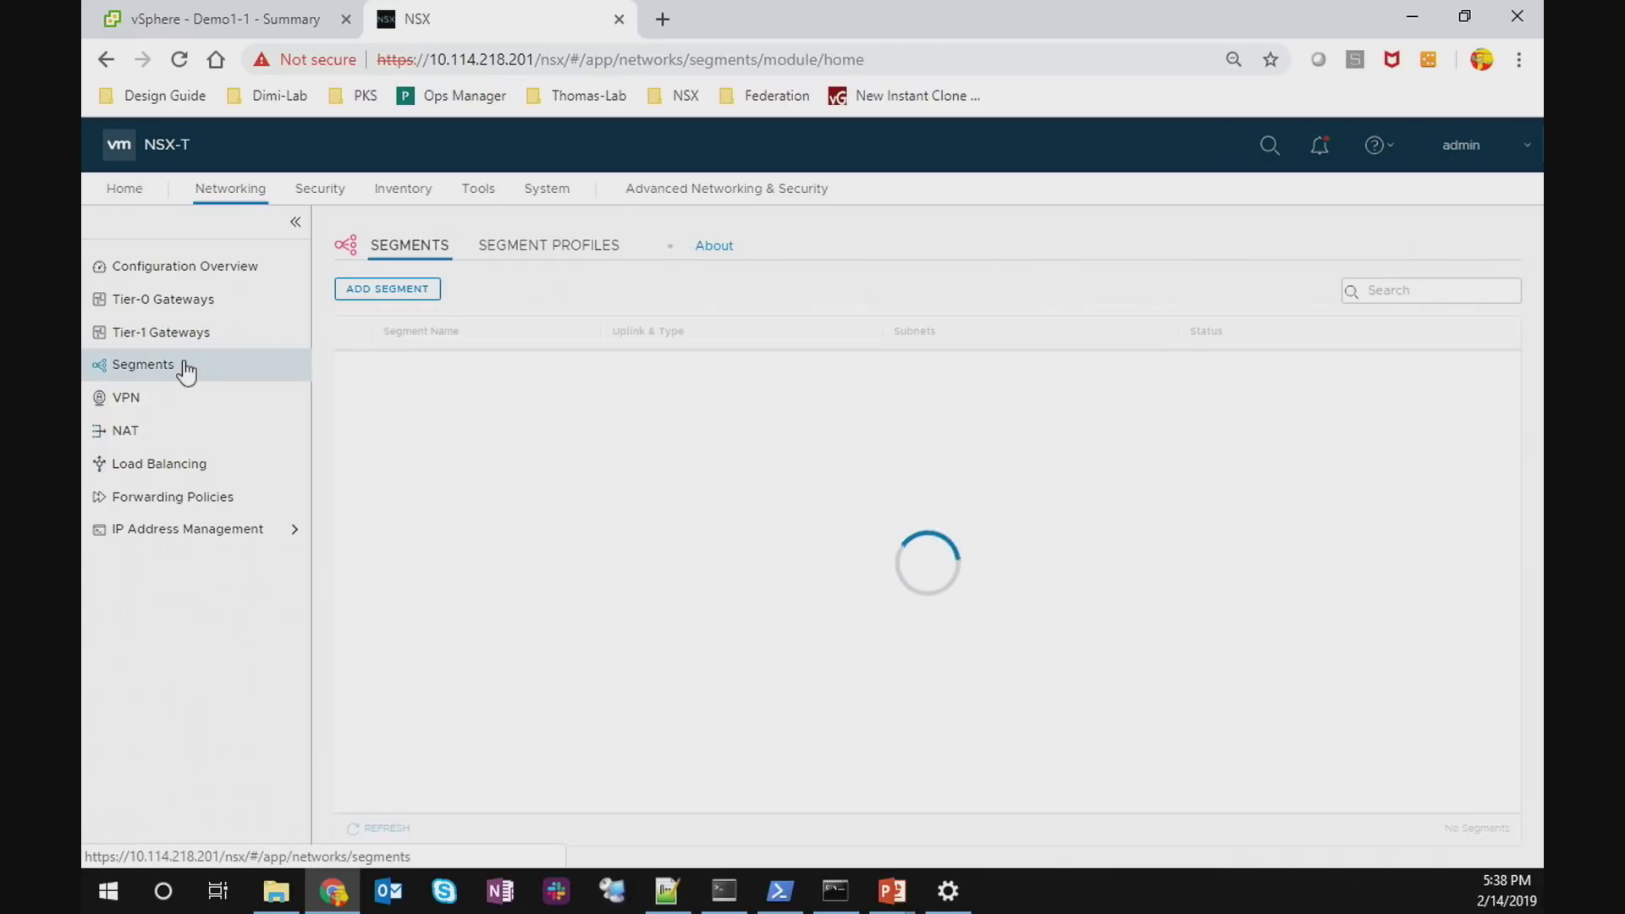
Open the load balancers overview and refresh the status of LB3 and the whole list
left_click(186, 467)
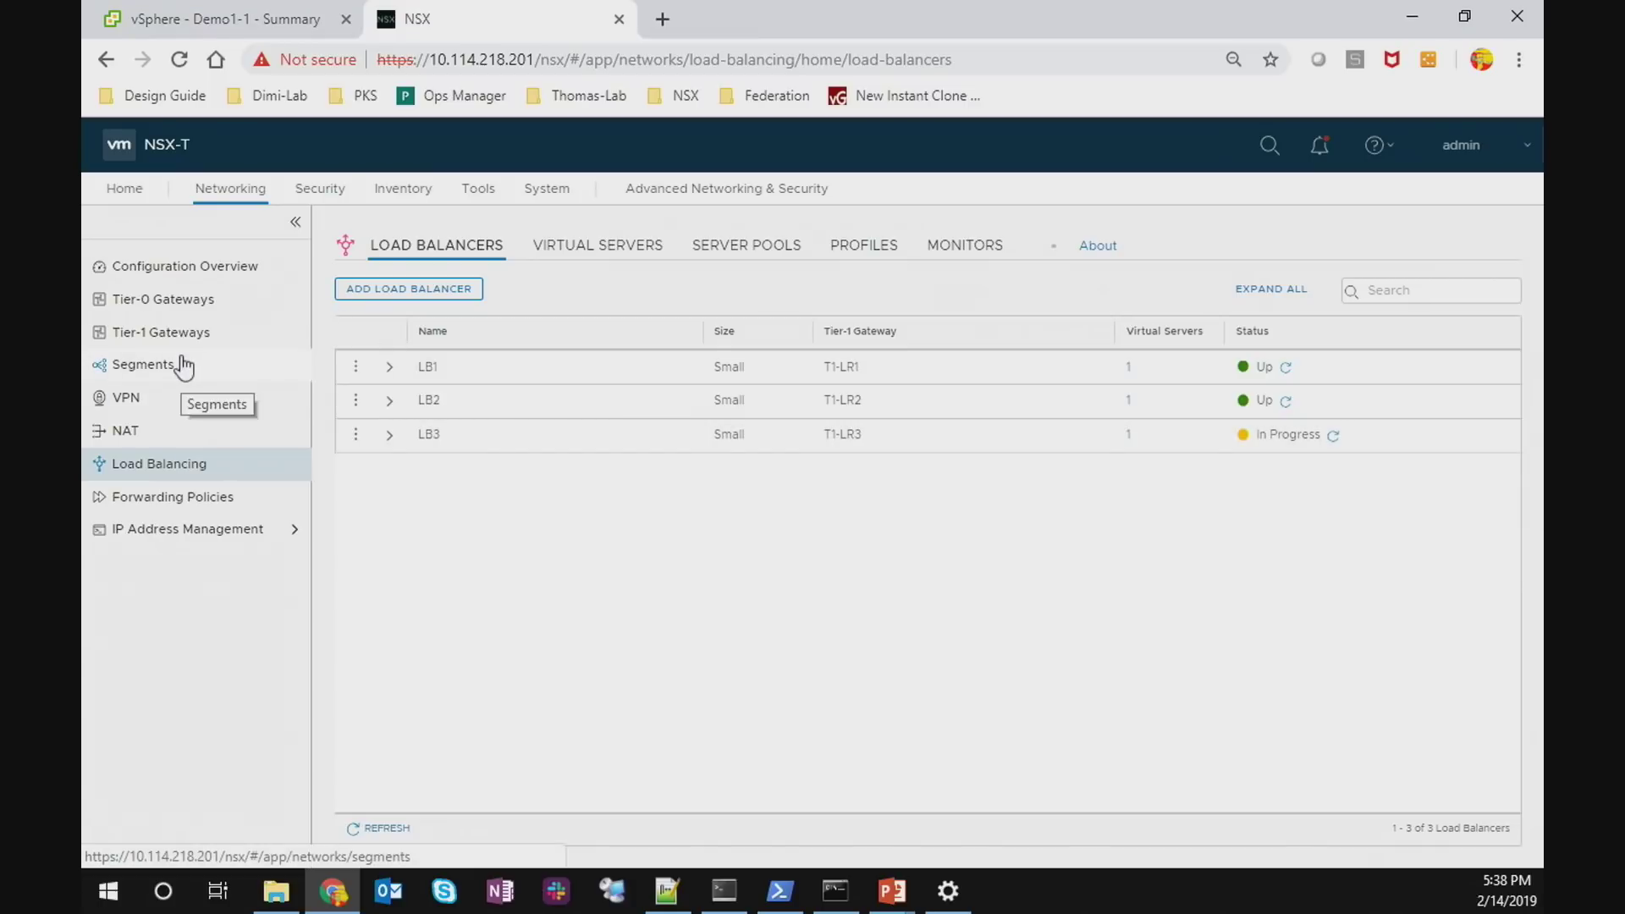
left_click(1334, 438)
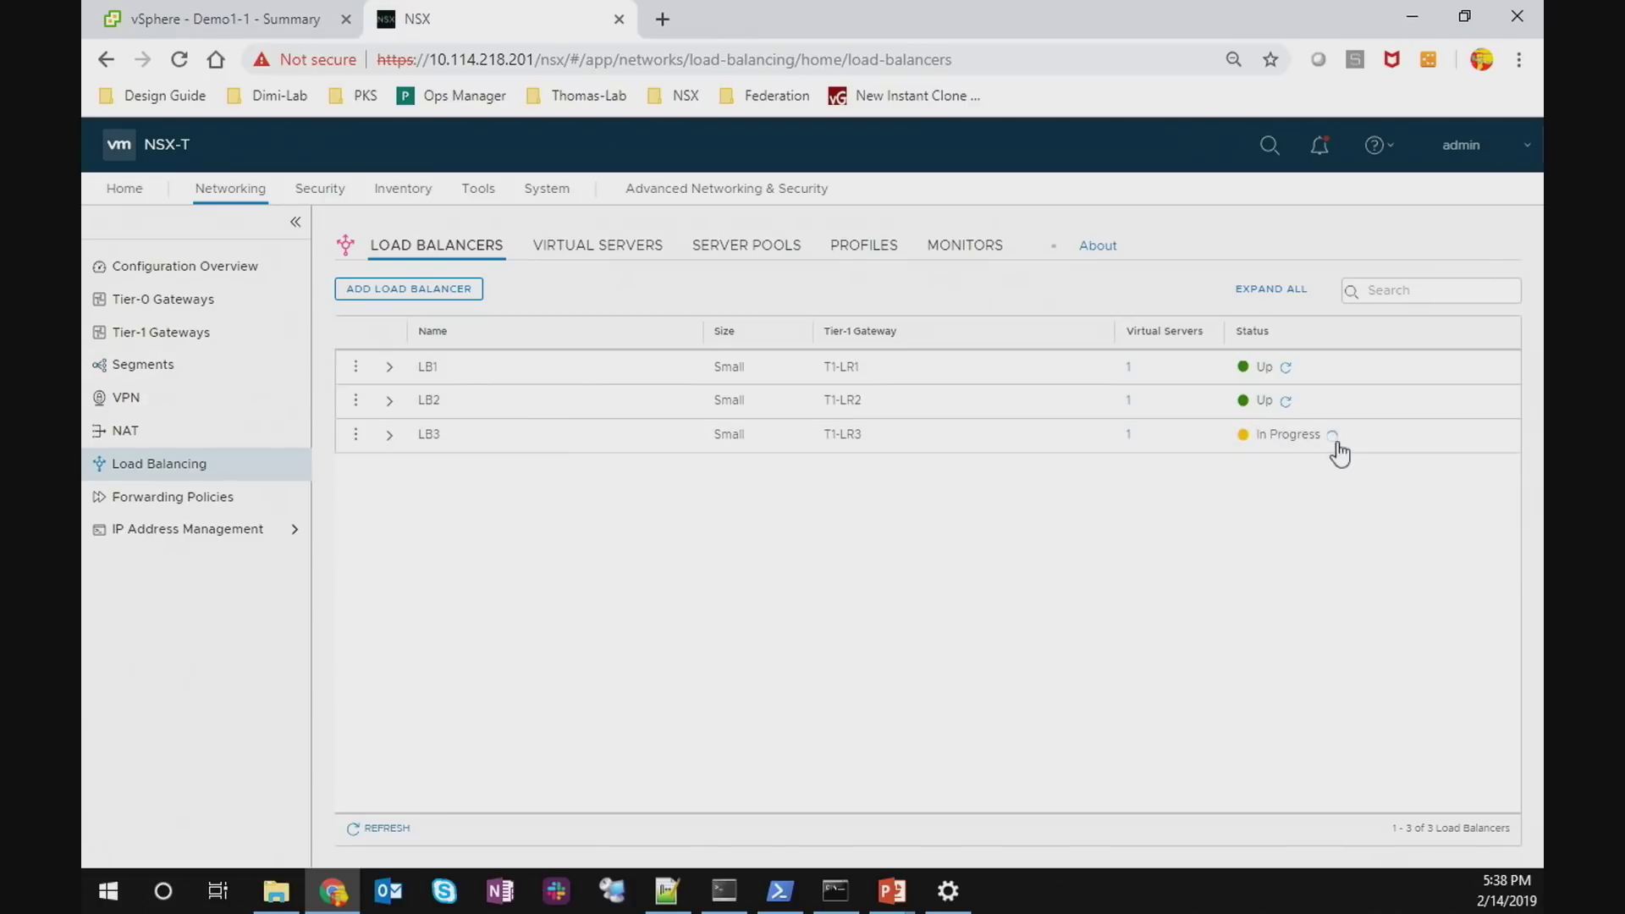
left_click(354, 831)
Run the saved global search "tags.scope:application AND tags.tag:app1" to find the objects of application app1
left_click(1267, 144)
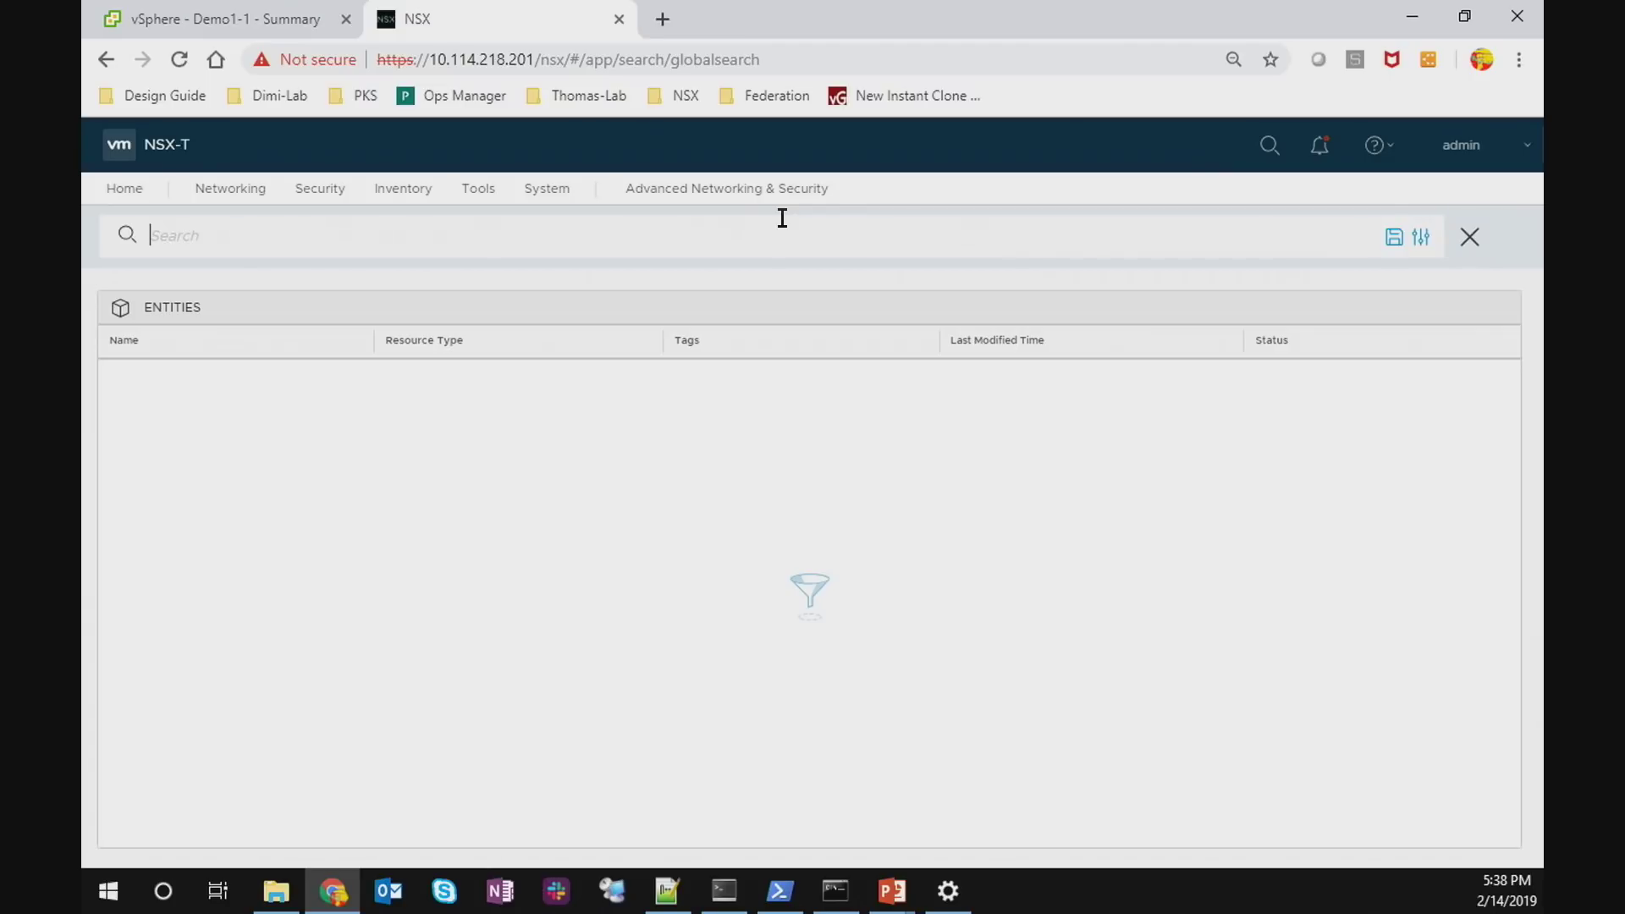
left_click(1422, 239)
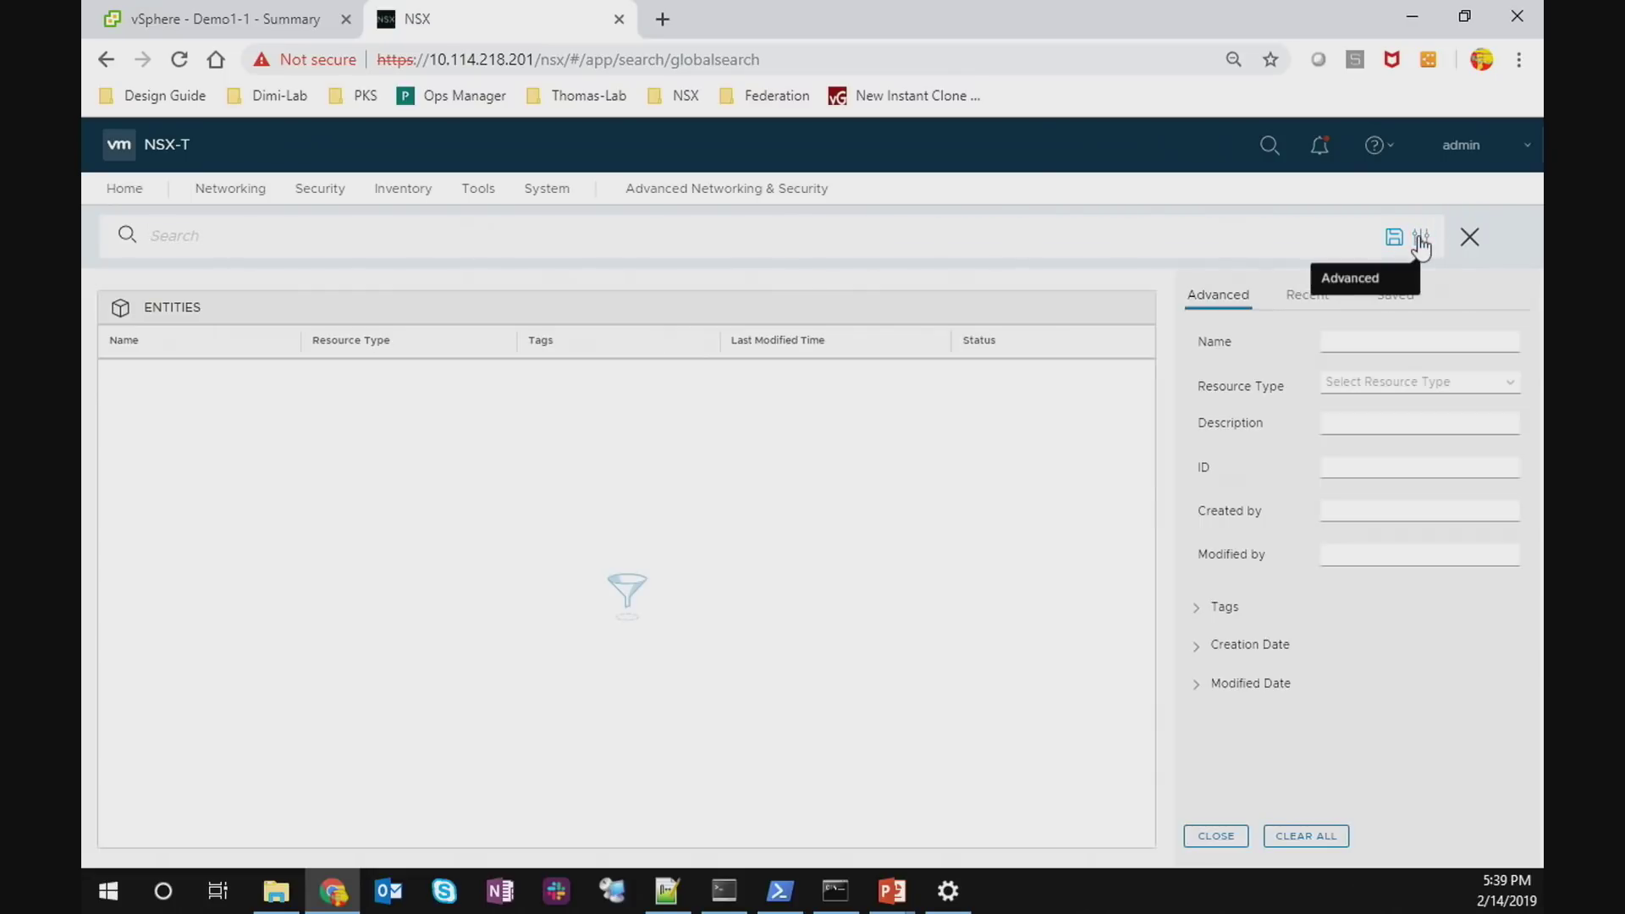
left_click(1388, 303)
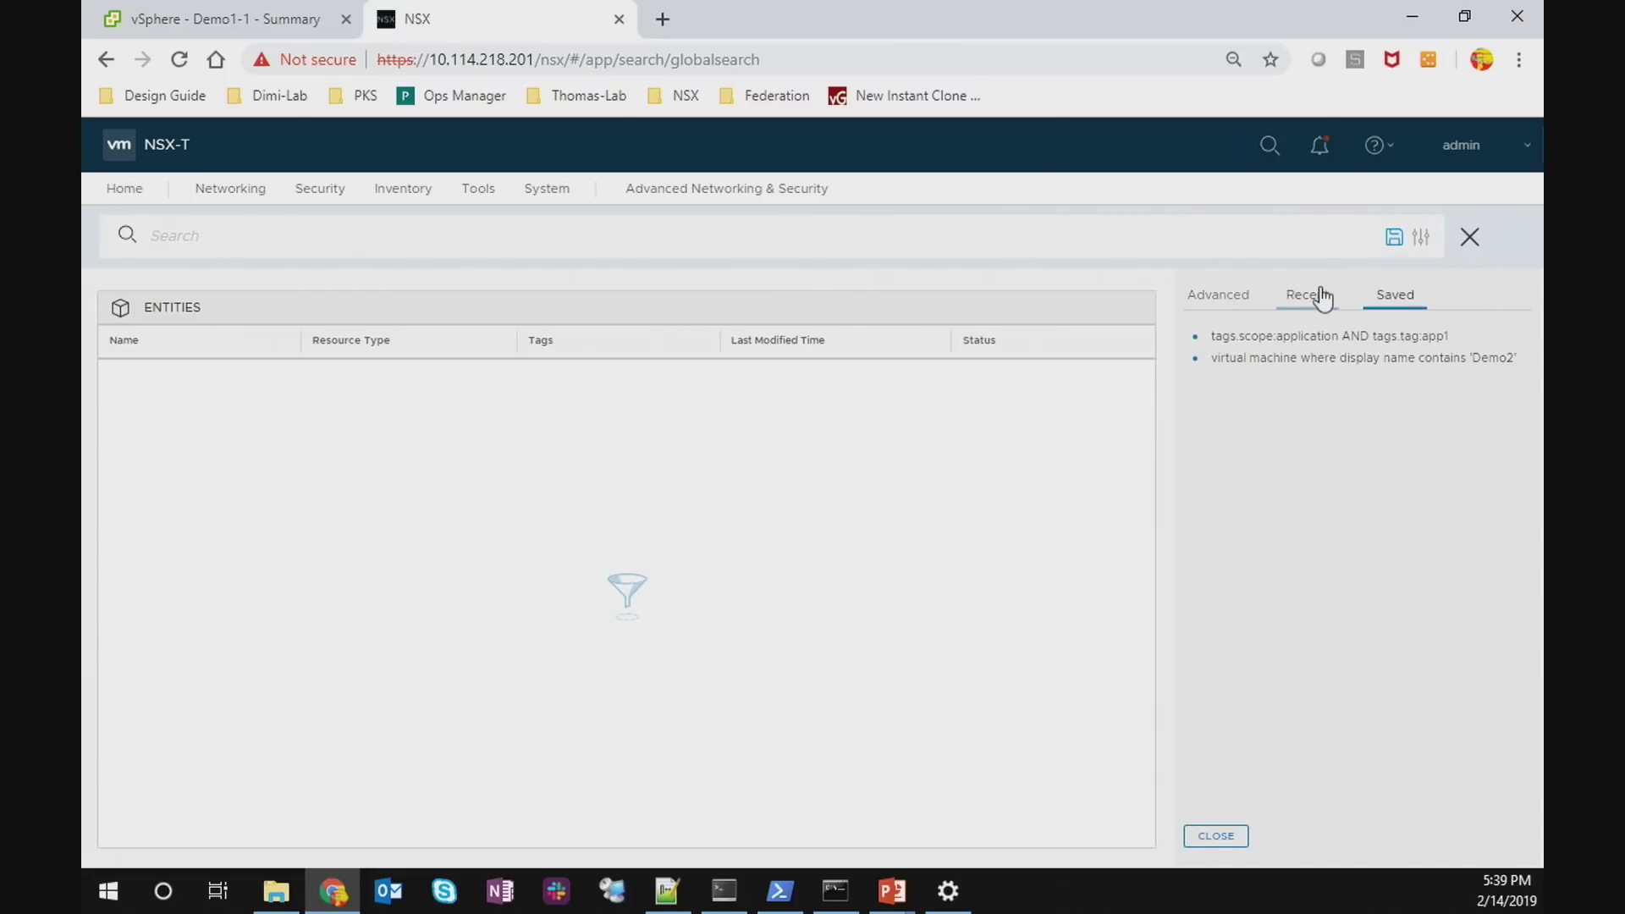
left_click(1311, 335)
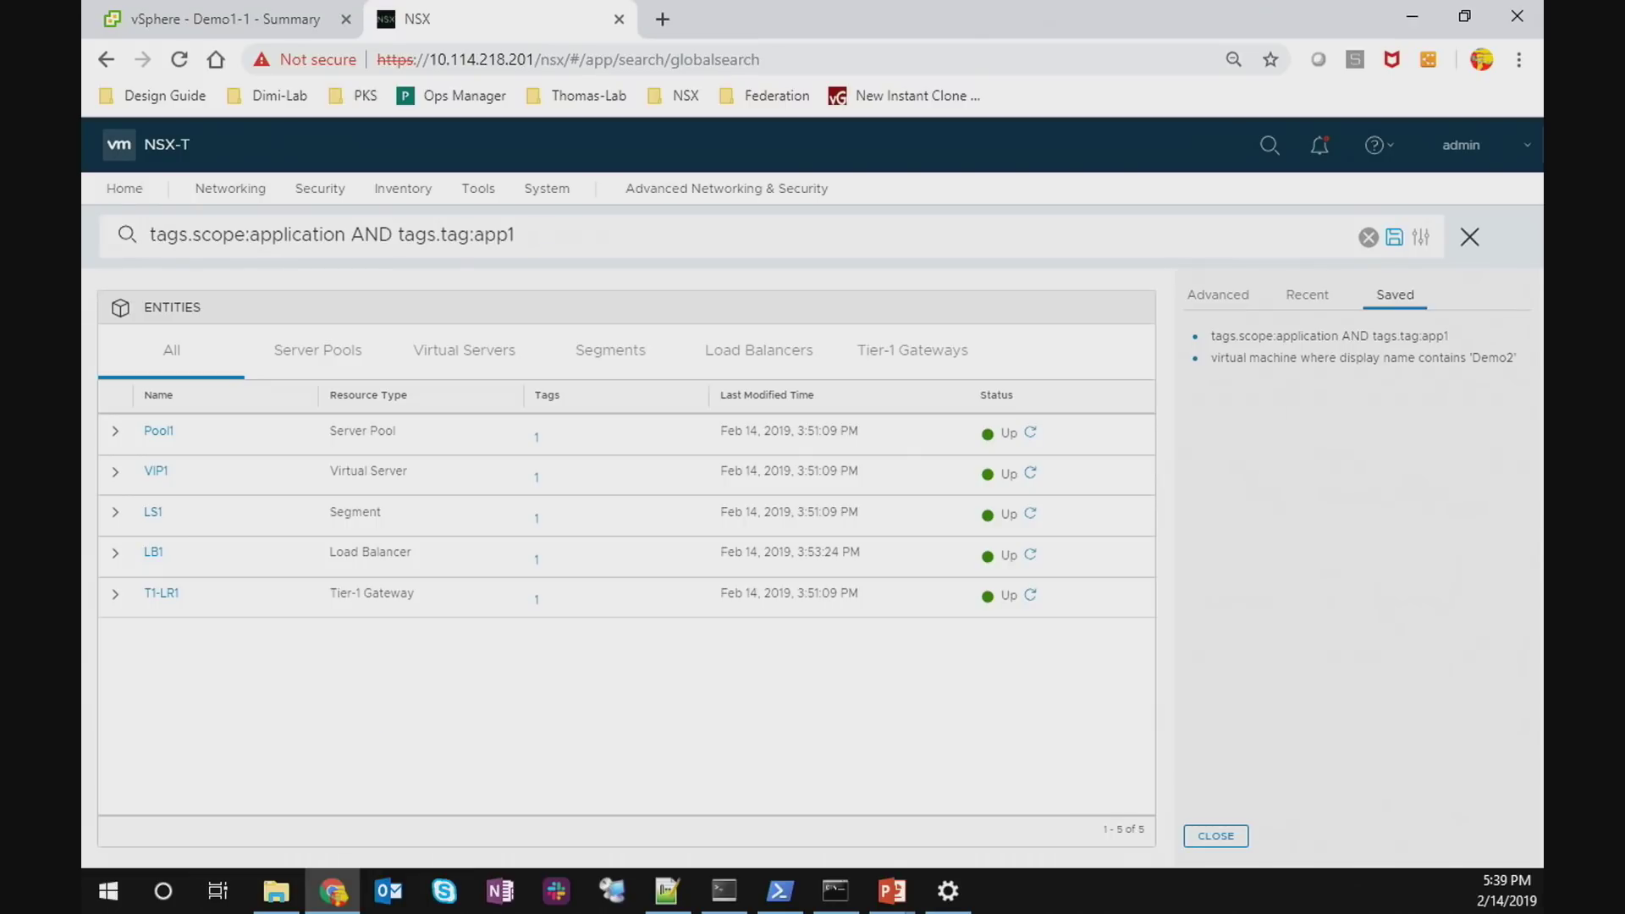
Open segment LS2 for editing in the Networking configuration and go to its empty tags entry
left_click(205, 191)
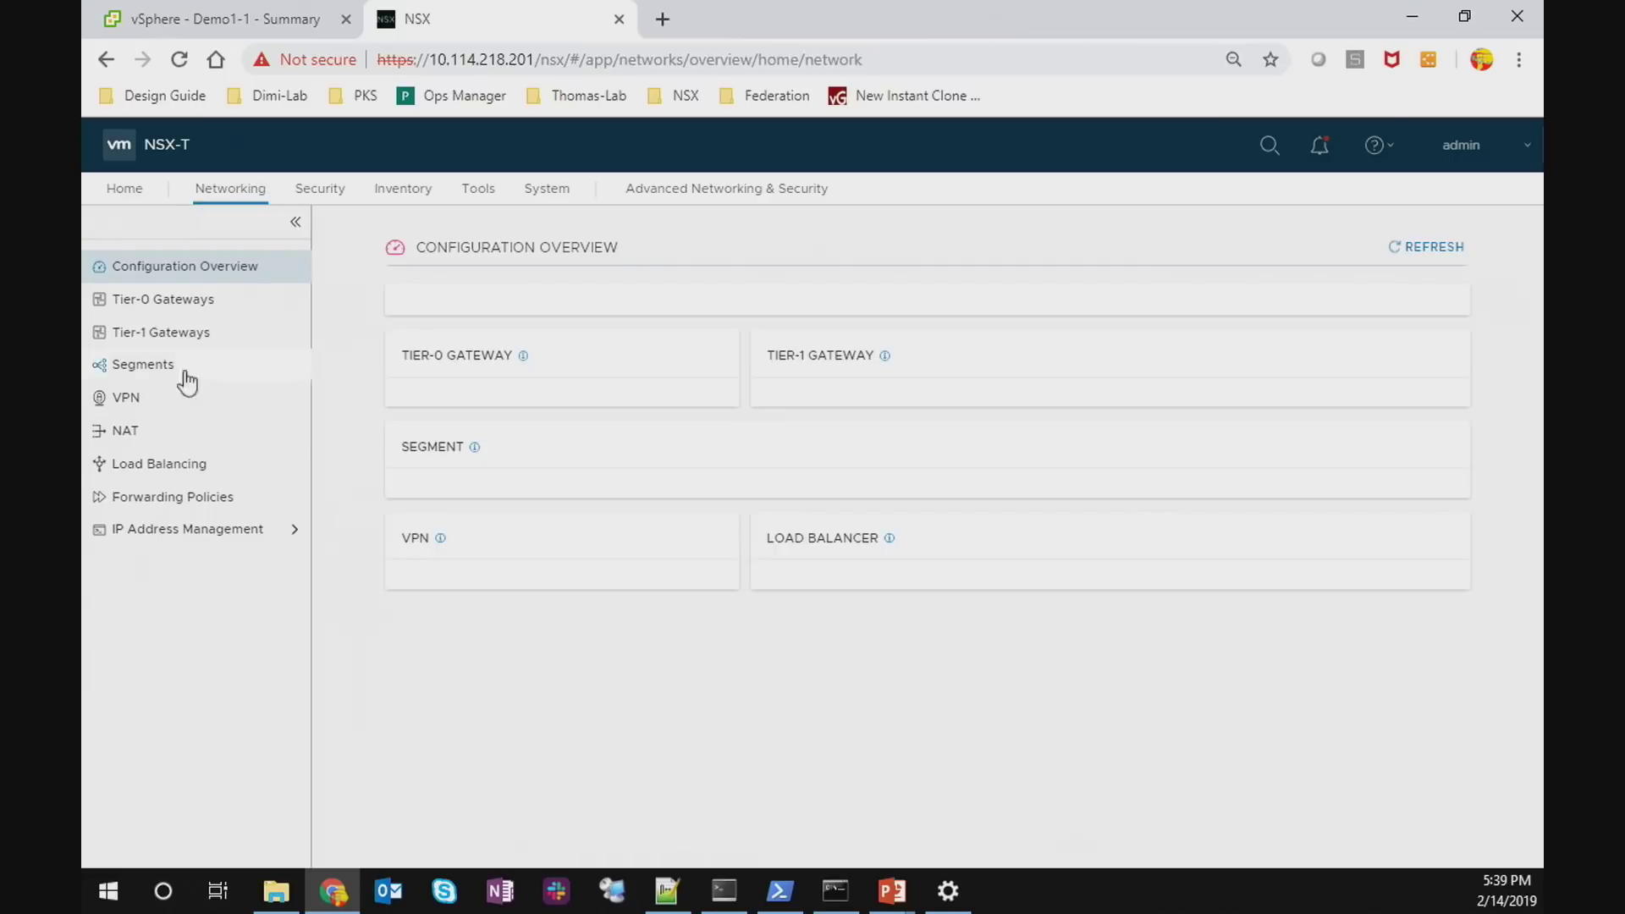
left_click(154, 365)
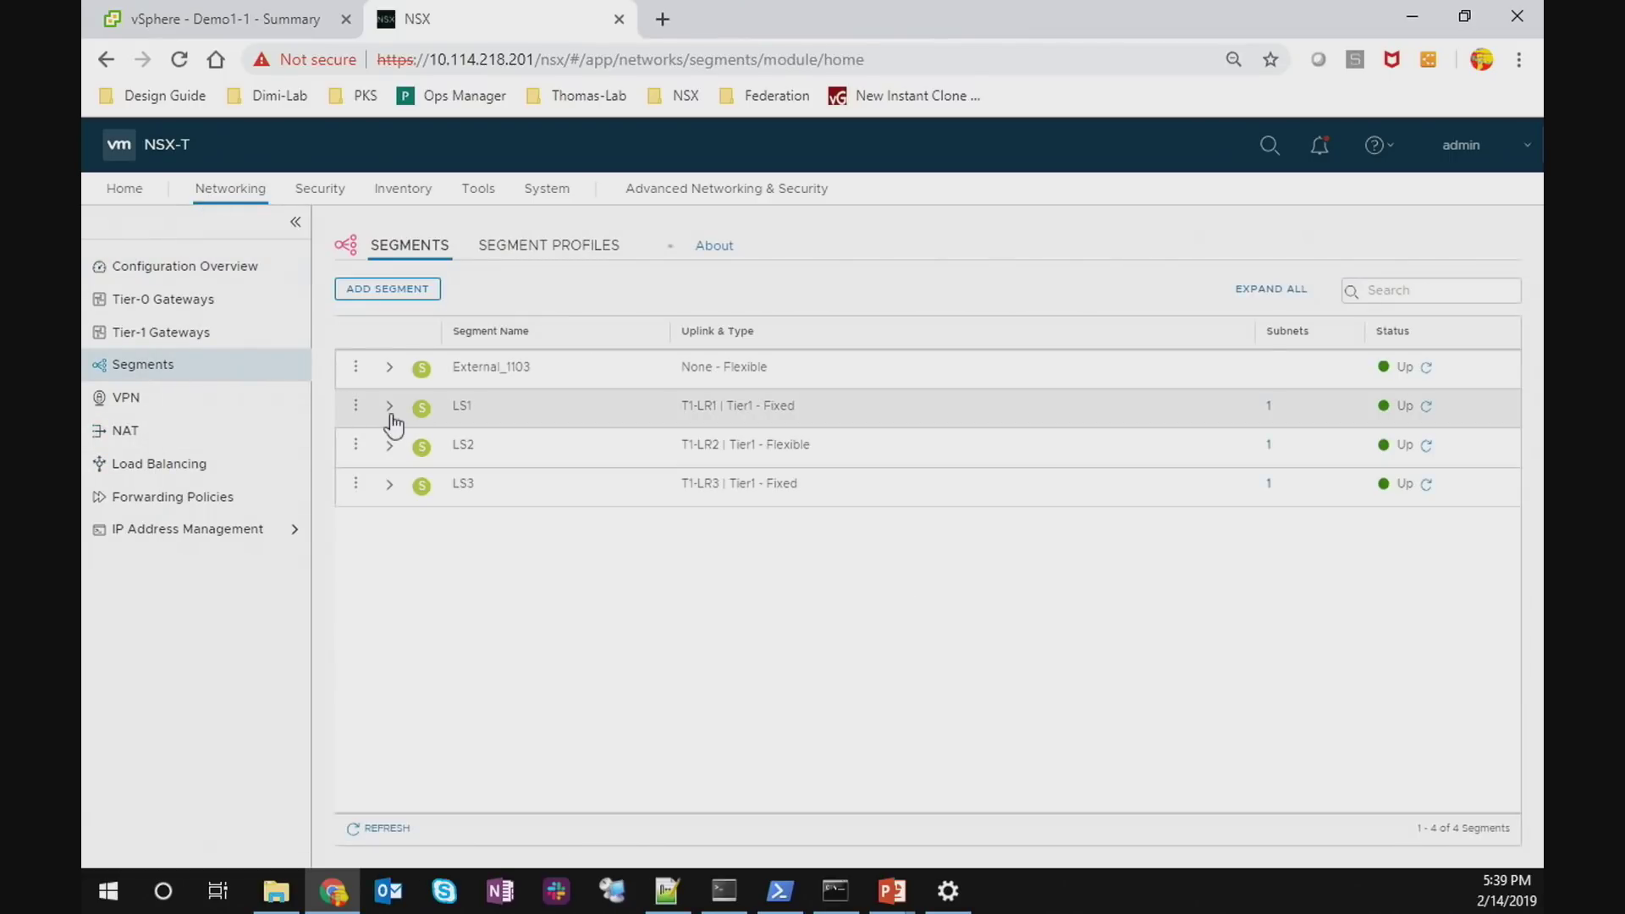
left_click(359, 447)
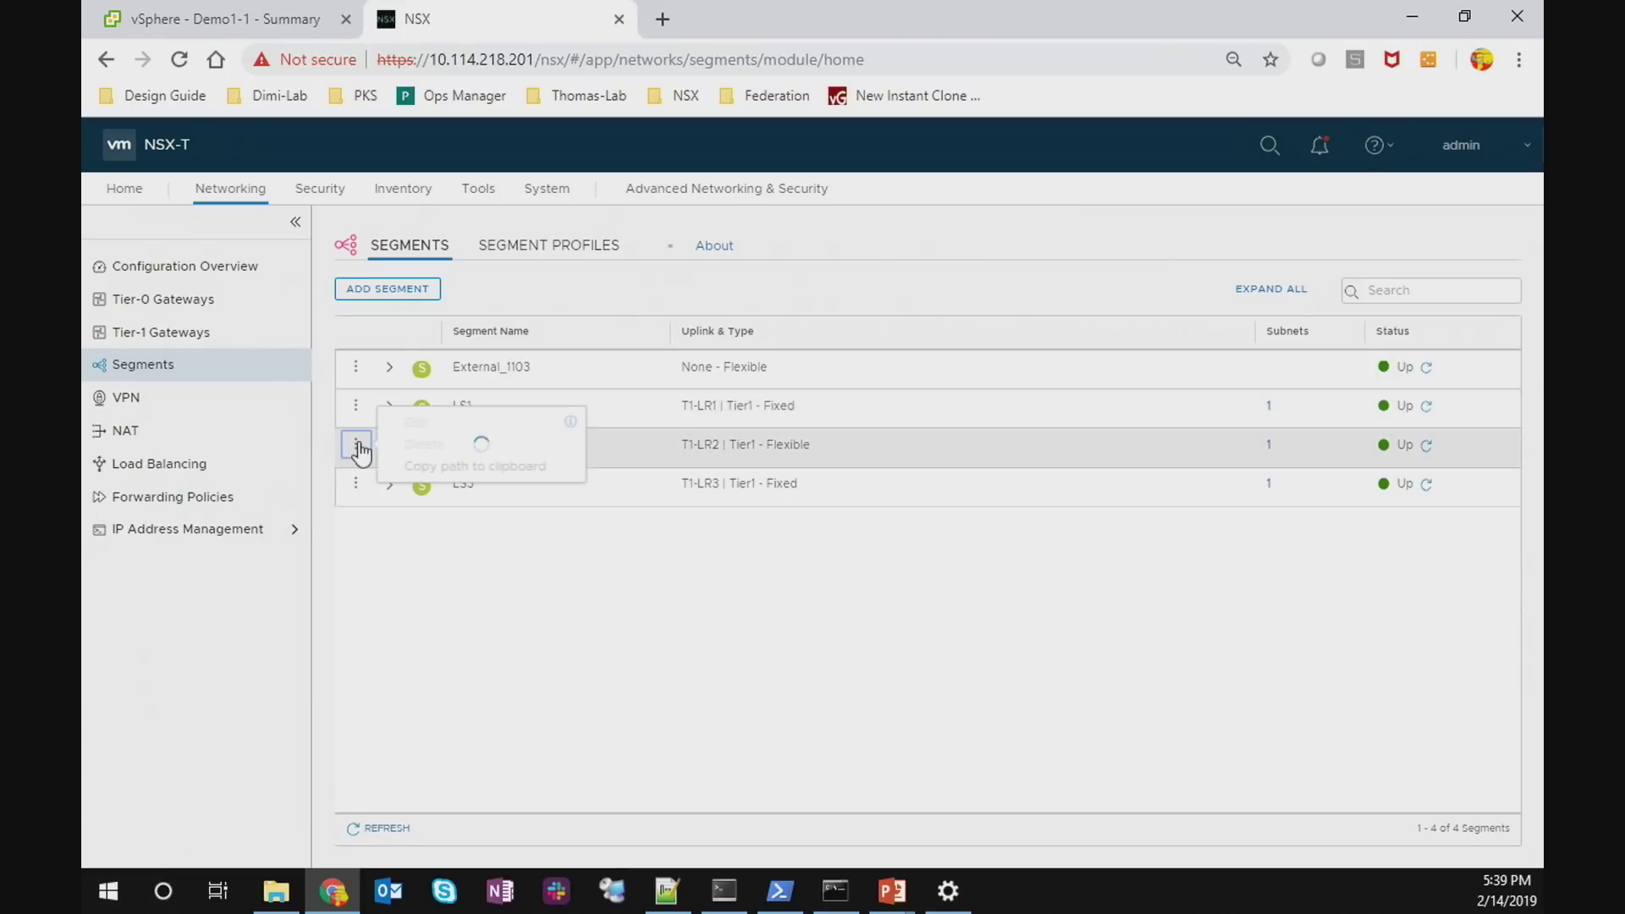
left_click(415, 422)
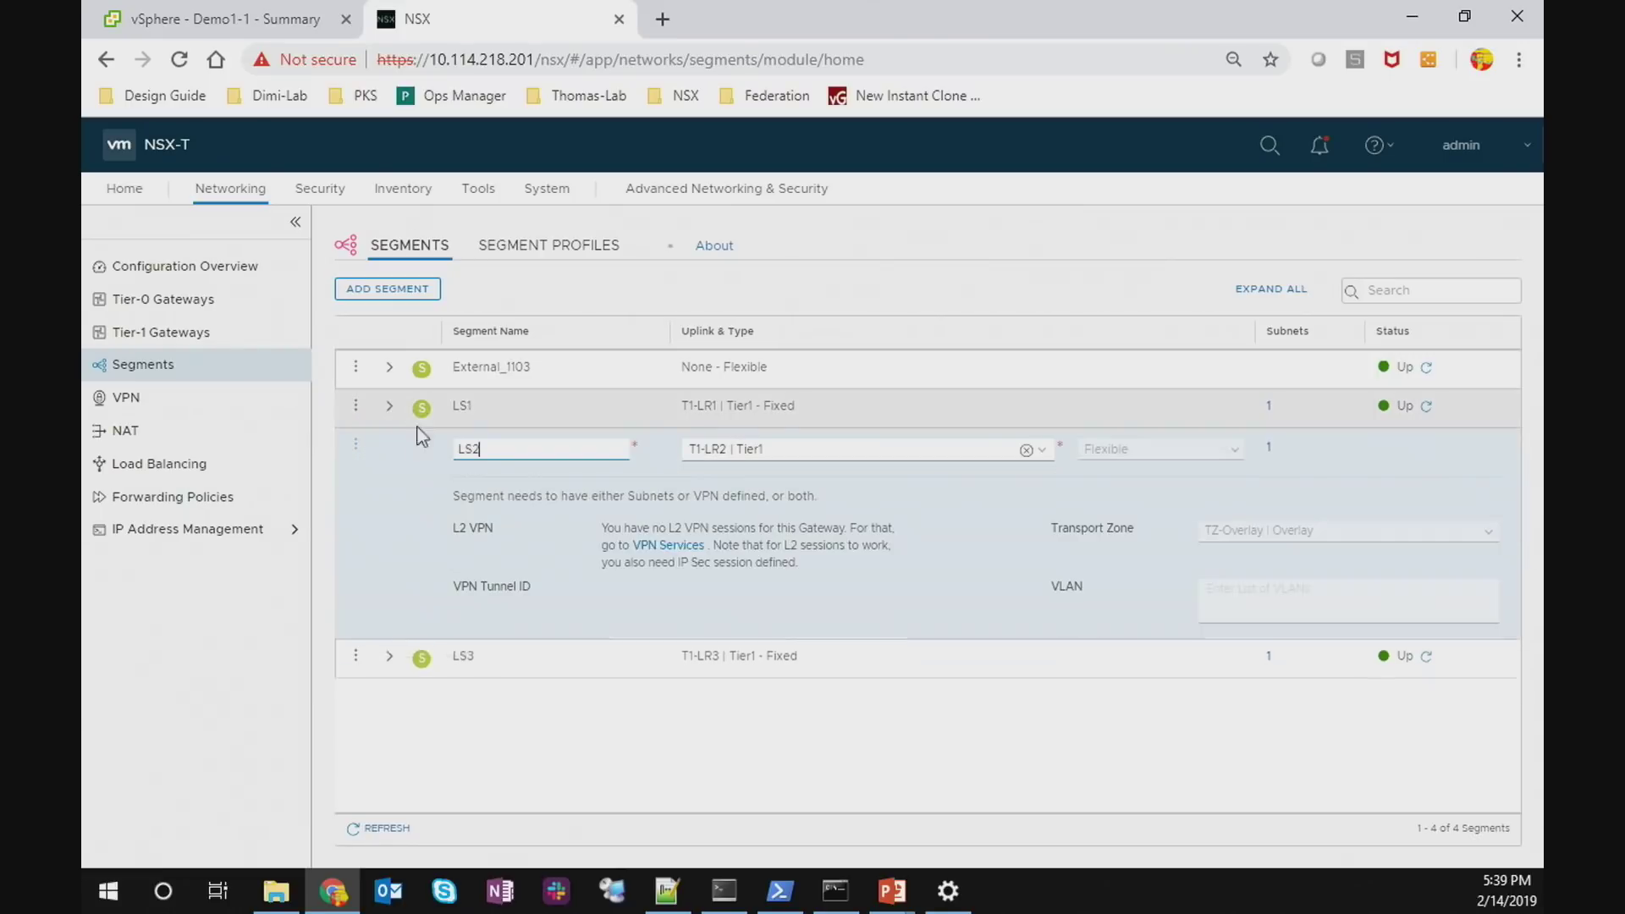
left_click(656, 709)
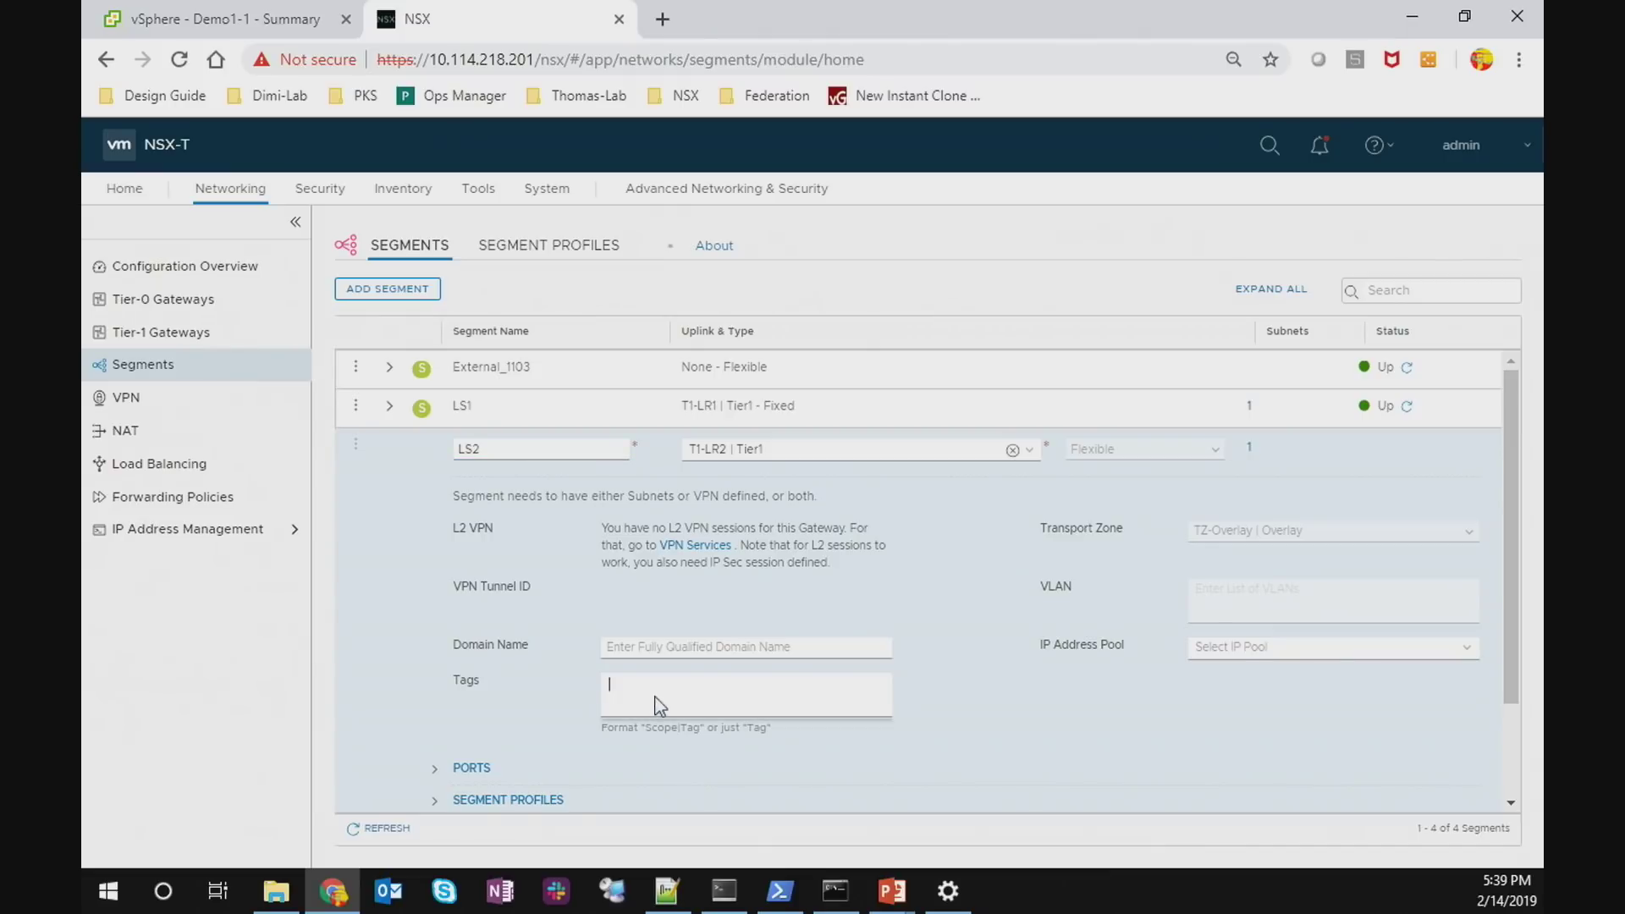
Review the details of segments External_1103 and LS1, checking which tags each one carries
left_click(388, 367)
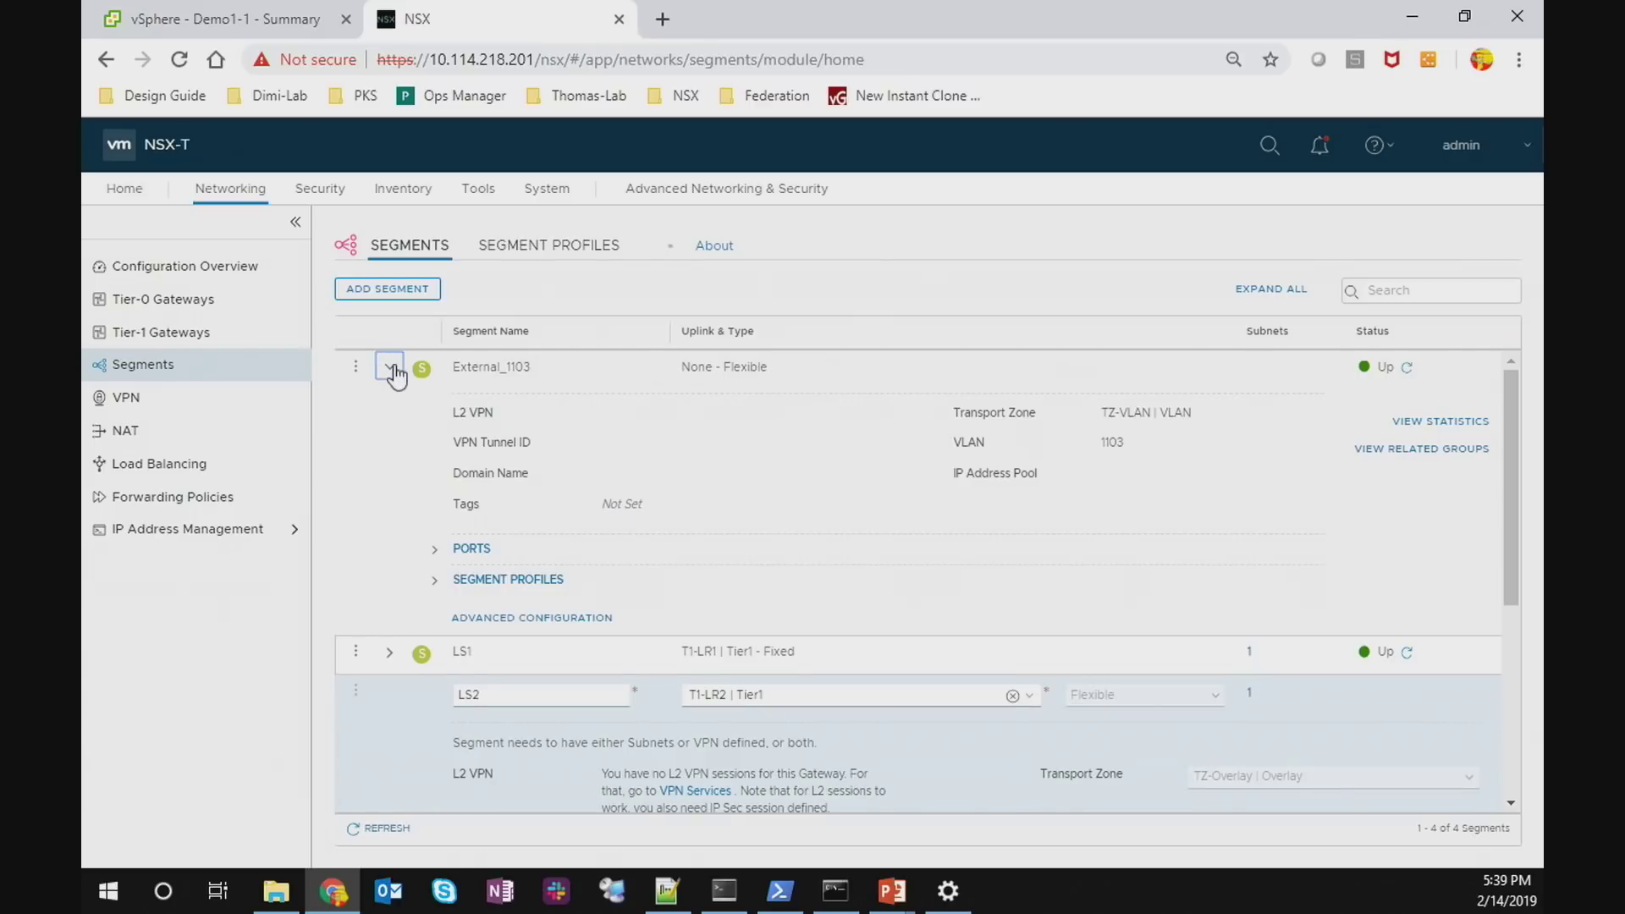
left_click(390, 369)
left_click(391, 410)
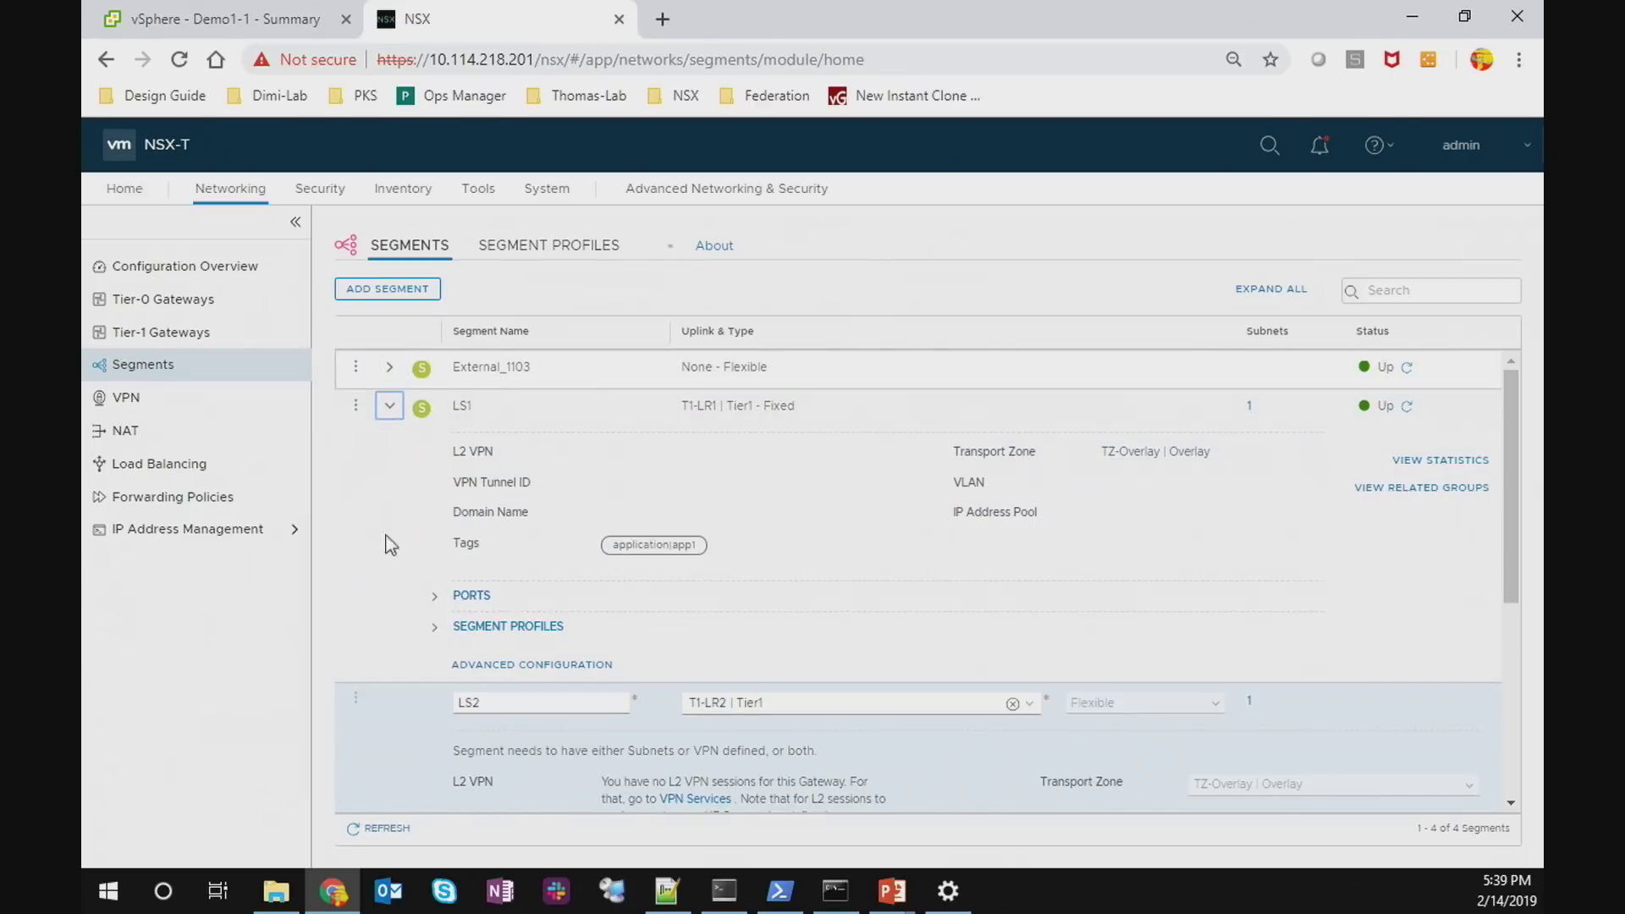
left_click(389, 410)
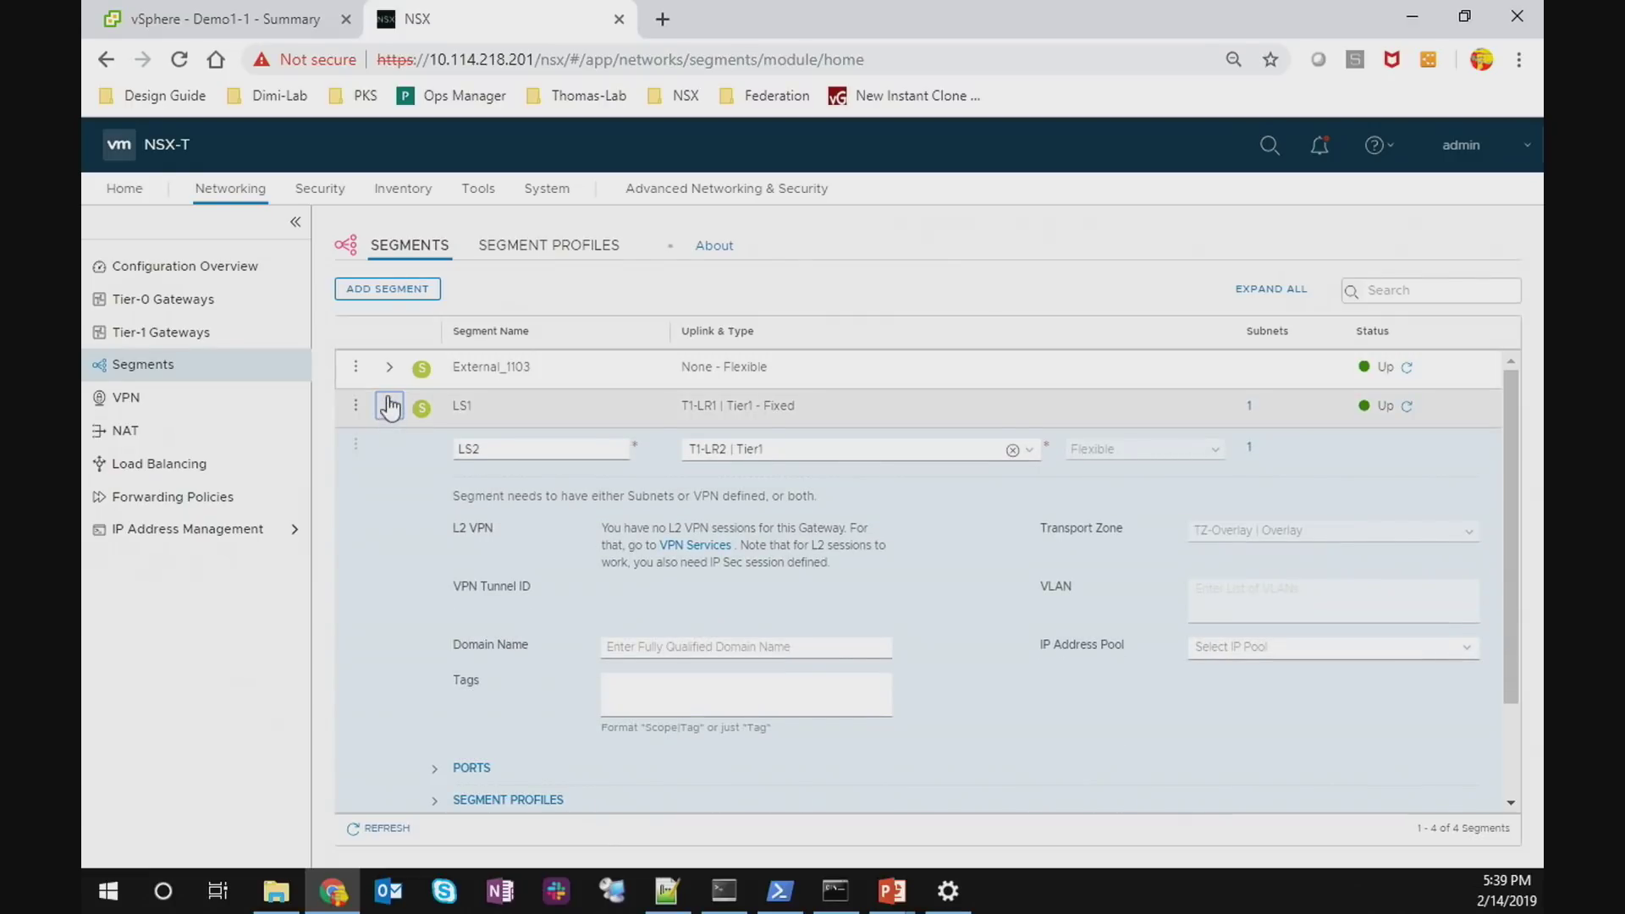
left_click(390, 408)
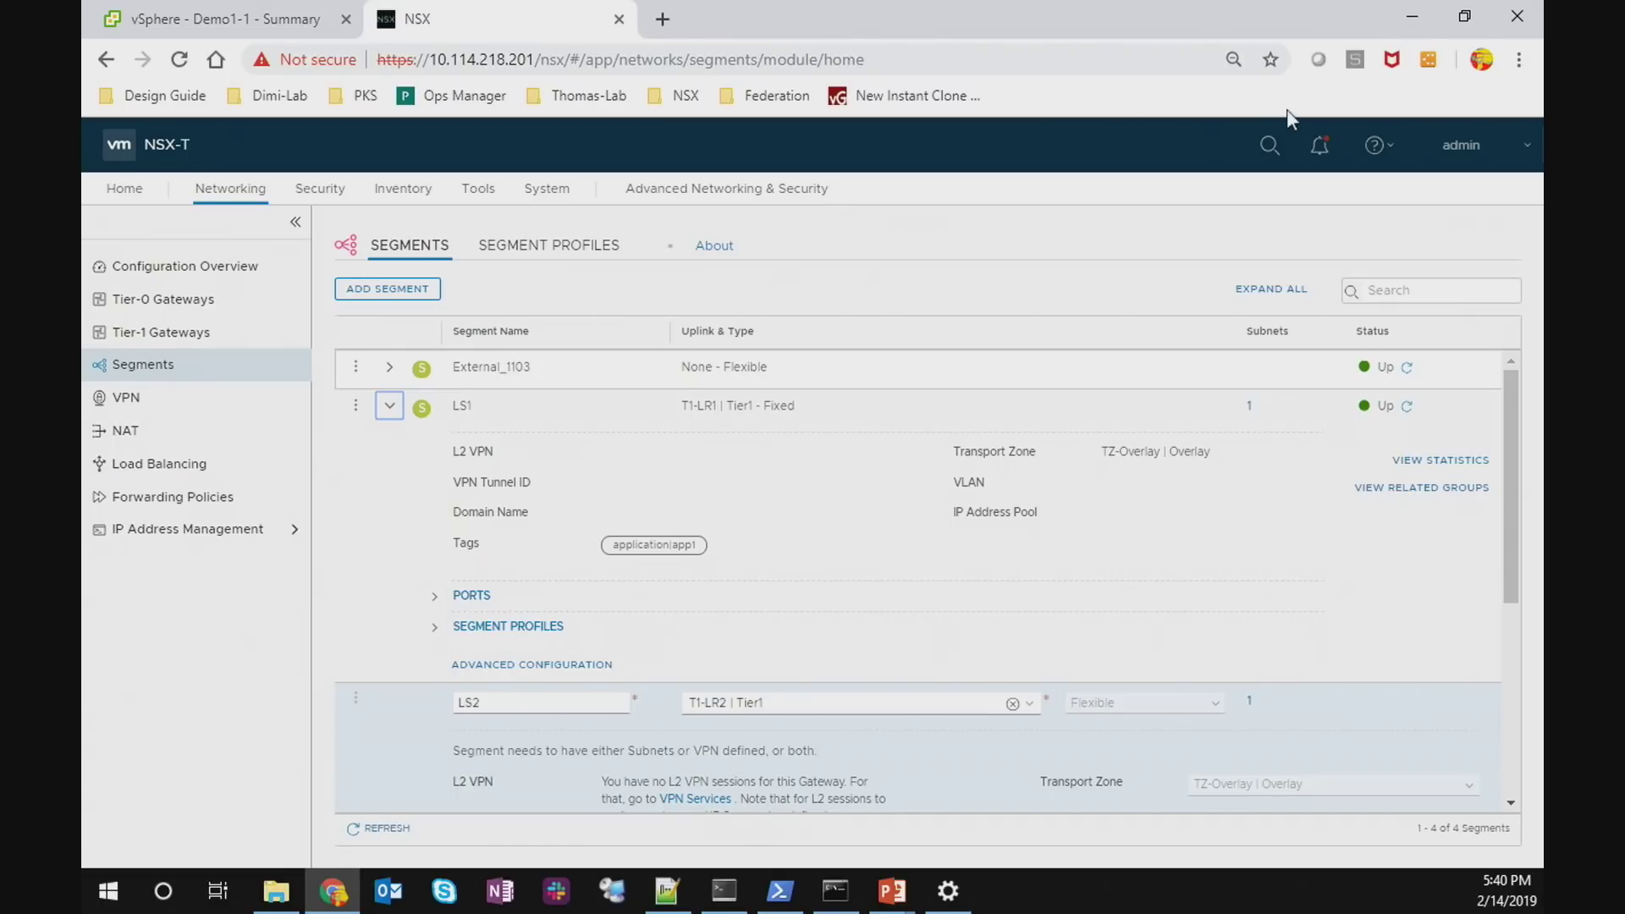
Leave the segments page for the global search, abandoning the open LS2 edit
left_click(1263, 144)
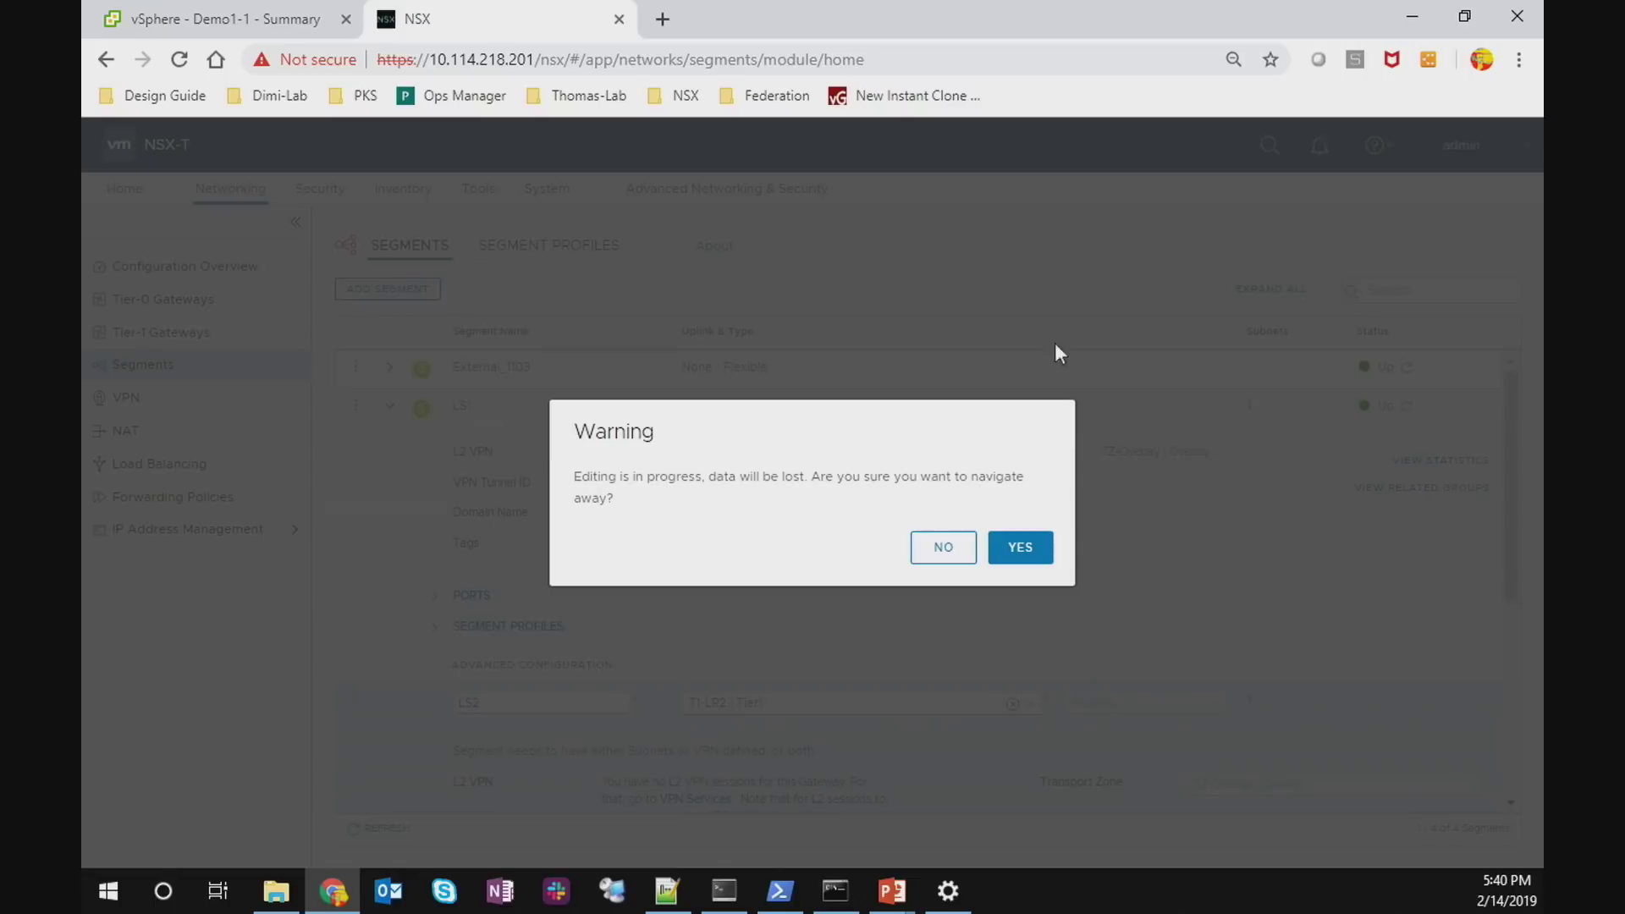
left_click(954, 551)
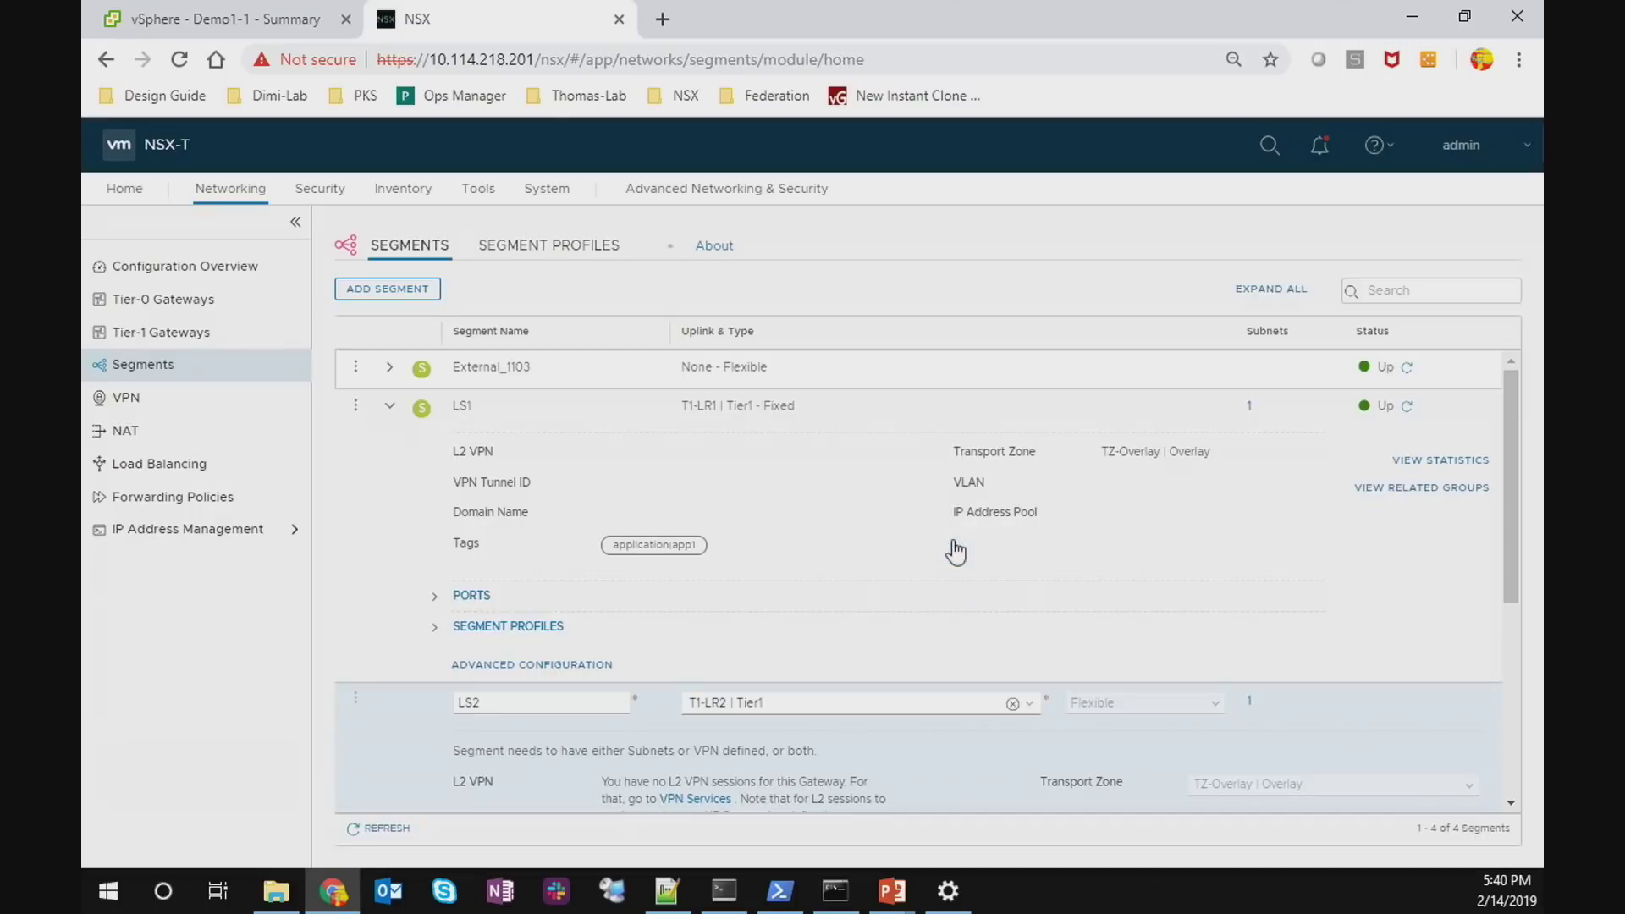
left_click(1274, 146)
left_click(1019, 549)
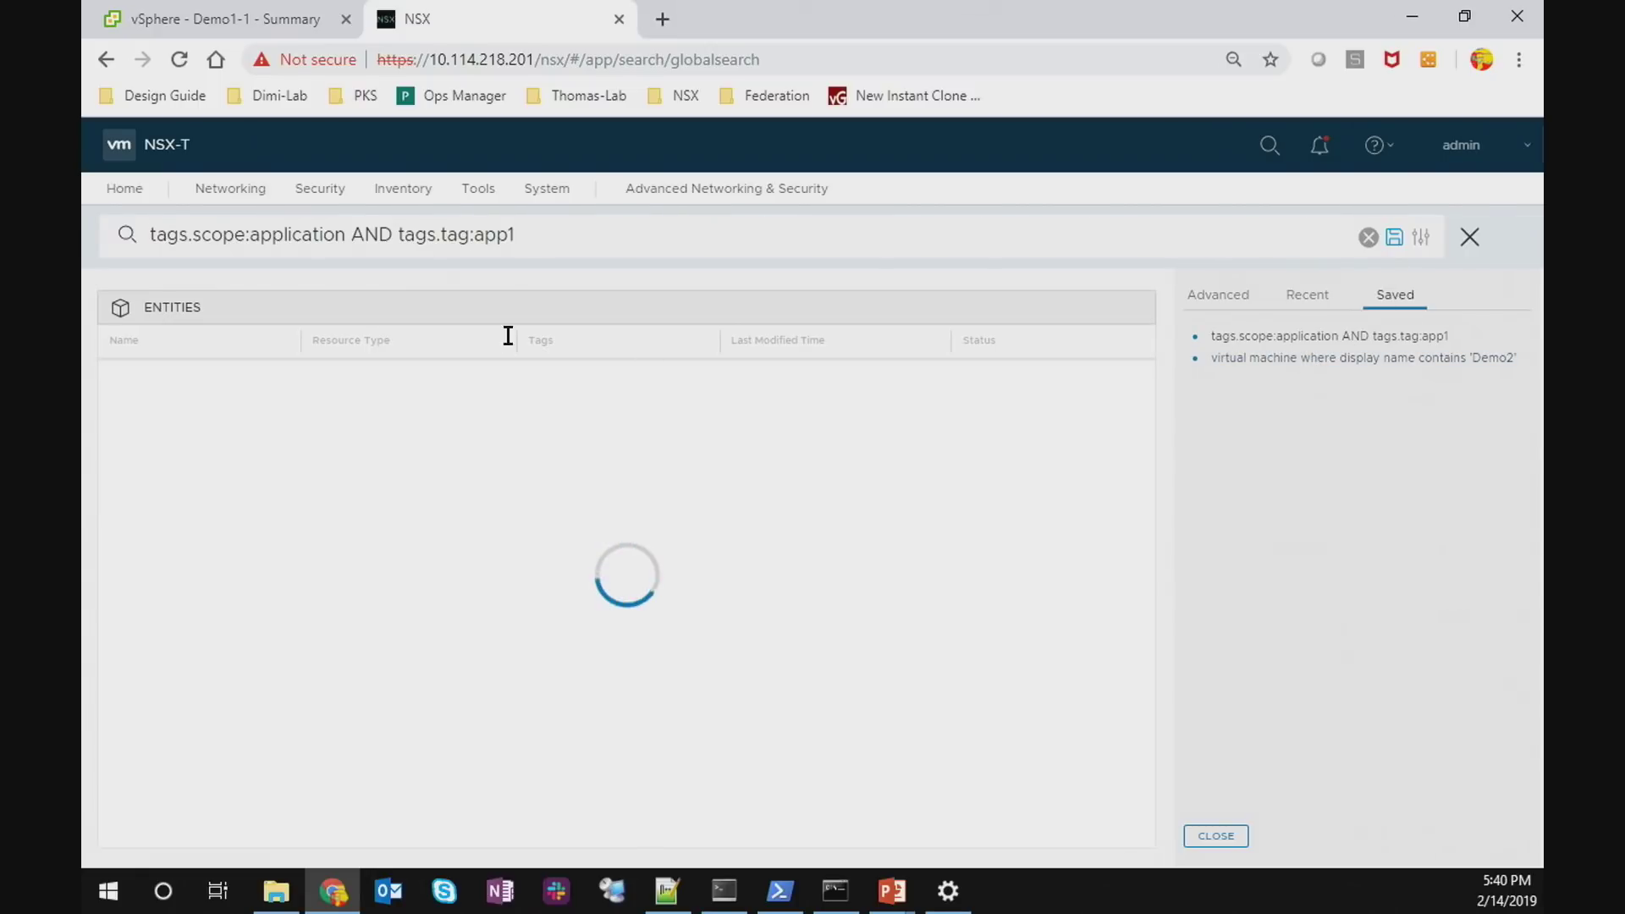
Replace the global search query with the suggested object type "virtual machine" to list all virtual machines
key("ctrl+a")
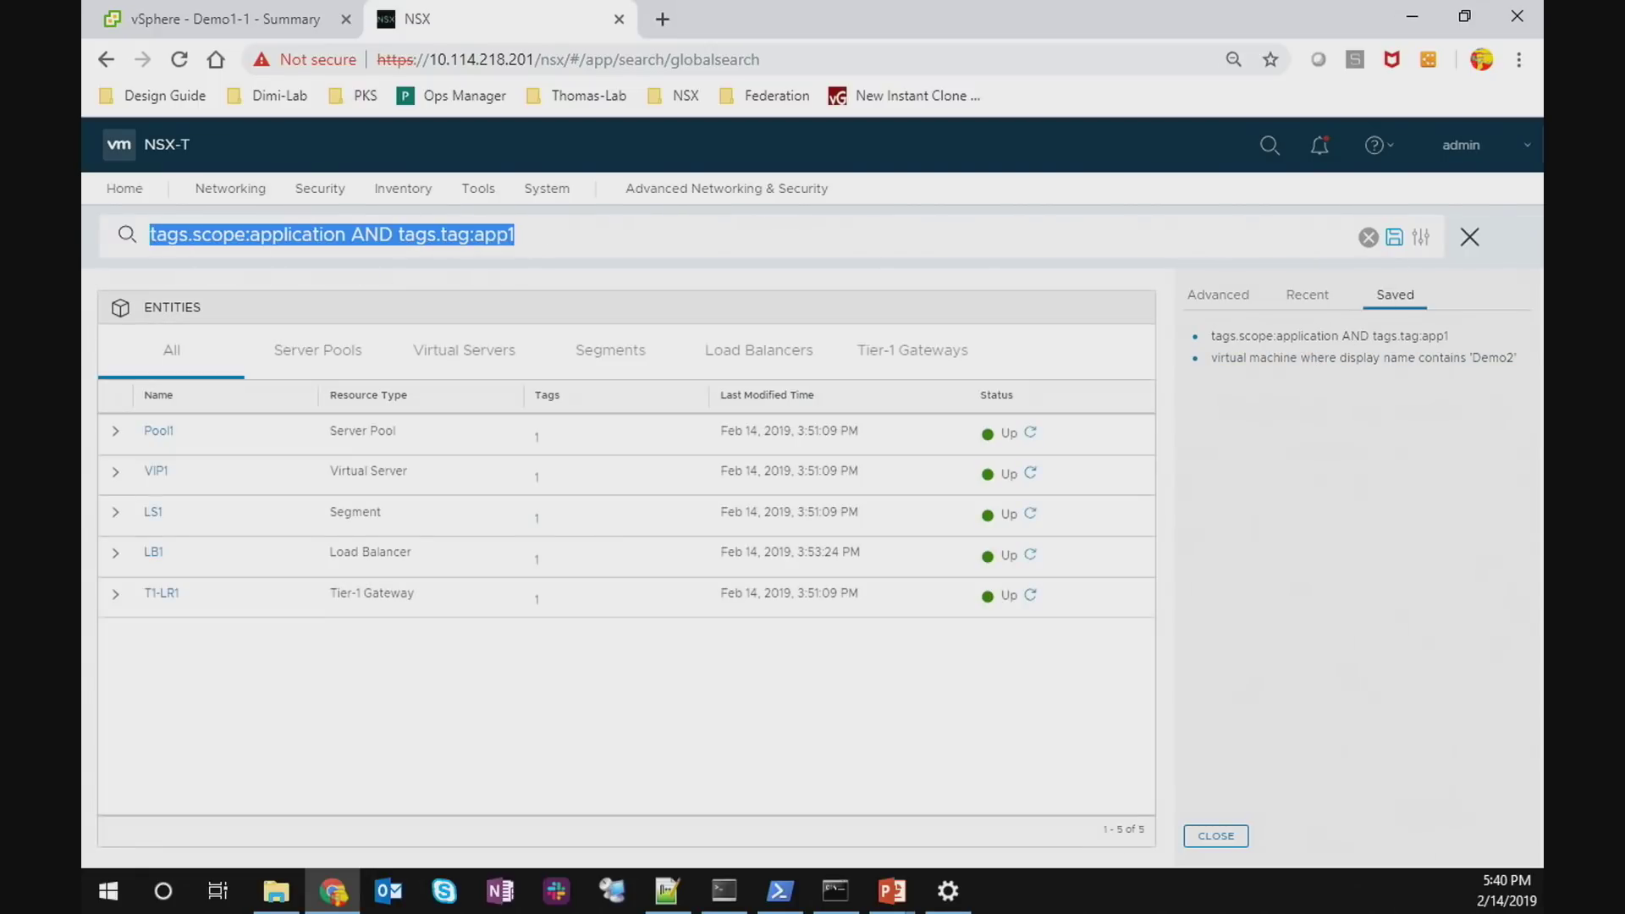
key("BackSpace")
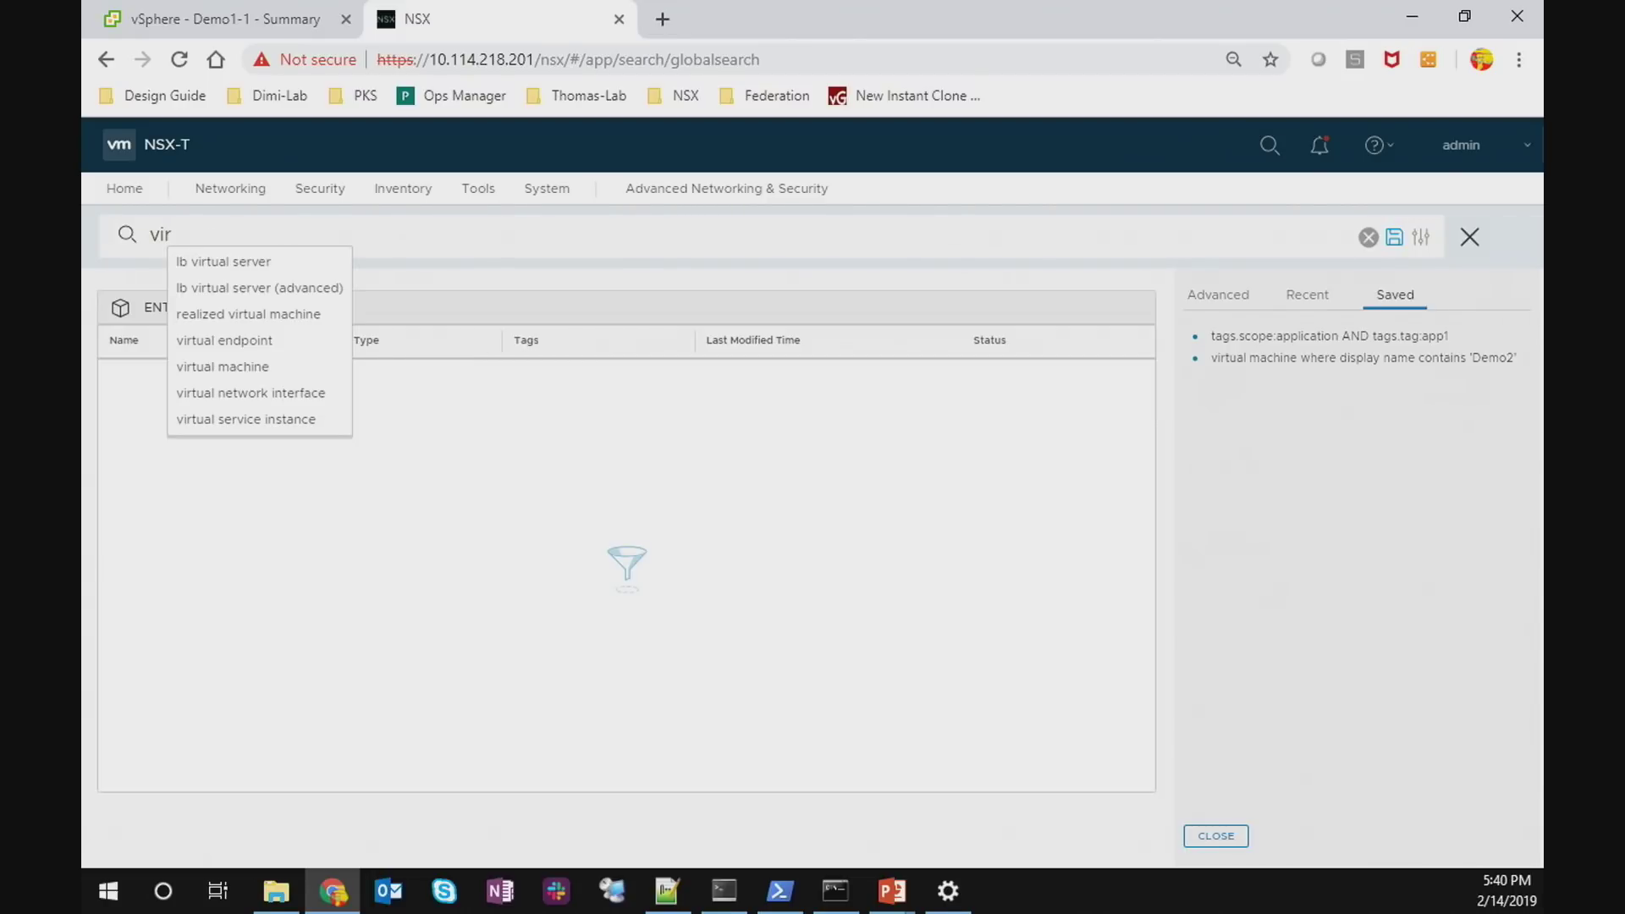
type("vir")
key("Down")
key("Down")
key("Down")
key("Down")
key("Down")
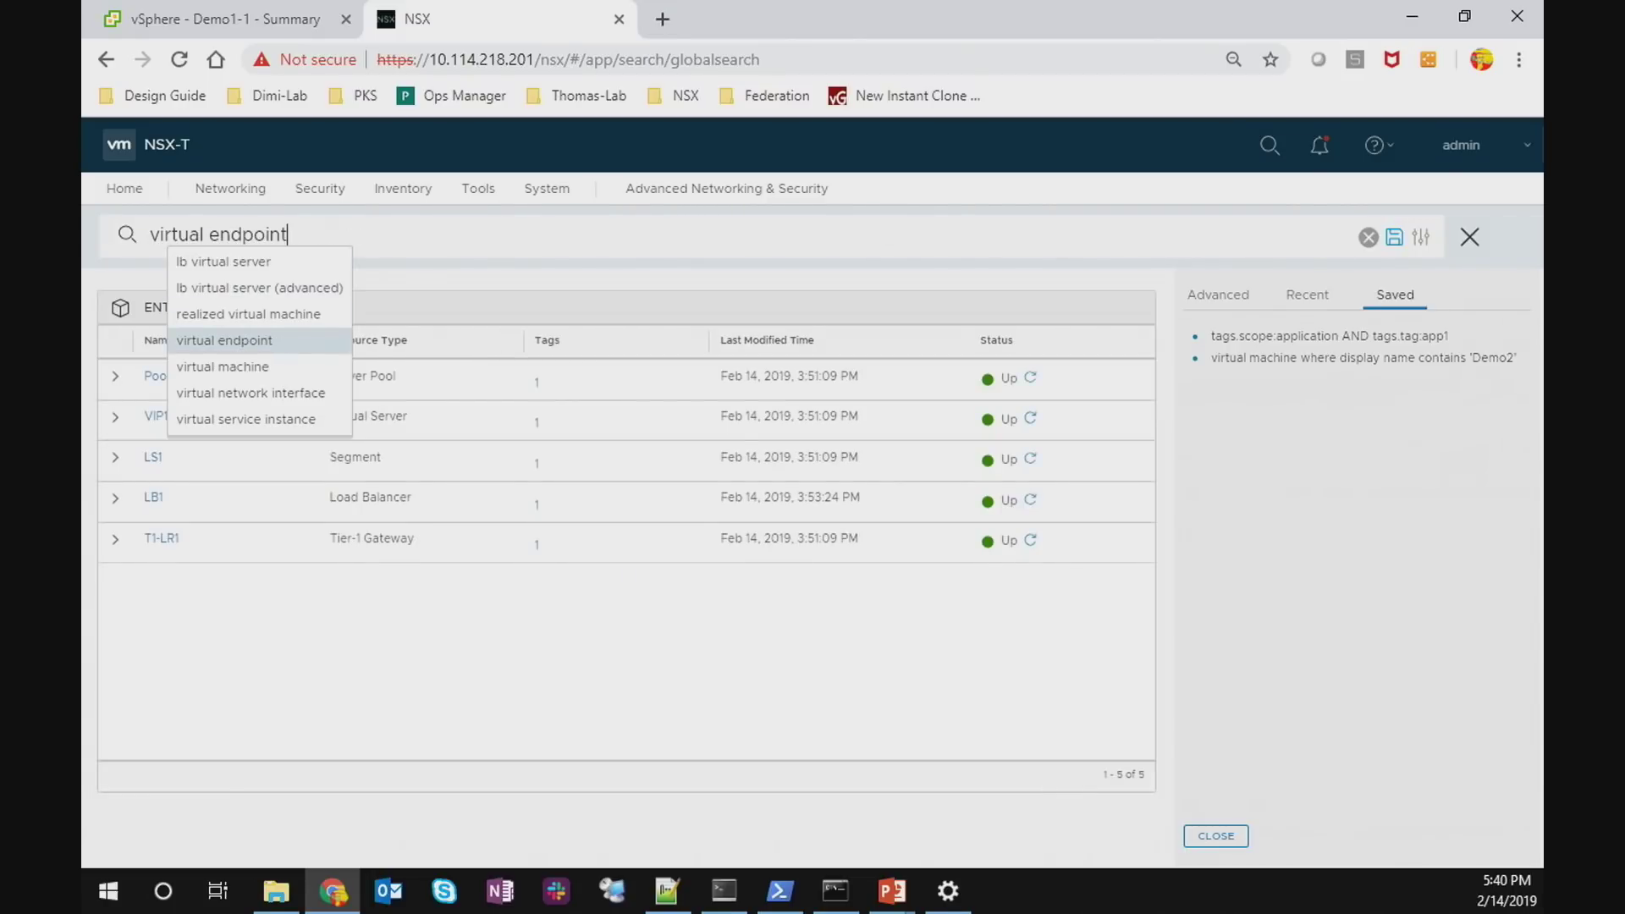
key("Return")
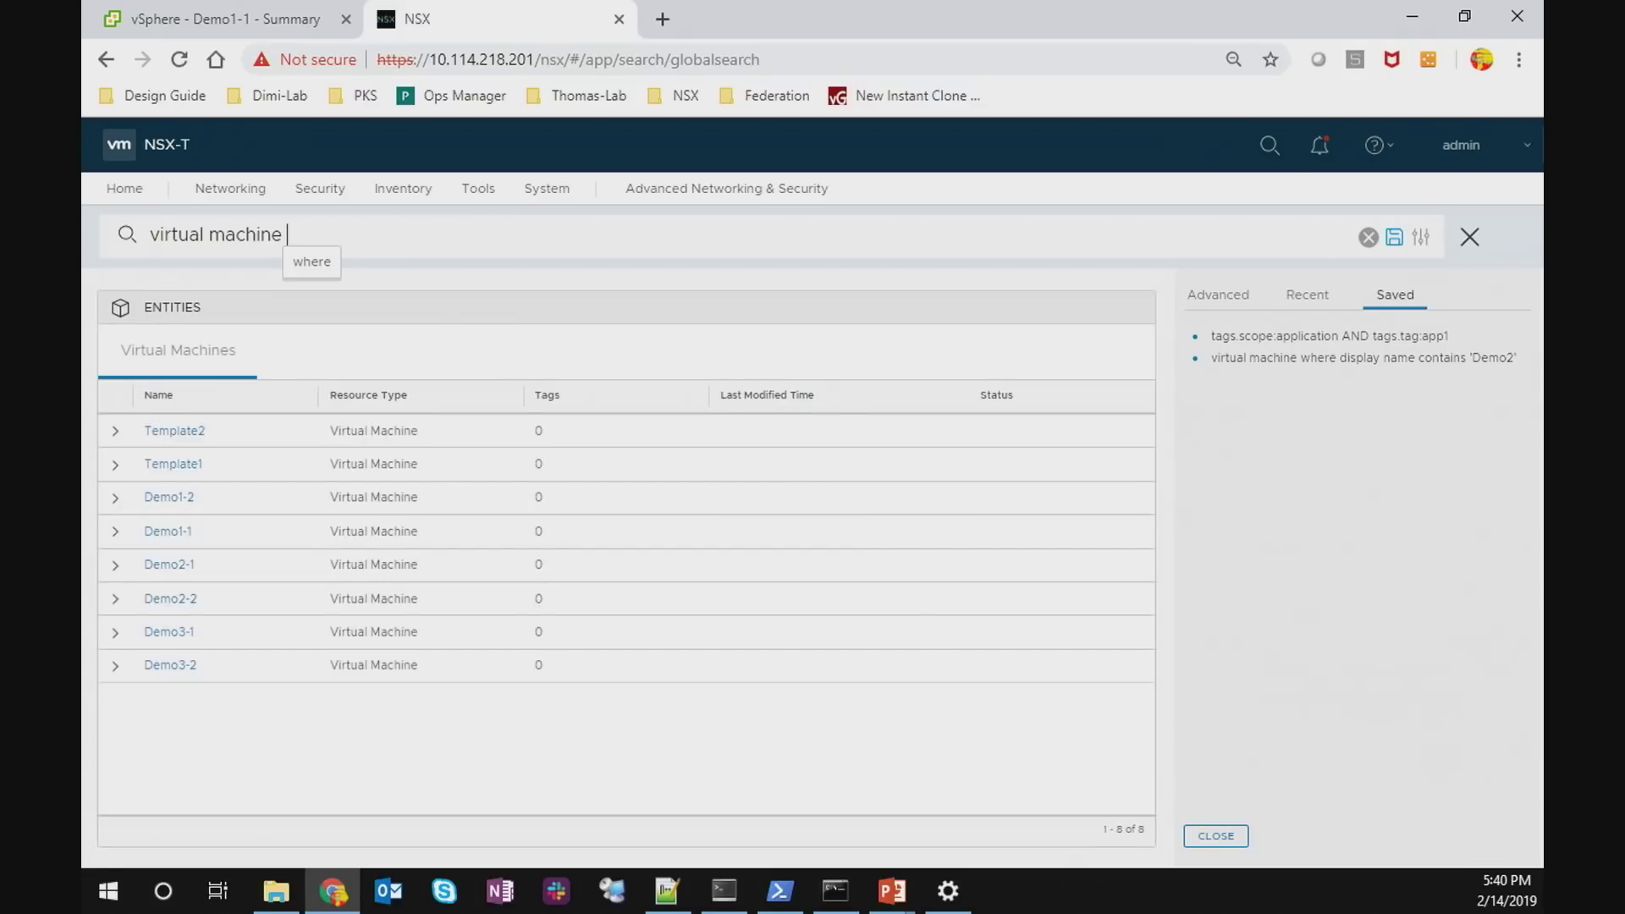